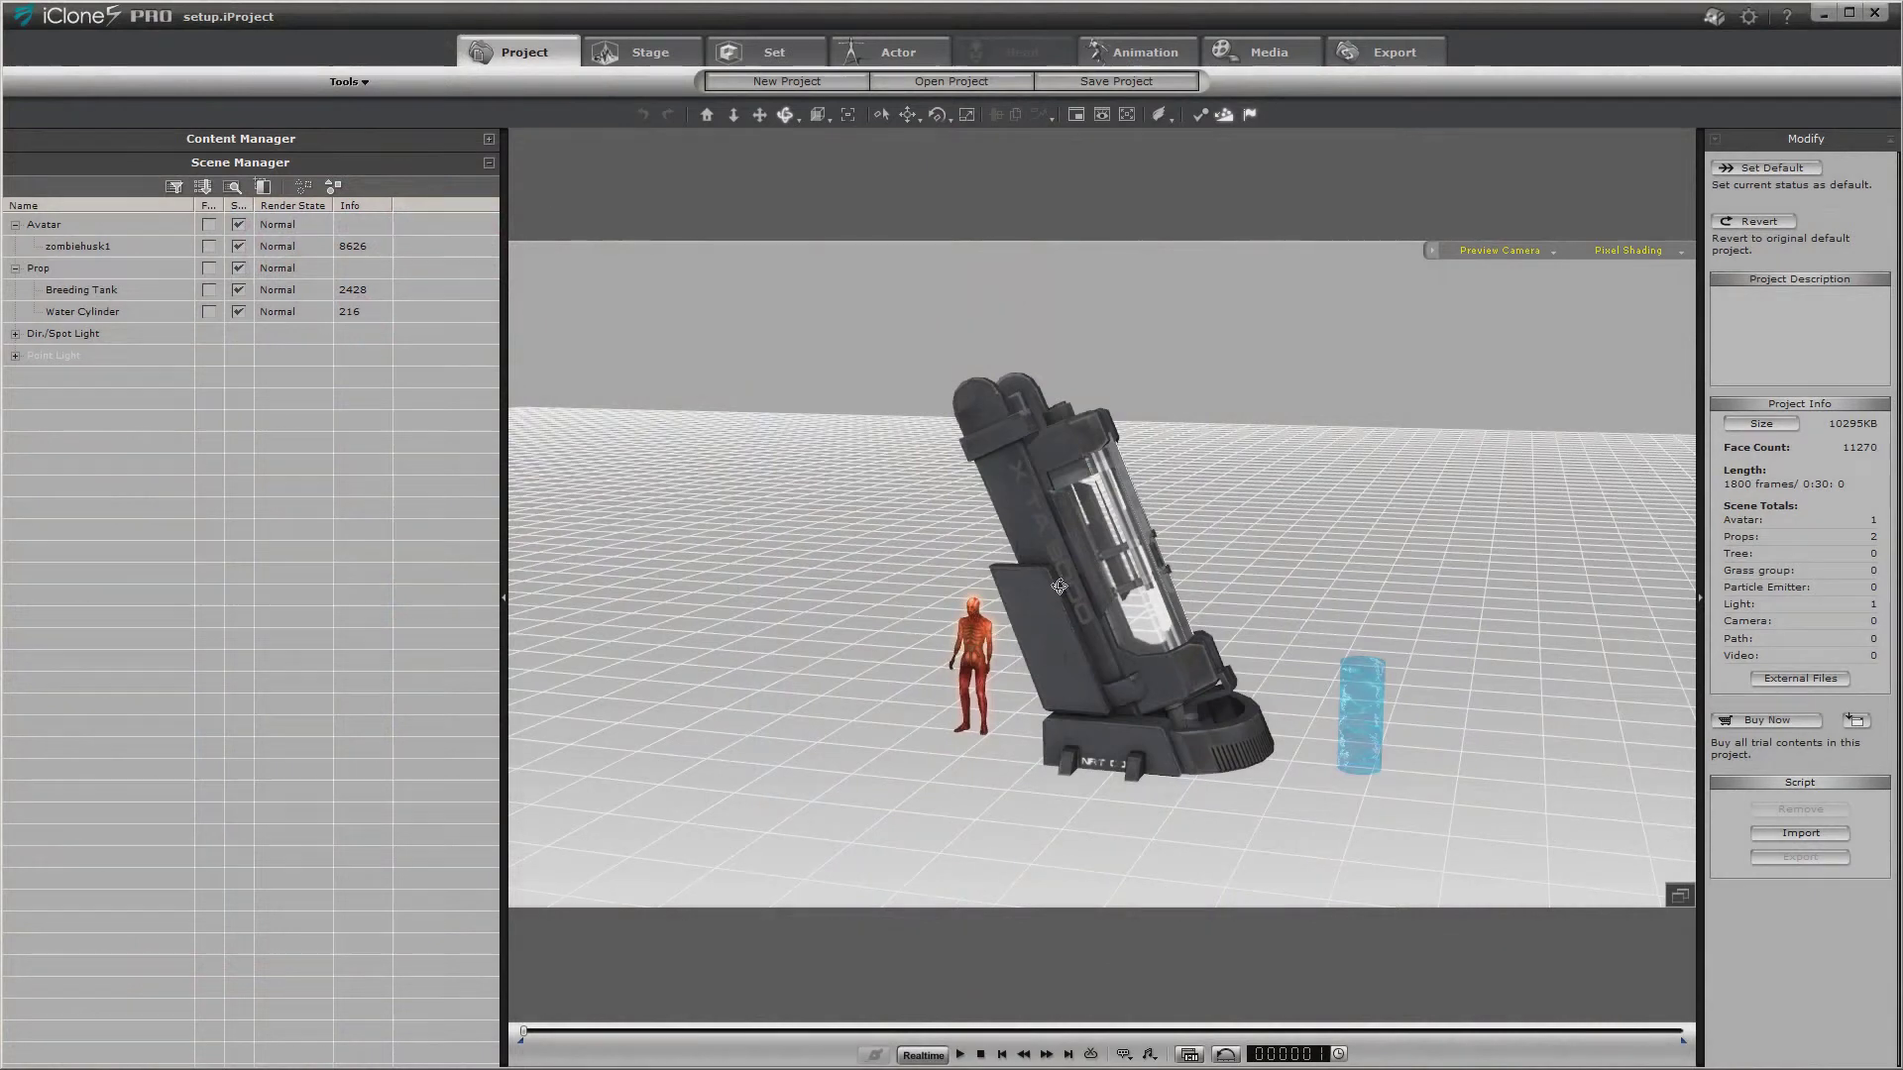
Move the Water Cylinder into the Breeding Tank's glass chamber.
left_click(1348, 706)
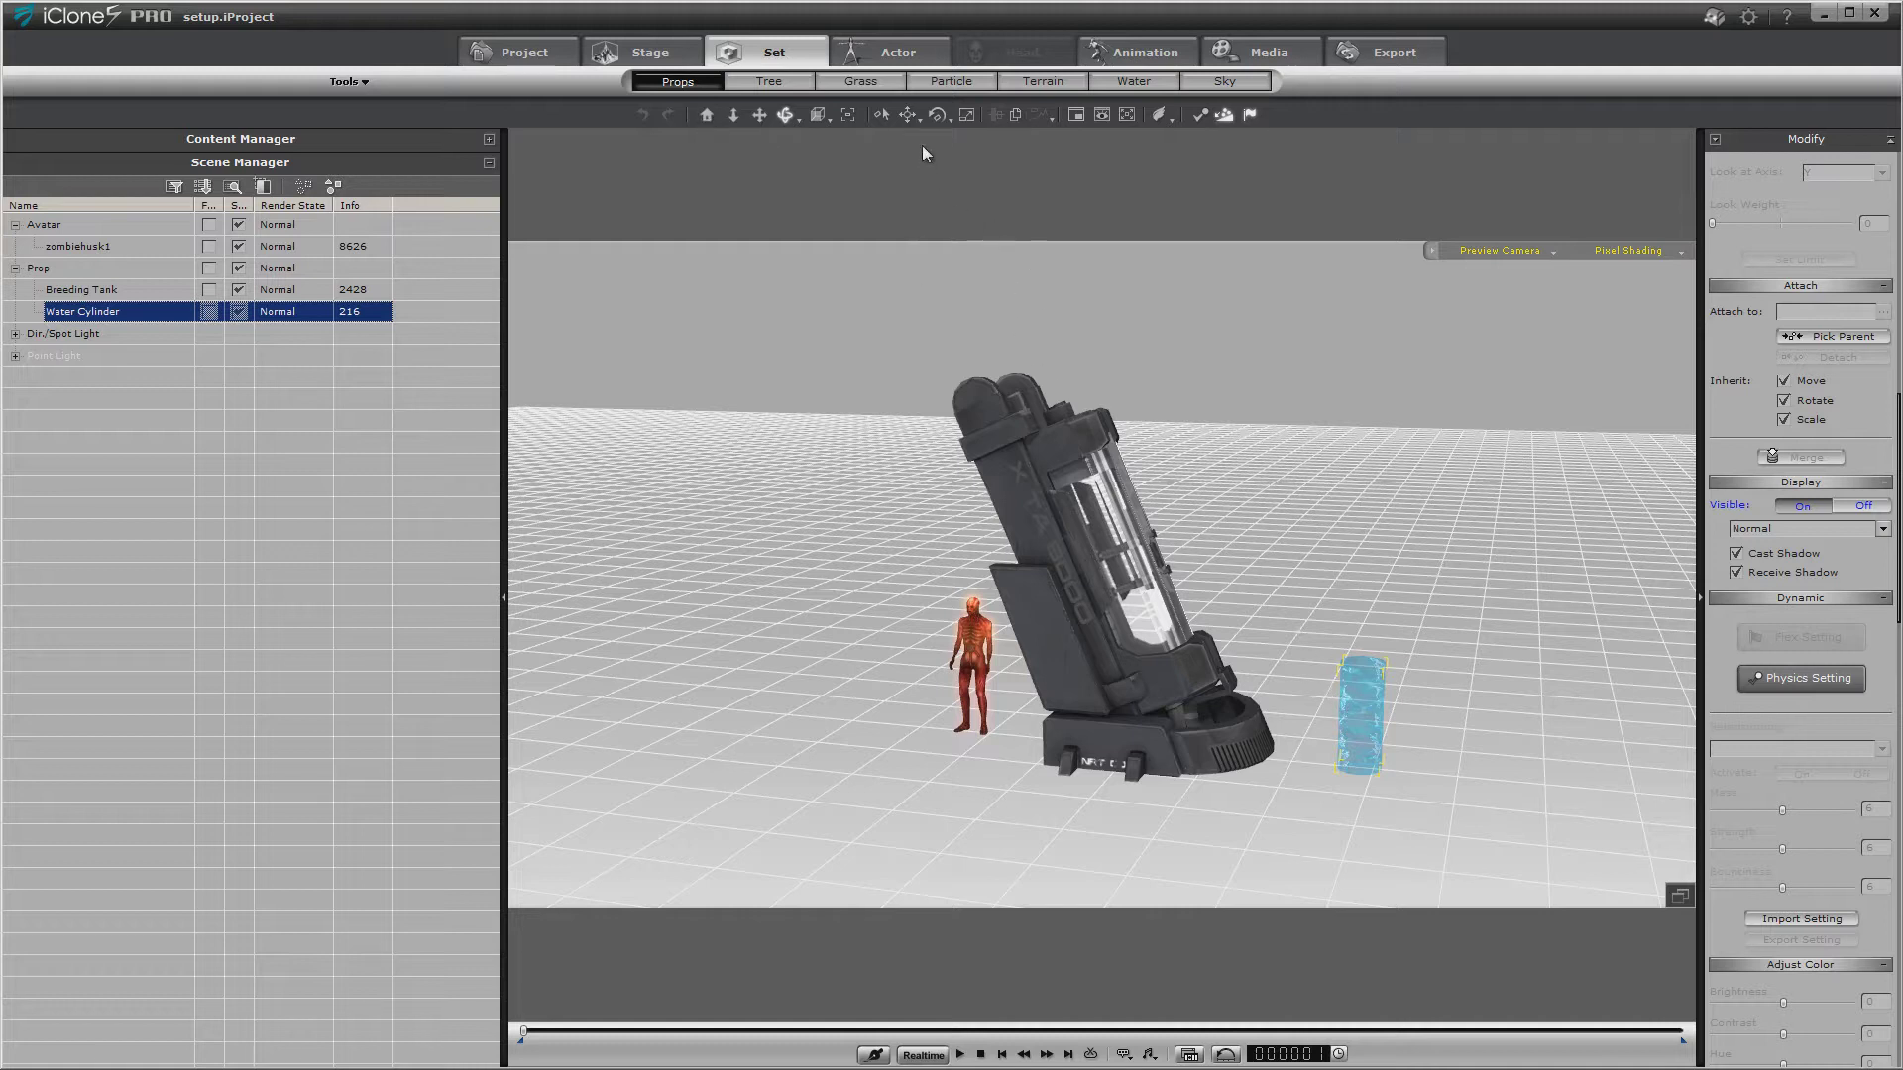
left_click(908, 116)
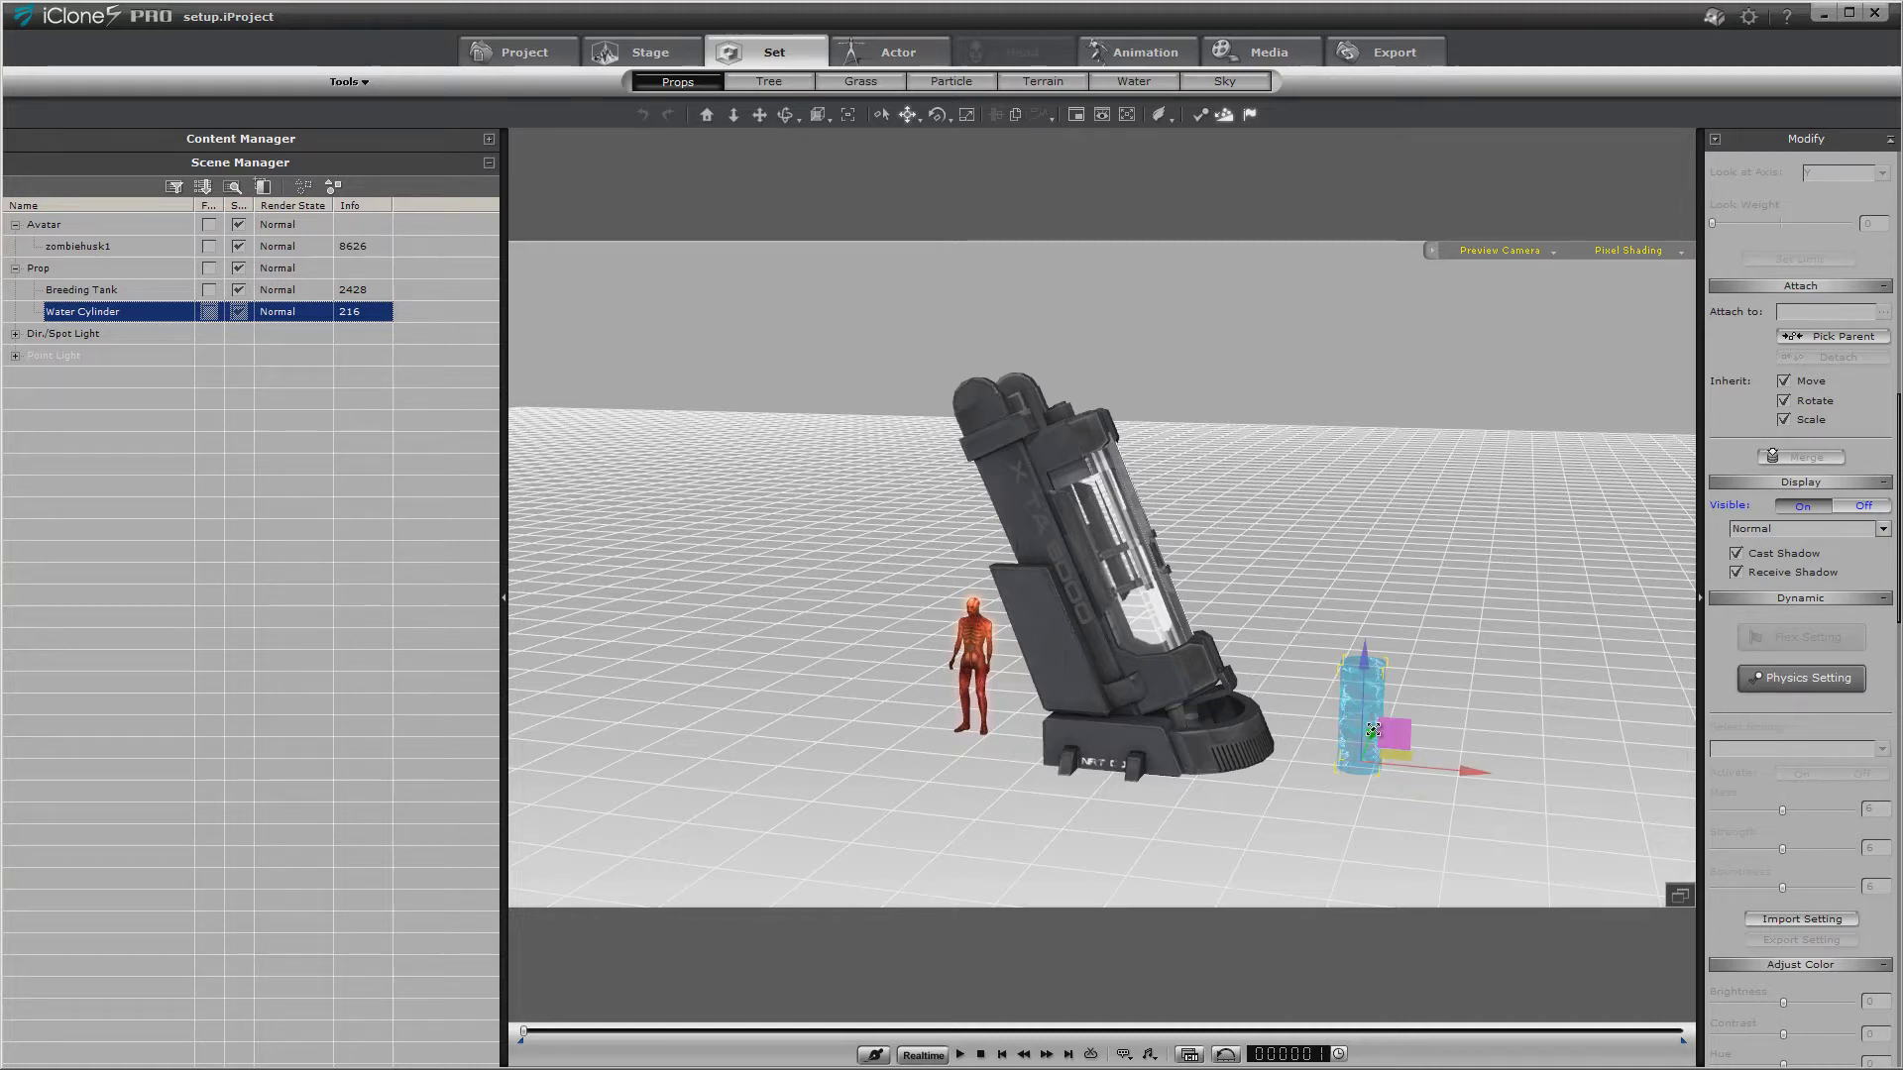
left_click_drag(1377, 740, 1089, 704)
left_click_drag(1175, 615, 1168, 592)
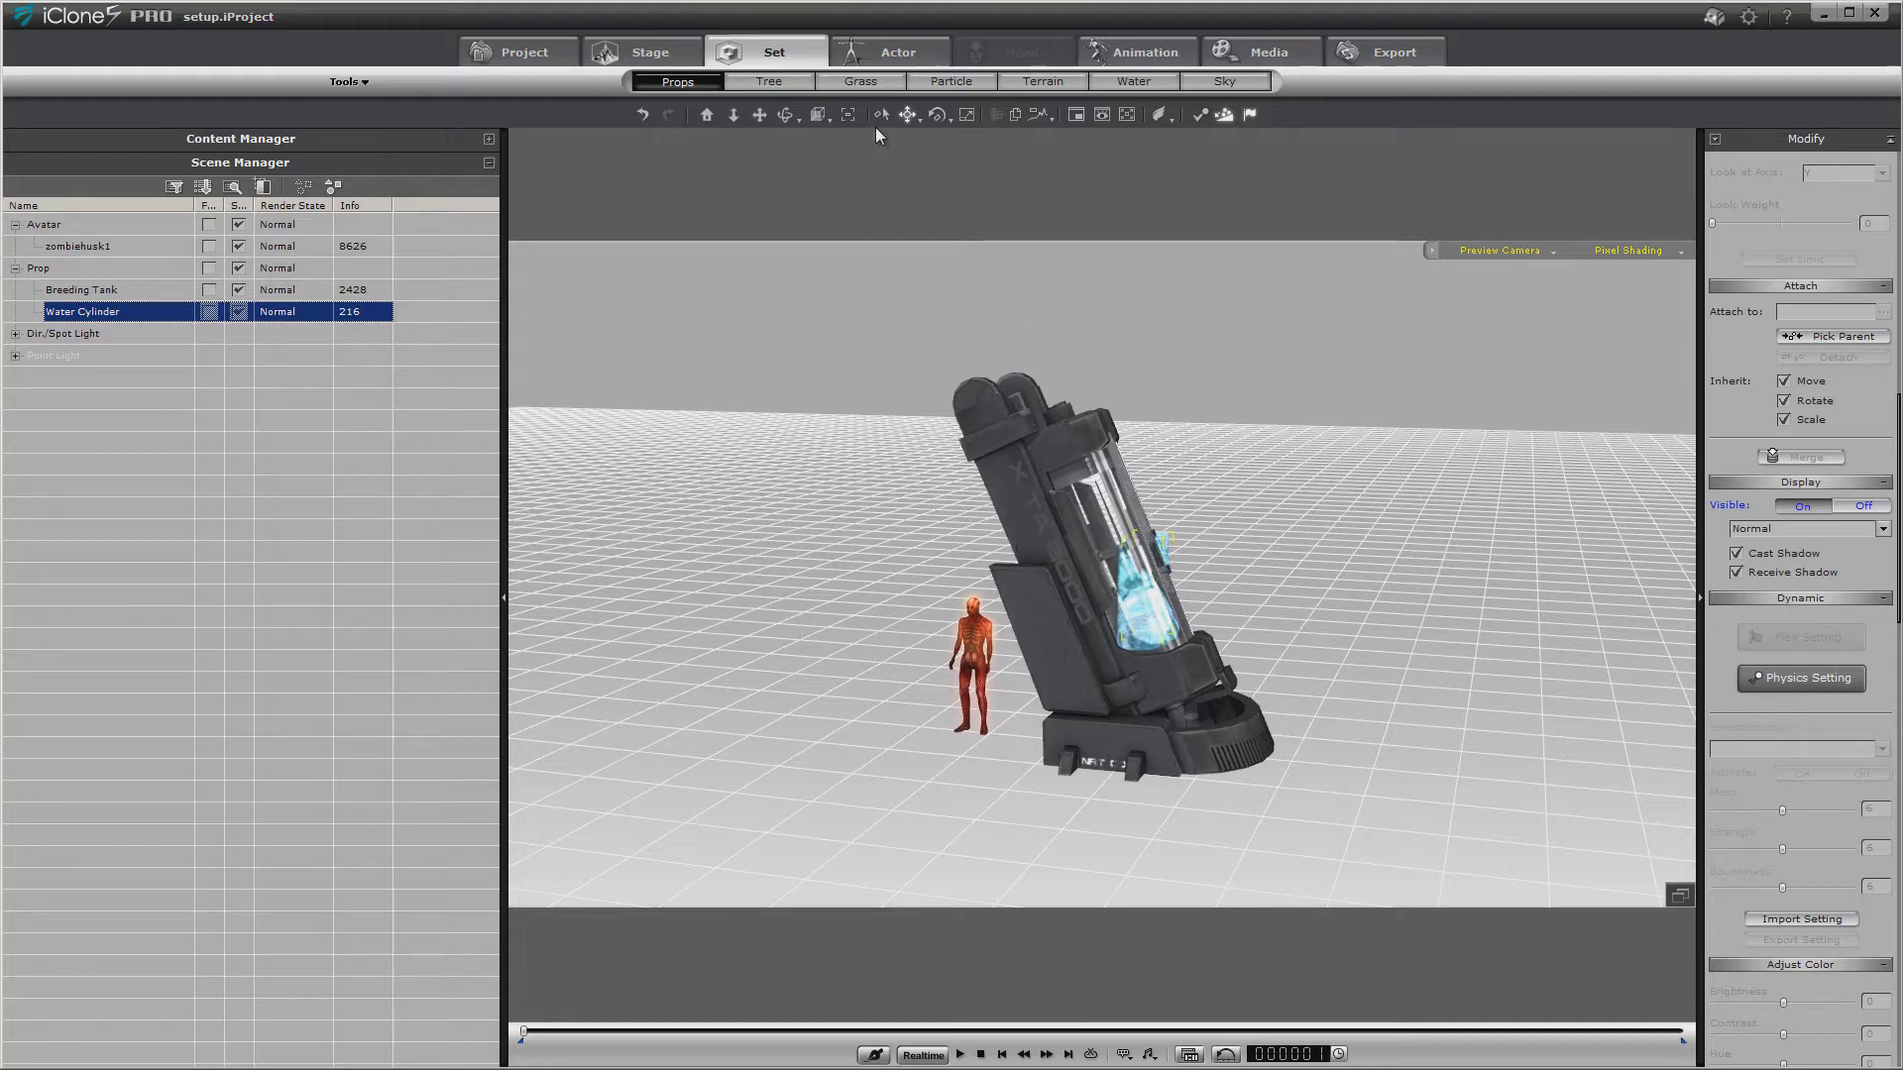
left_click_drag(785, 115, 765, 109)
left_click_drag(1141, 570, 1187, 510)
Scale the Water Cylinder taller so it fills the glass chamber.
left_click(966, 115)
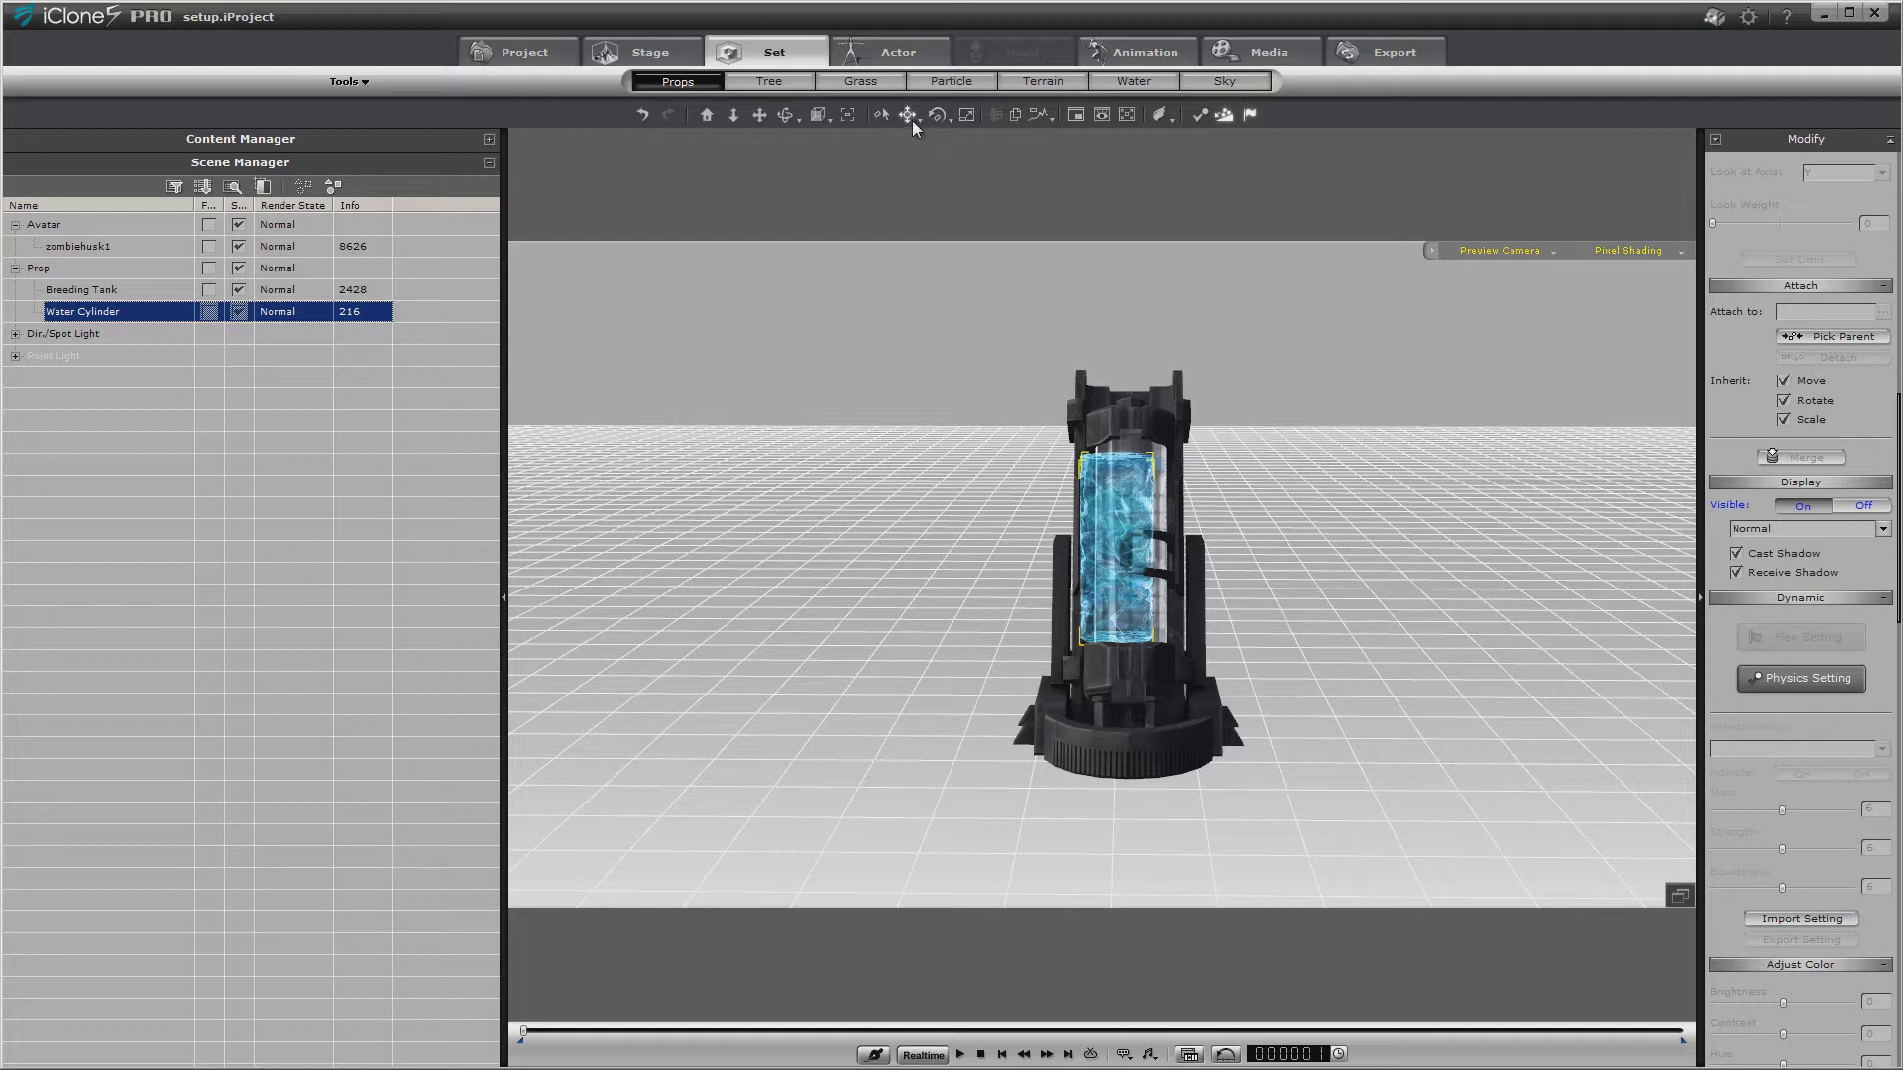
left_click_drag(1127, 565, 1145, 571)
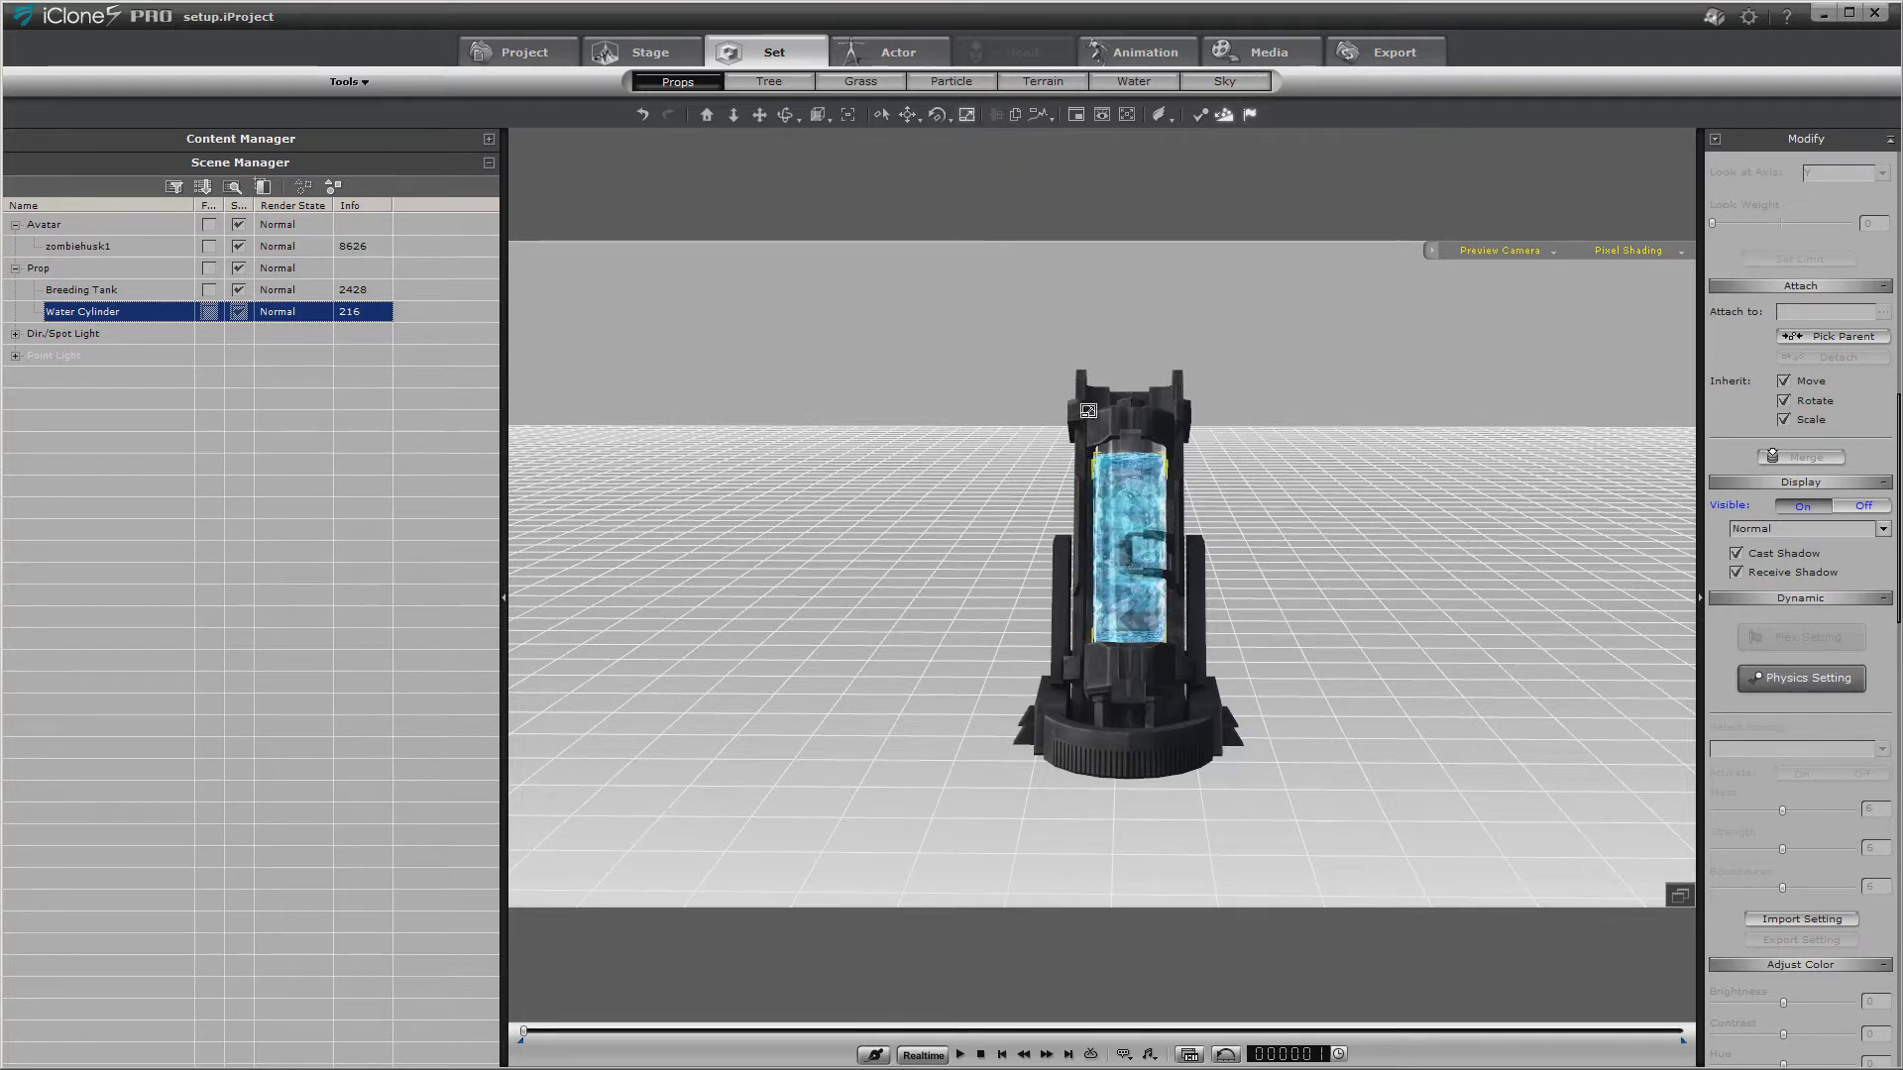
left_click(1177, 666)
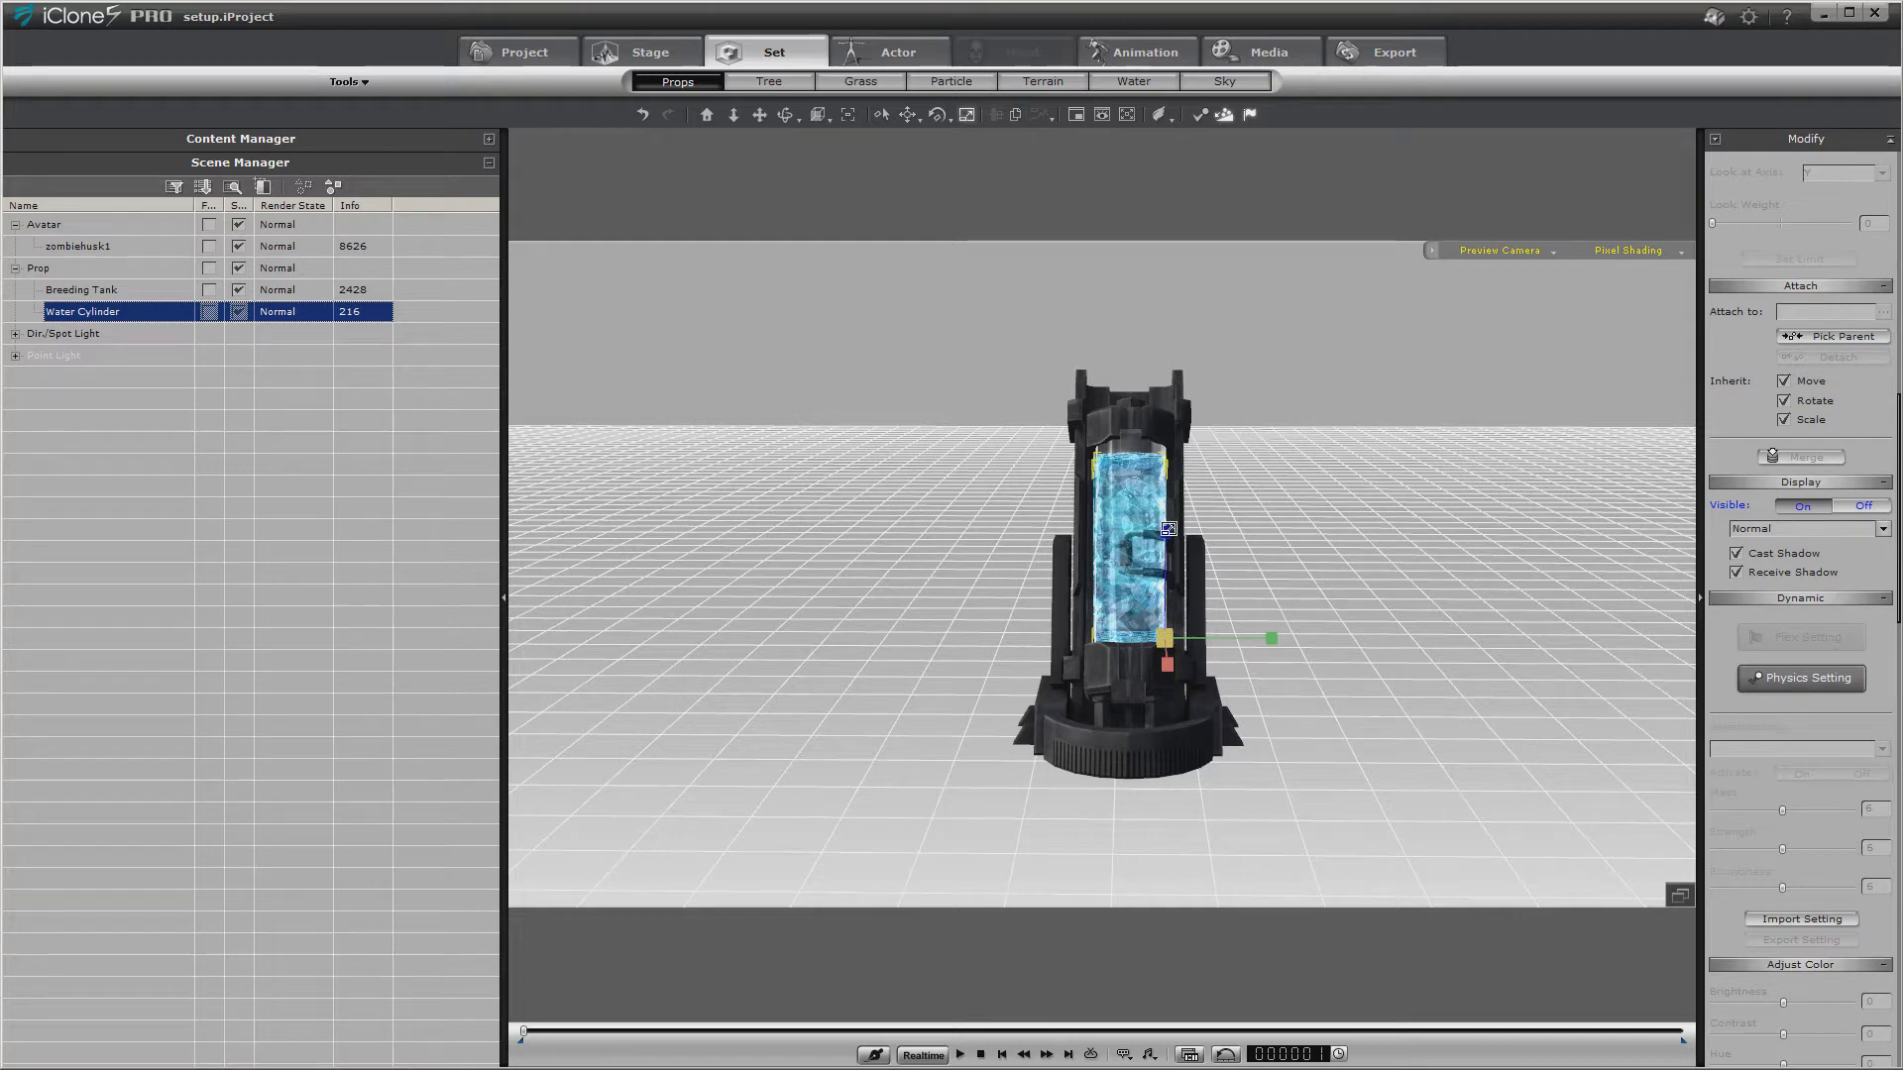
left_click_drag(1170, 530, 1165, 506)
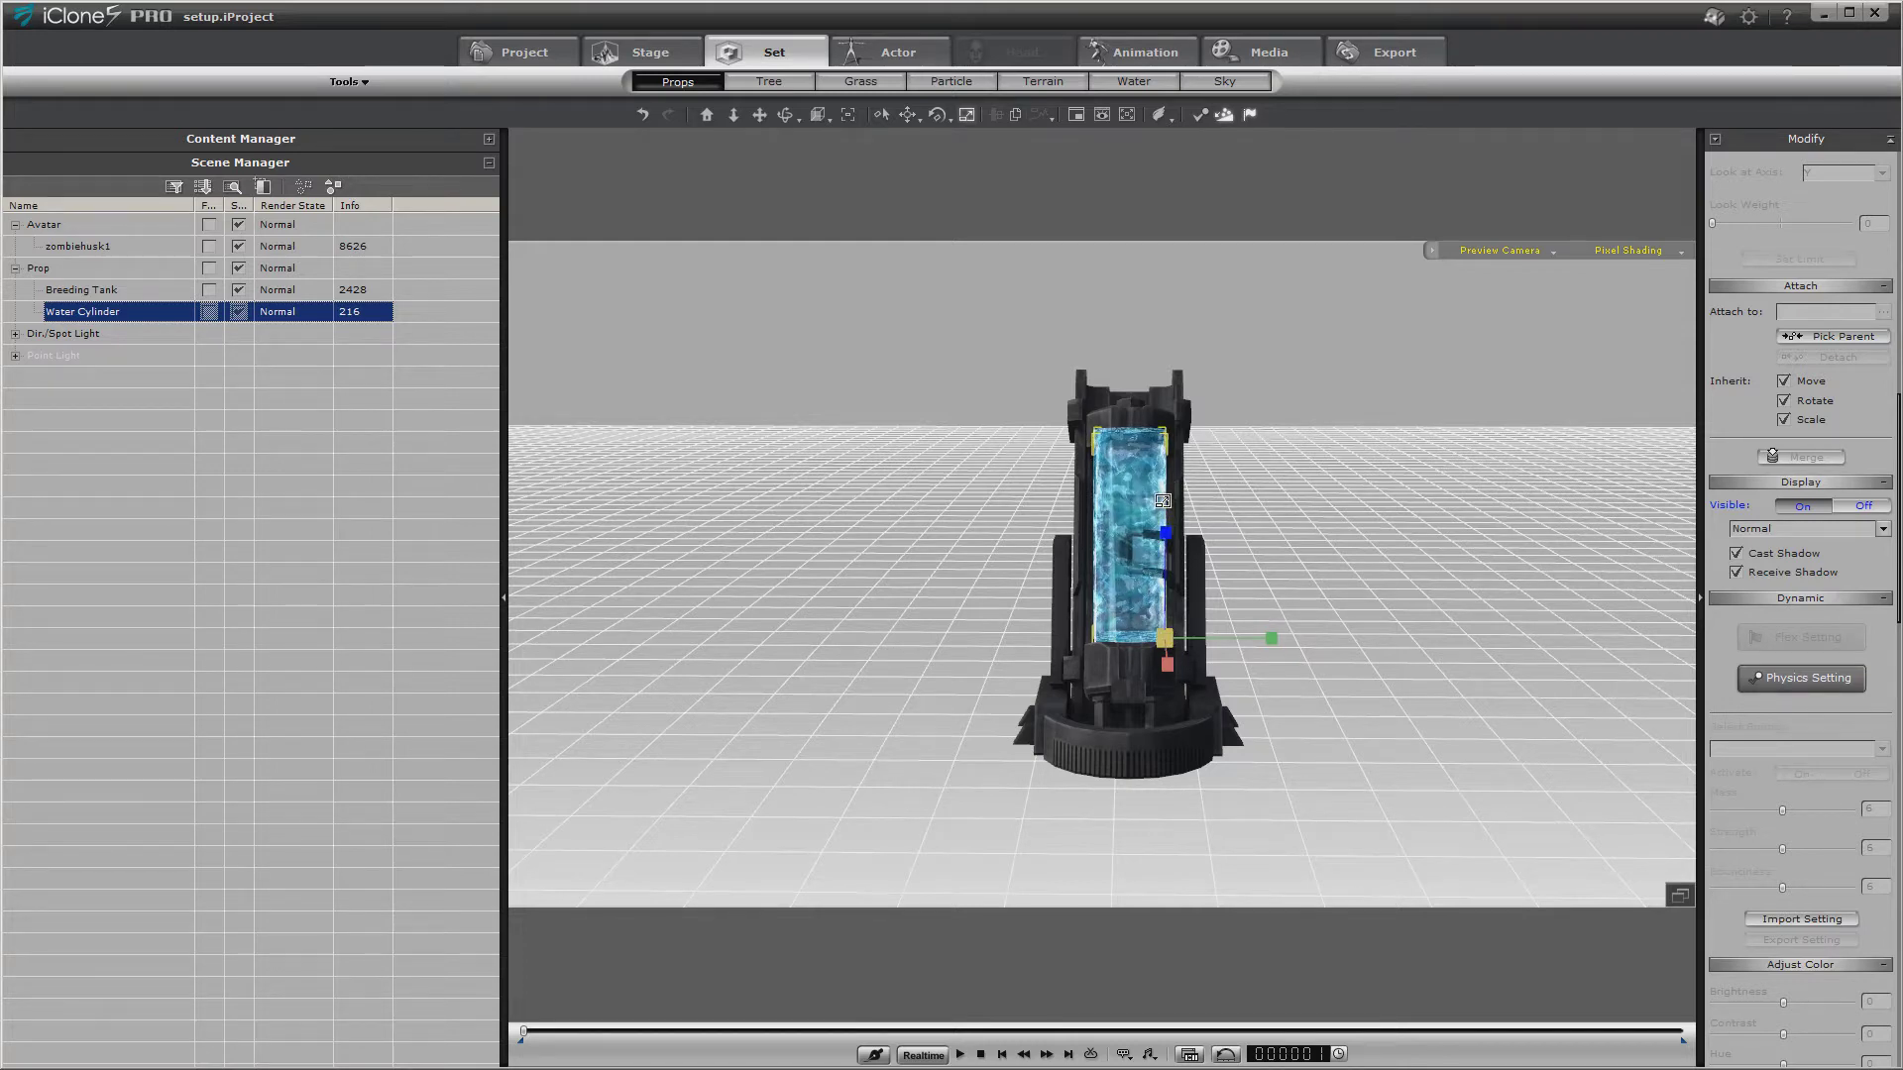
Tilt the Water Cylinder to match the tank's angle, checked from the side.
left_click(787, 115)
left_click_drag(1110, 431, 1112, 226)
left_click(940, 117)
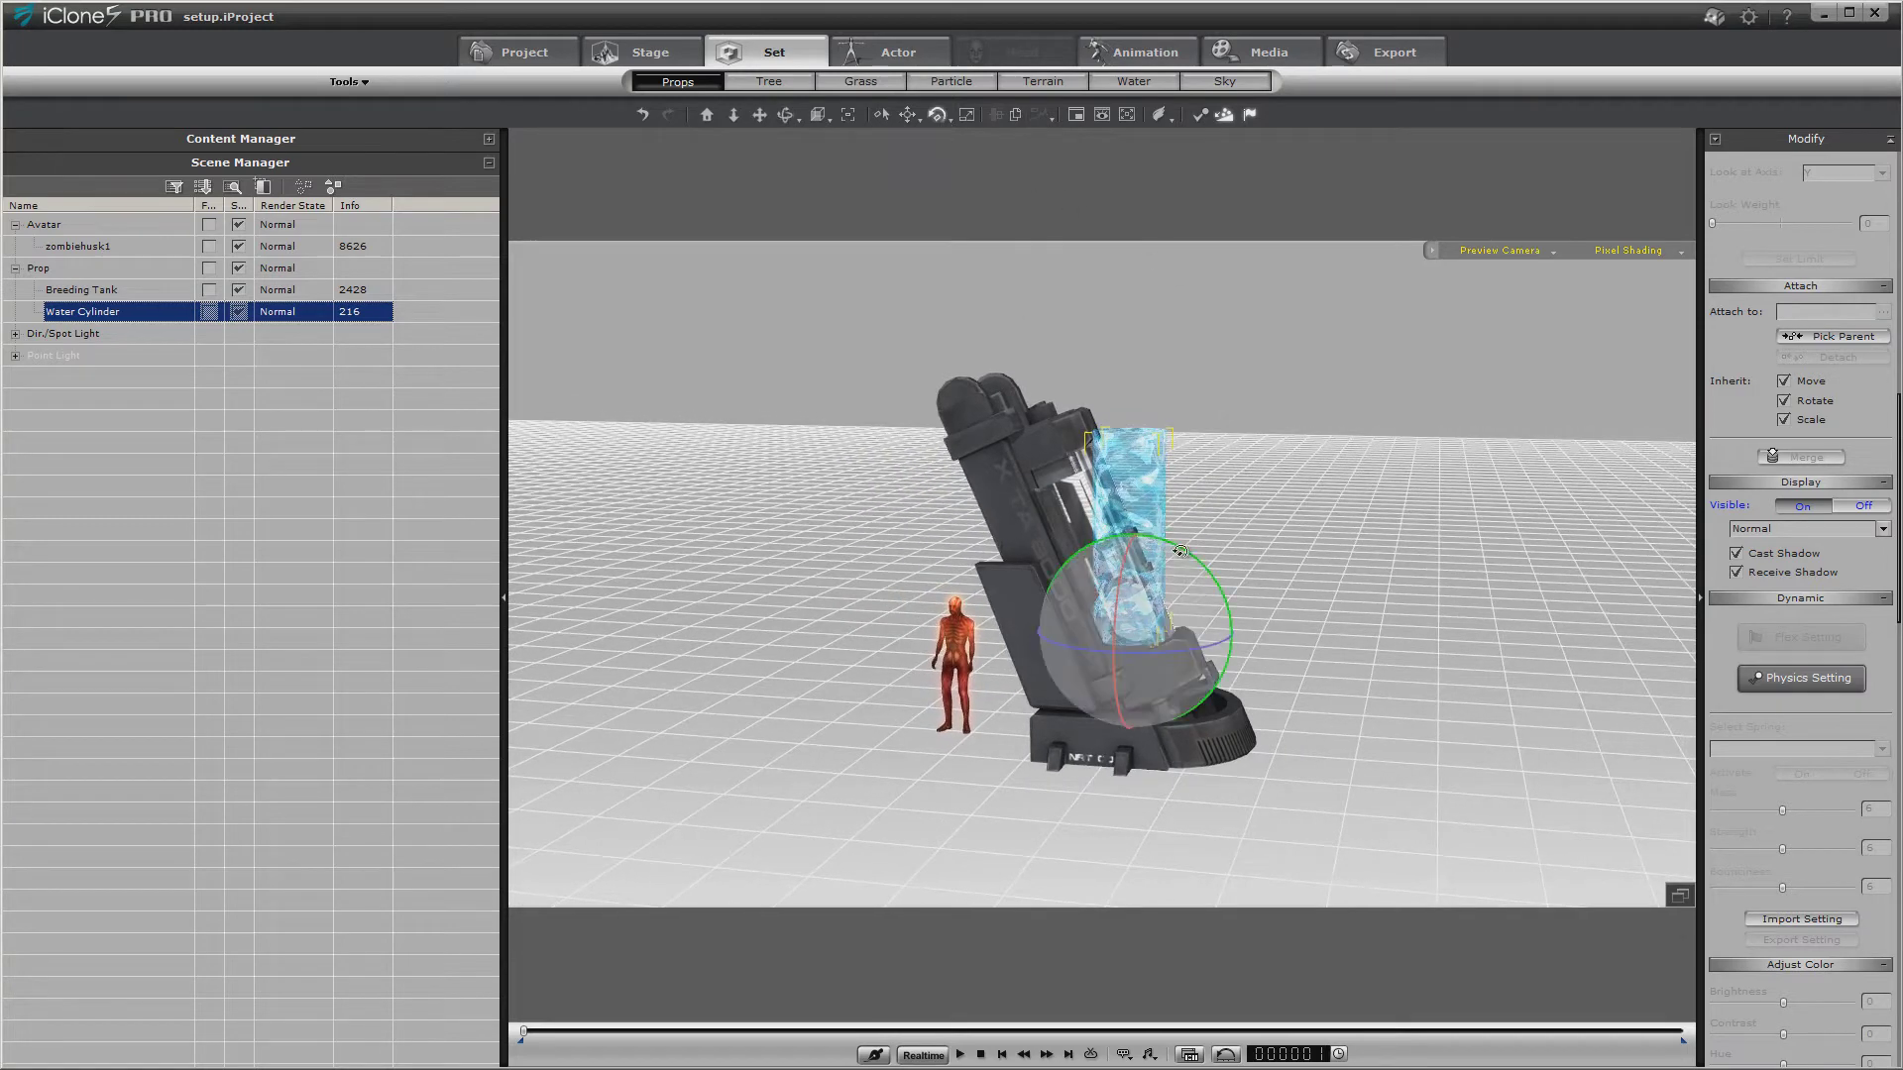
left_click_drag(1219, 572, 1198, 561)
Lower the cylinder slightly inside the tank and orbit to check its placement.
left_click(787, 115)
left_click_drag(754, 476, 753, 525)
left_click(906, 114)
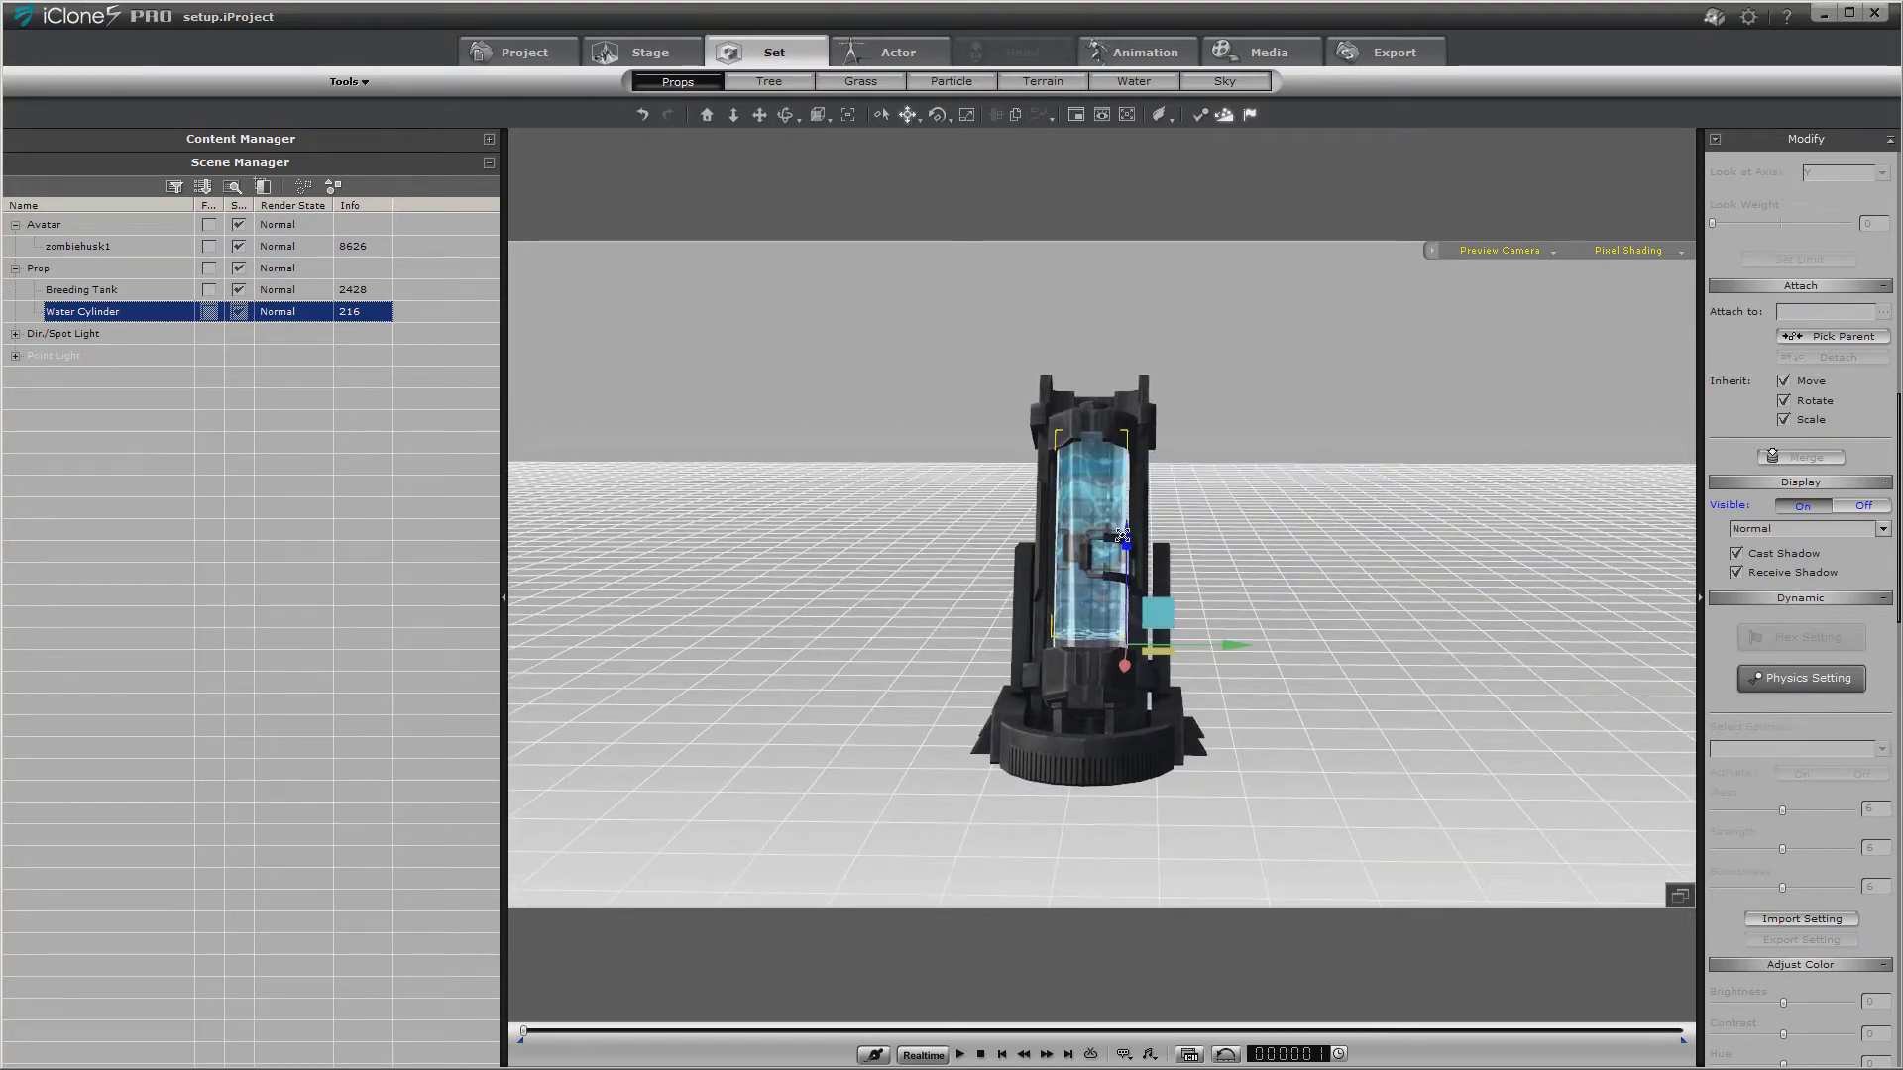
left_click_drag(1122, 535, 1126, 543)
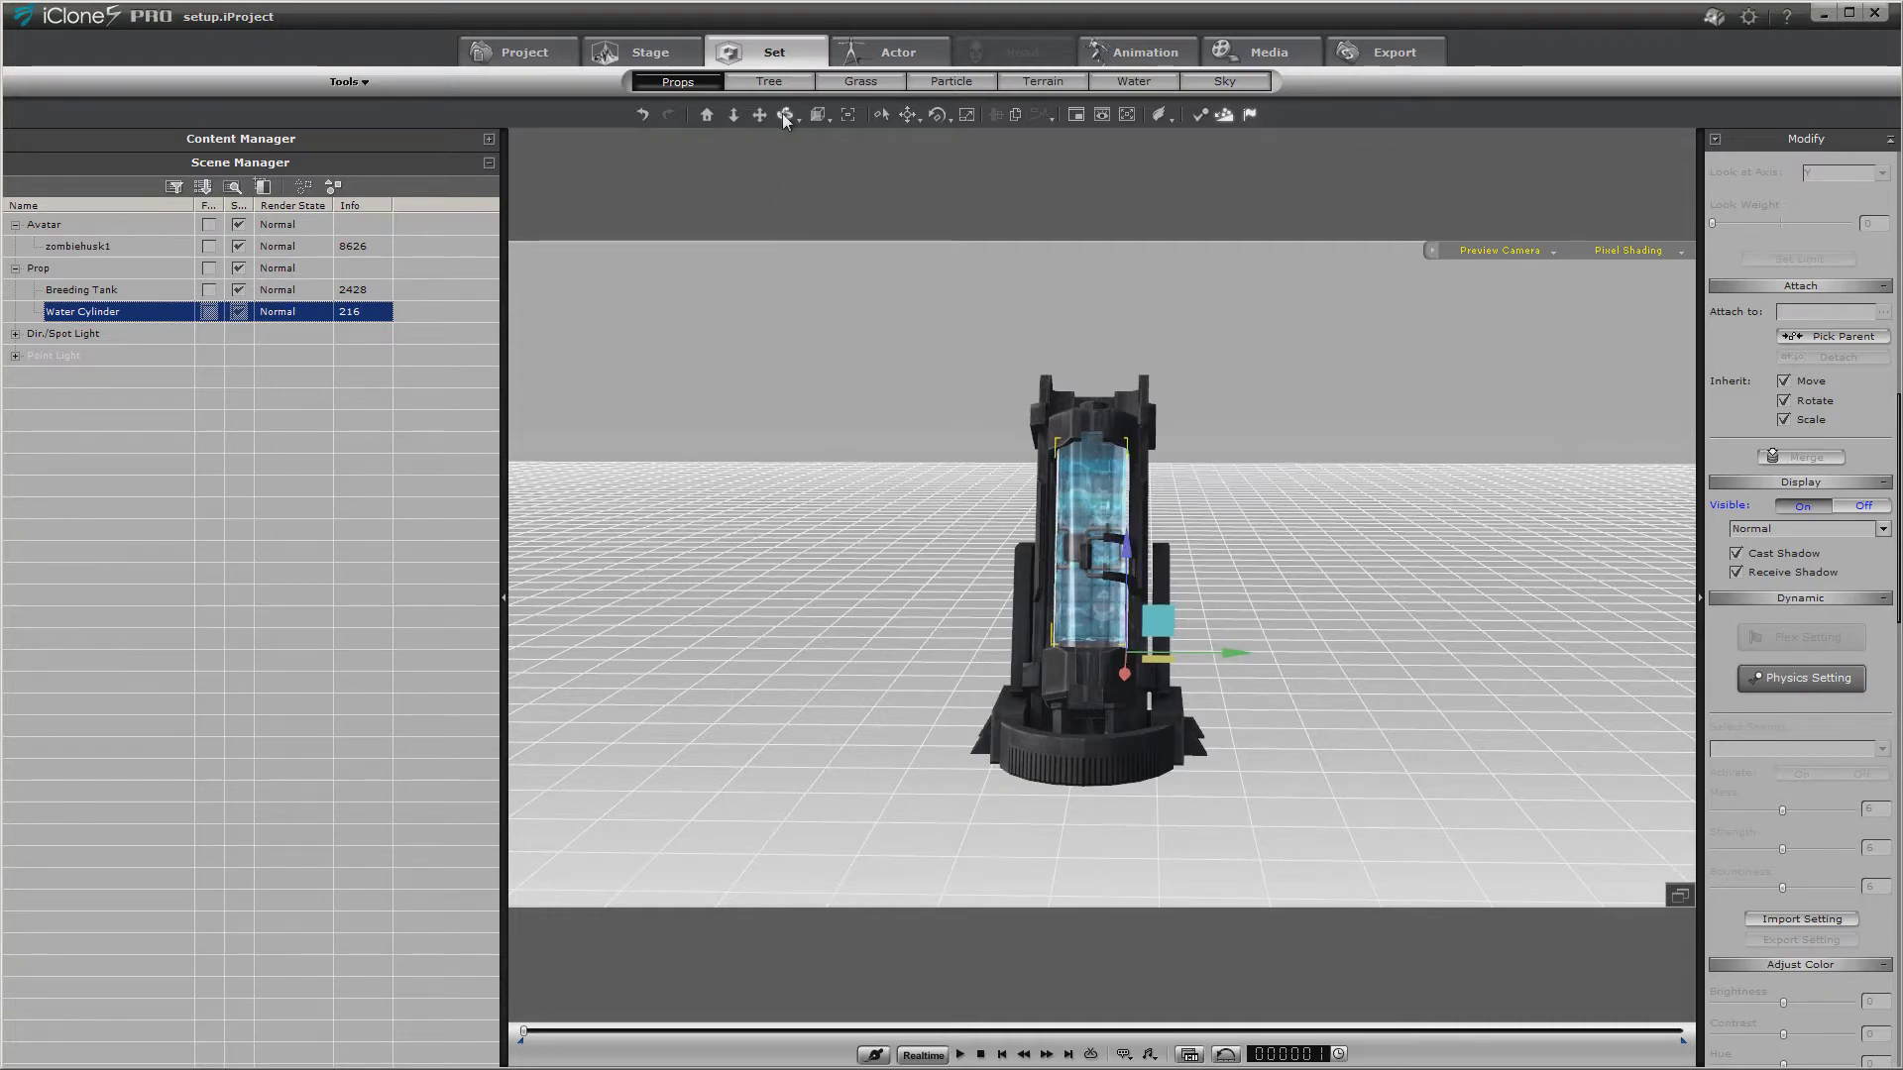
left_click_drag(782, 113, 1137, 517)
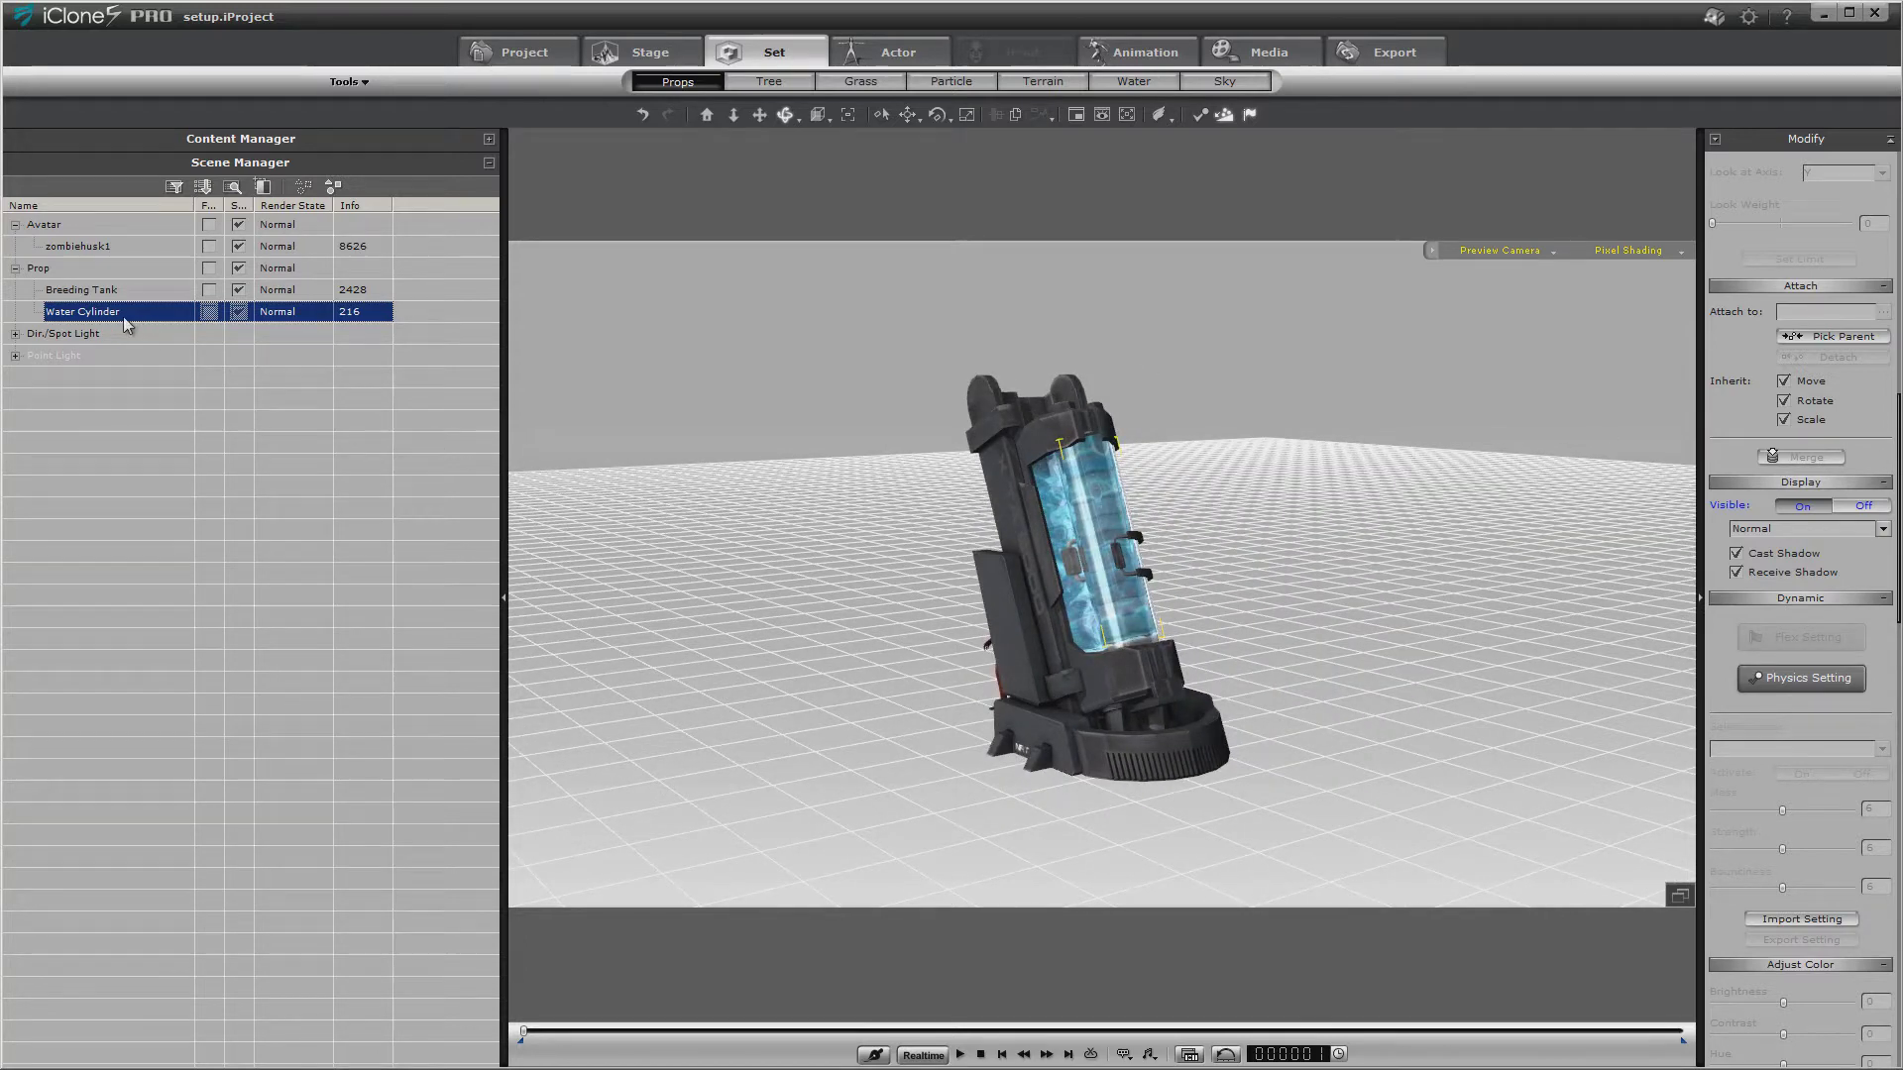
Apply the Perform > Drain action to the Water Cylinder.
right_click(1083, 570)
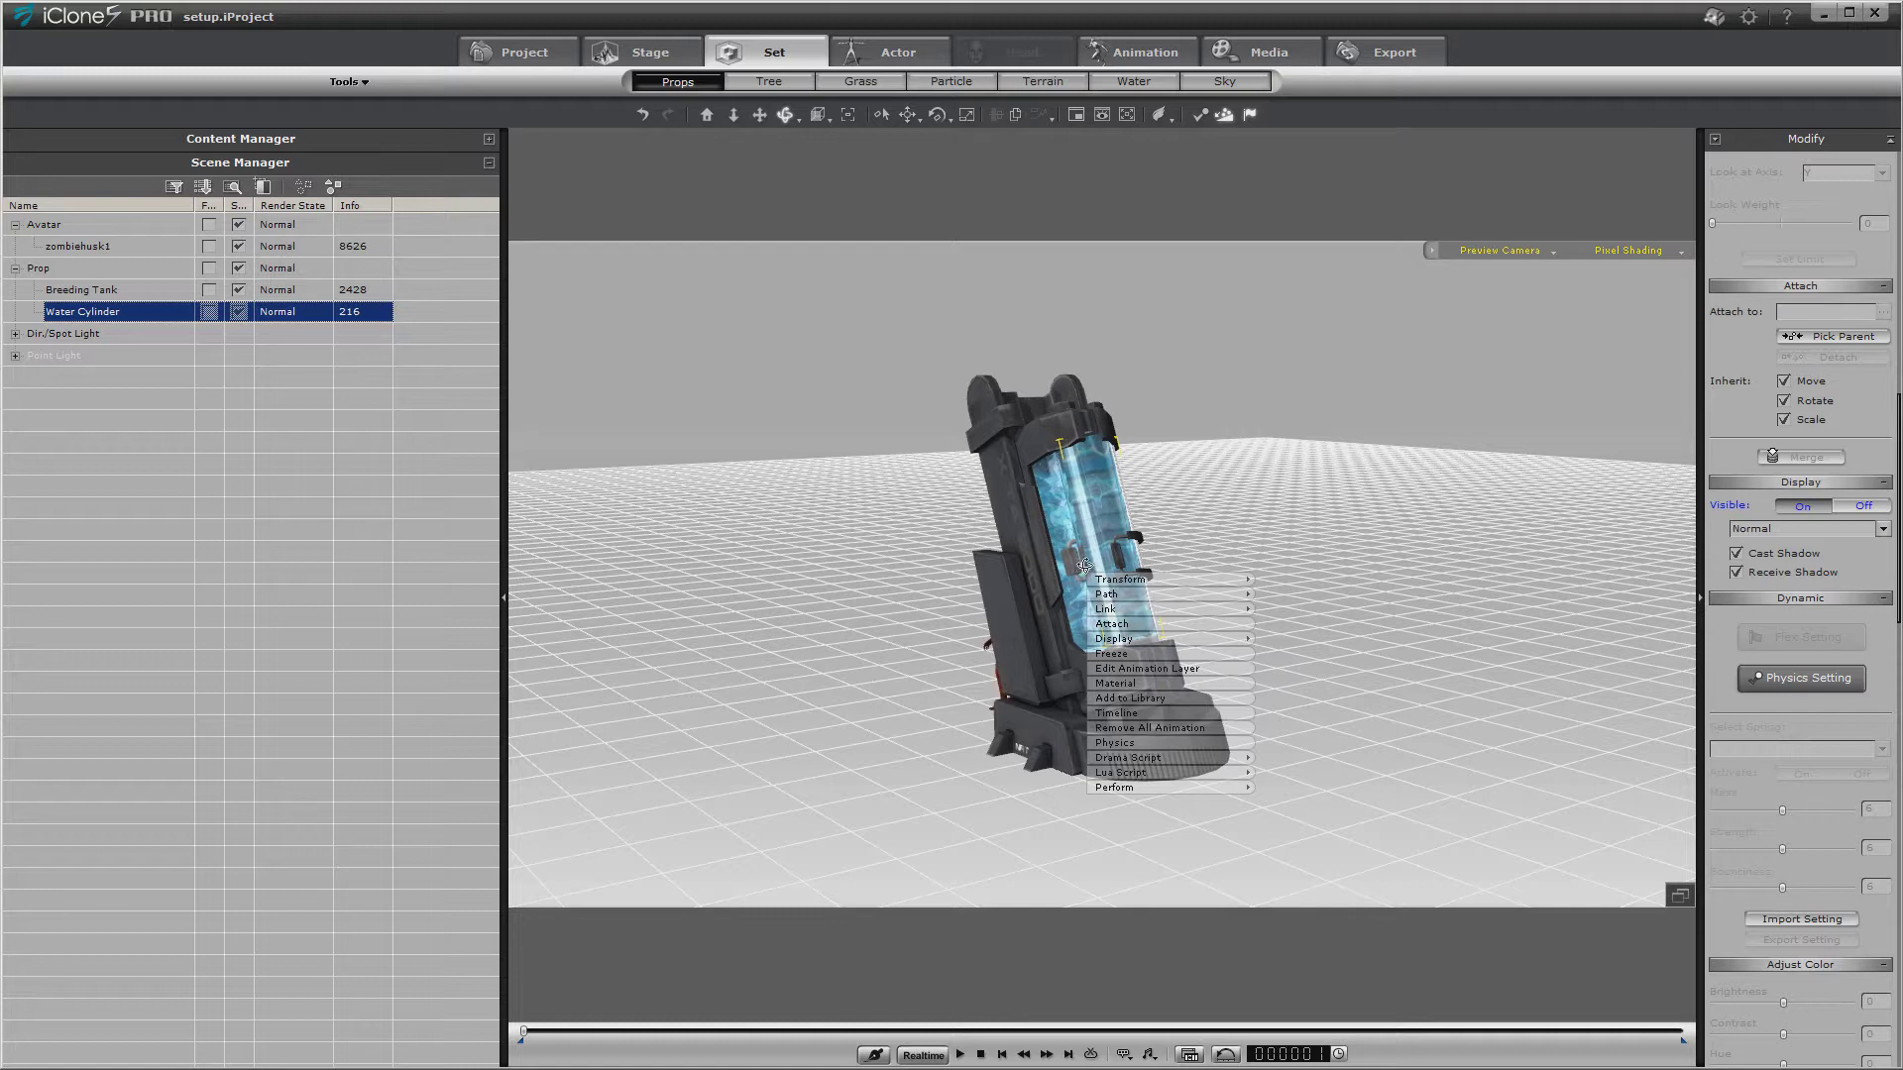
mouse_move(1180, 788)
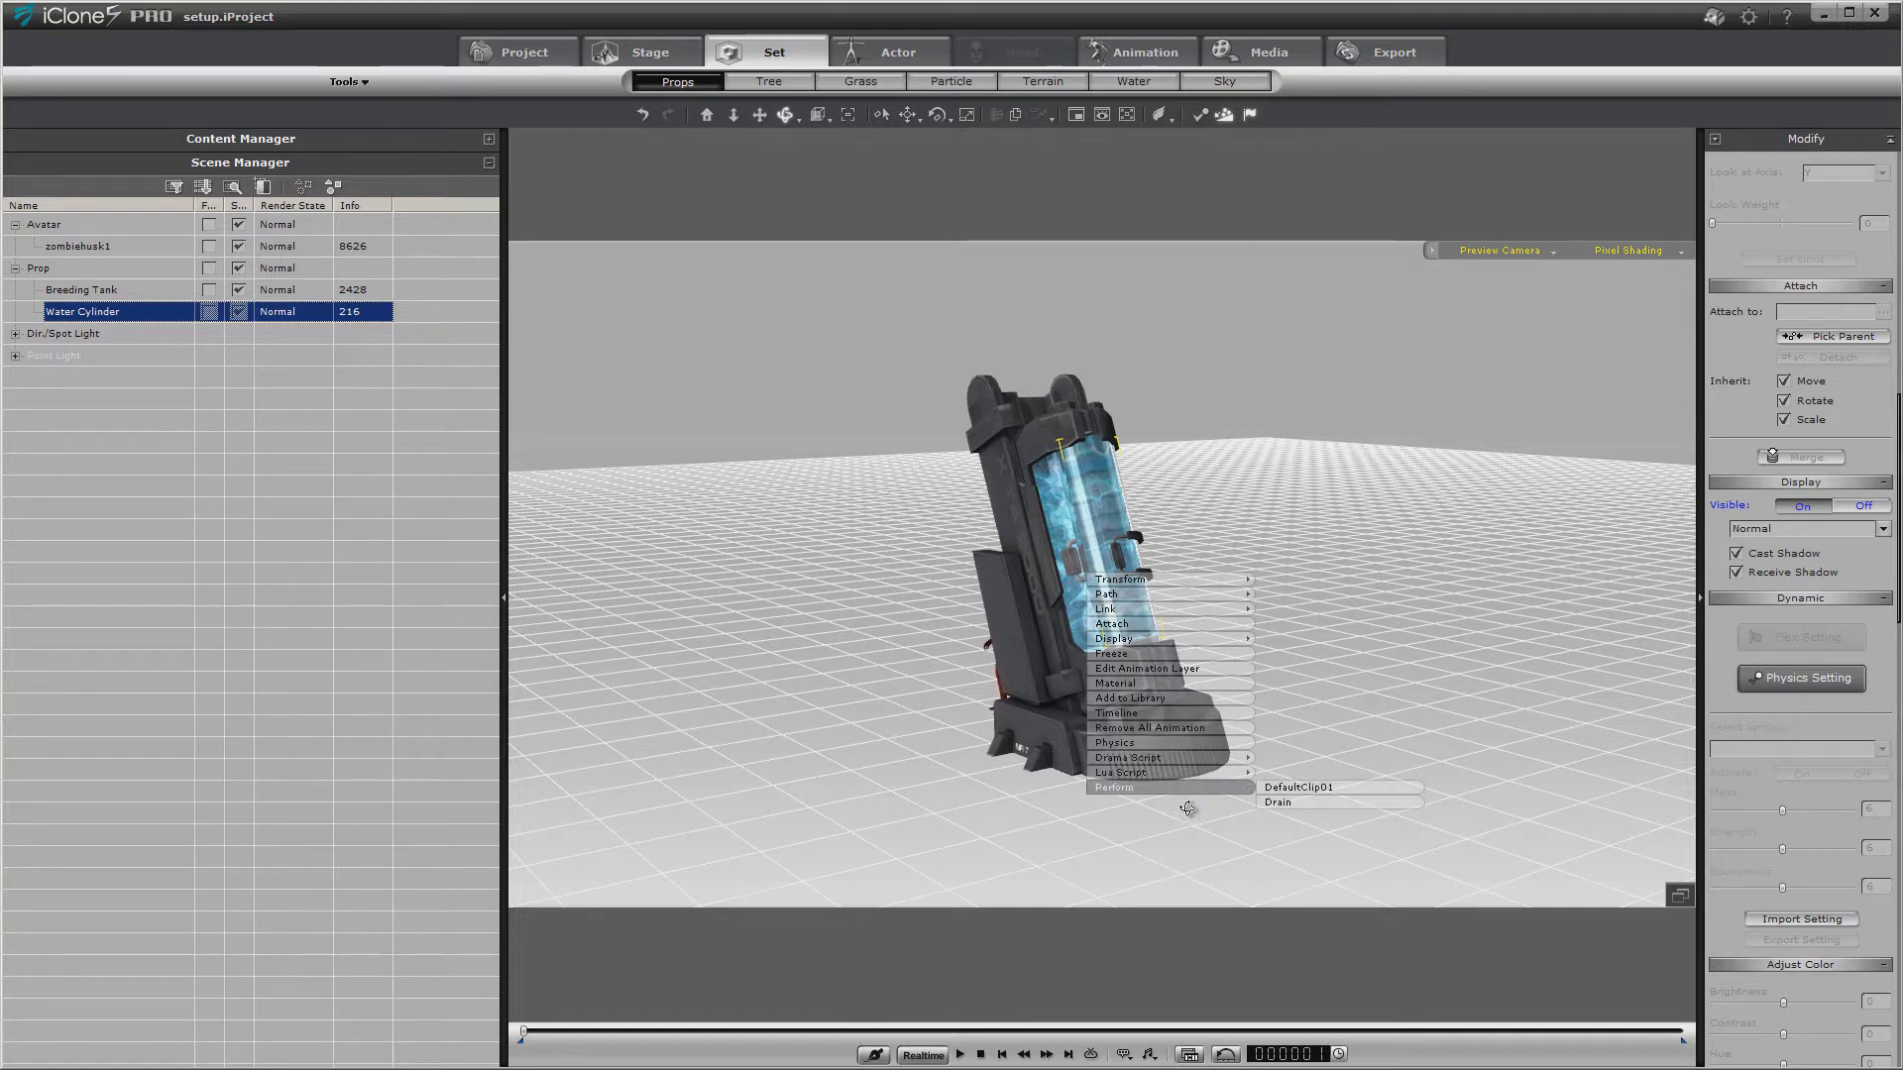
left_click(1308, 801)
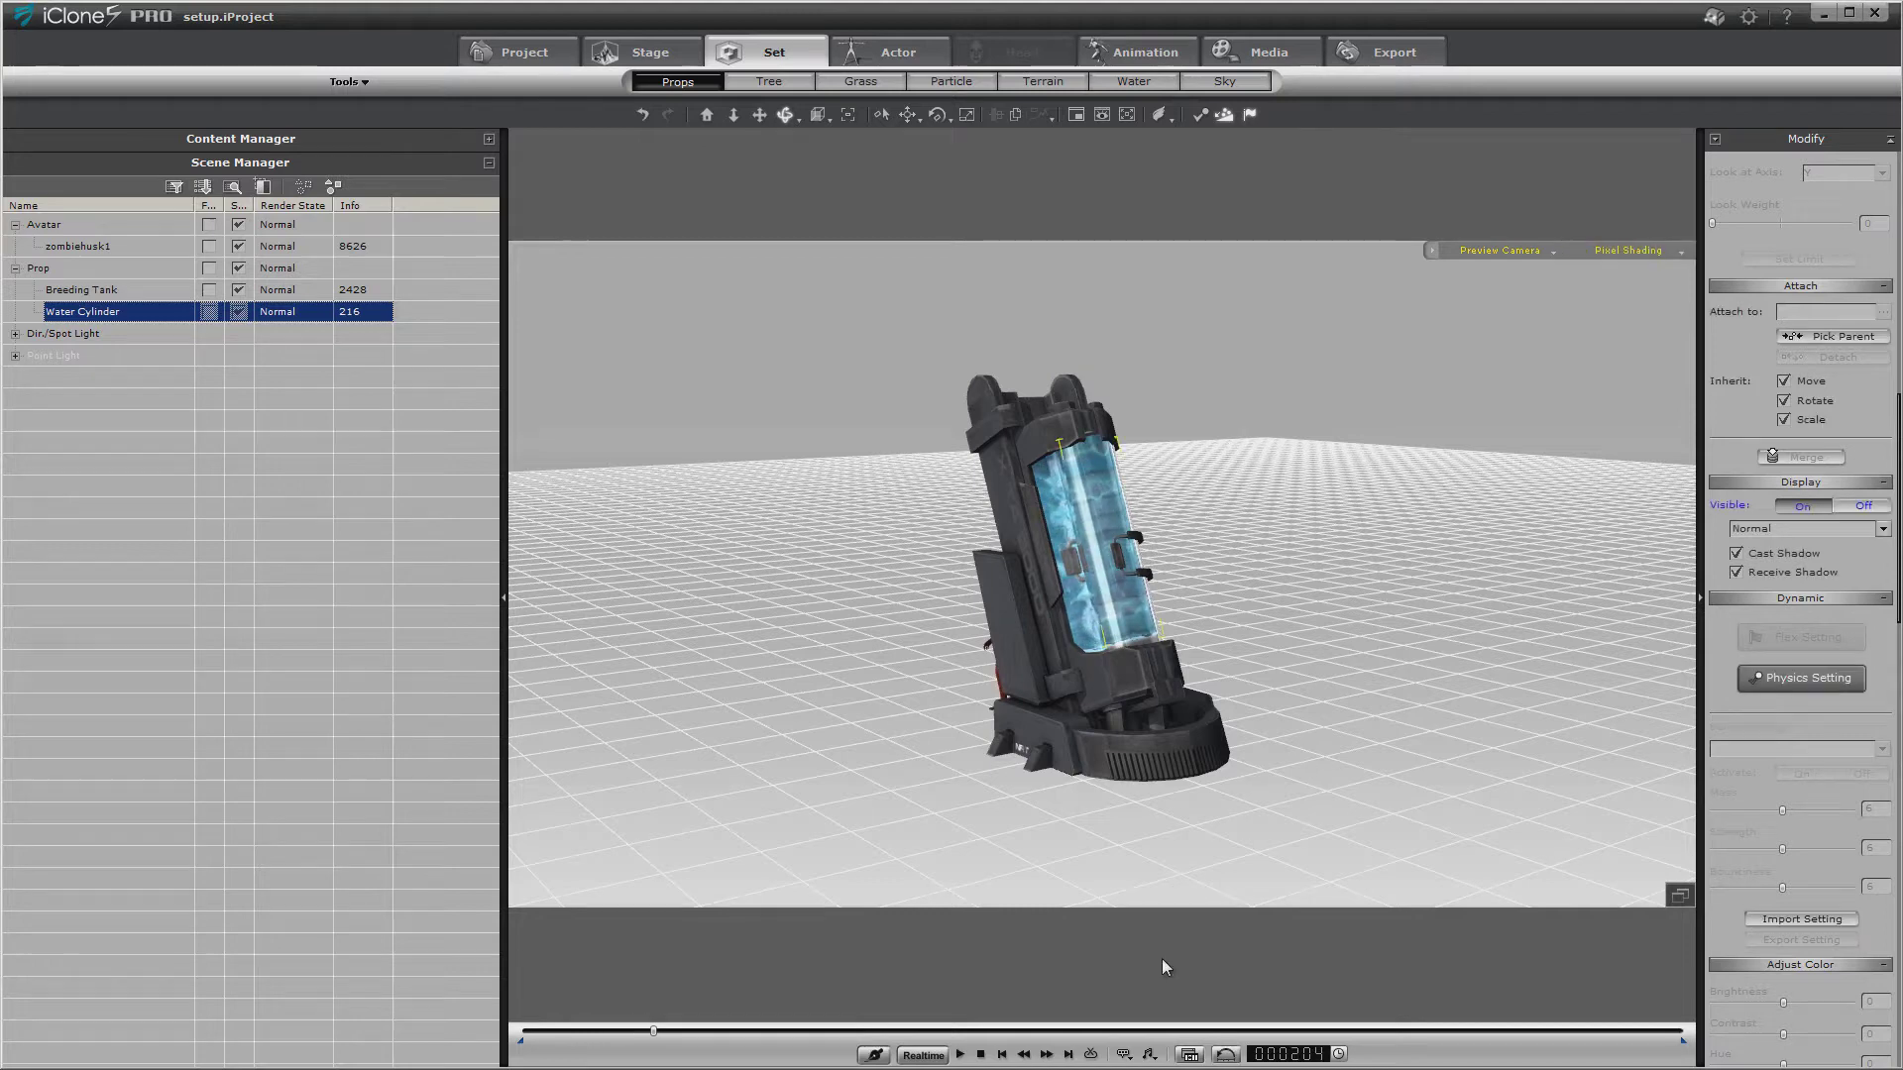
Stretch the DefaultClip01 animation clip on the timeline out to about frame 1800.
left_click(1189, 1053)
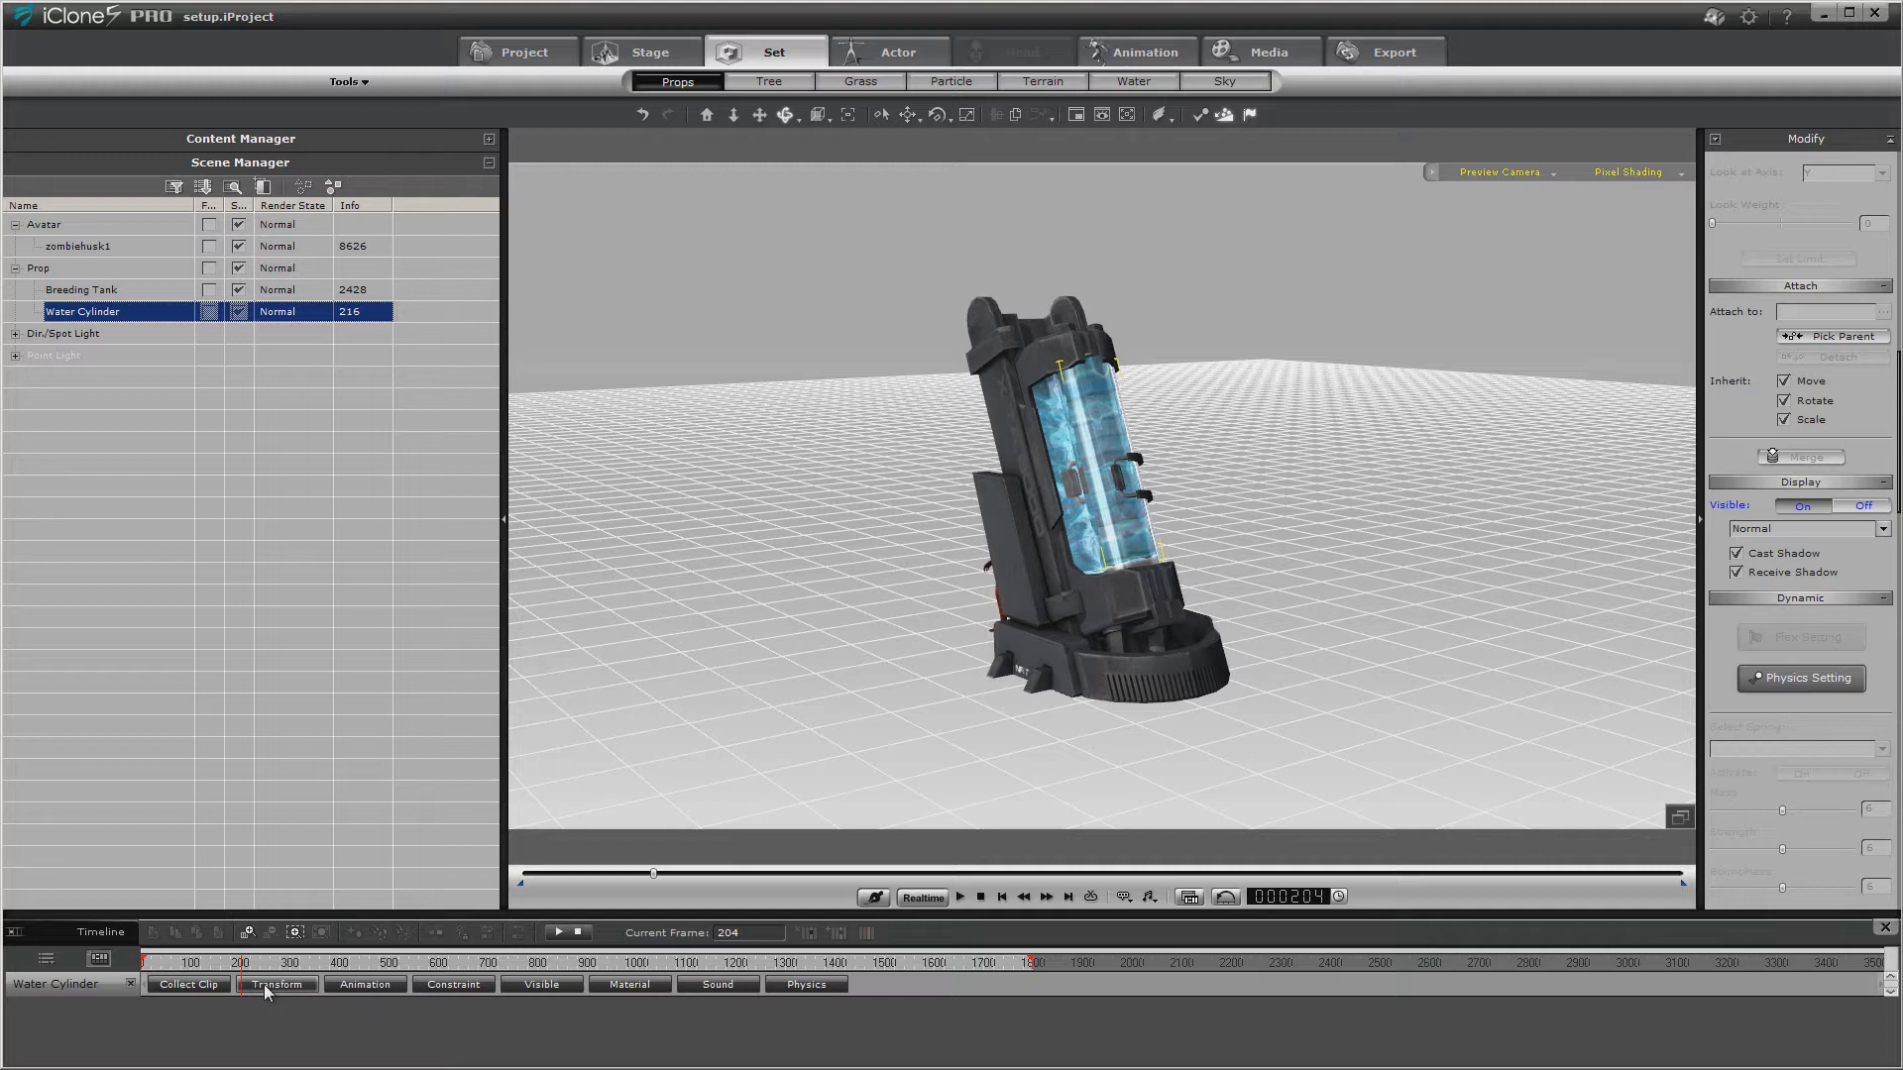
left_click(357, 985)
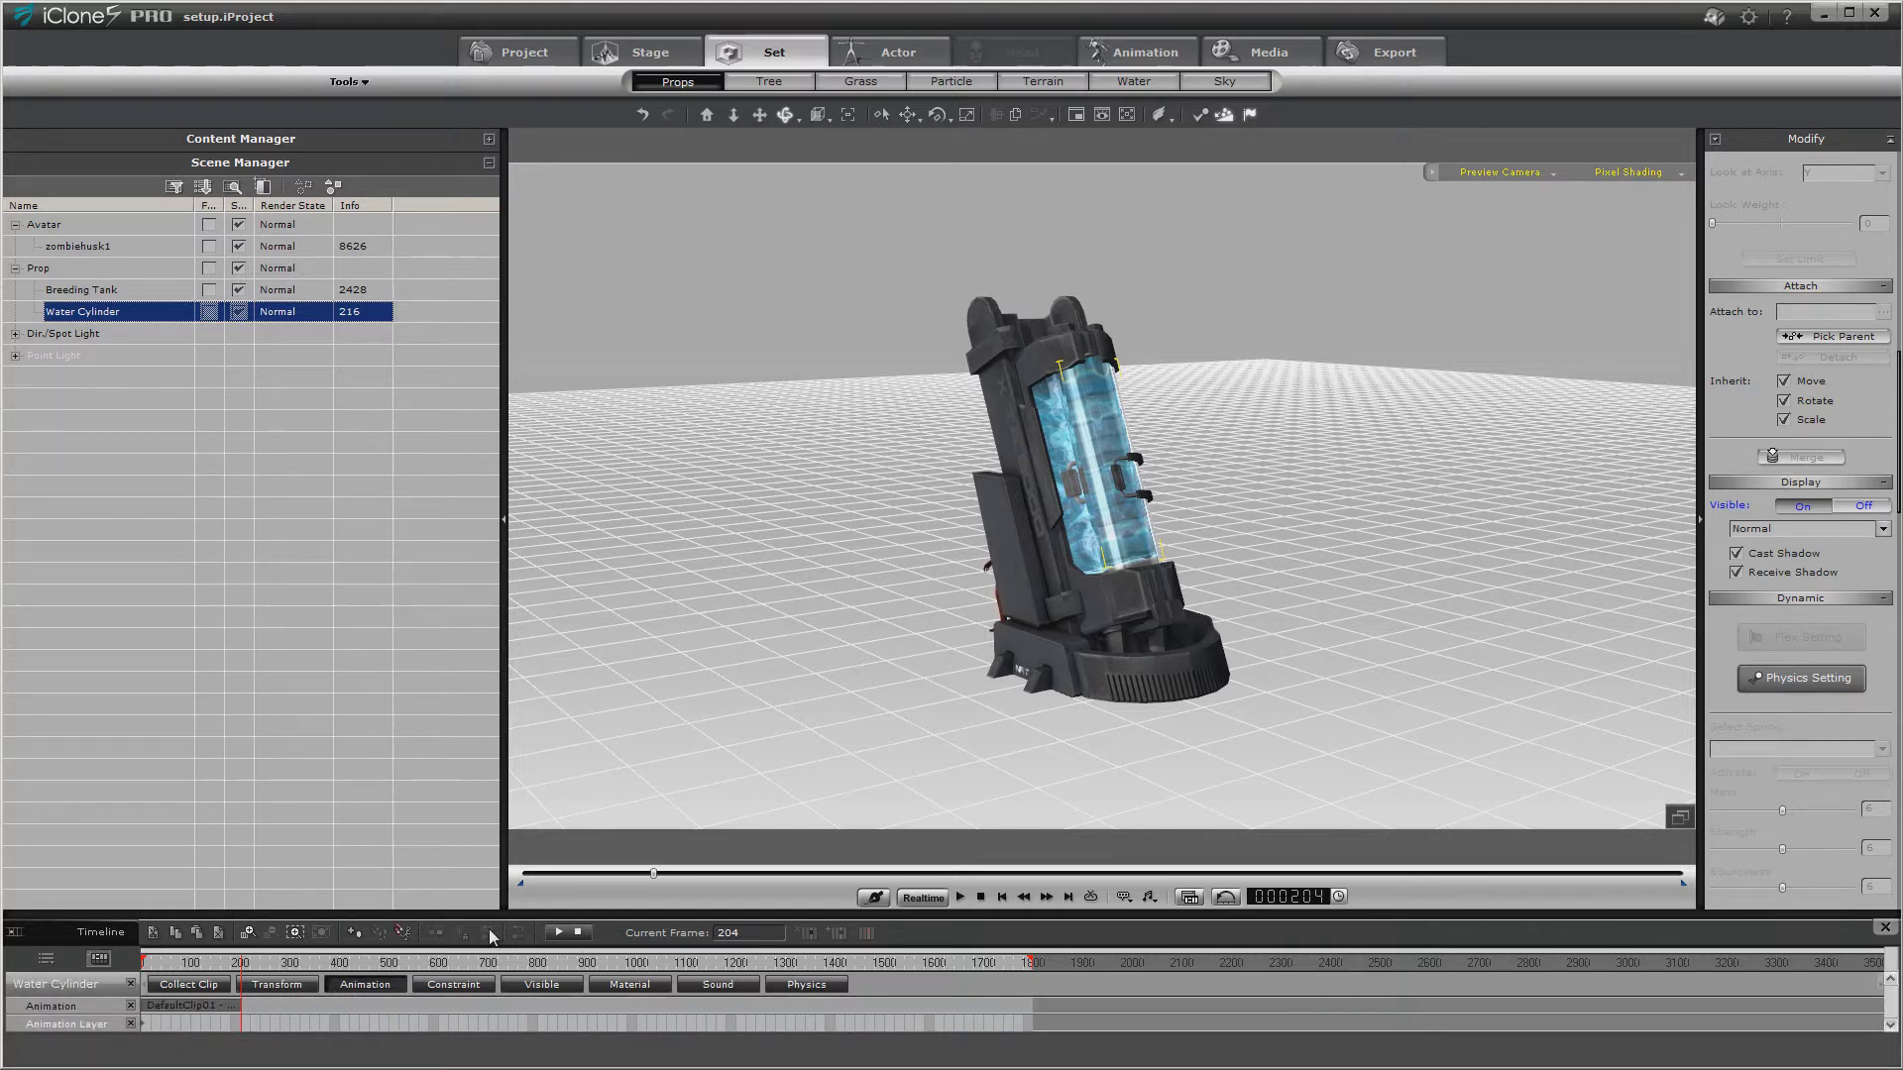
left_click(230, 1004)
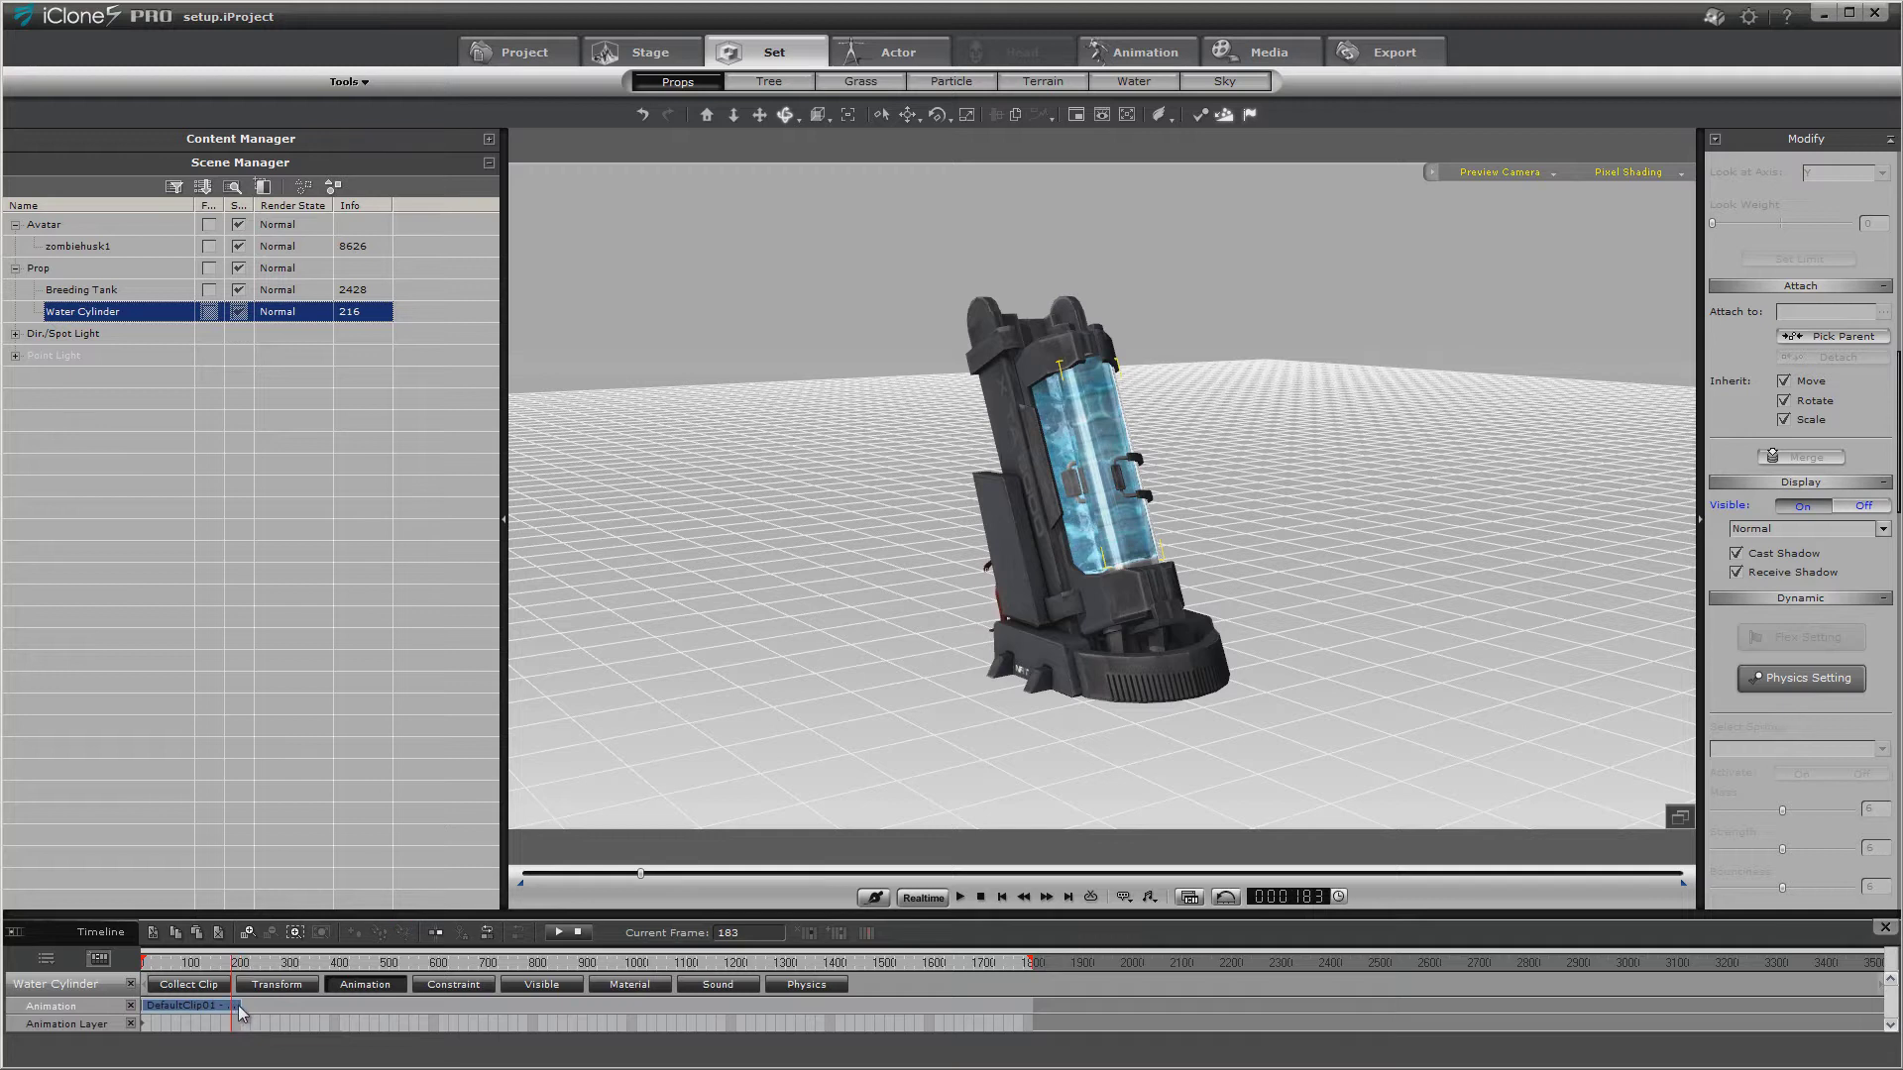
left_click_drag(241, 1005, 540, 1005)
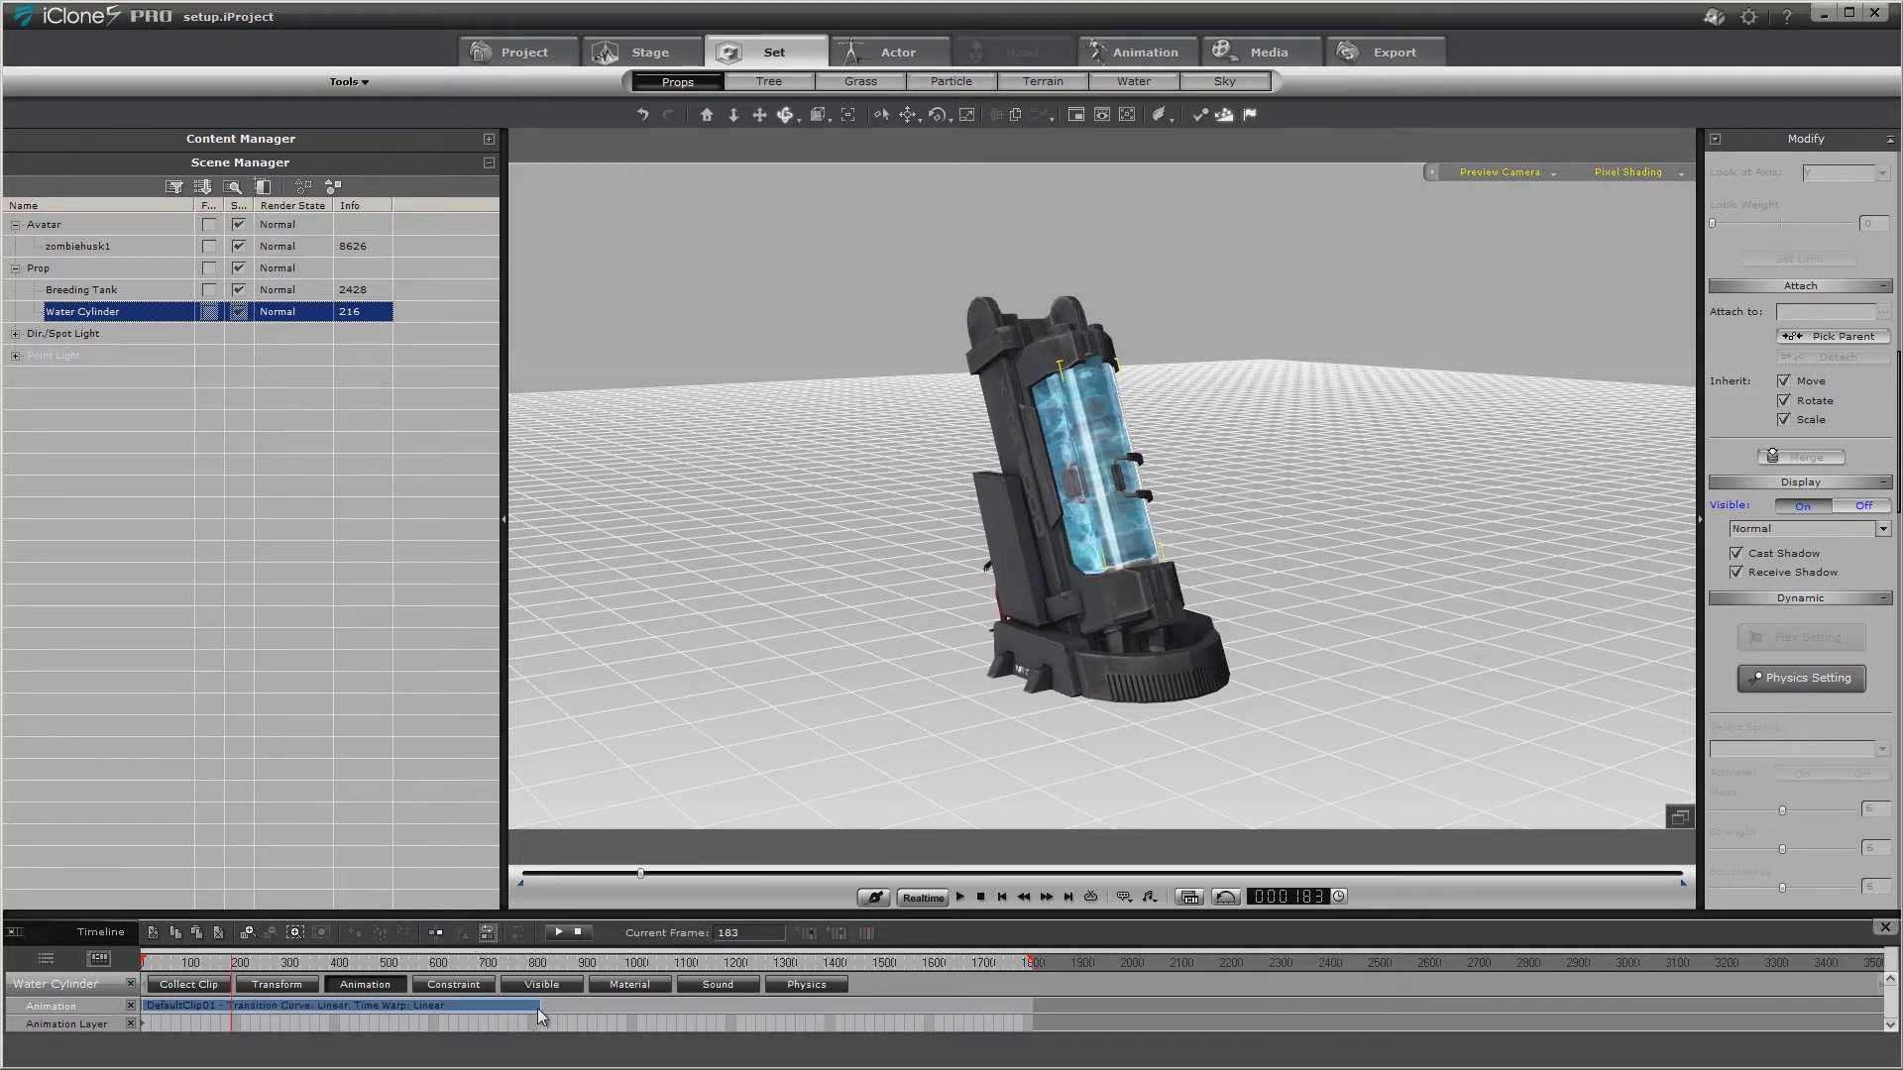
left_click_drag(540, 1005, 1031, 1006)
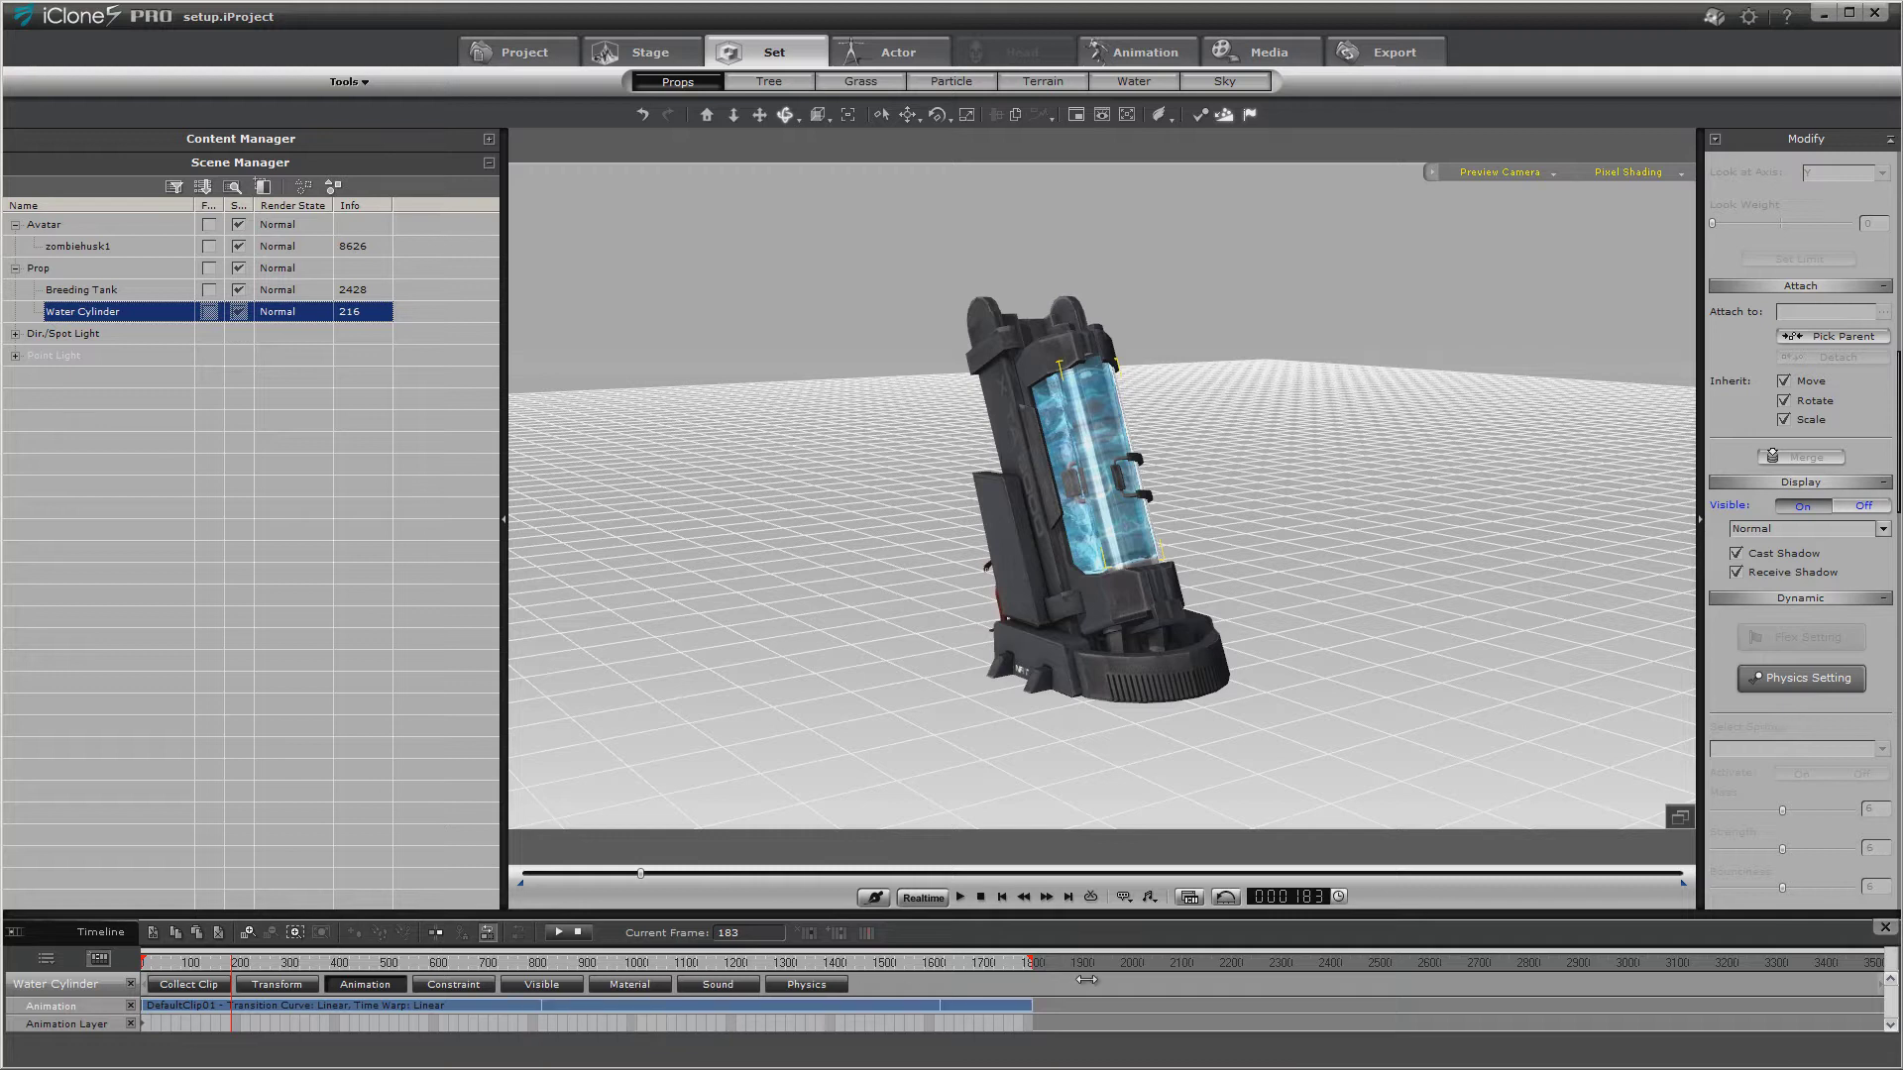
Play the animation from frame 1, then pause it.
left_click(960, 896)
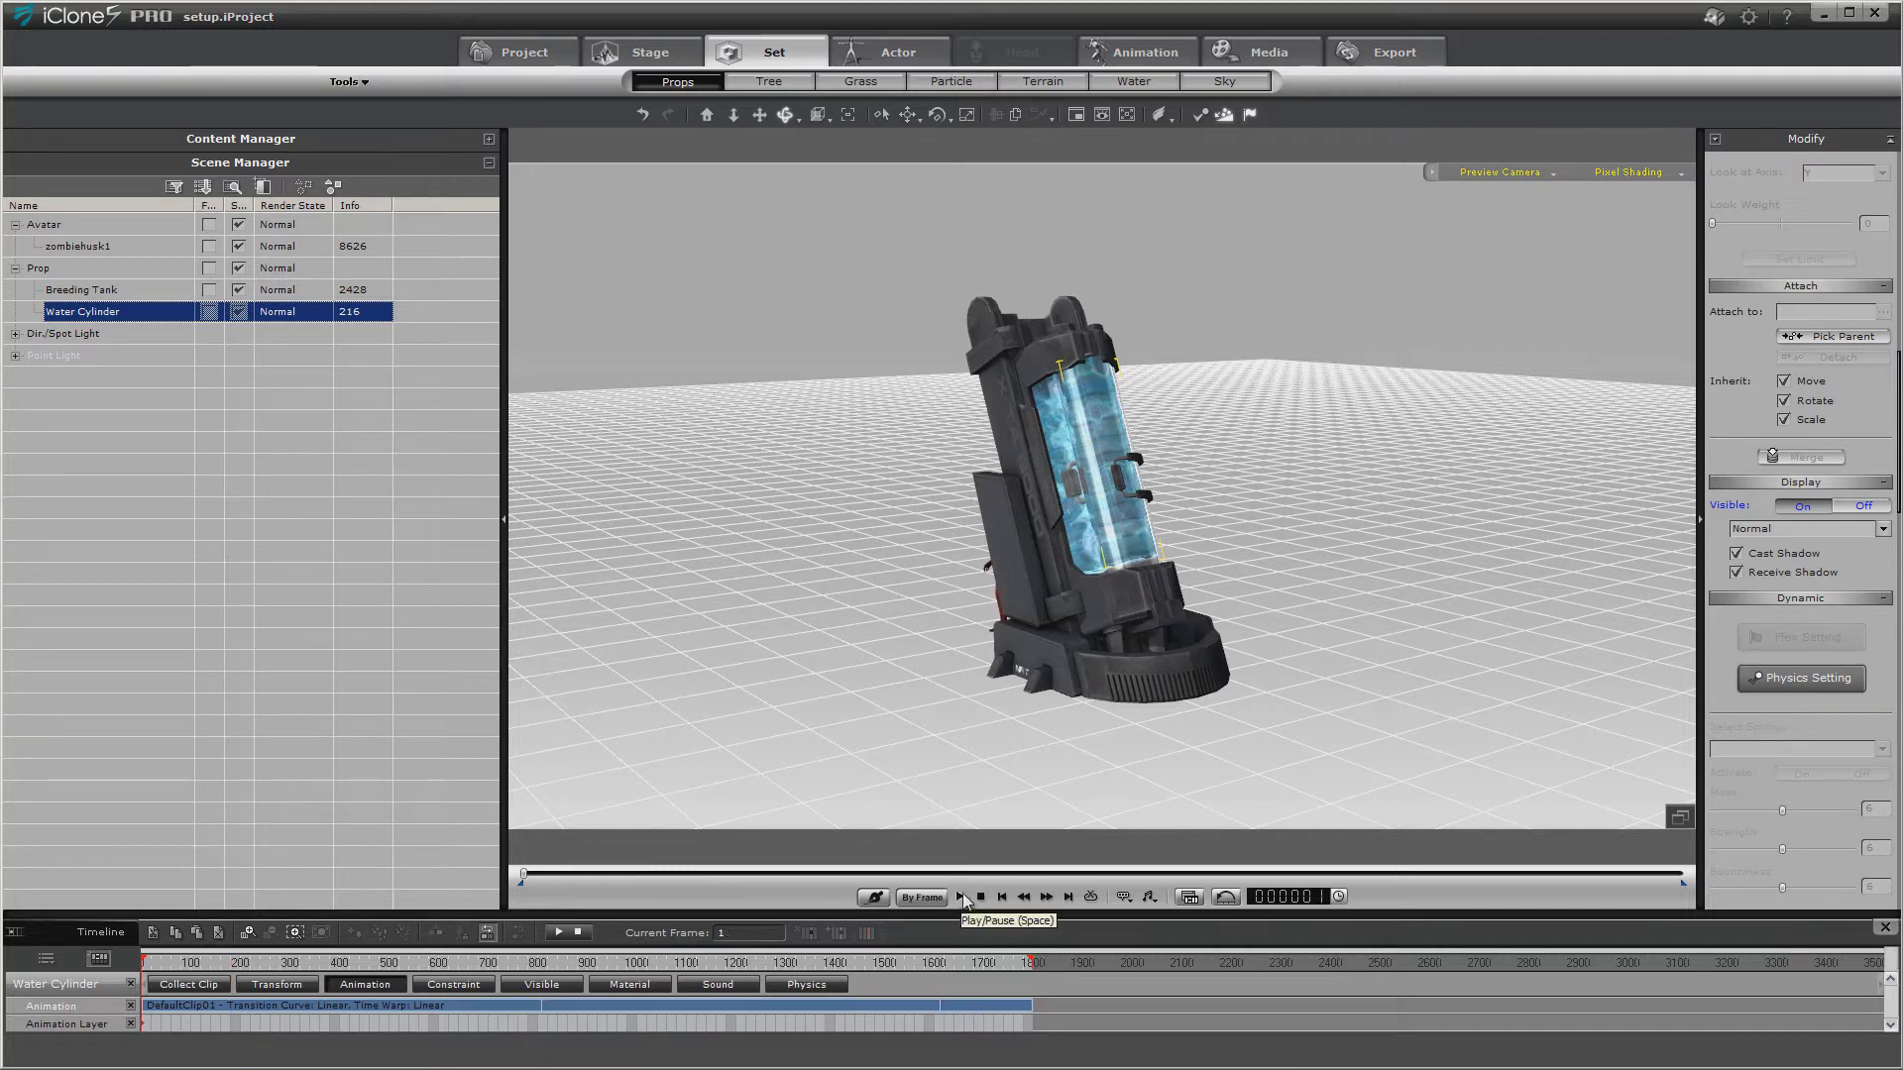
left_click(960, 896)
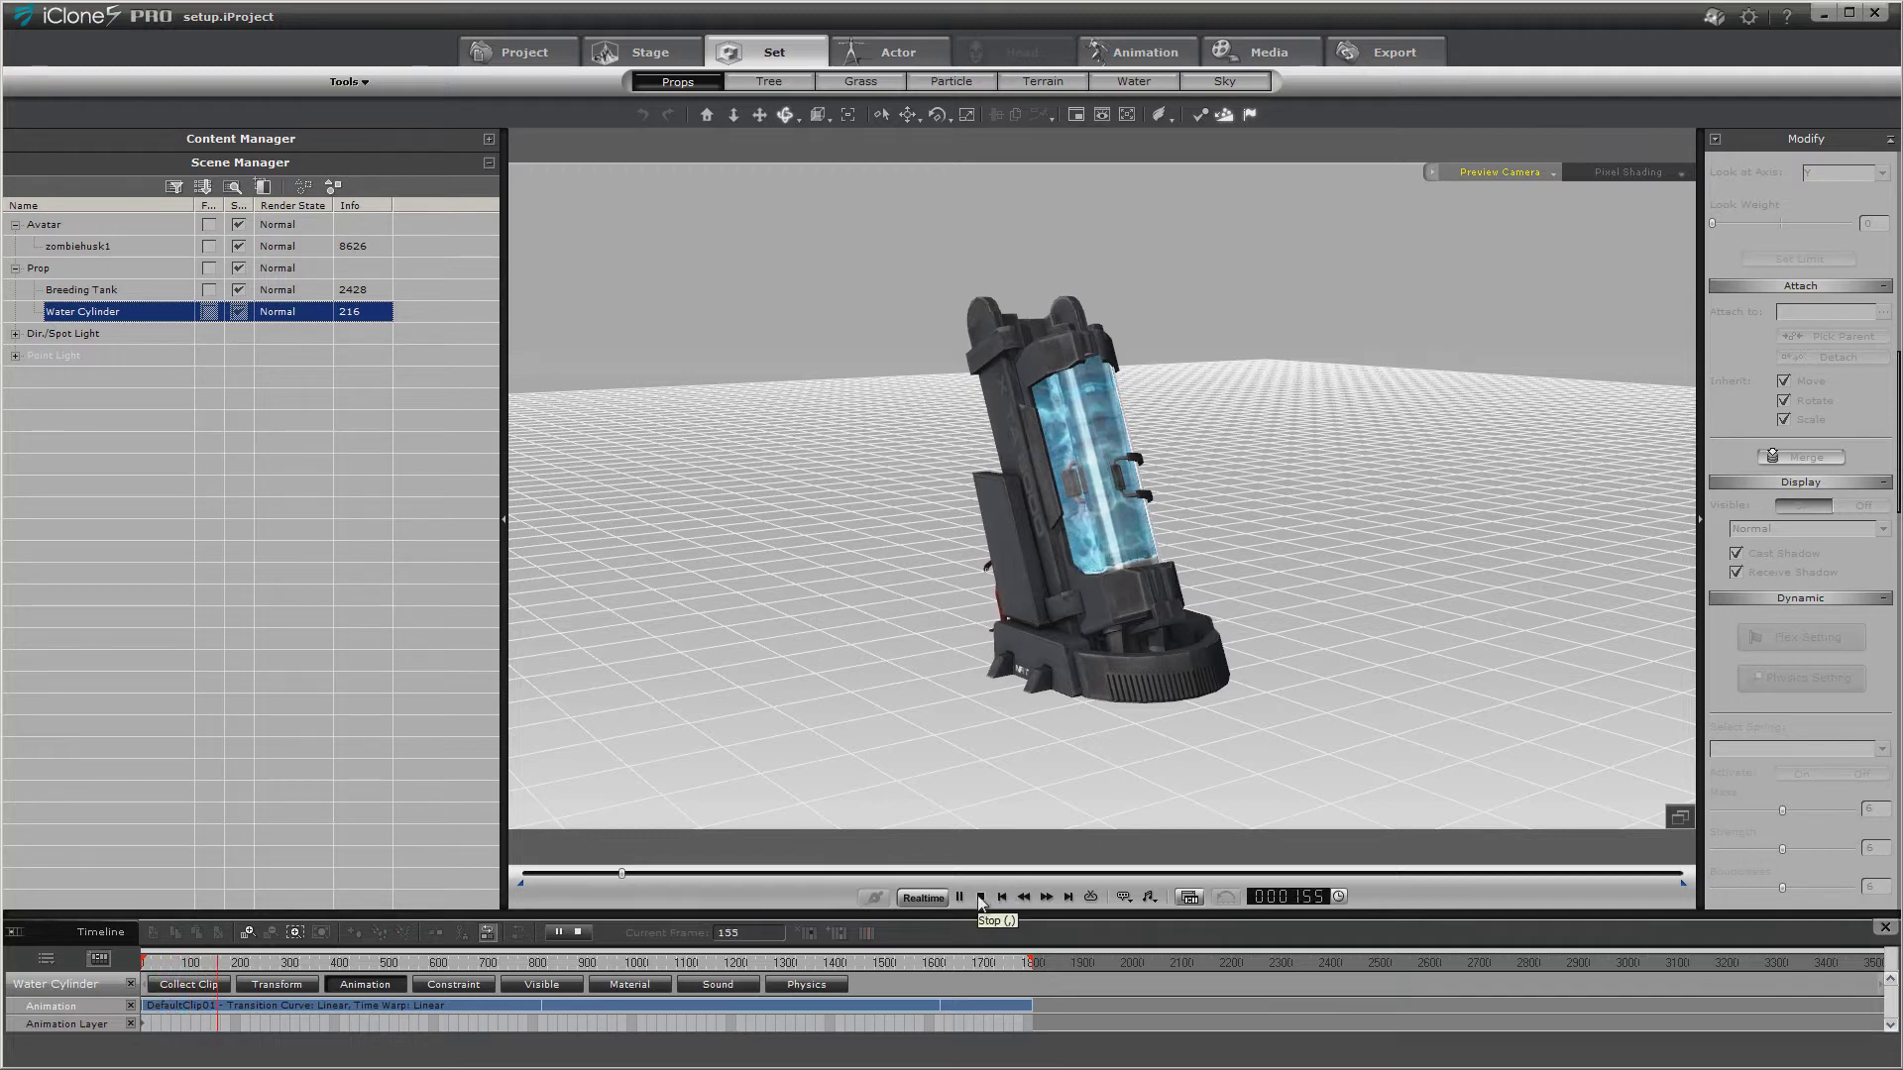
left_click(959, 896)
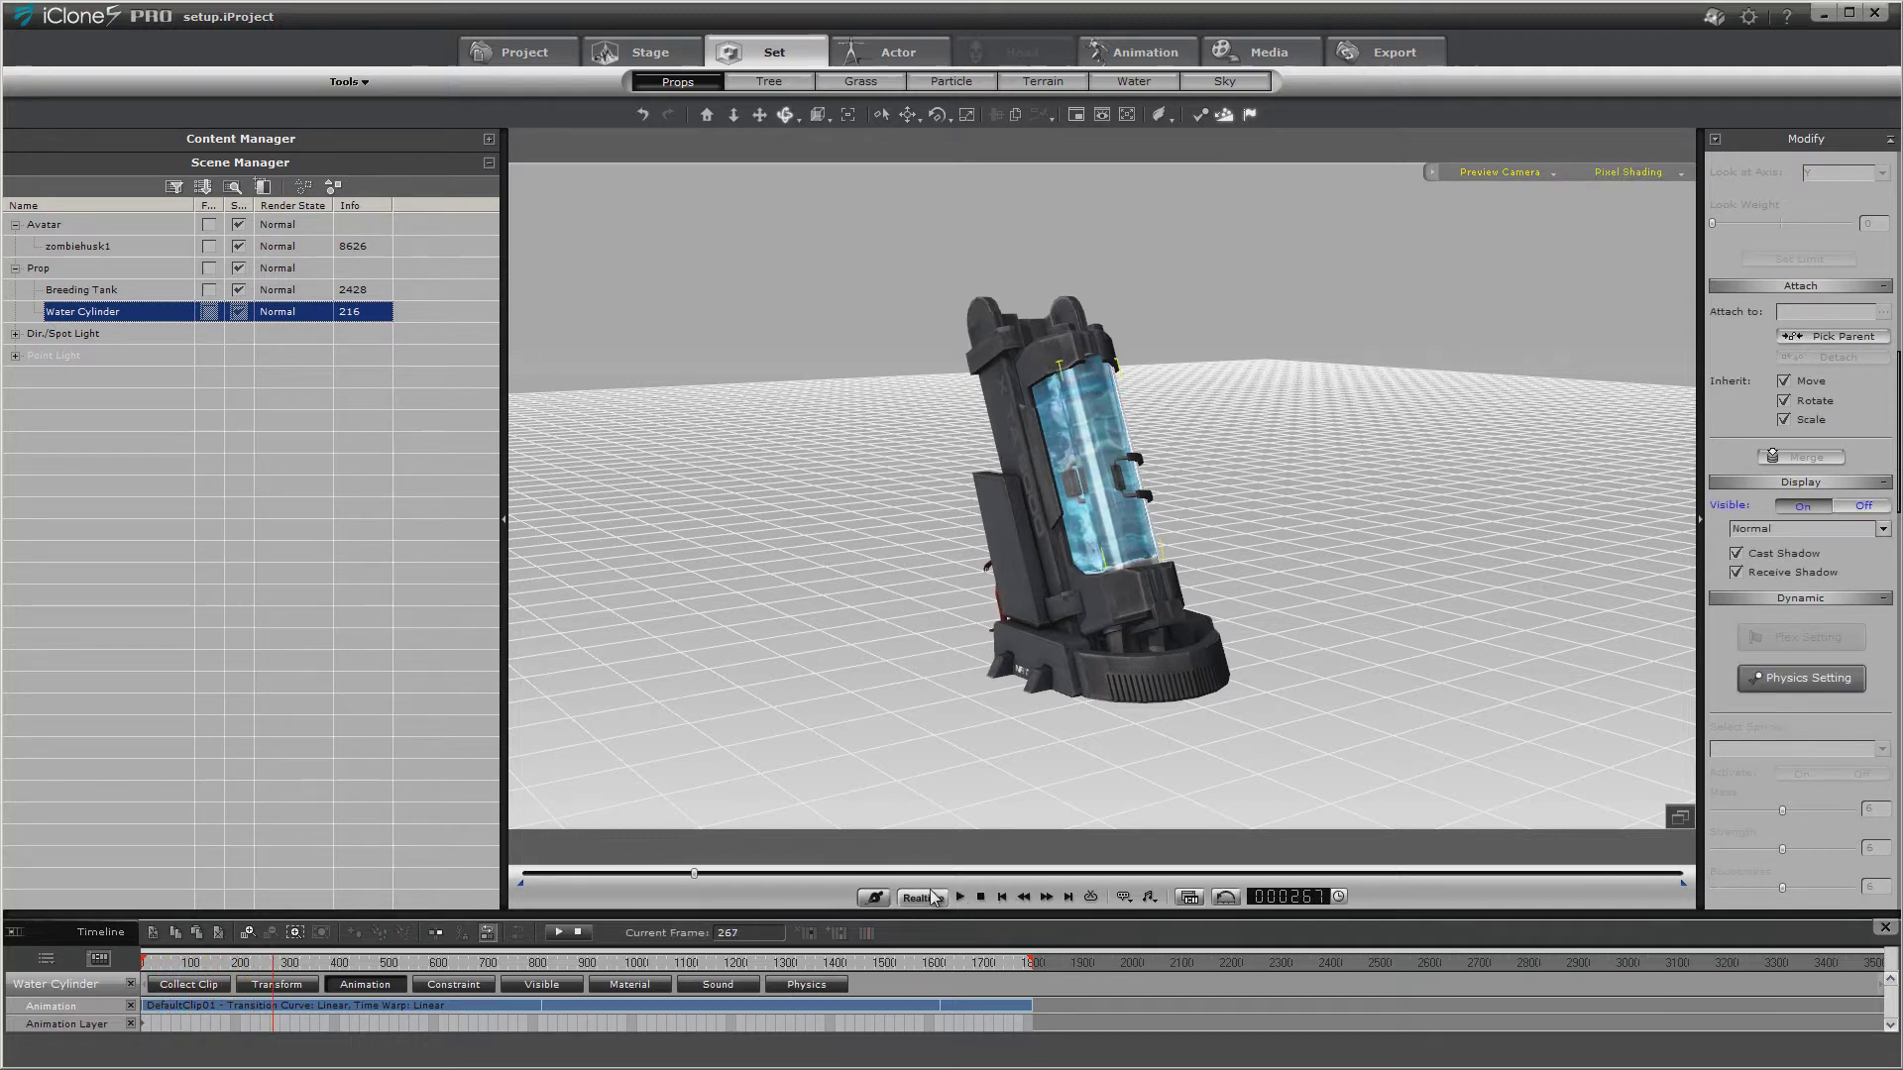
Apply the Drain performance to the Water Cylinder again and stop playback.
right_click(1089, 517)
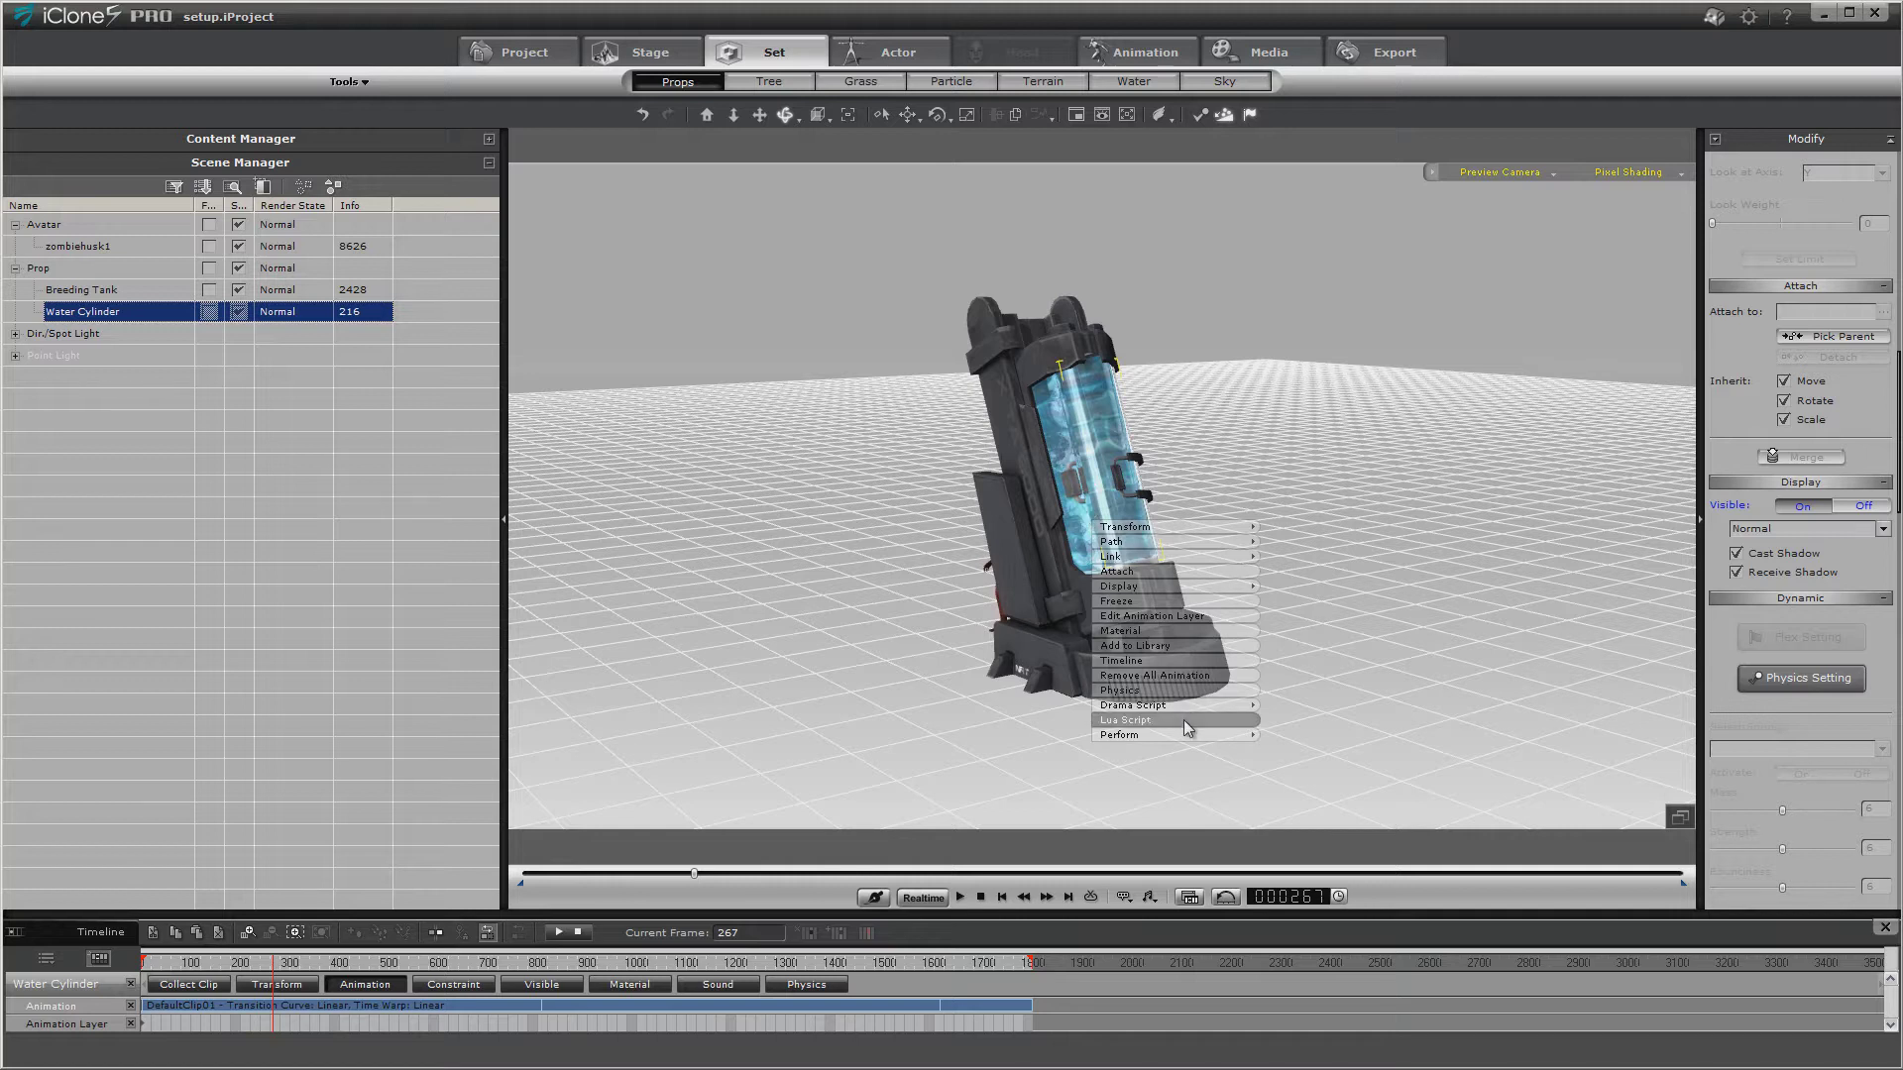
mouse_move(1187, 735)
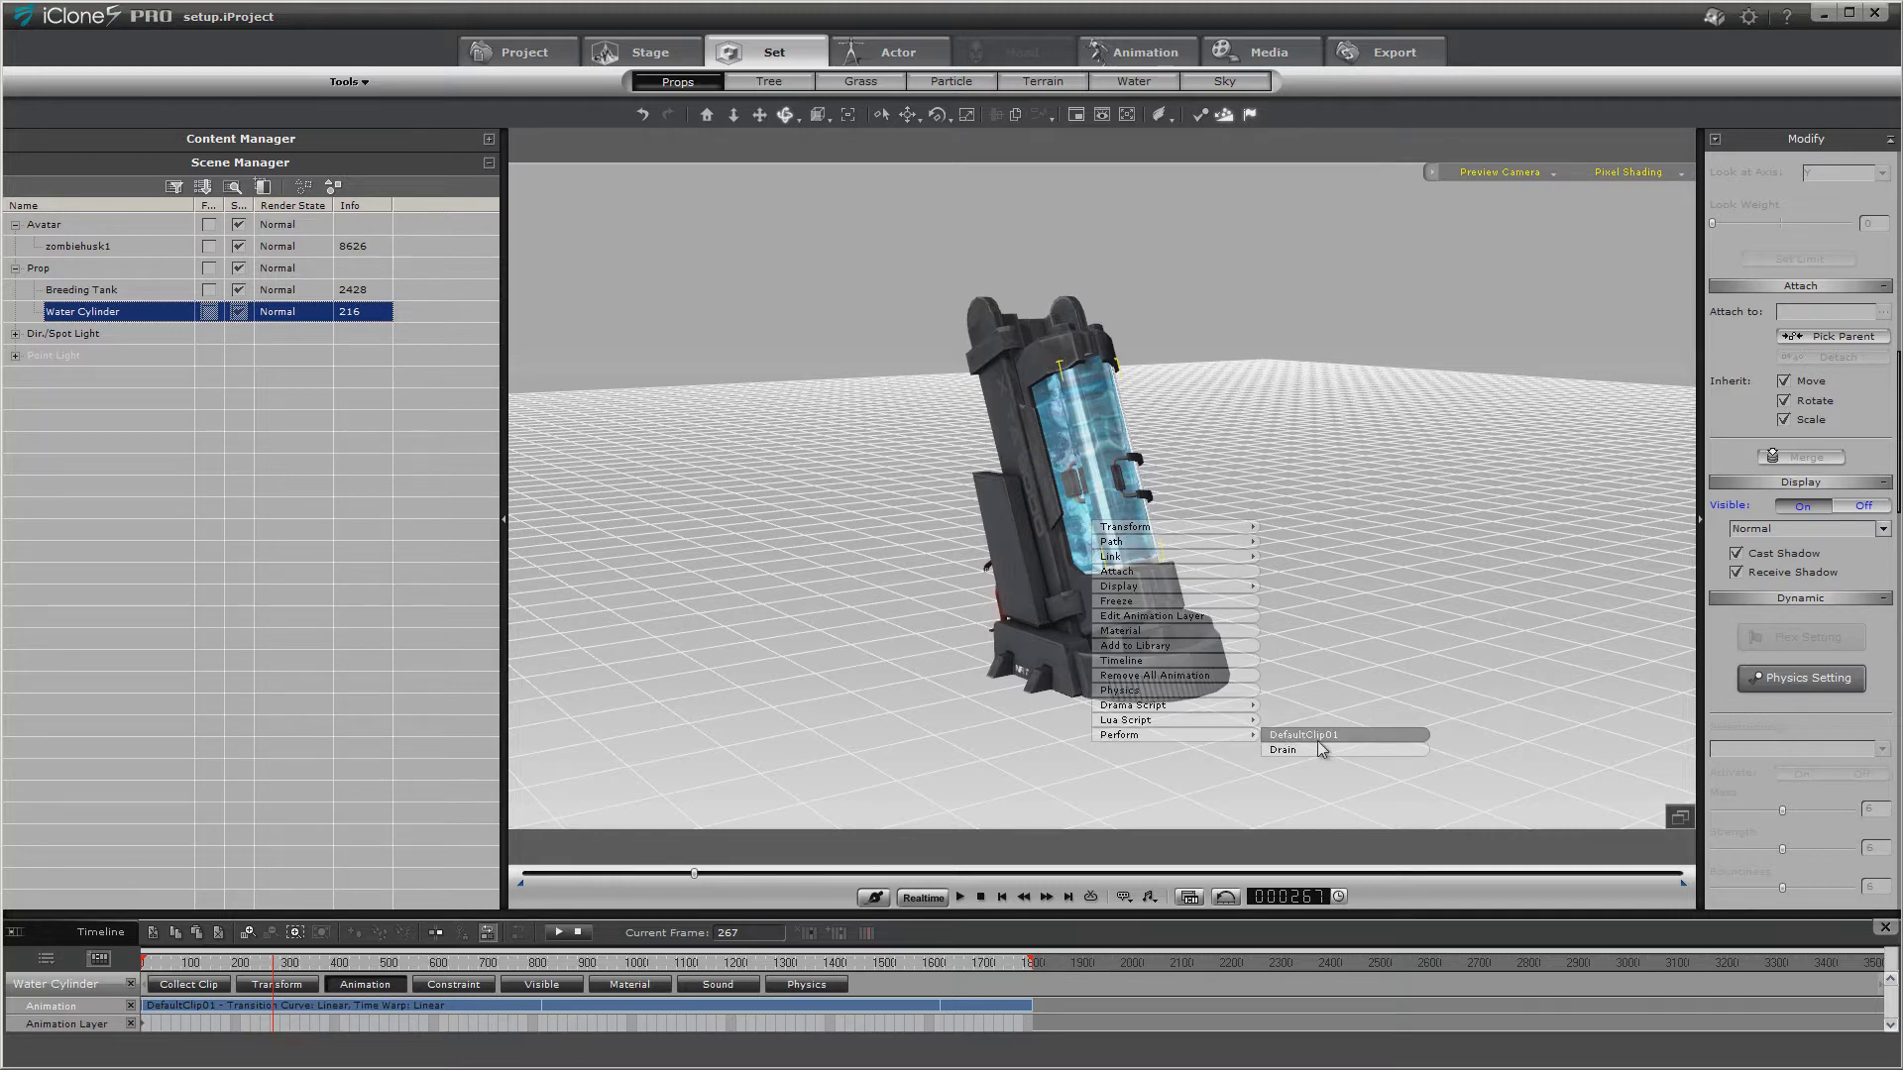
left_click(1318, 750)
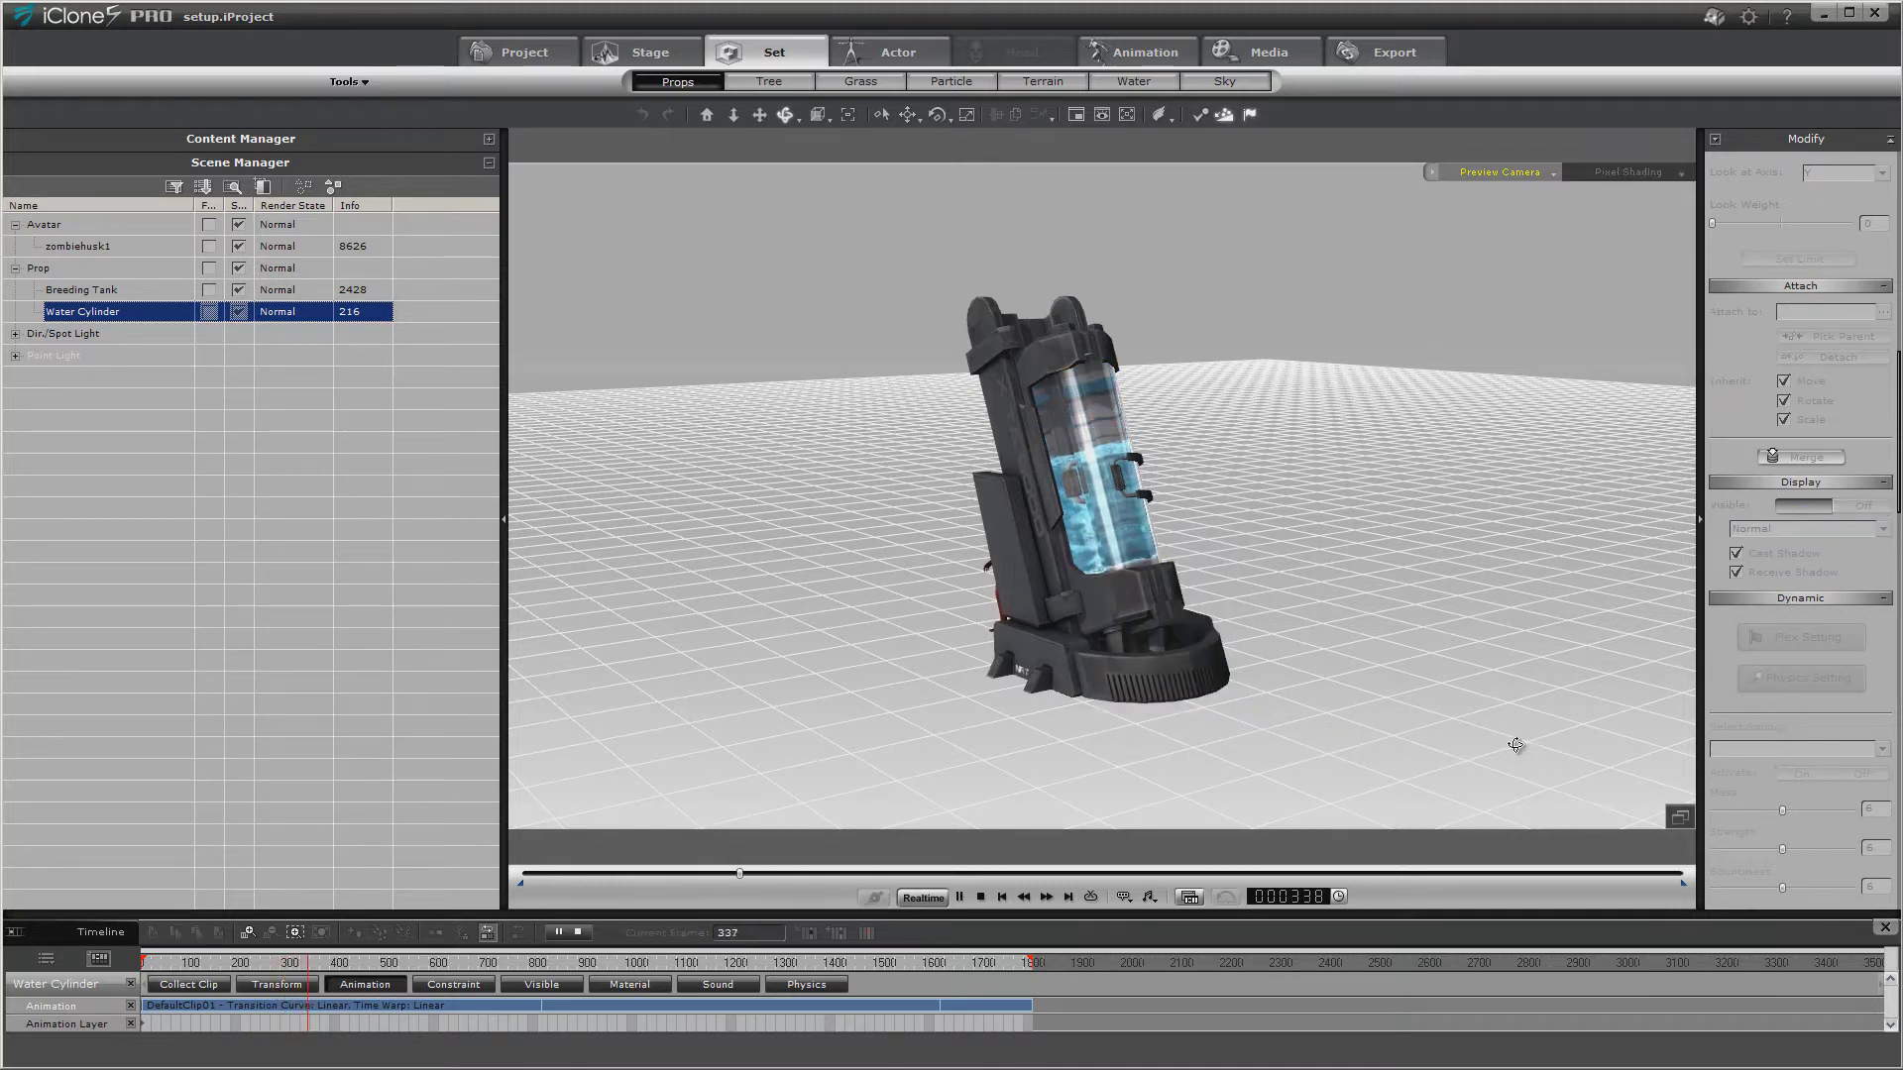
key("space")
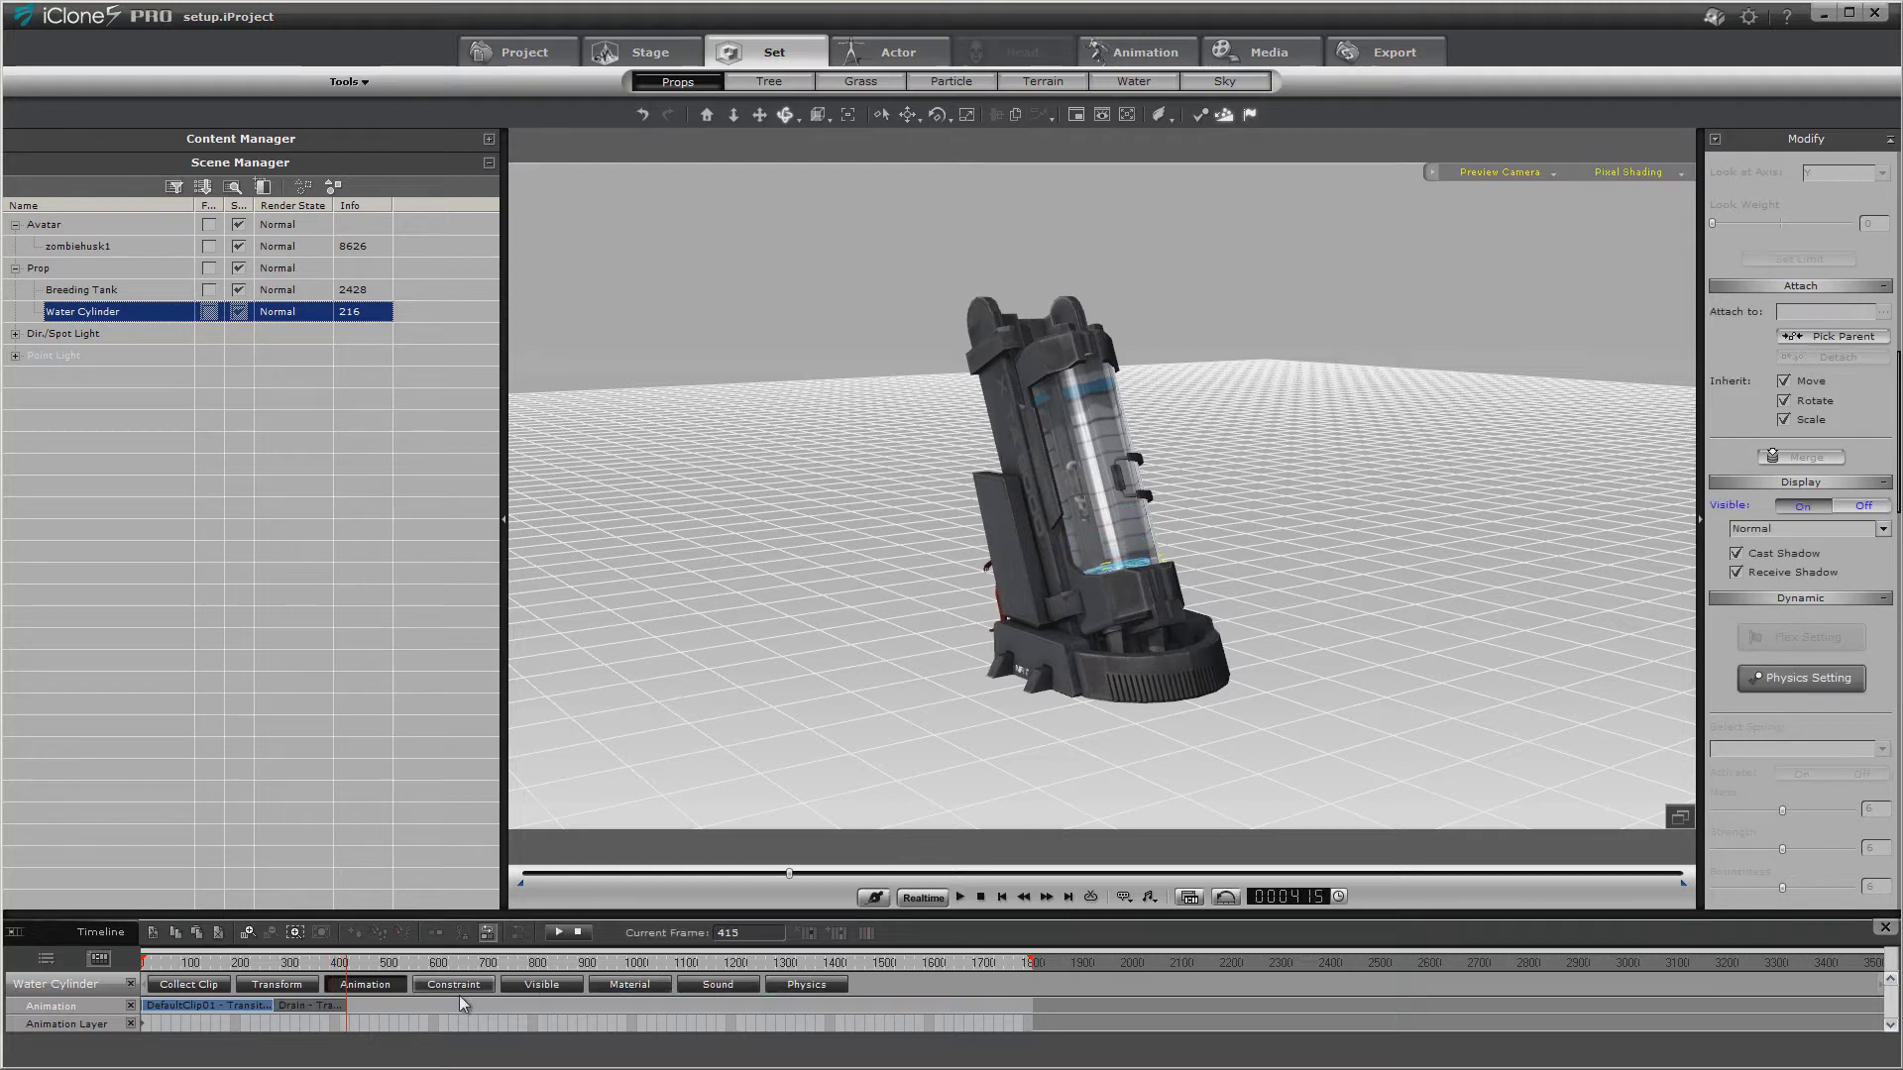
Shorten the Drain clip, replay from frame 1, and scrub to about frame 873.
left_click(347, 1002)
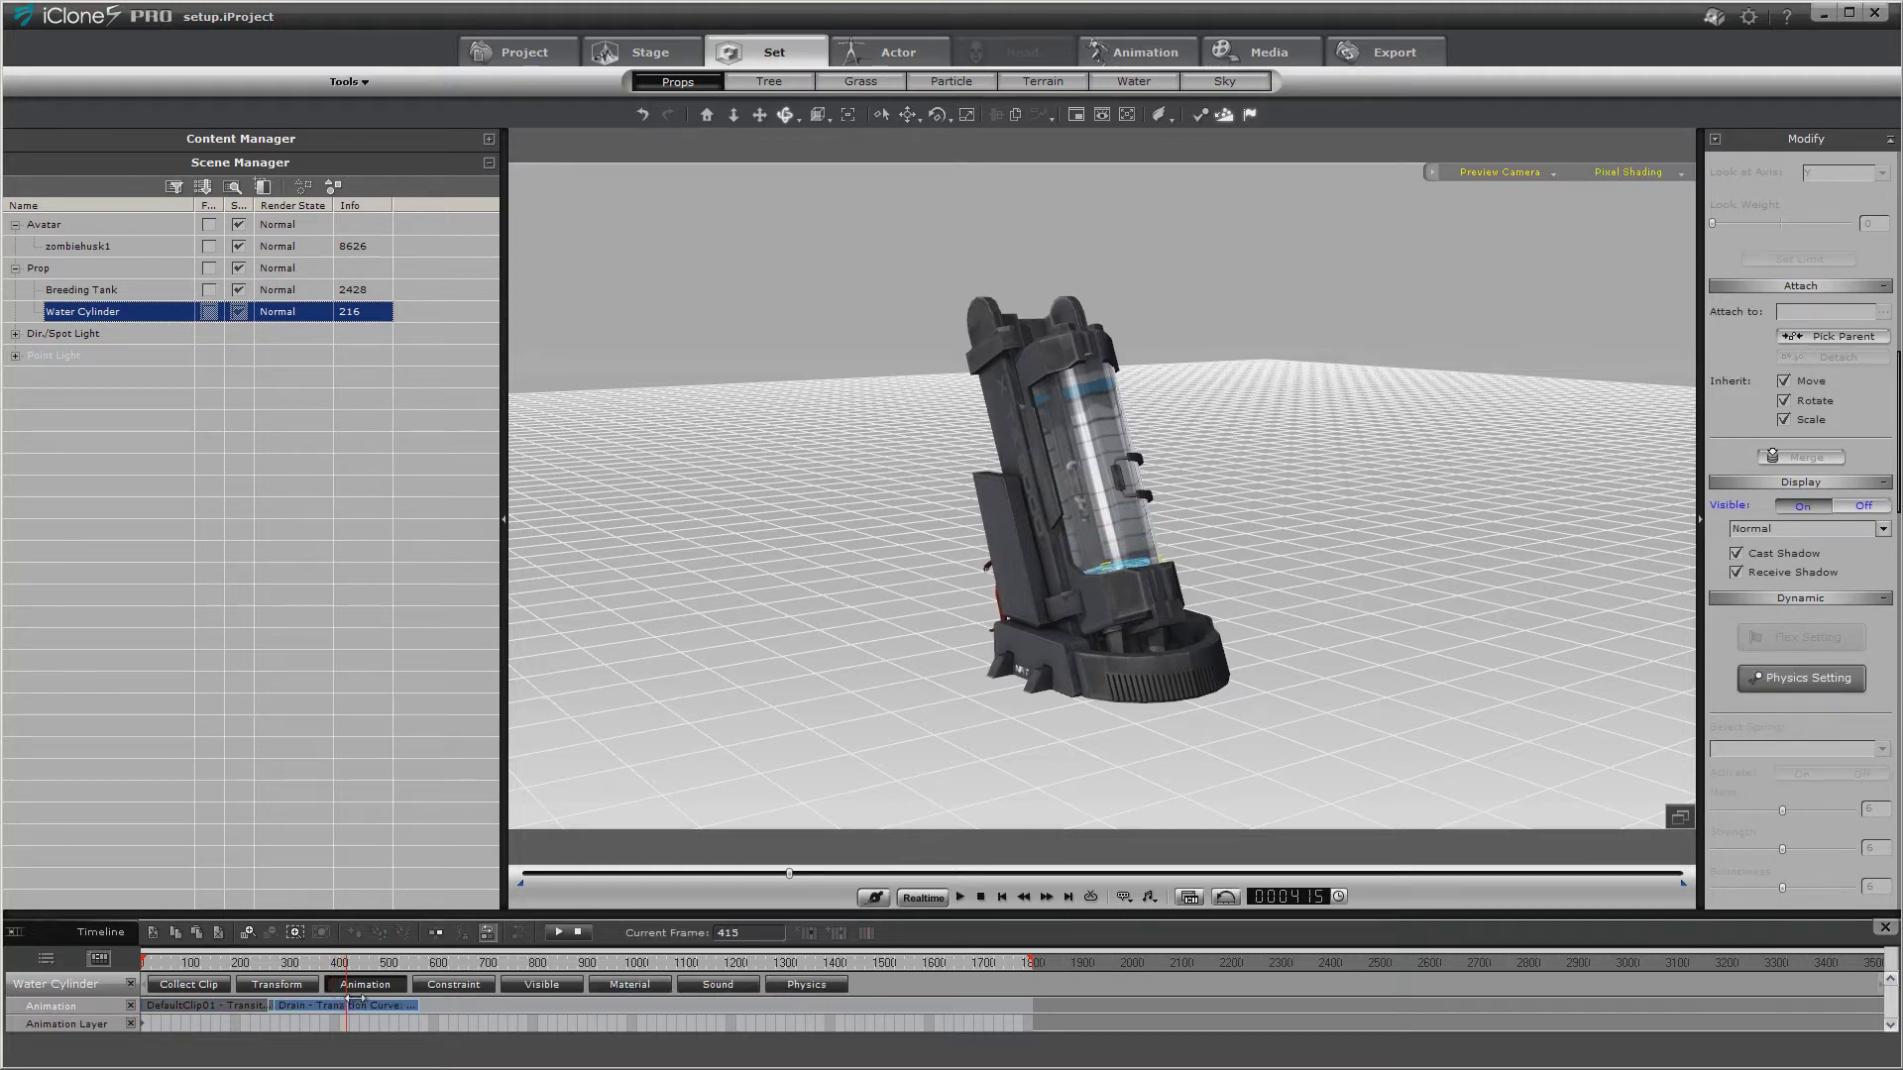
left_click_drag(355, 998, 596, 1011)
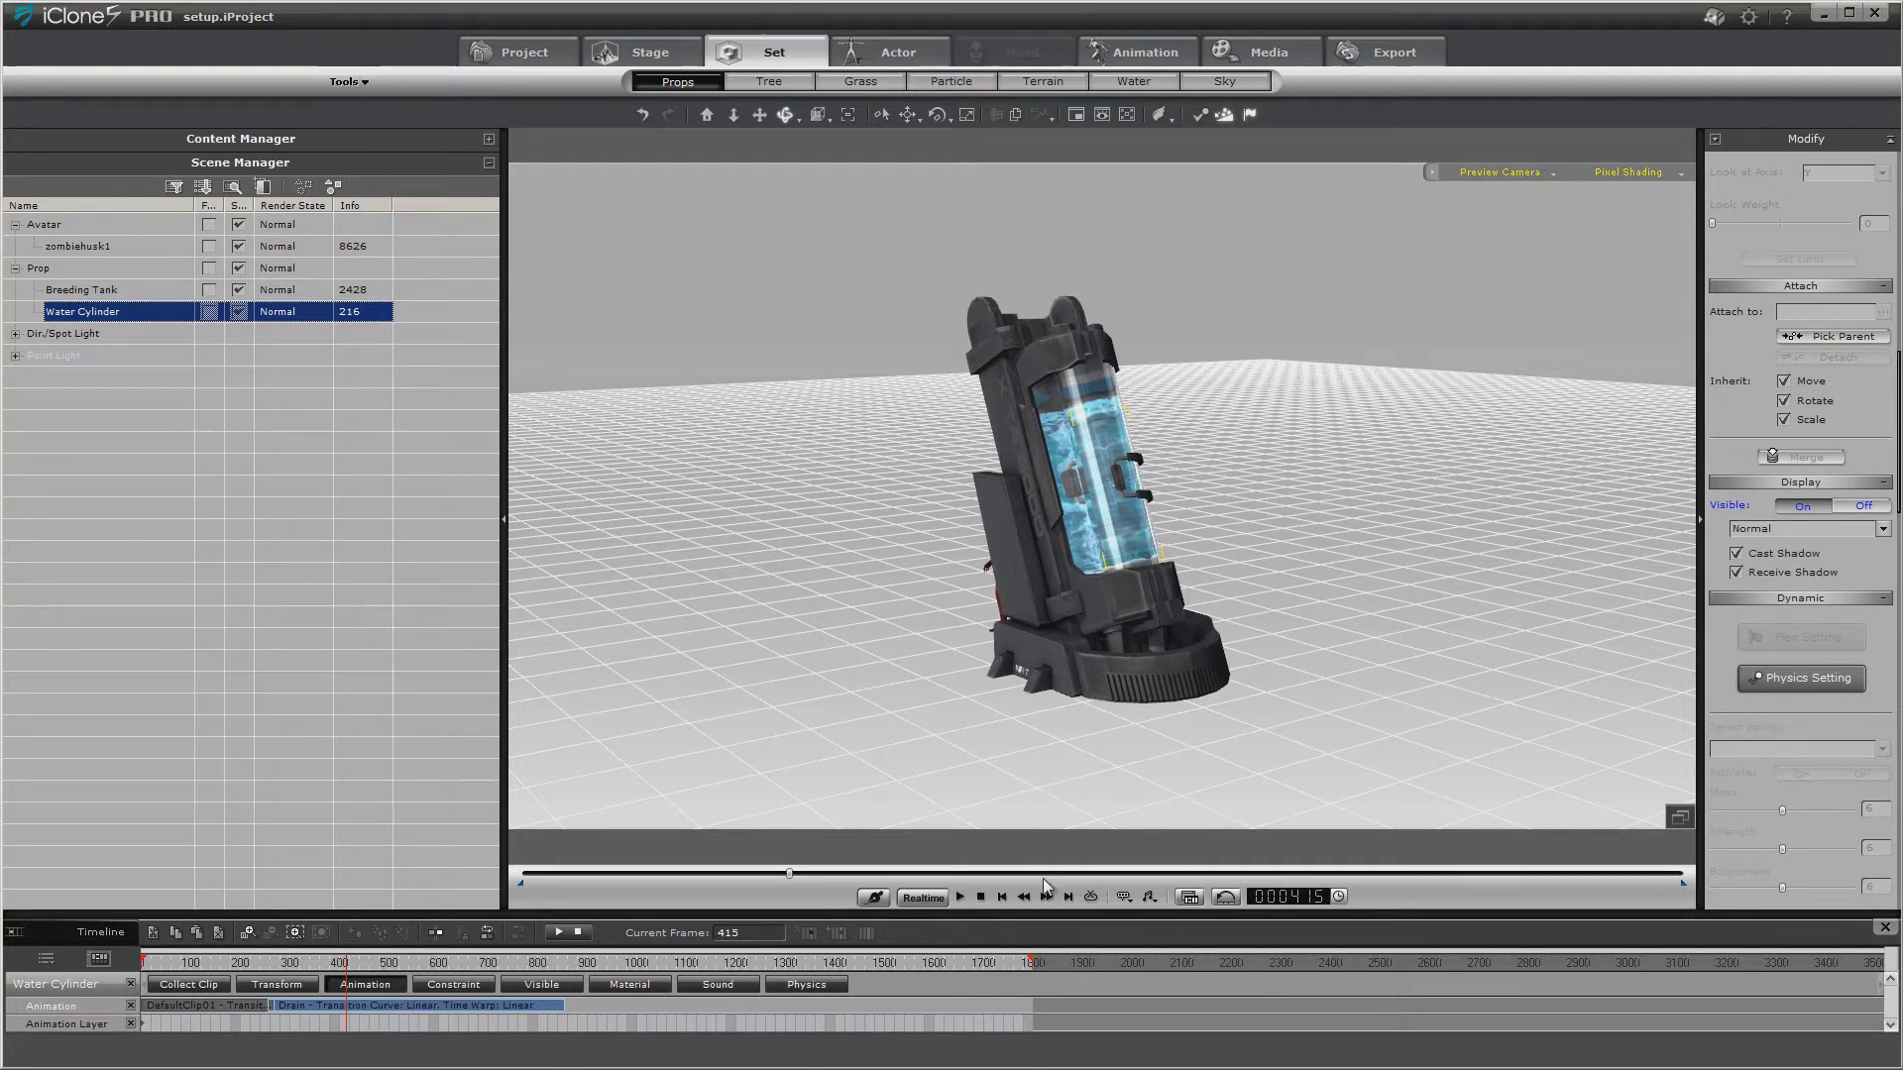
left_click(1002, 898)
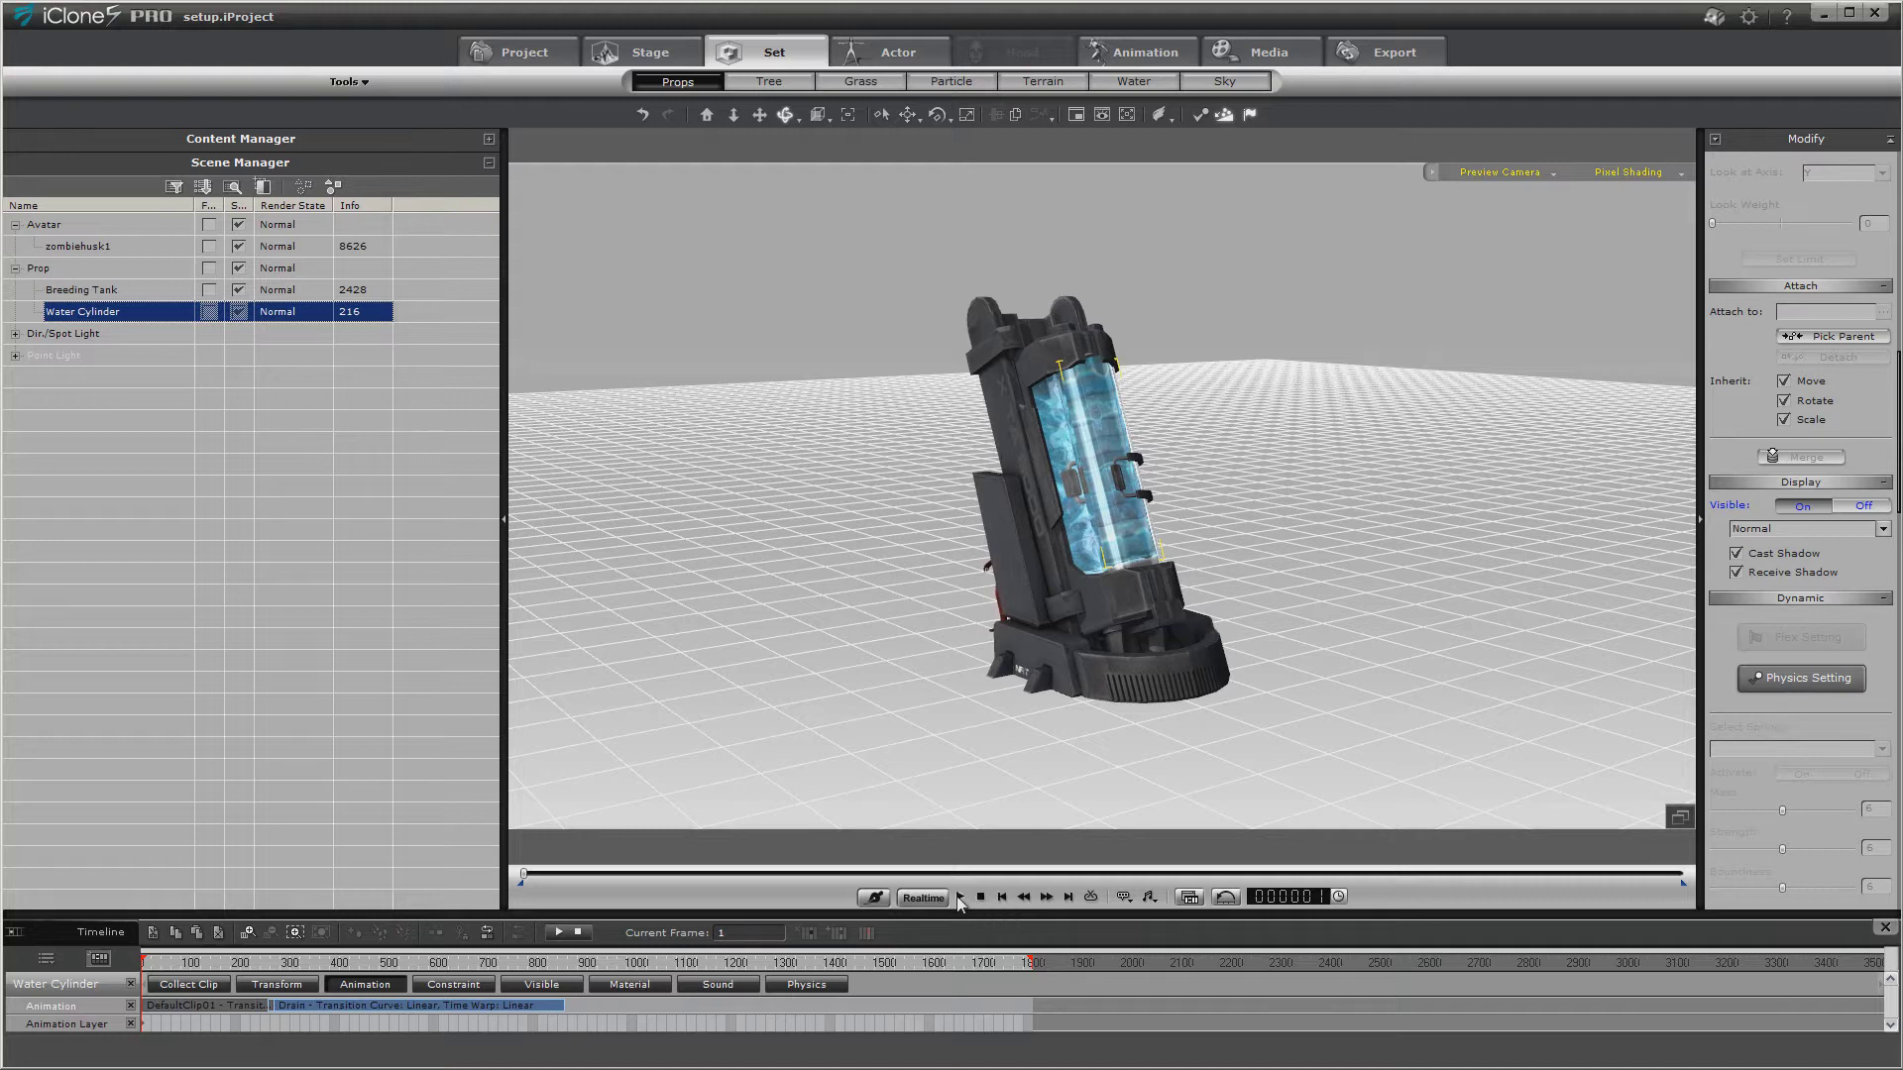
left_click(959, 897)
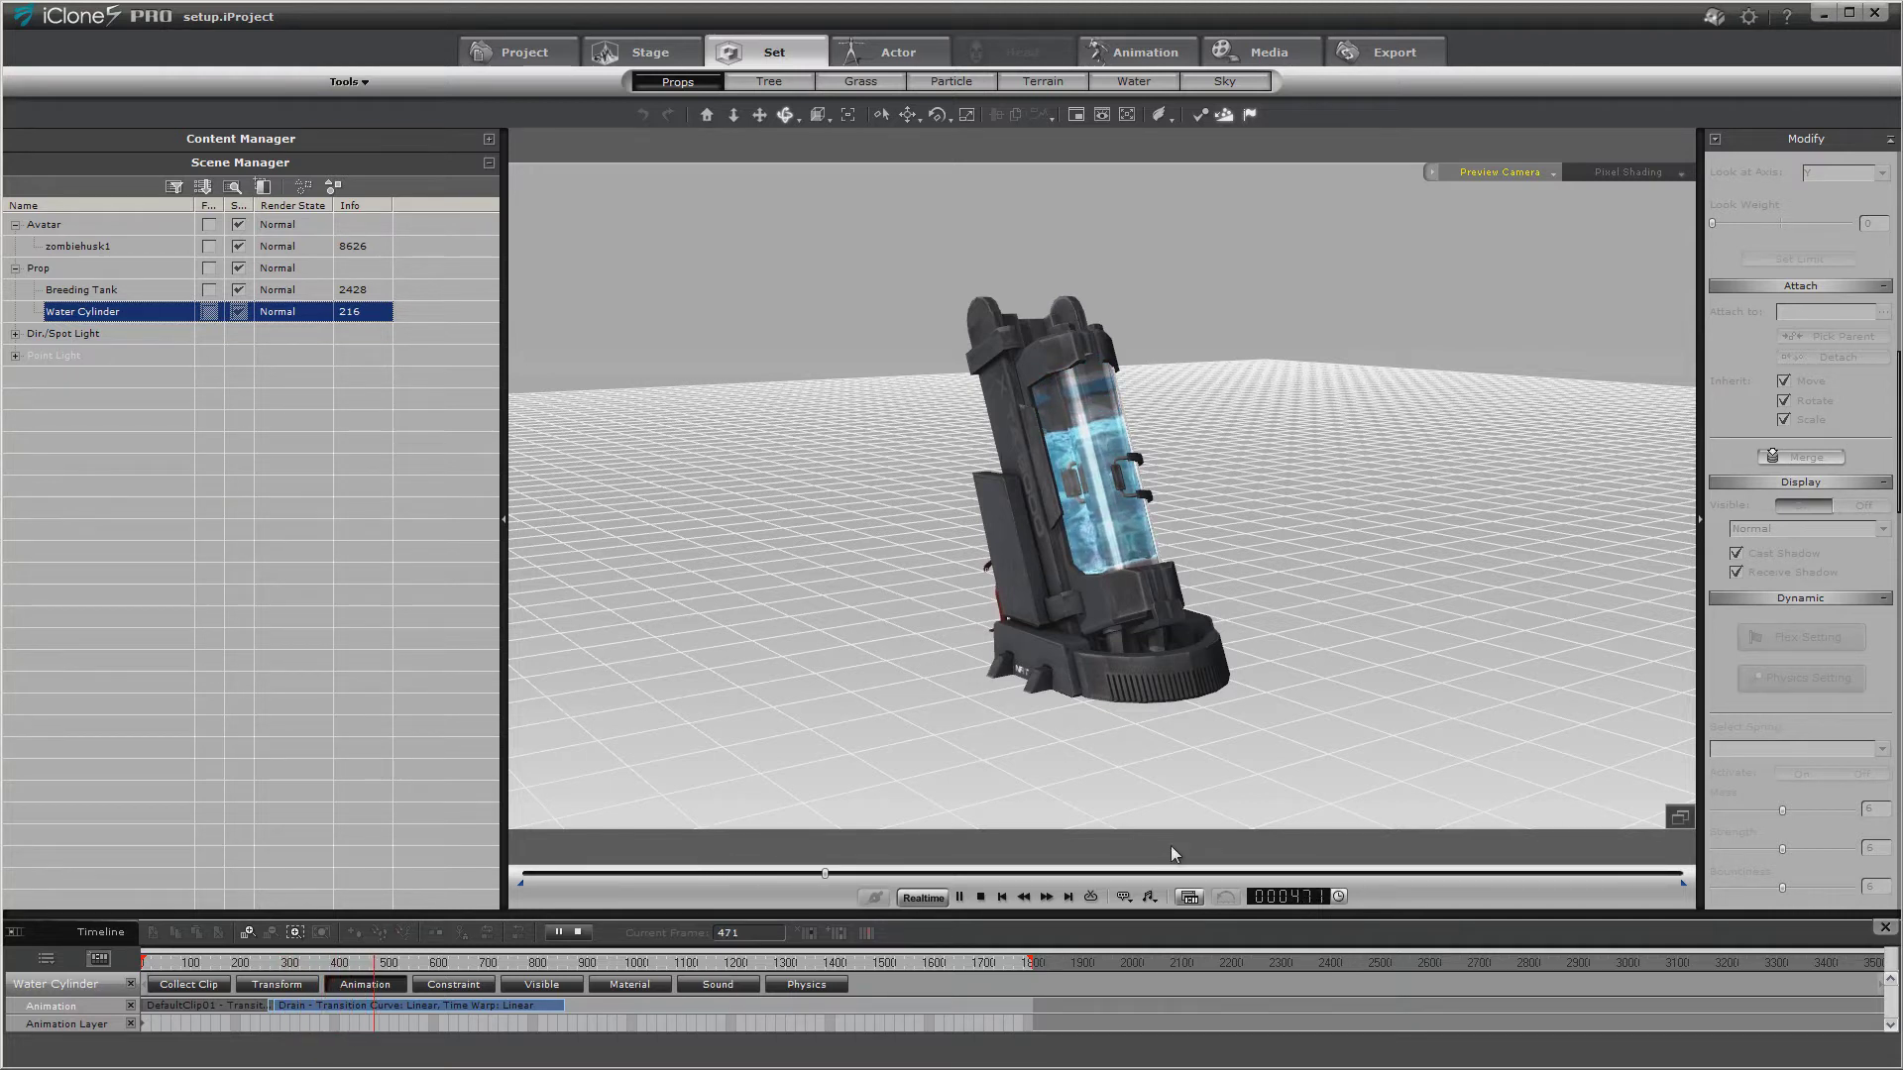
left_click(959, 896)
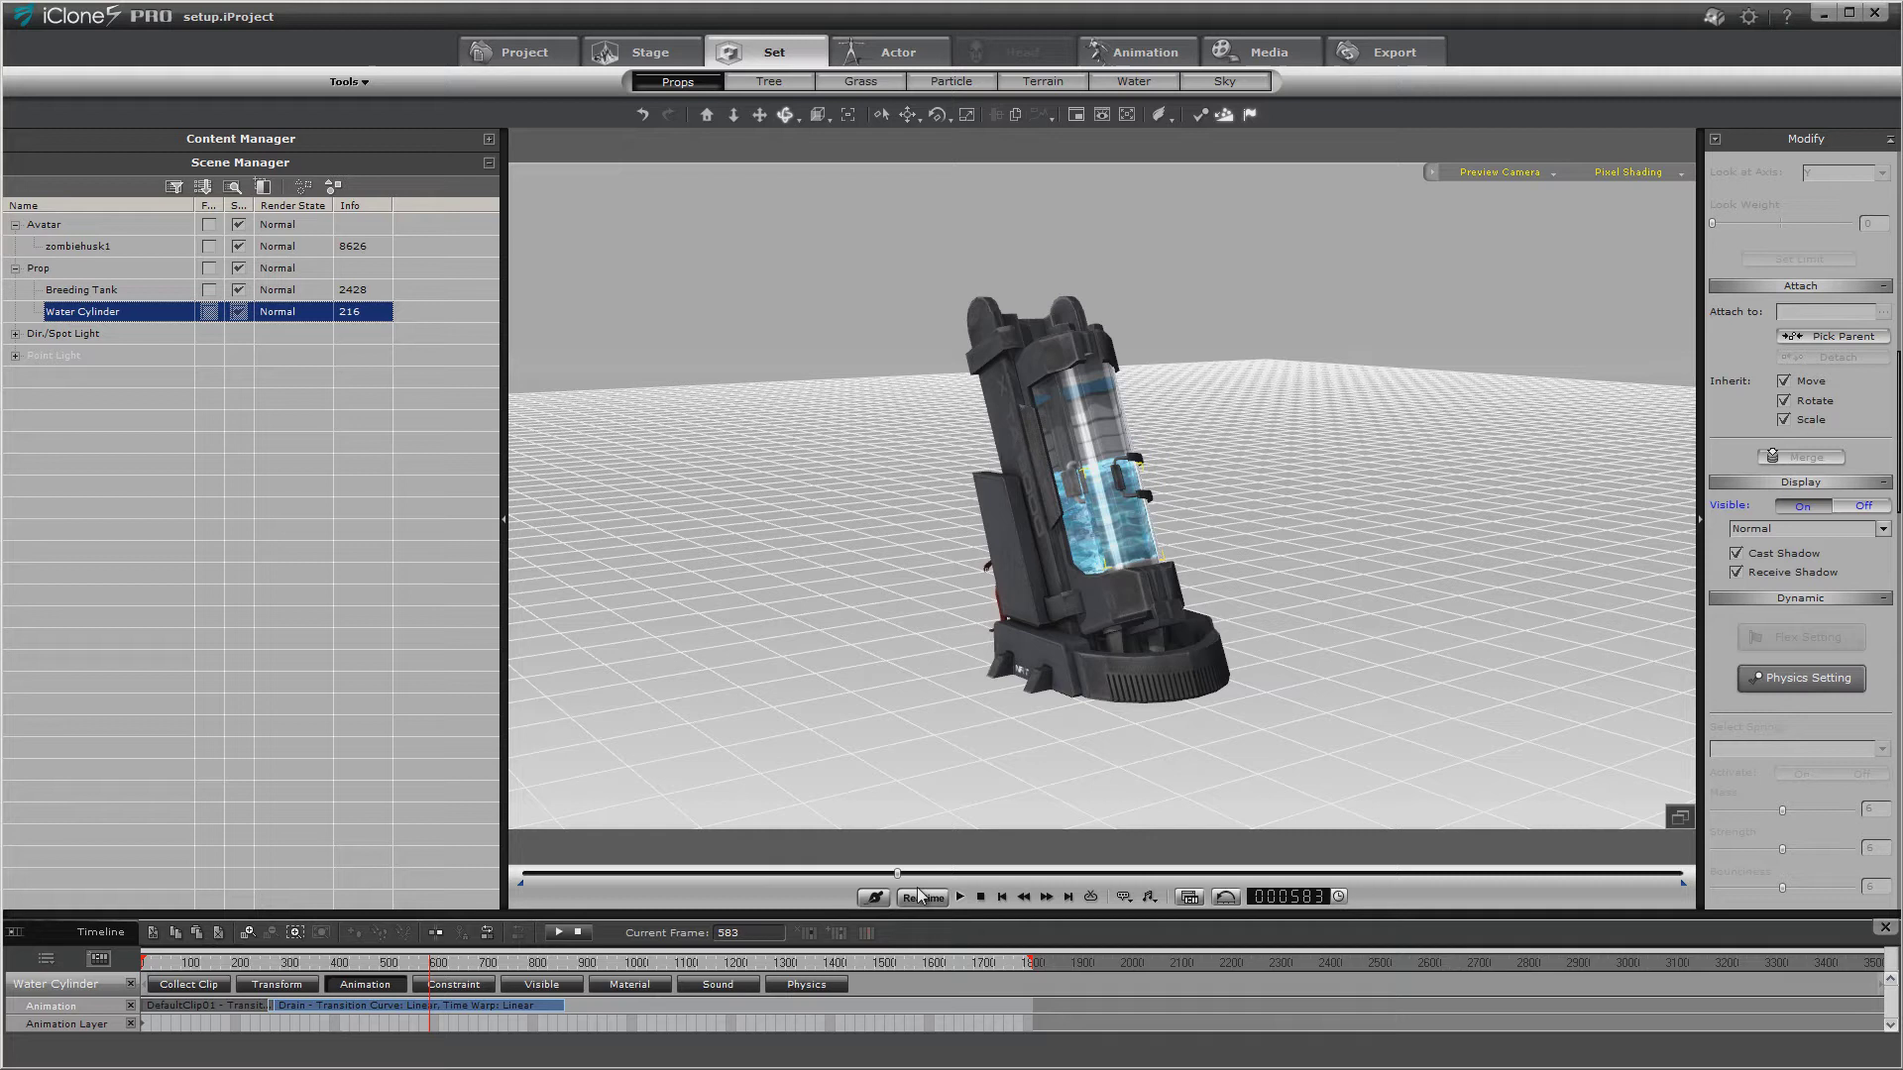
left_click_drag(906, 870, 1079, 855)
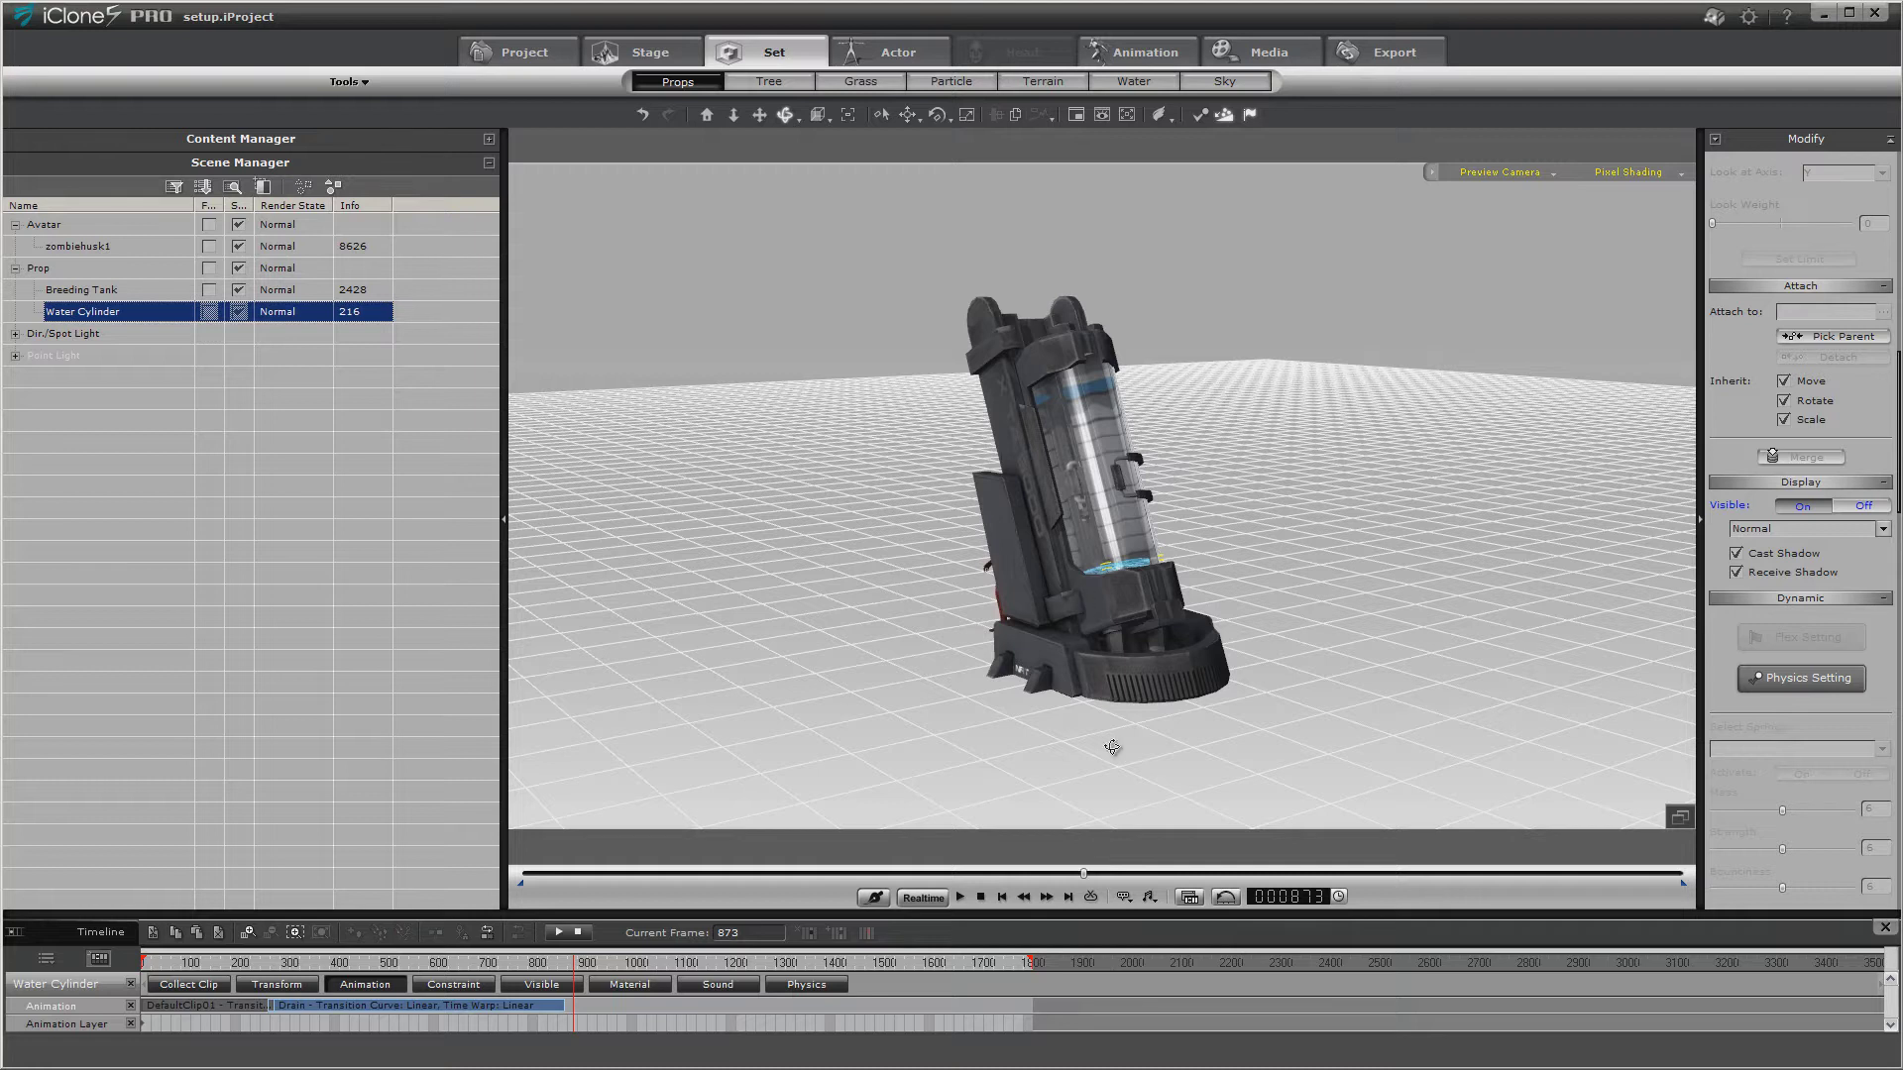
Select the Breeding Tank and apply its Open Tube performance.
right_click(1136, 520)
left_click(1020, 486)
right_click(1041, 439)
mouse_move(1142, 656)
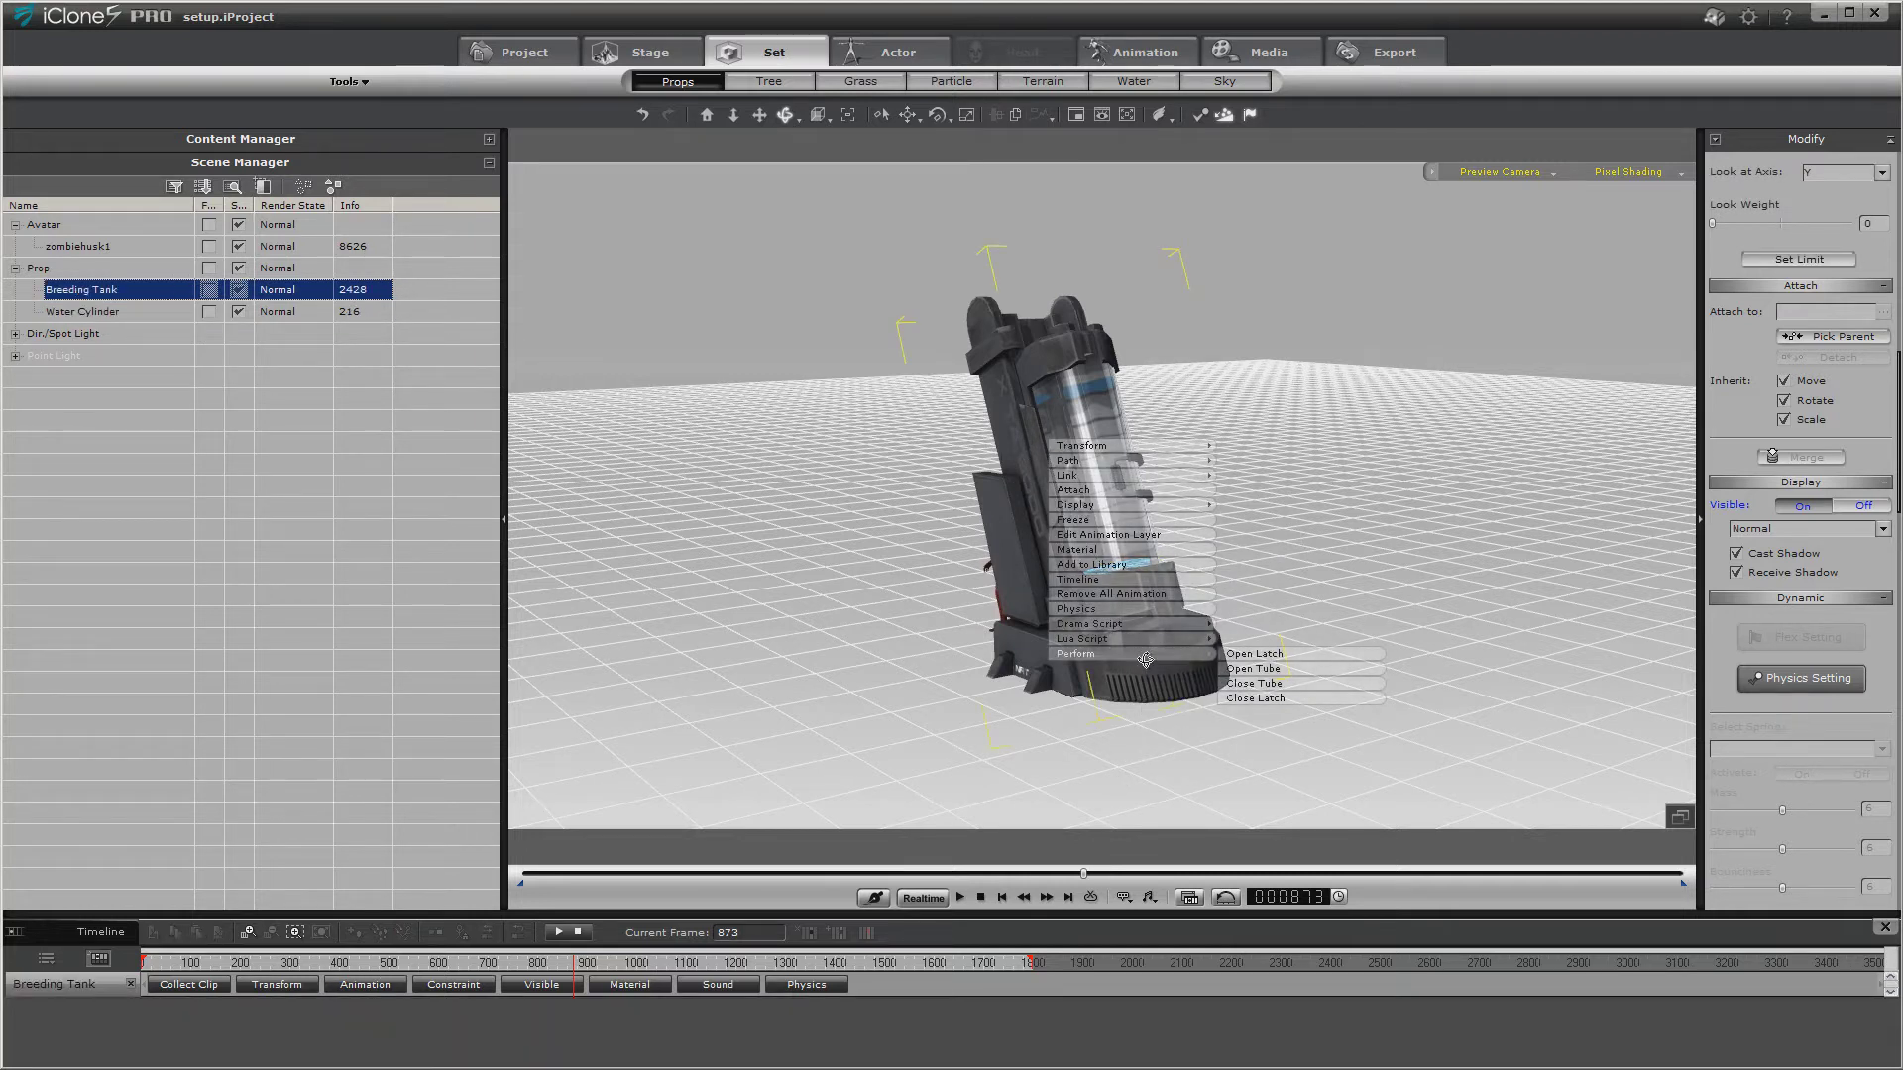
left_click(1308, 668)
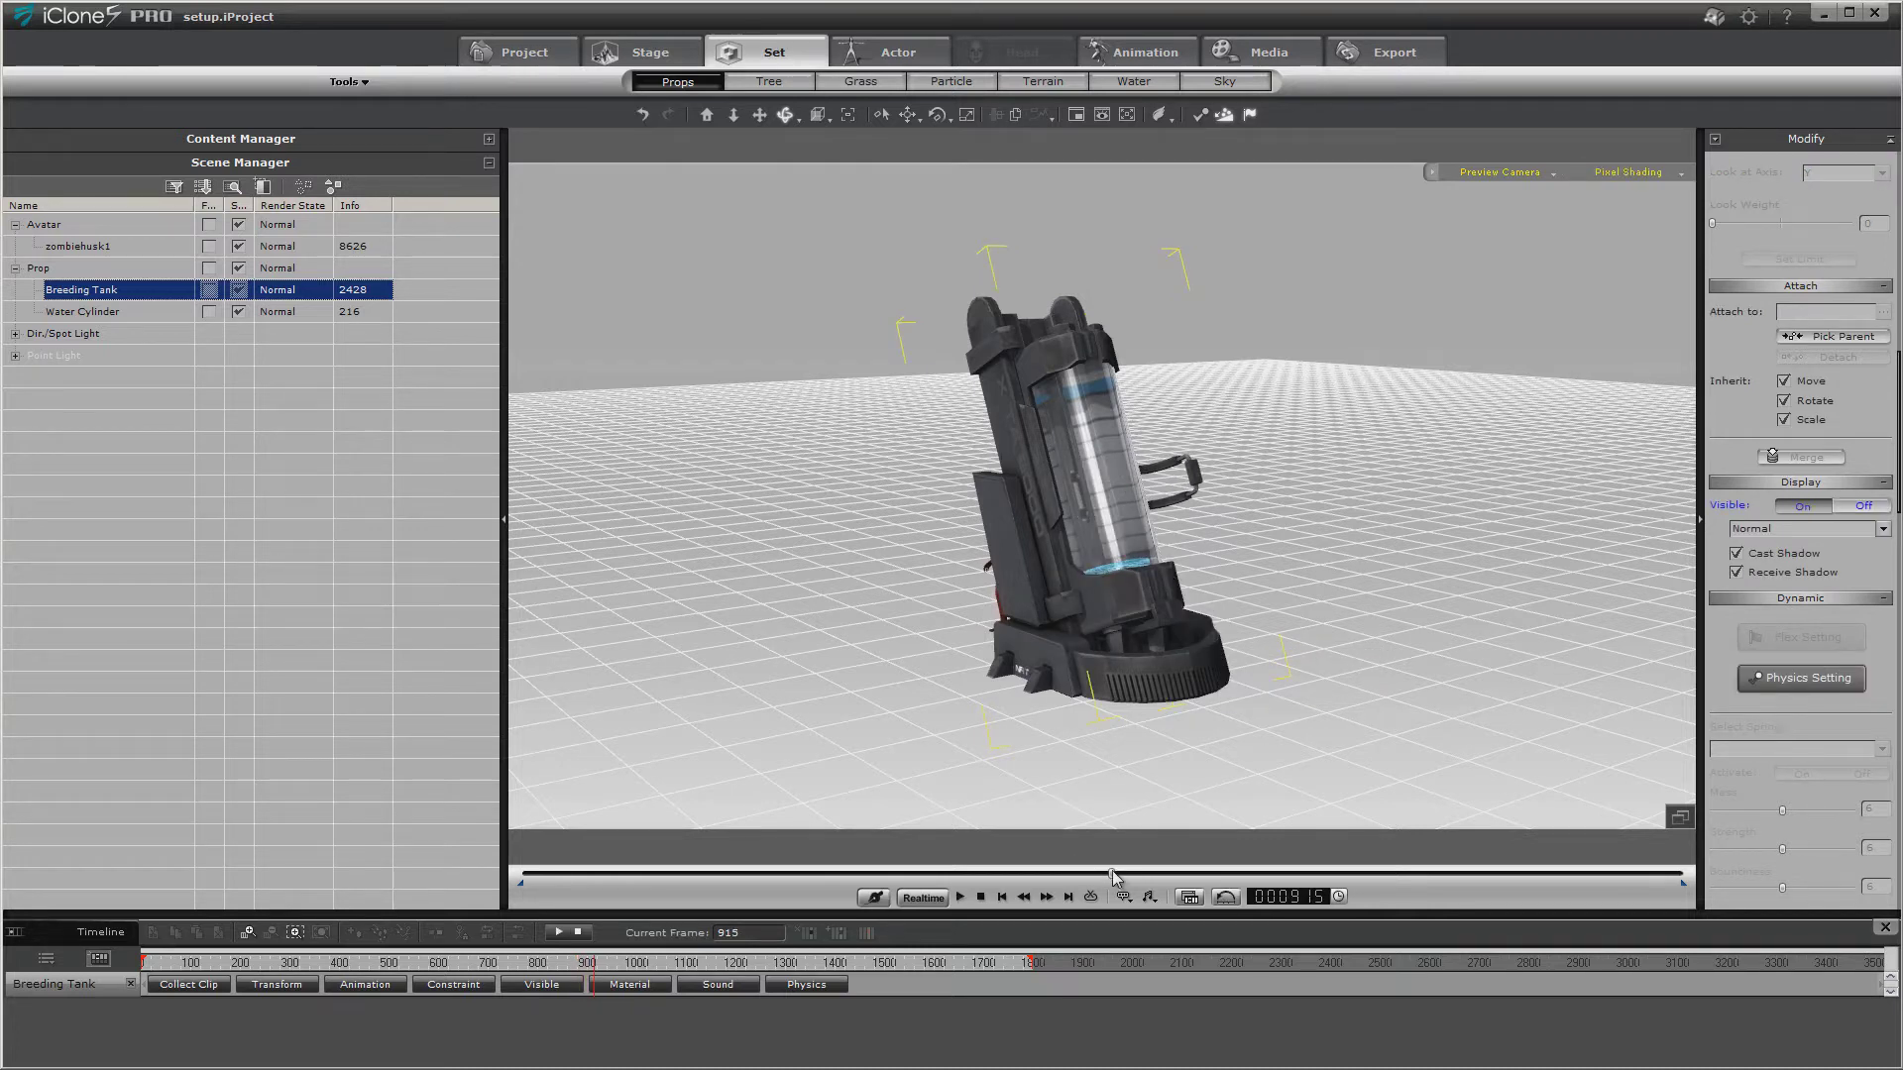
Apply the tank's Open Latch performance, then stop playback and rewind to frame 1.
right_click(1144, 683)
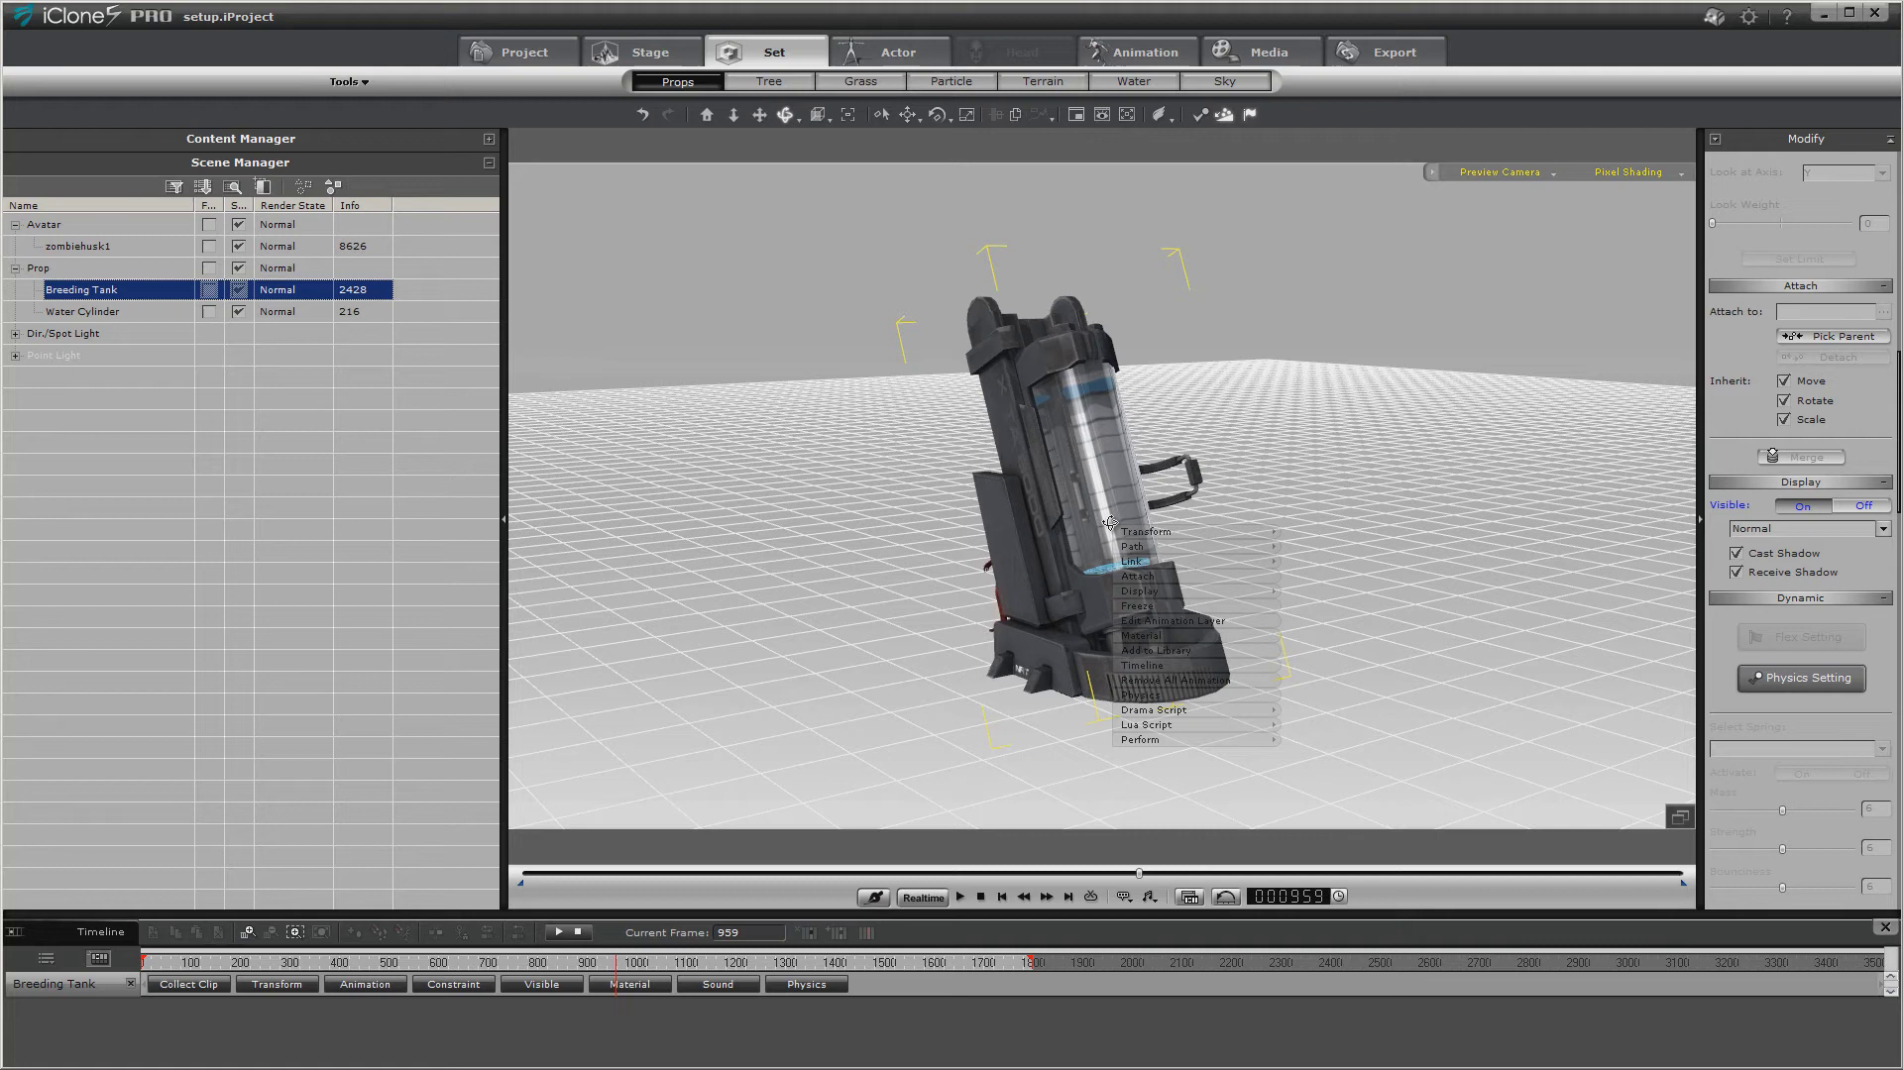
mouse_move(1255, 747)
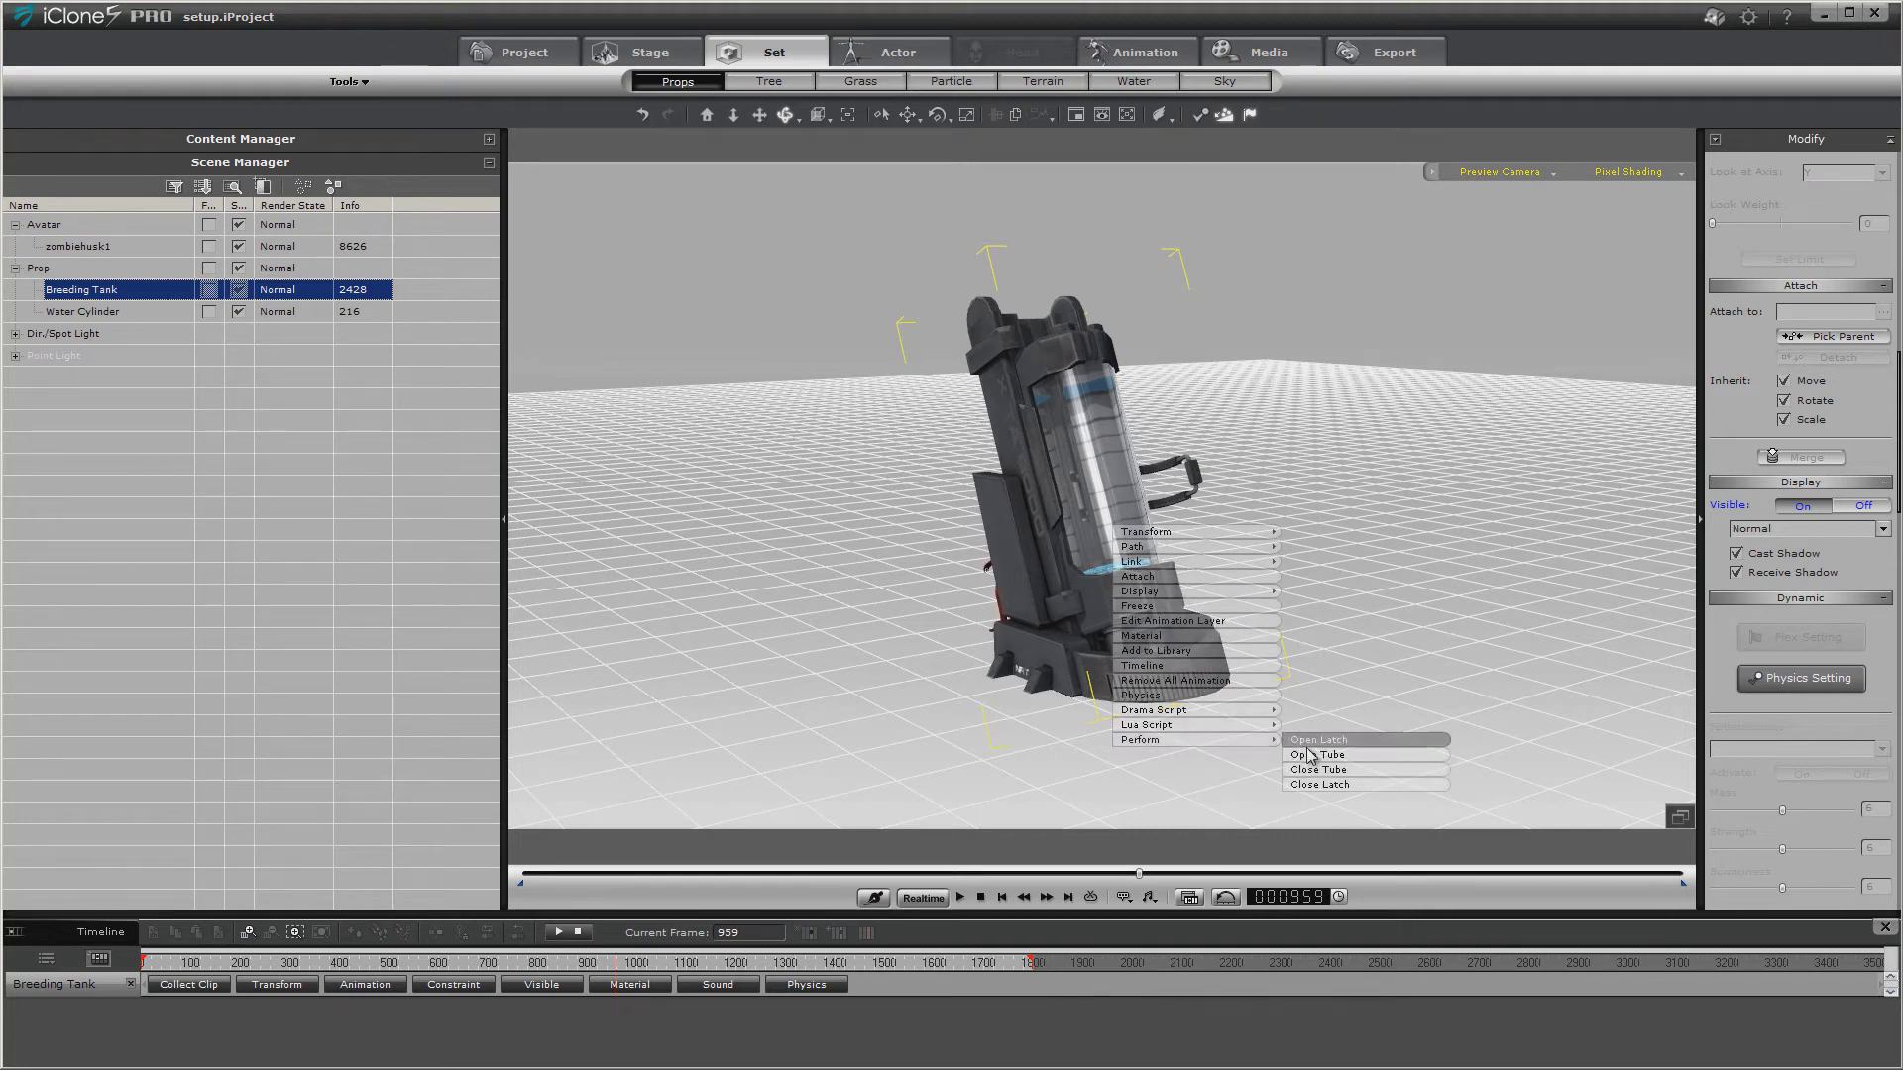
left_click(1318, 740)
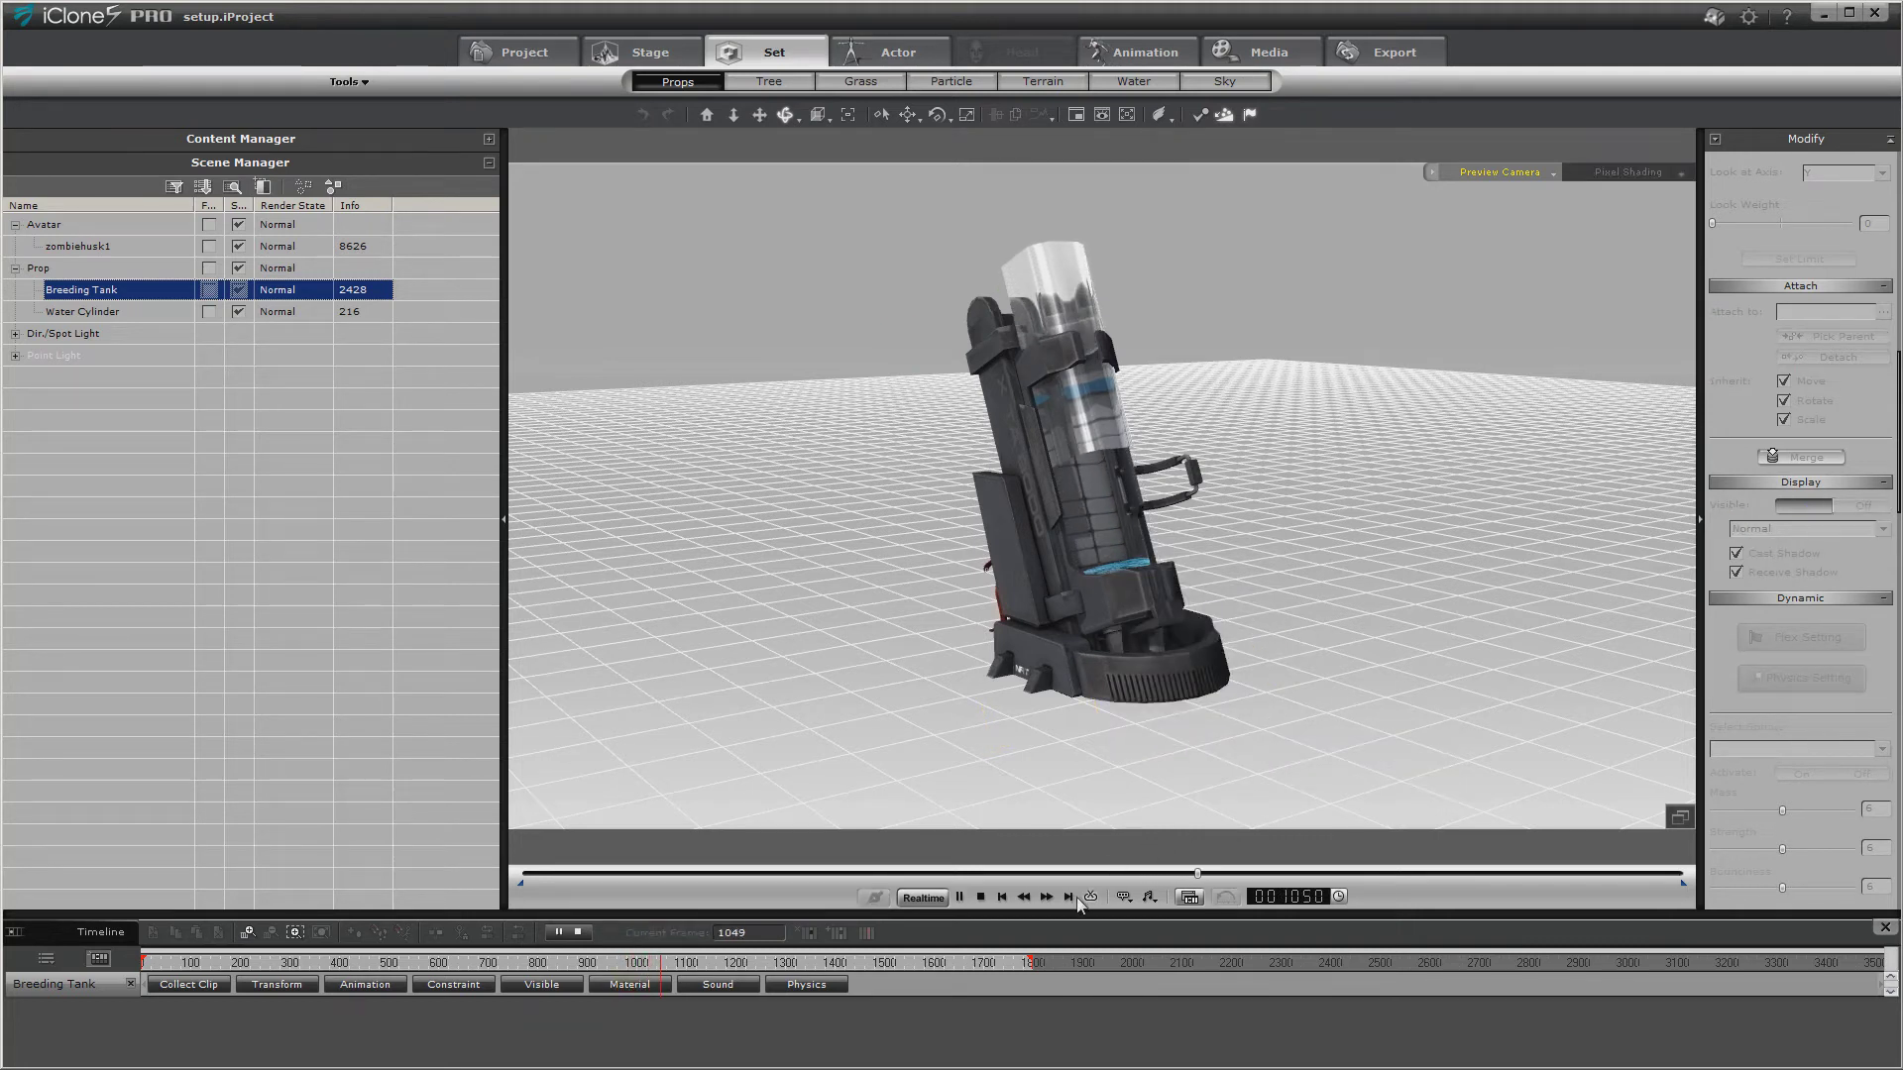
left_click(1024, 896)
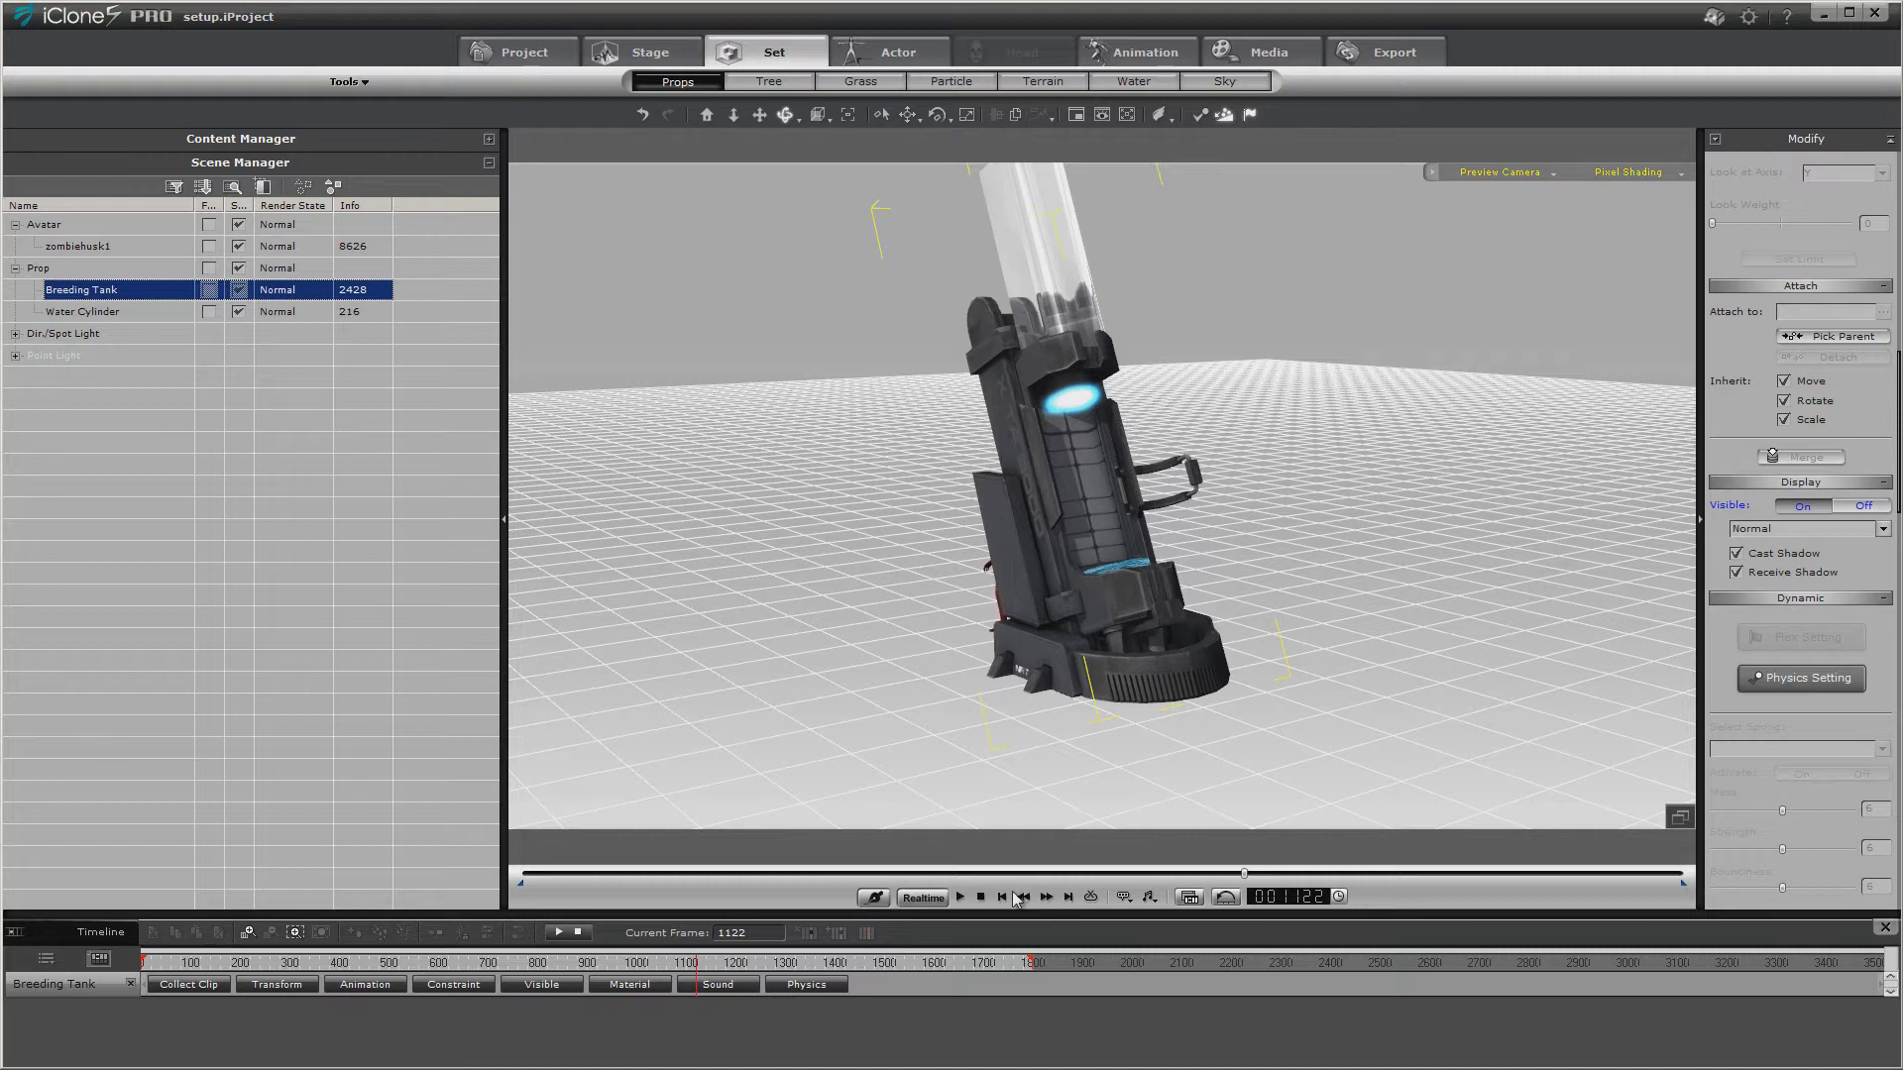
left_click(1001, 896)
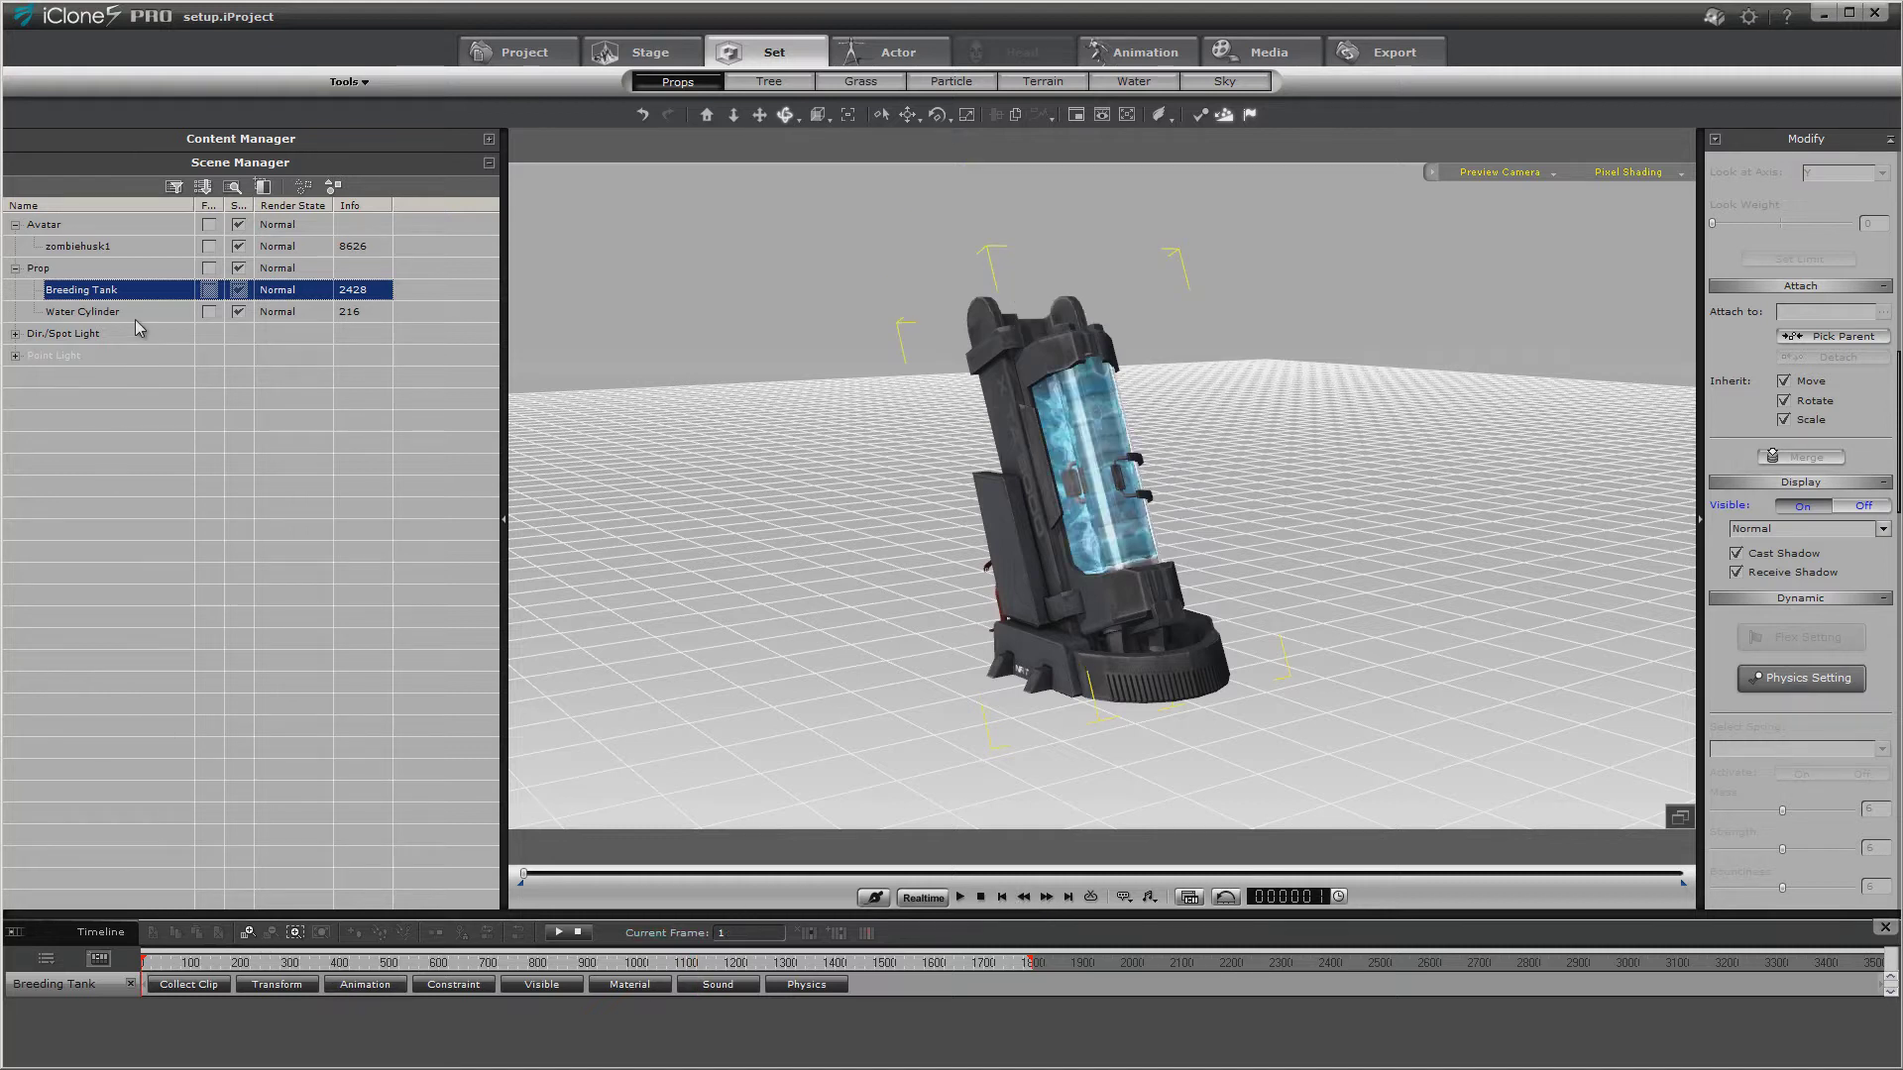
Select zombiehusk1 and move it toward the Breeding Tank.
left_click(109, 246)
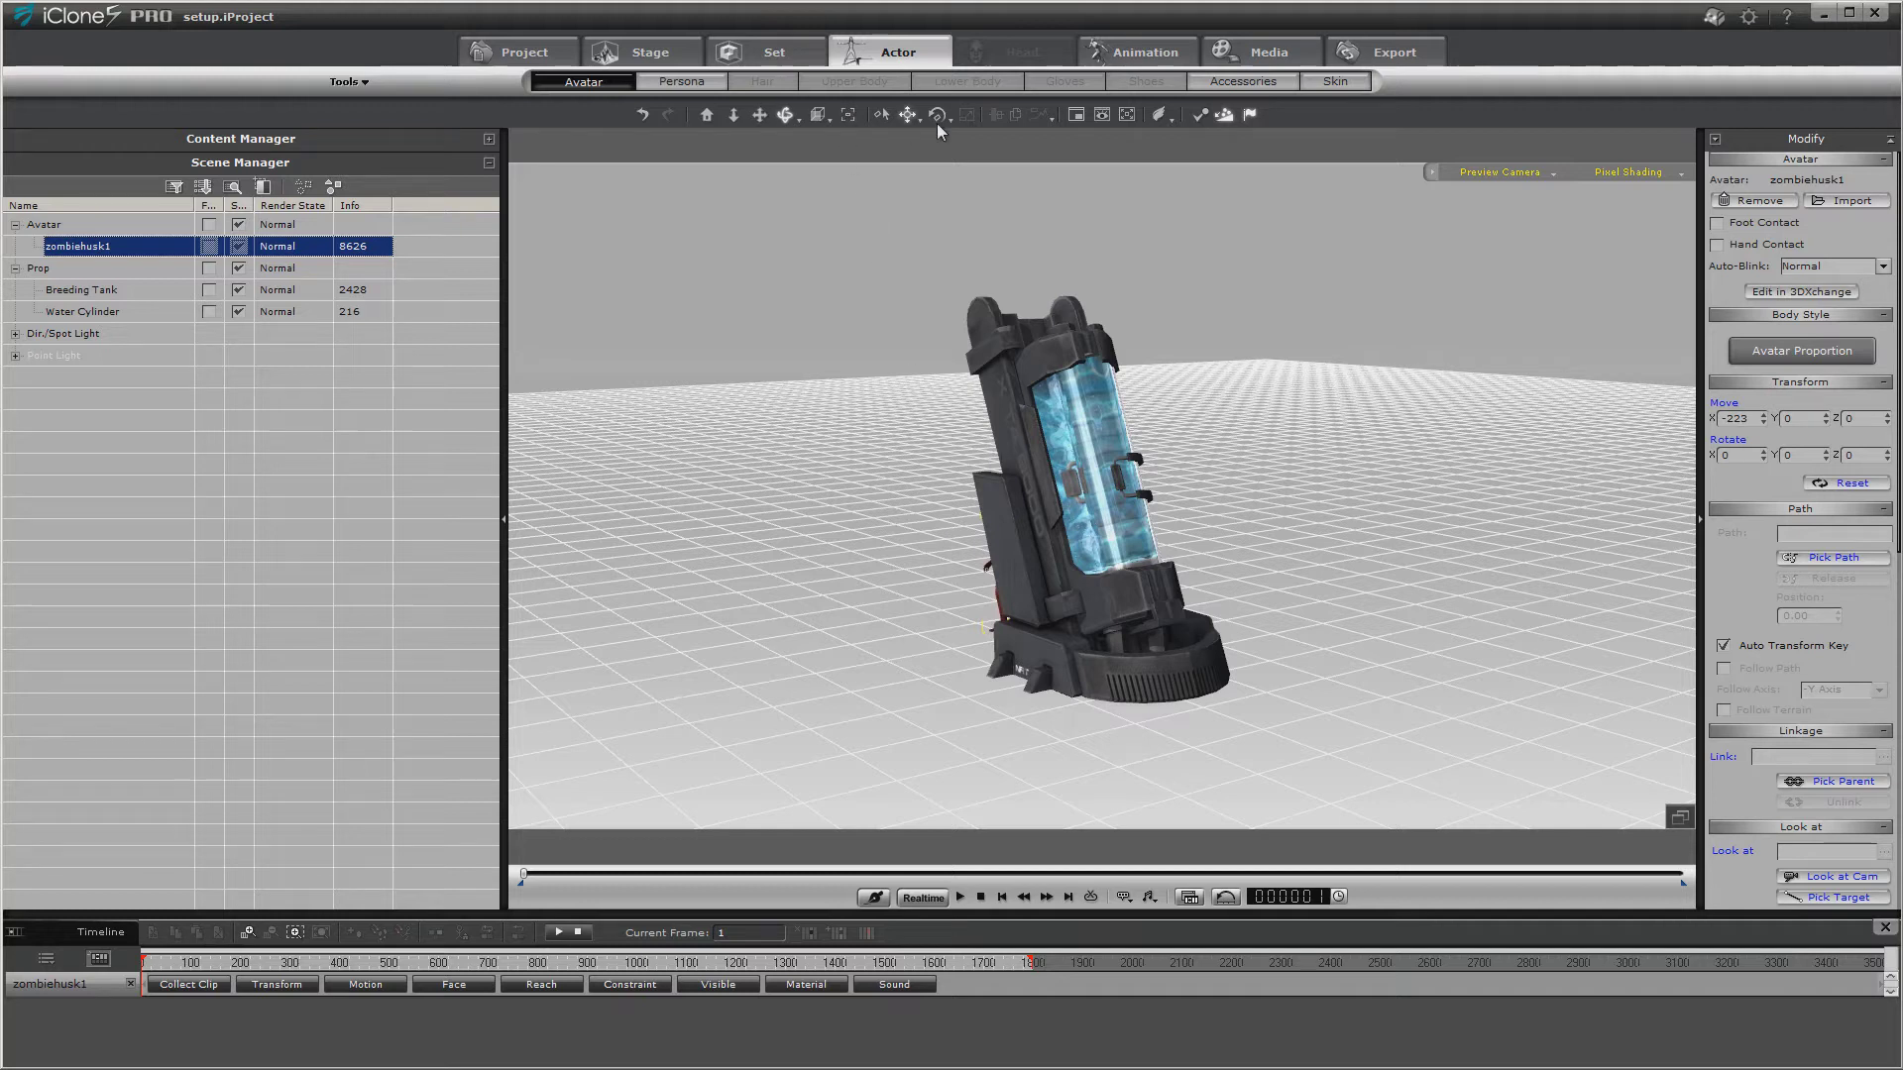
left_click(908, 116)
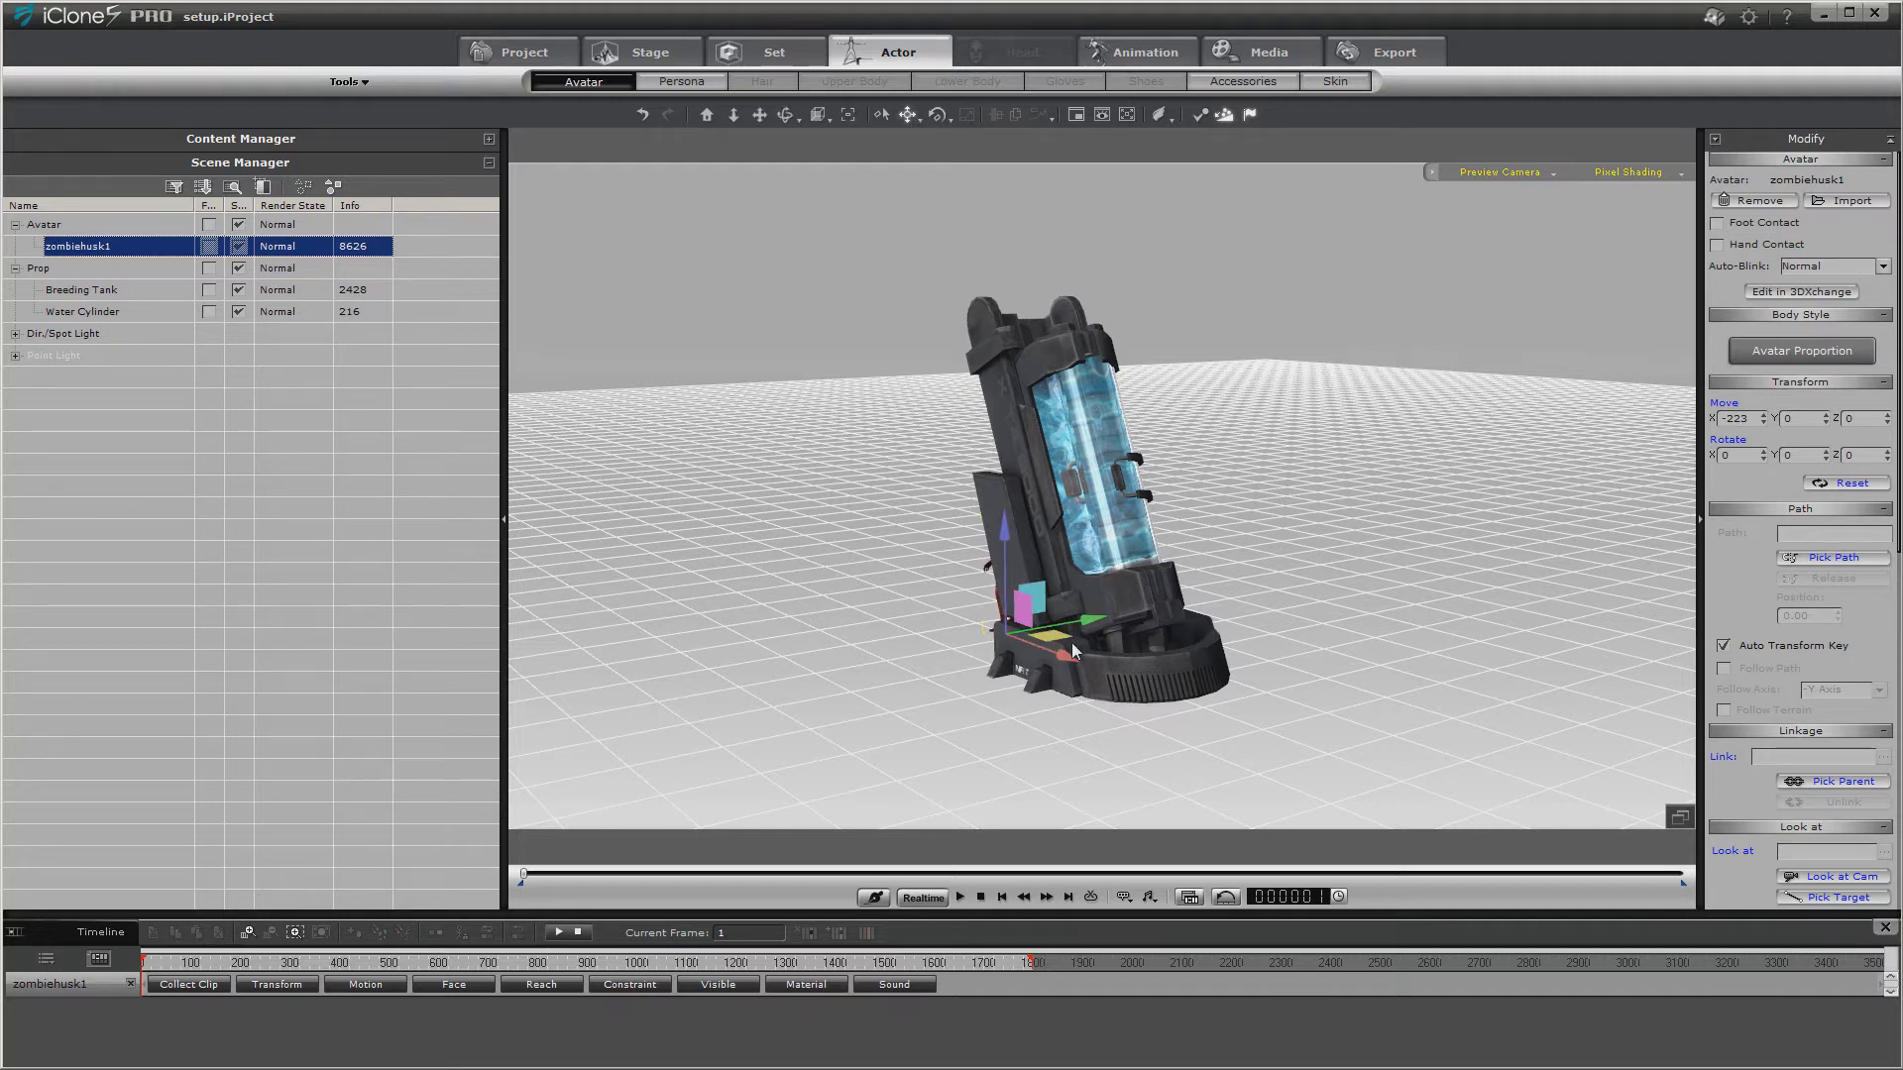
left_click_drag(1072, 644, 1288, 555)
key("e")
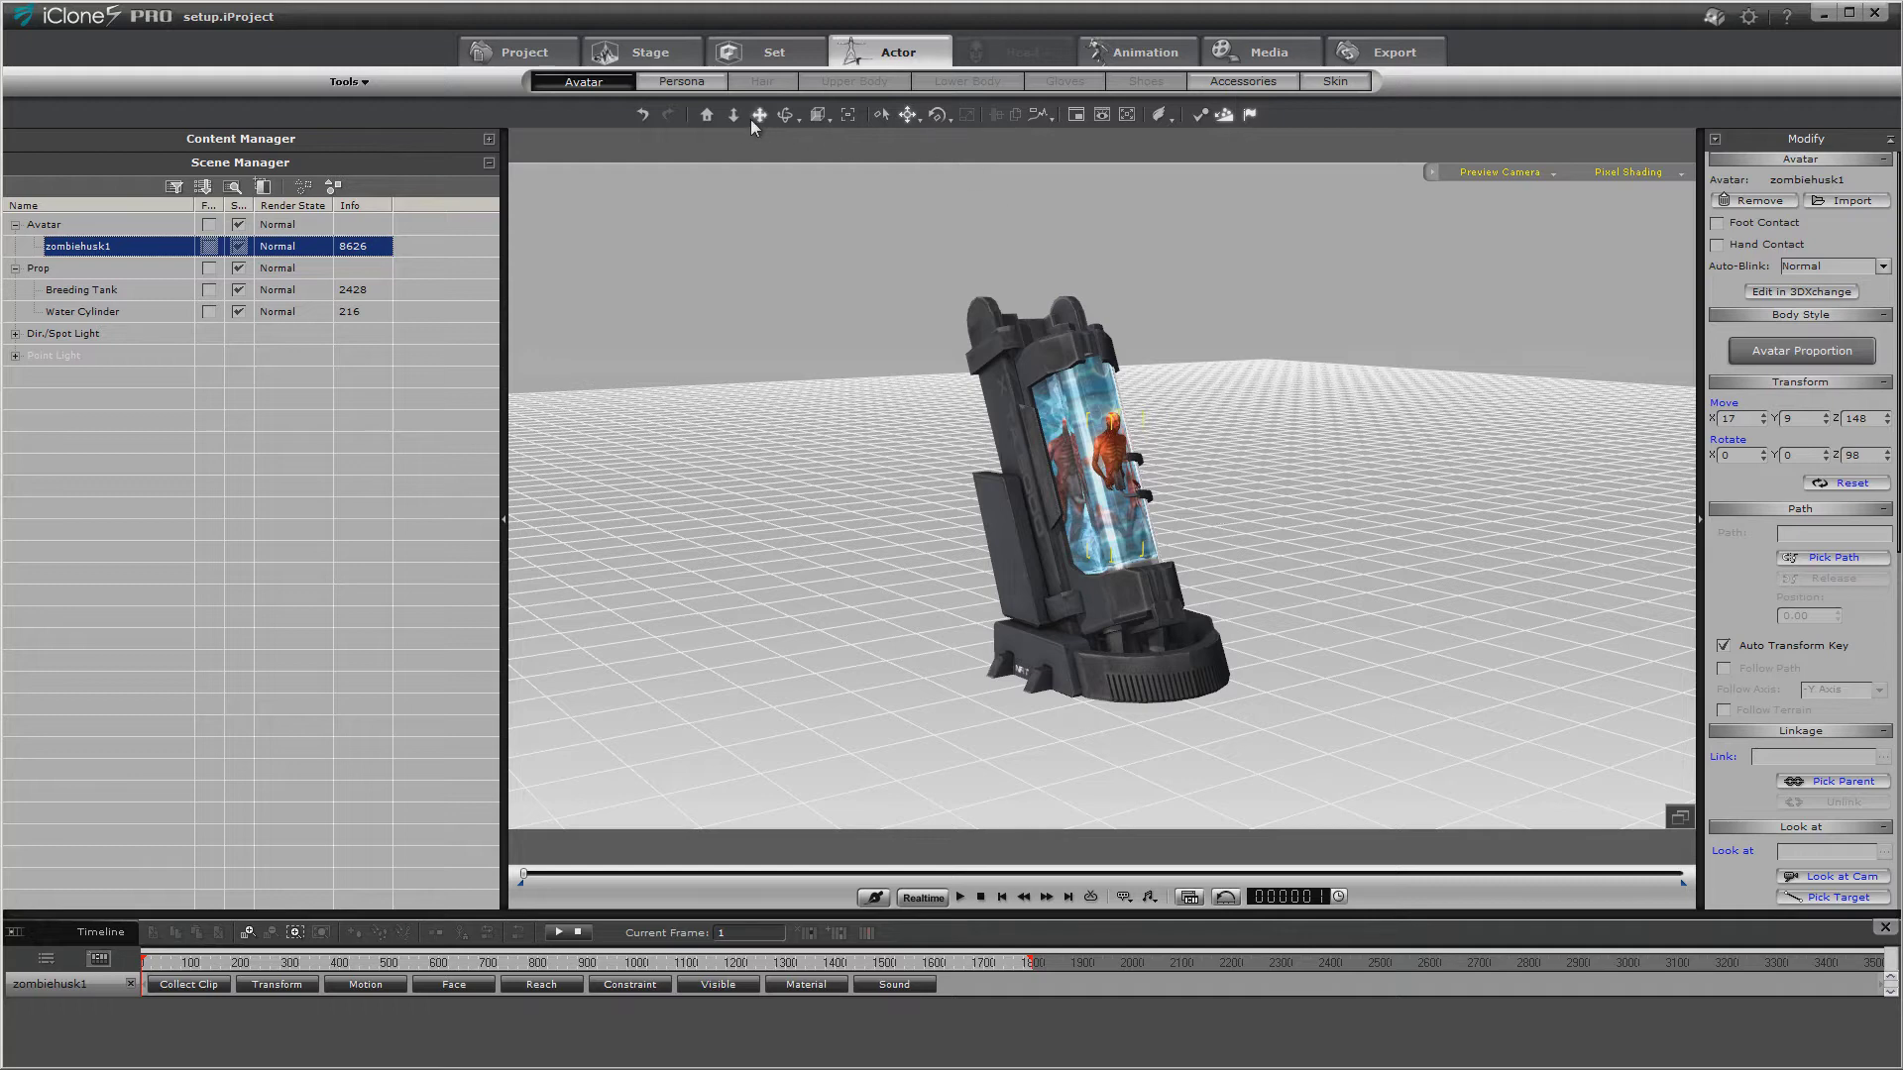
left_click(708, 114)
left_click(734, 114)
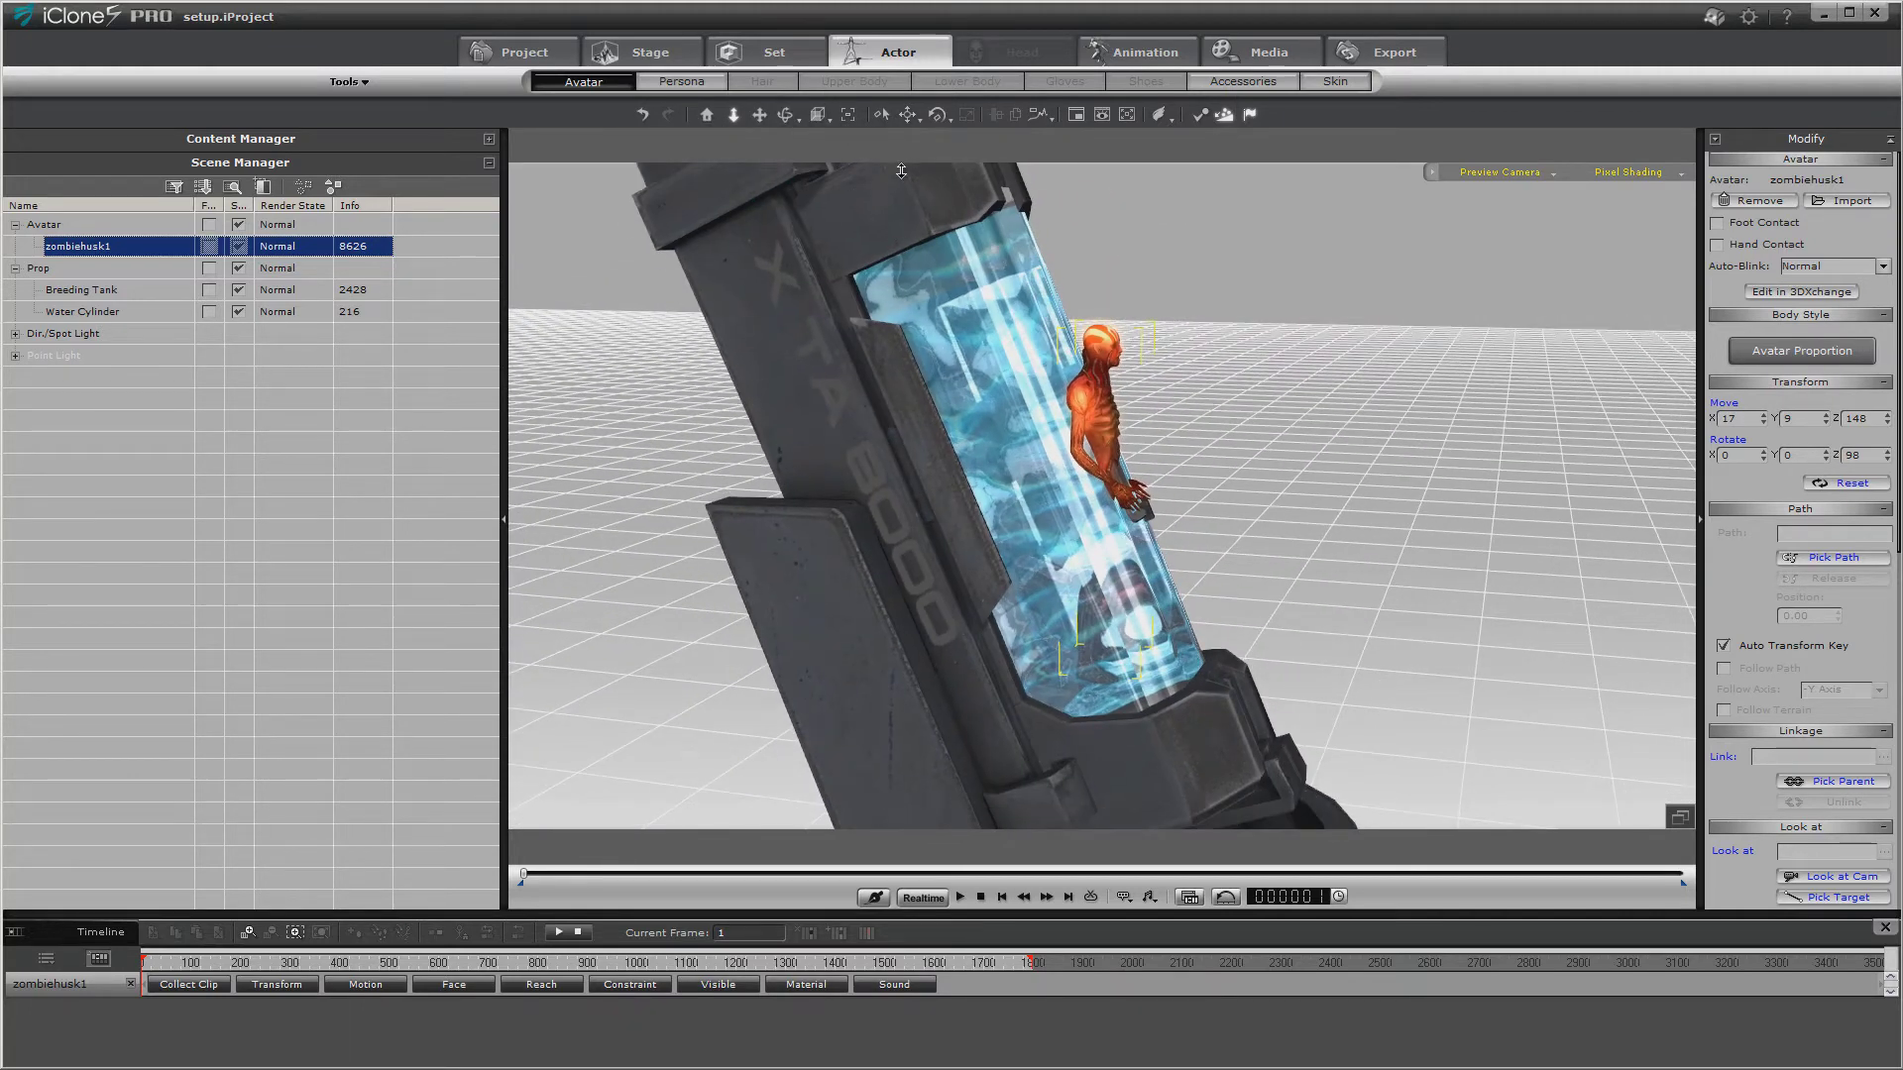
left_click(785, 114)
mouse_move(1139, 456)
left_mouse_down()
mouse_move(1090, 458)
mouse_move(1173, 458)
left_mouse_up()
Lower the avatar inside the tube to Z 128 and tilt it back to X 342.
left_click(908, 114)
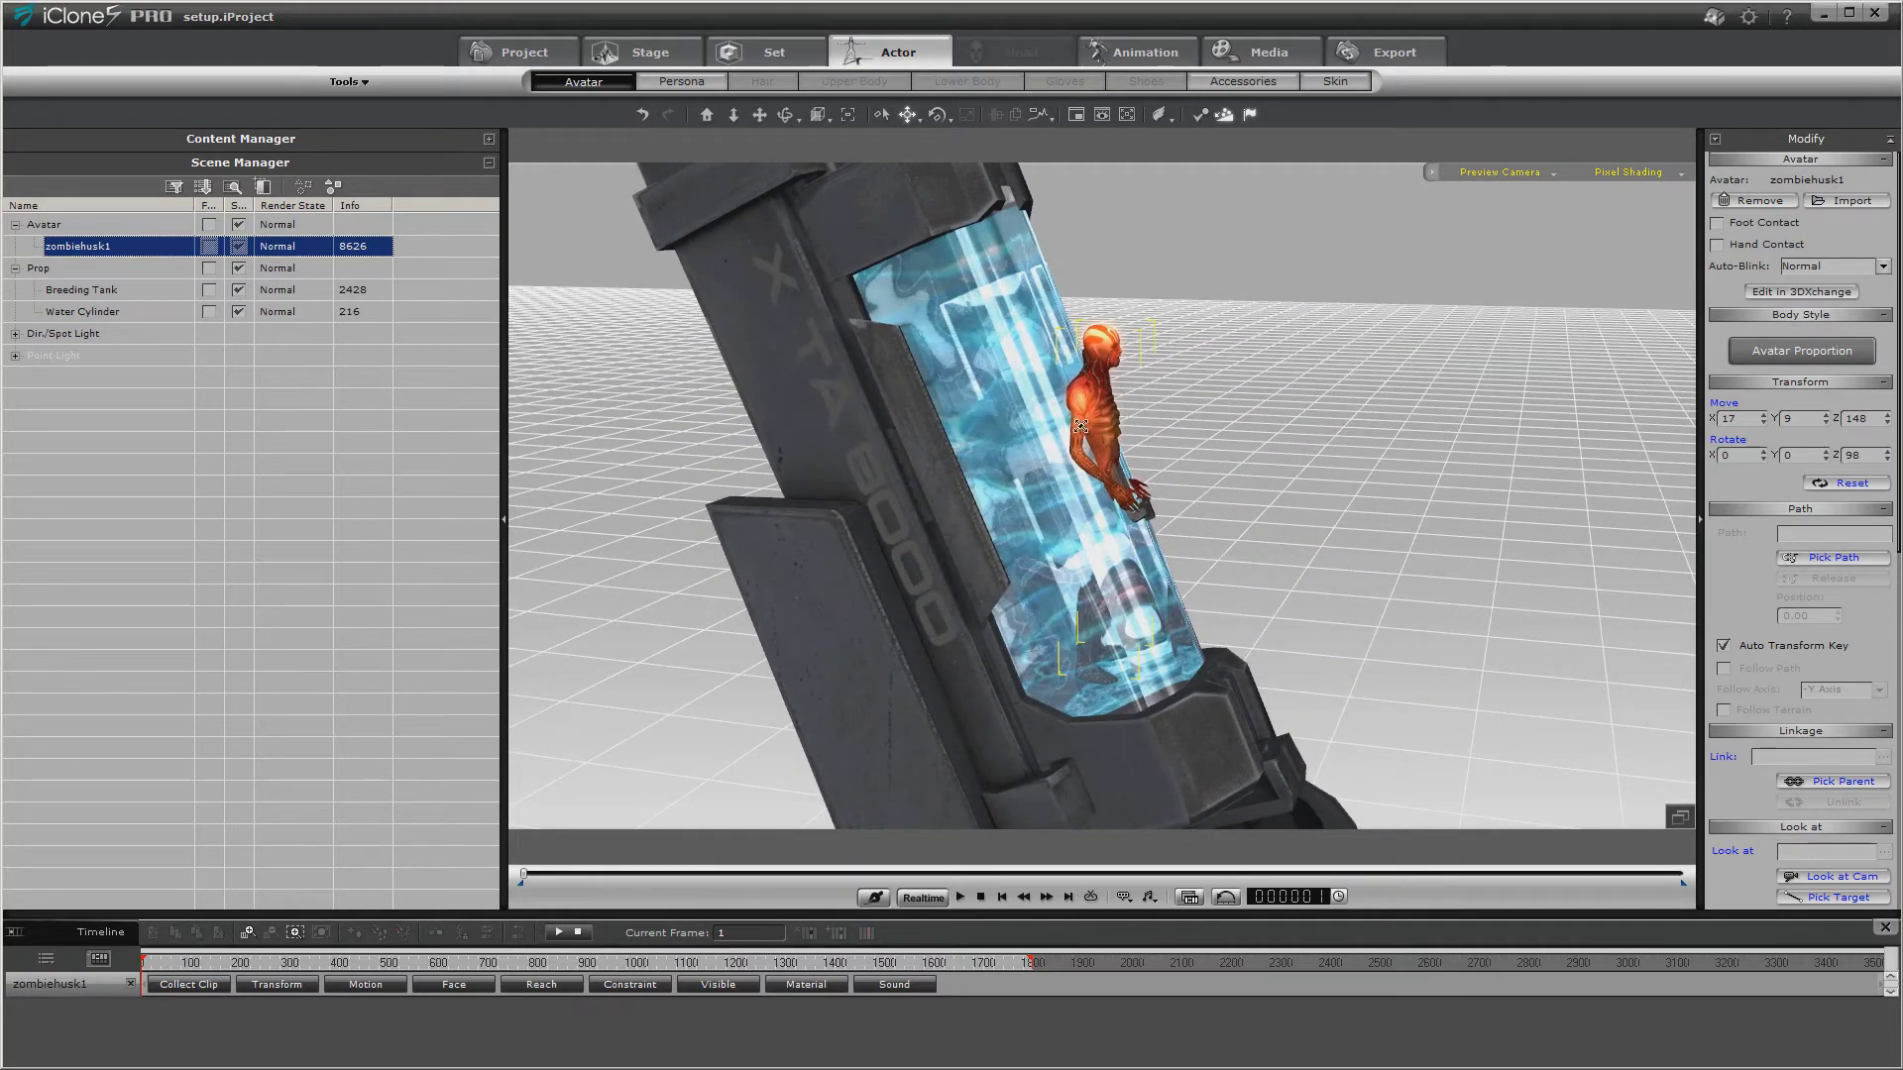
left_click_drag(1106, 516, 1086, 500)
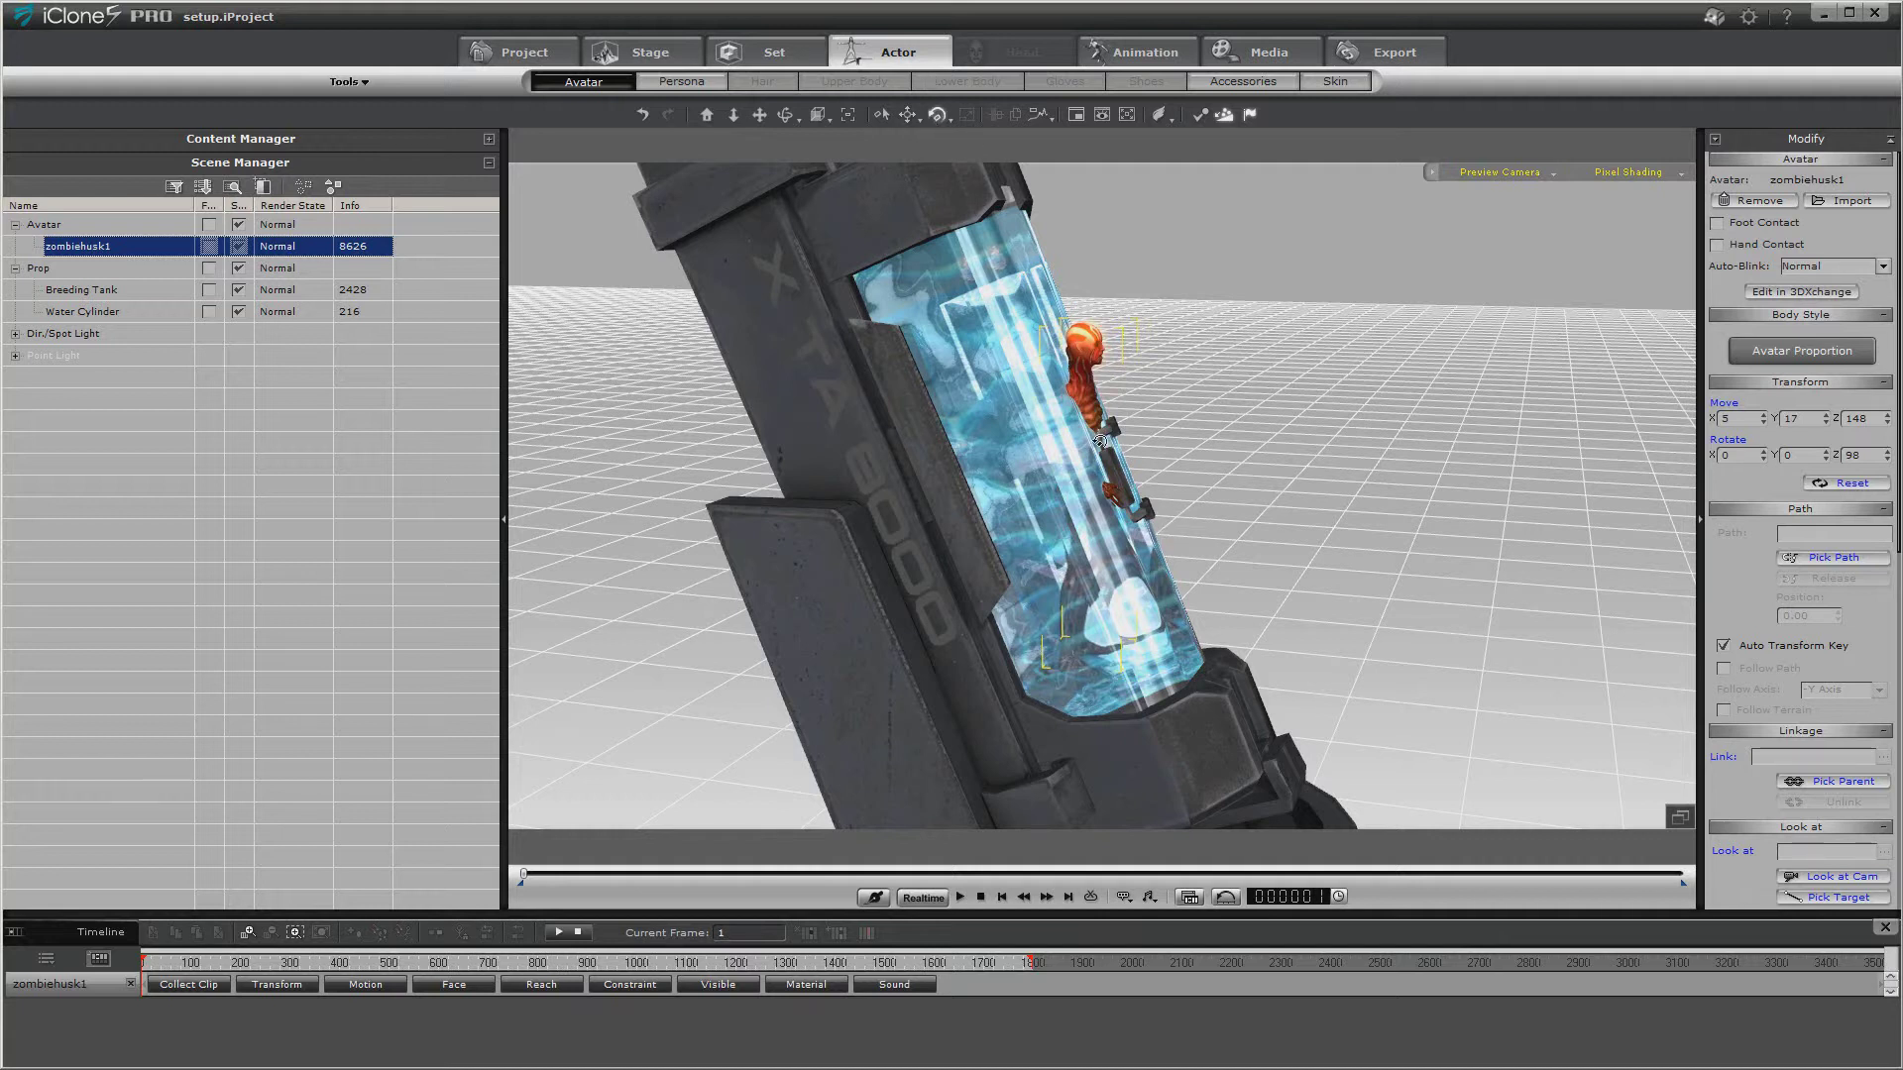
left_click_drag(1100, 348, 1114, 394)
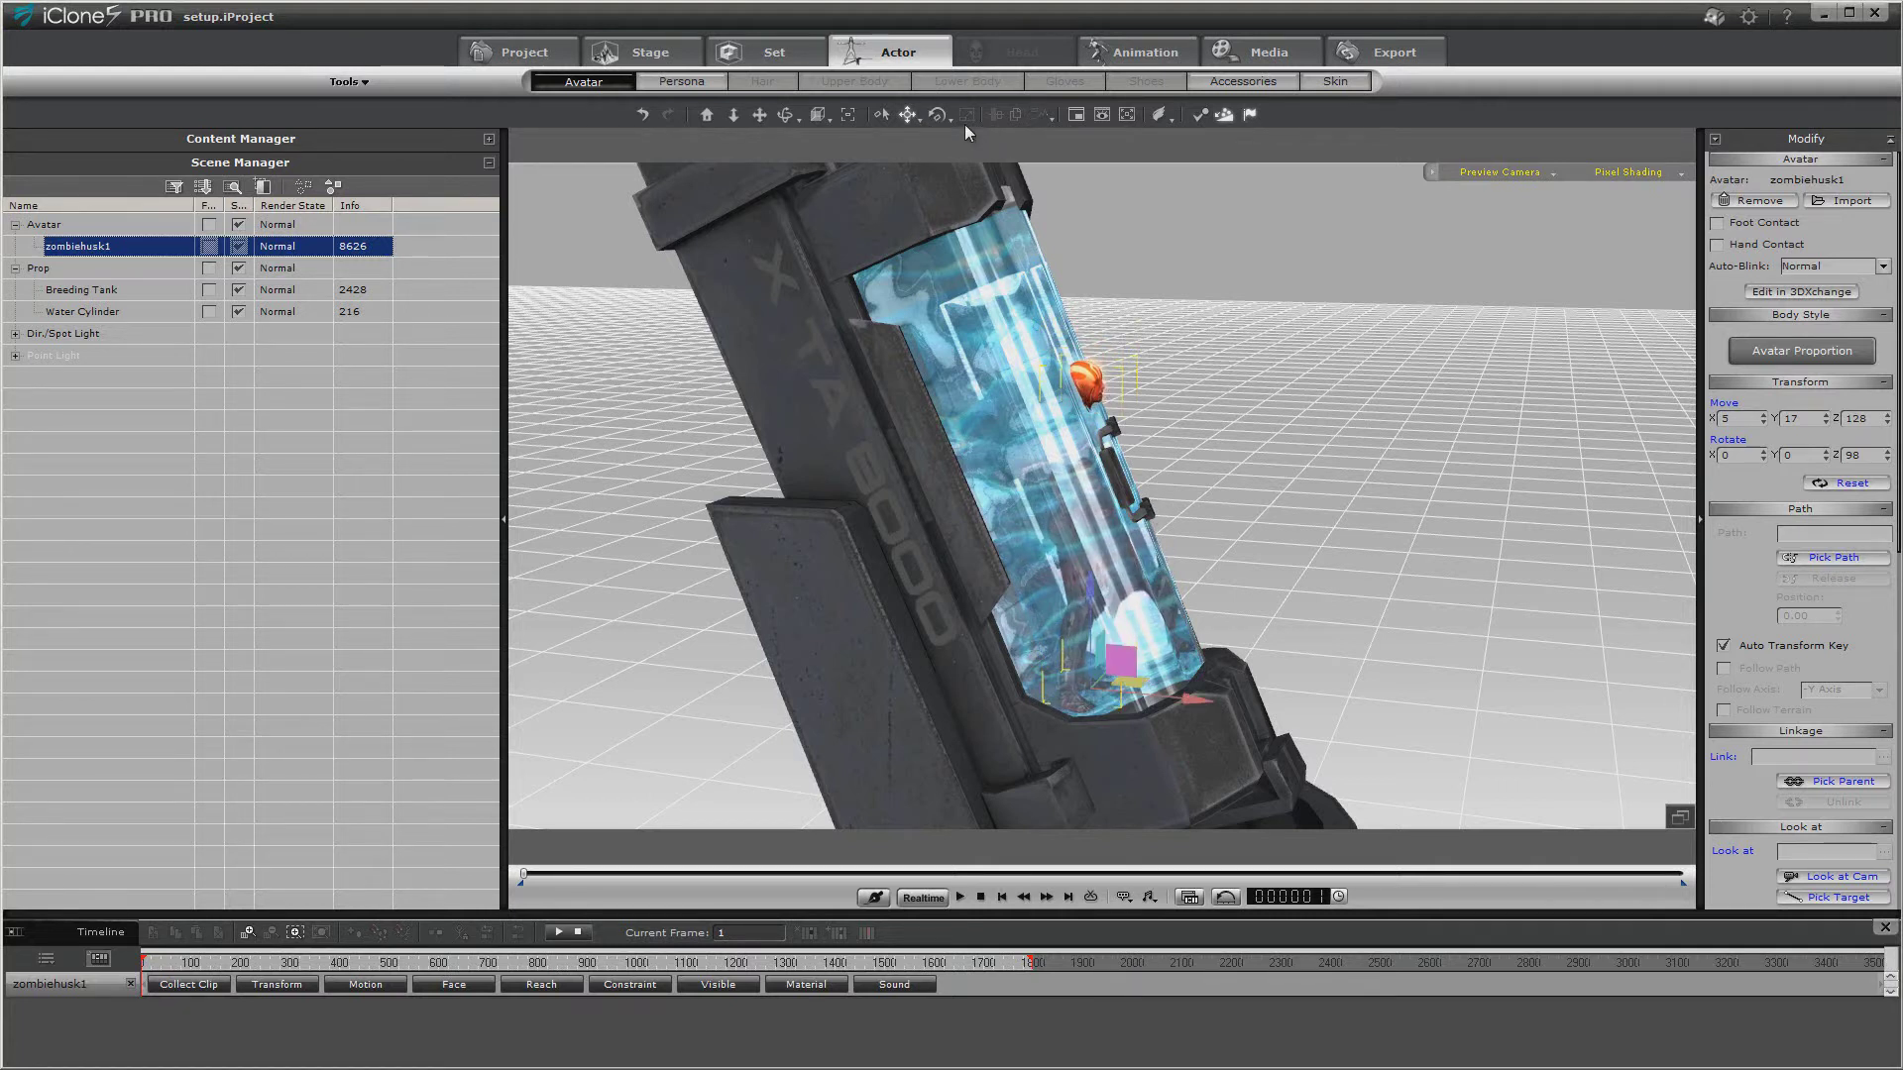
left_click(937, 114)
left_click_drag(1170, 637, 1129, 624)
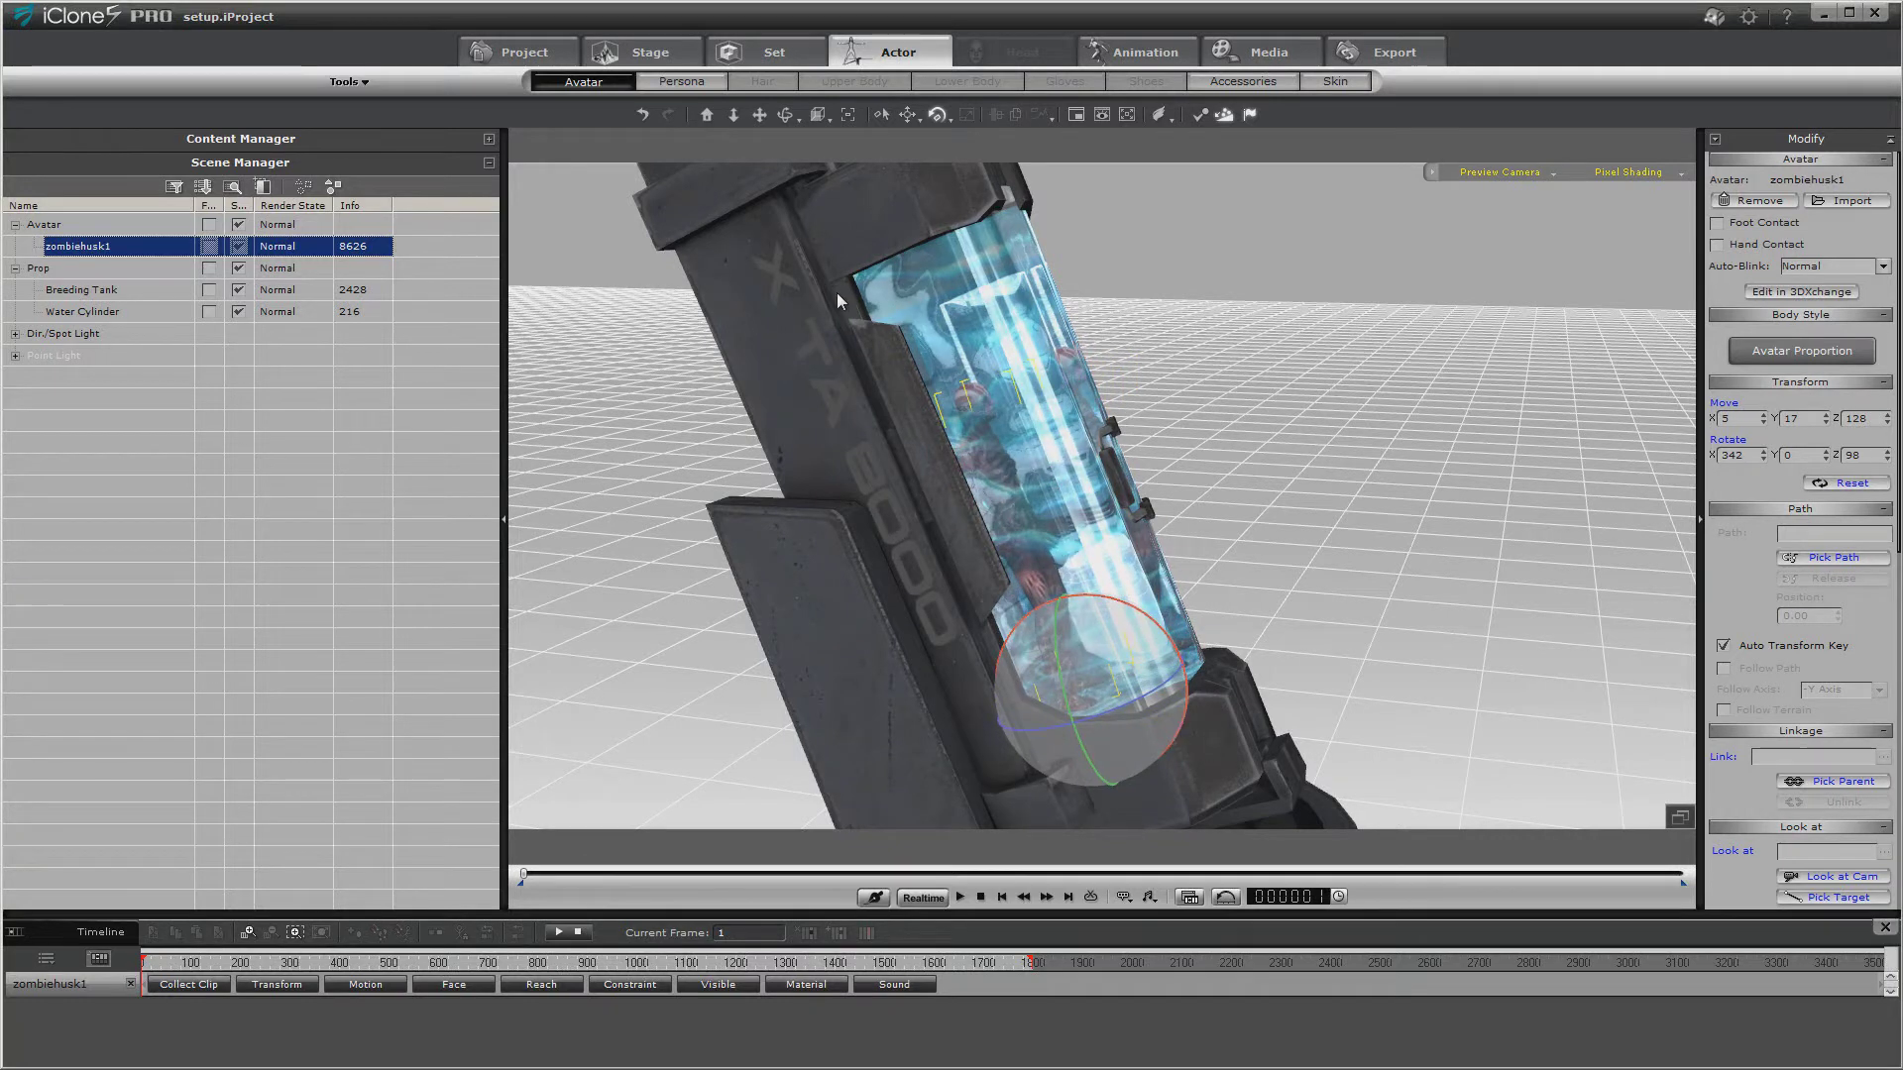
Set the Breeding Tank as the Water Cylinder's parent.
left_click(375, 313)
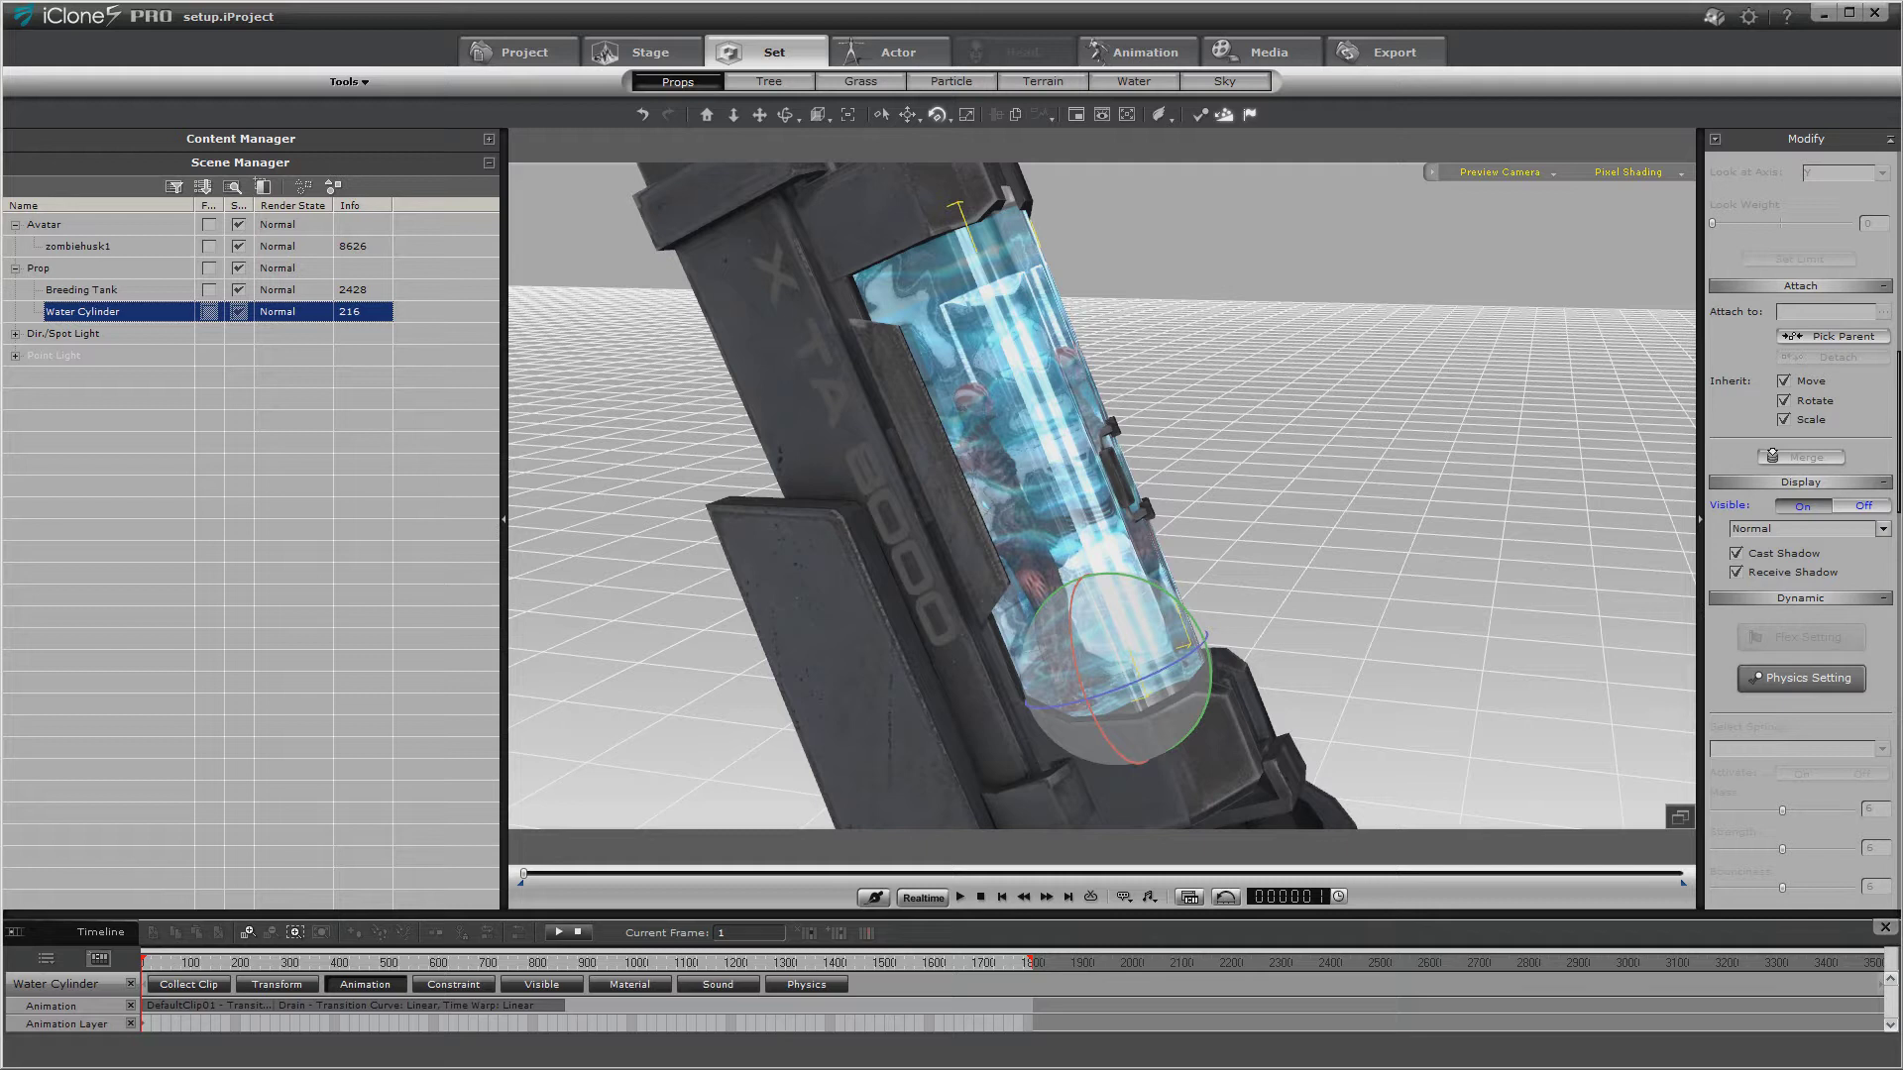
left_click(1835, 336)
left_click(119, 291)
Scale the Breeding Tank slightly smaller, then select zombiehusk1.
left_click(117, 290)
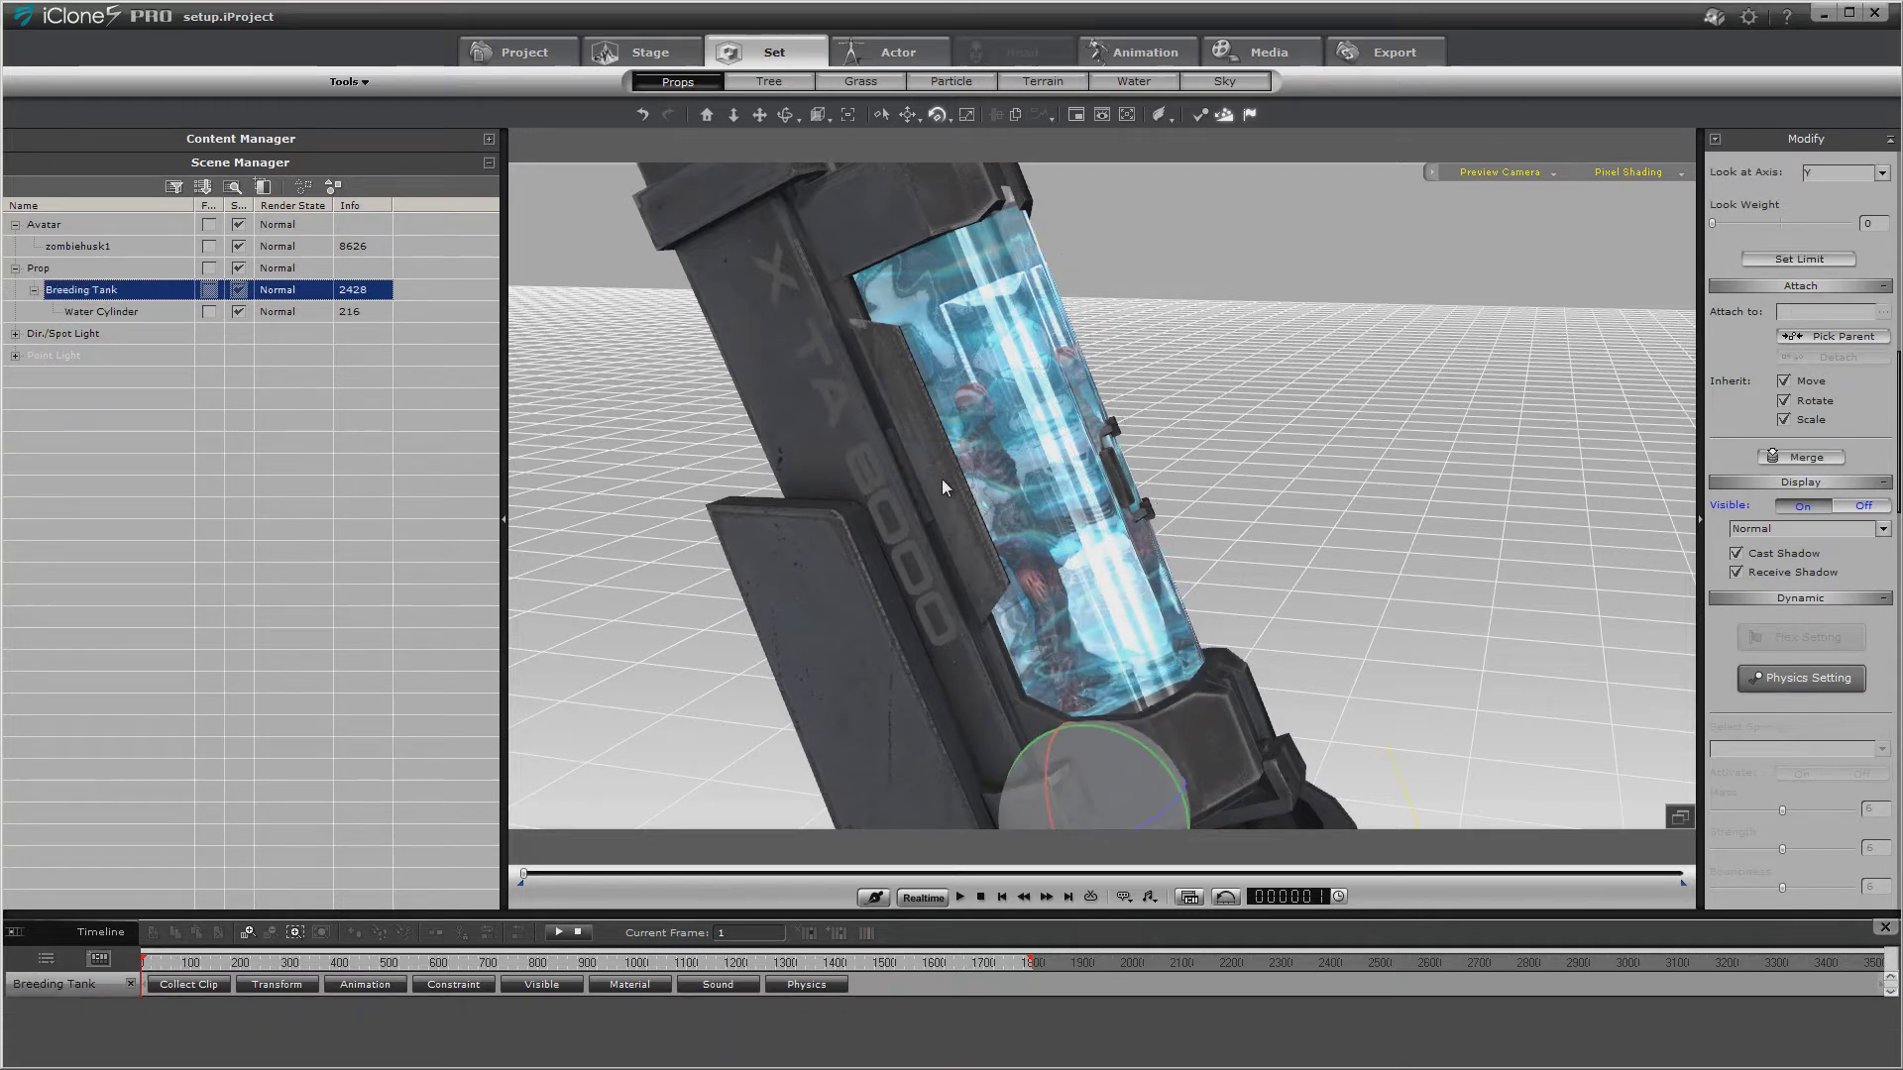
left_click(962, 117)
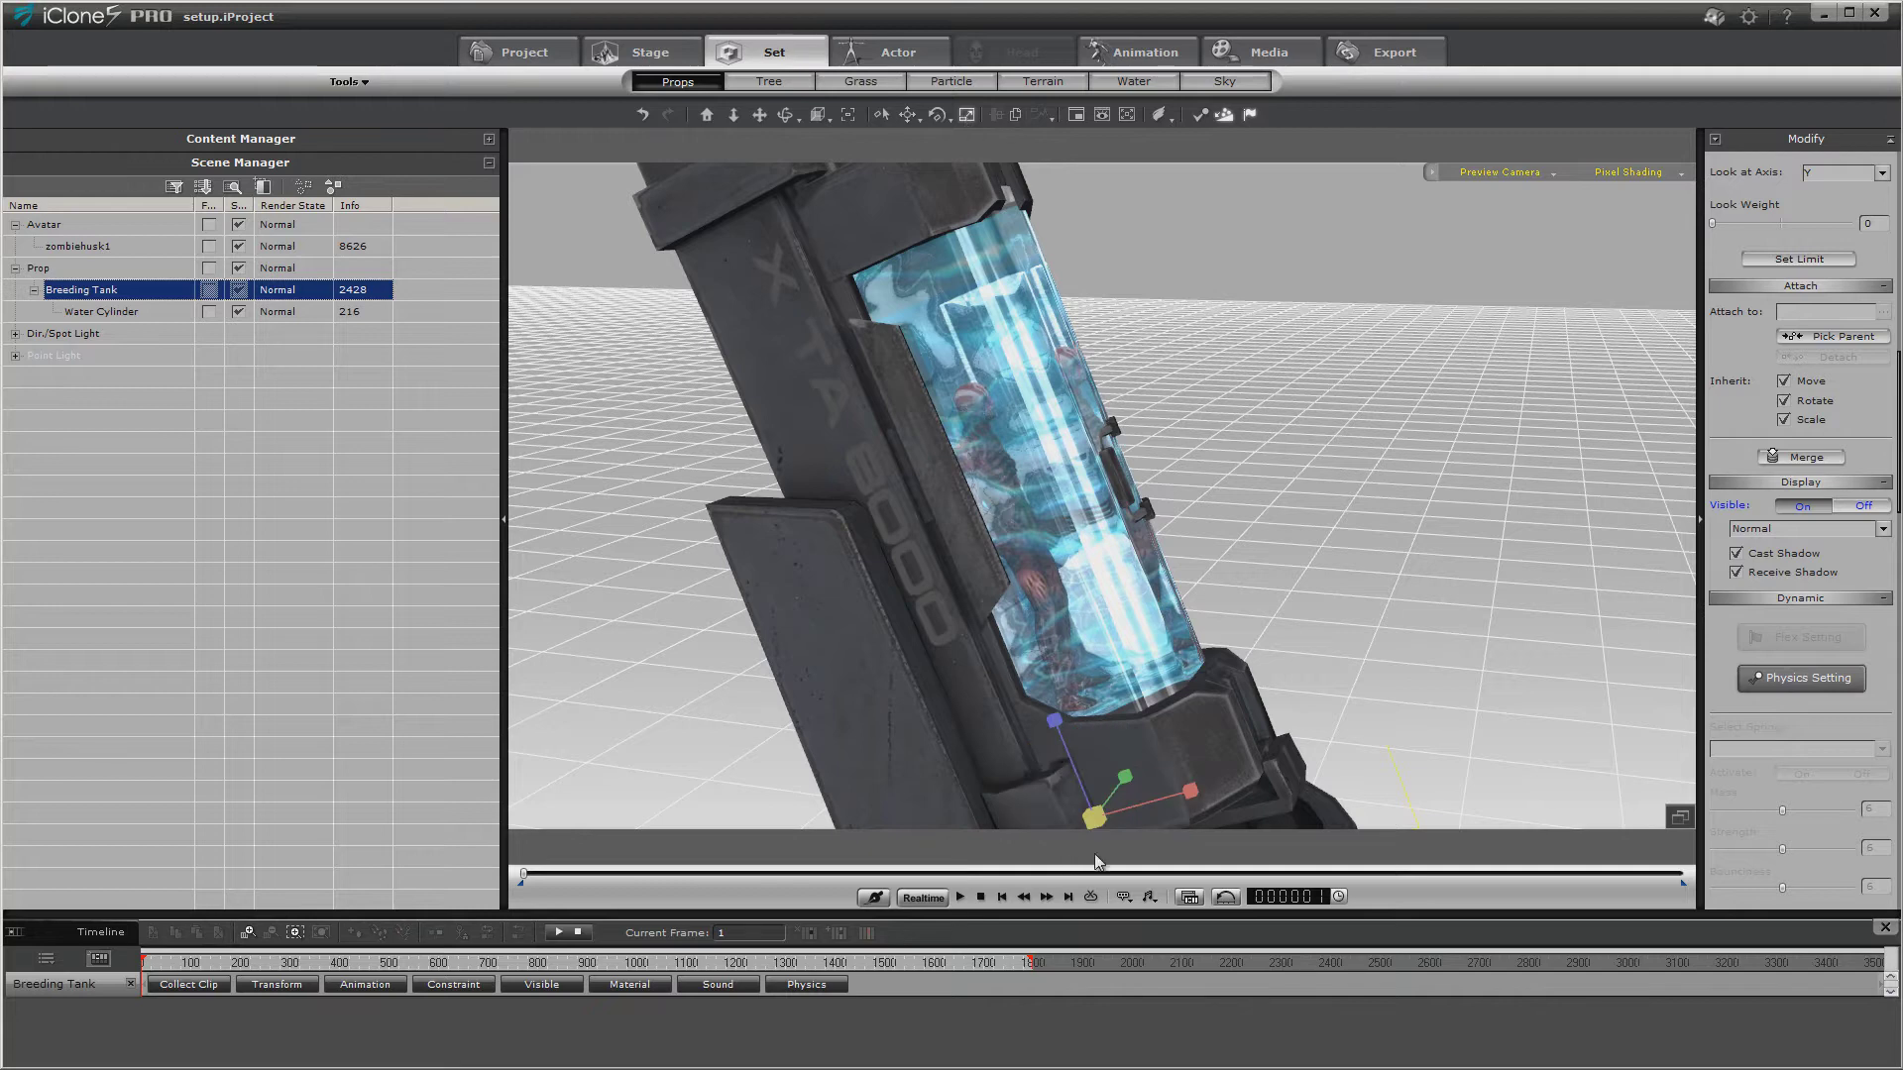
left_click_drag(1100, 830, 1096, 870)
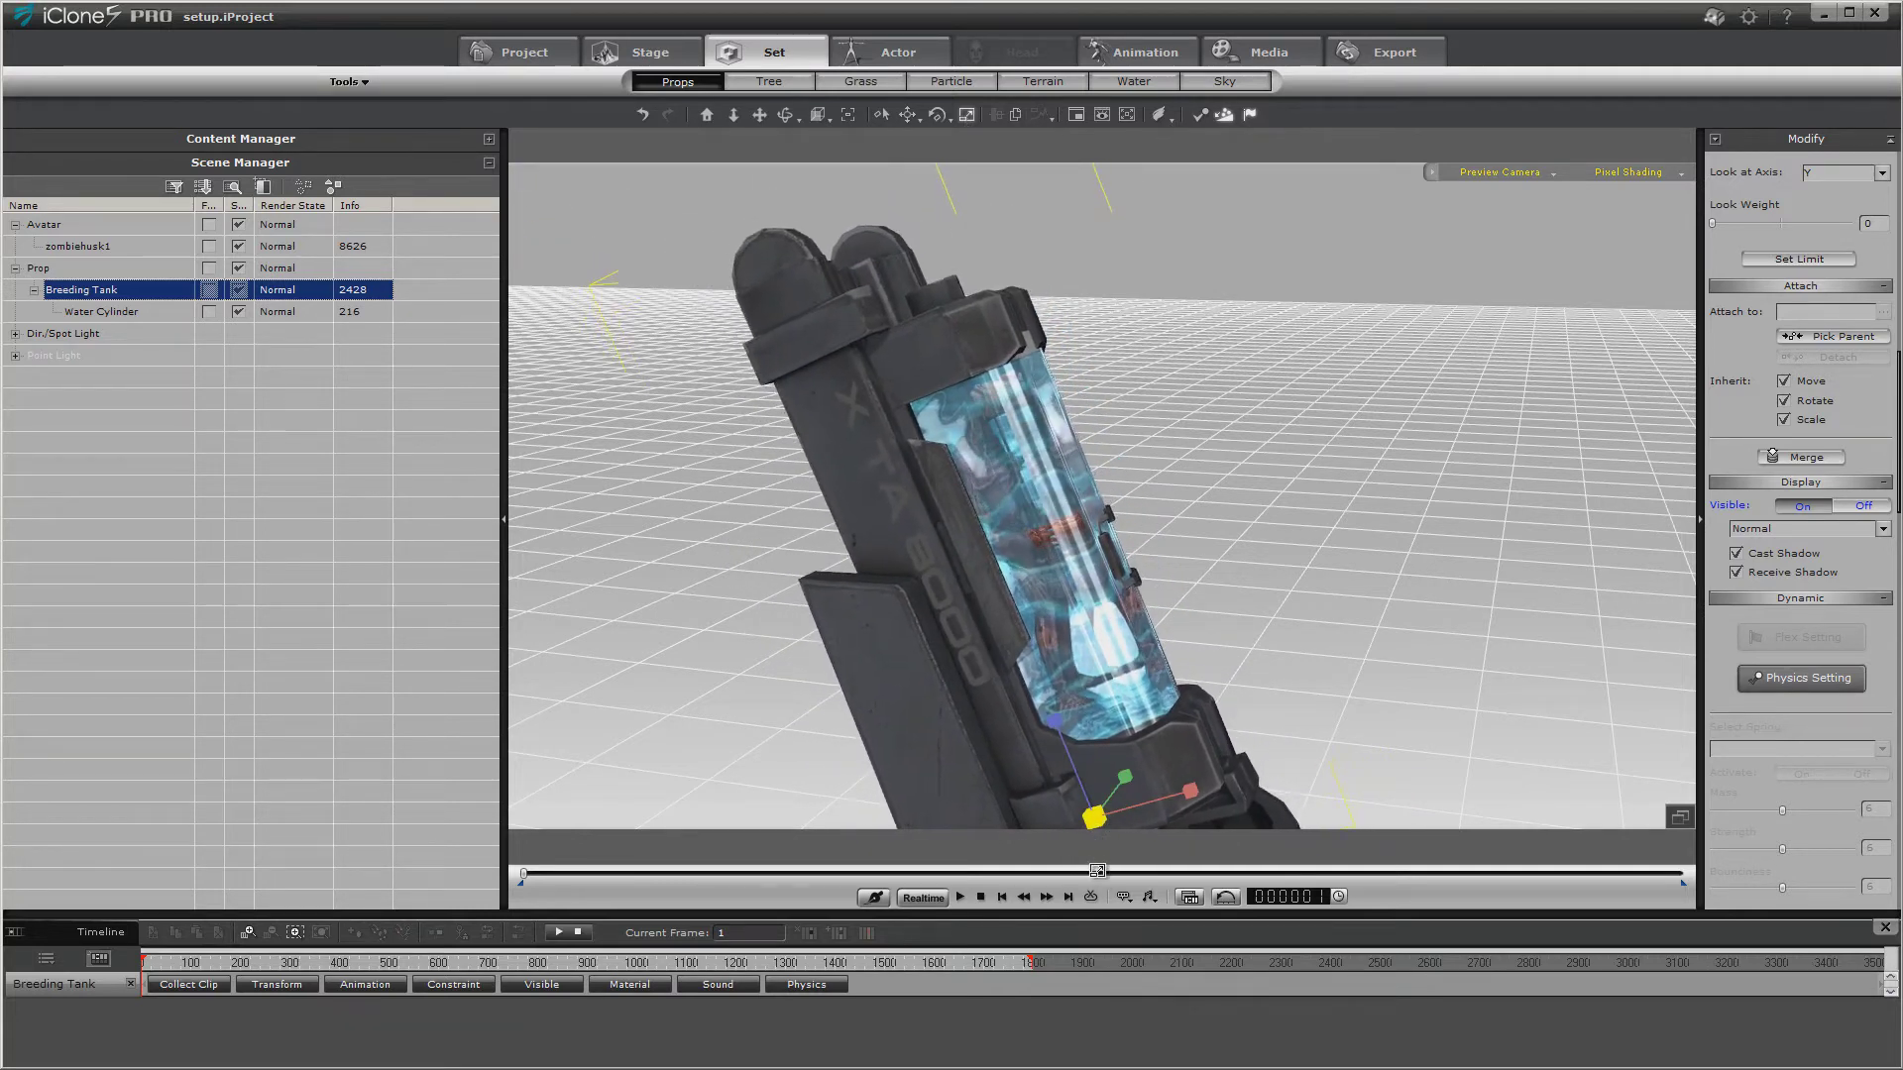
left_click(97, 247)
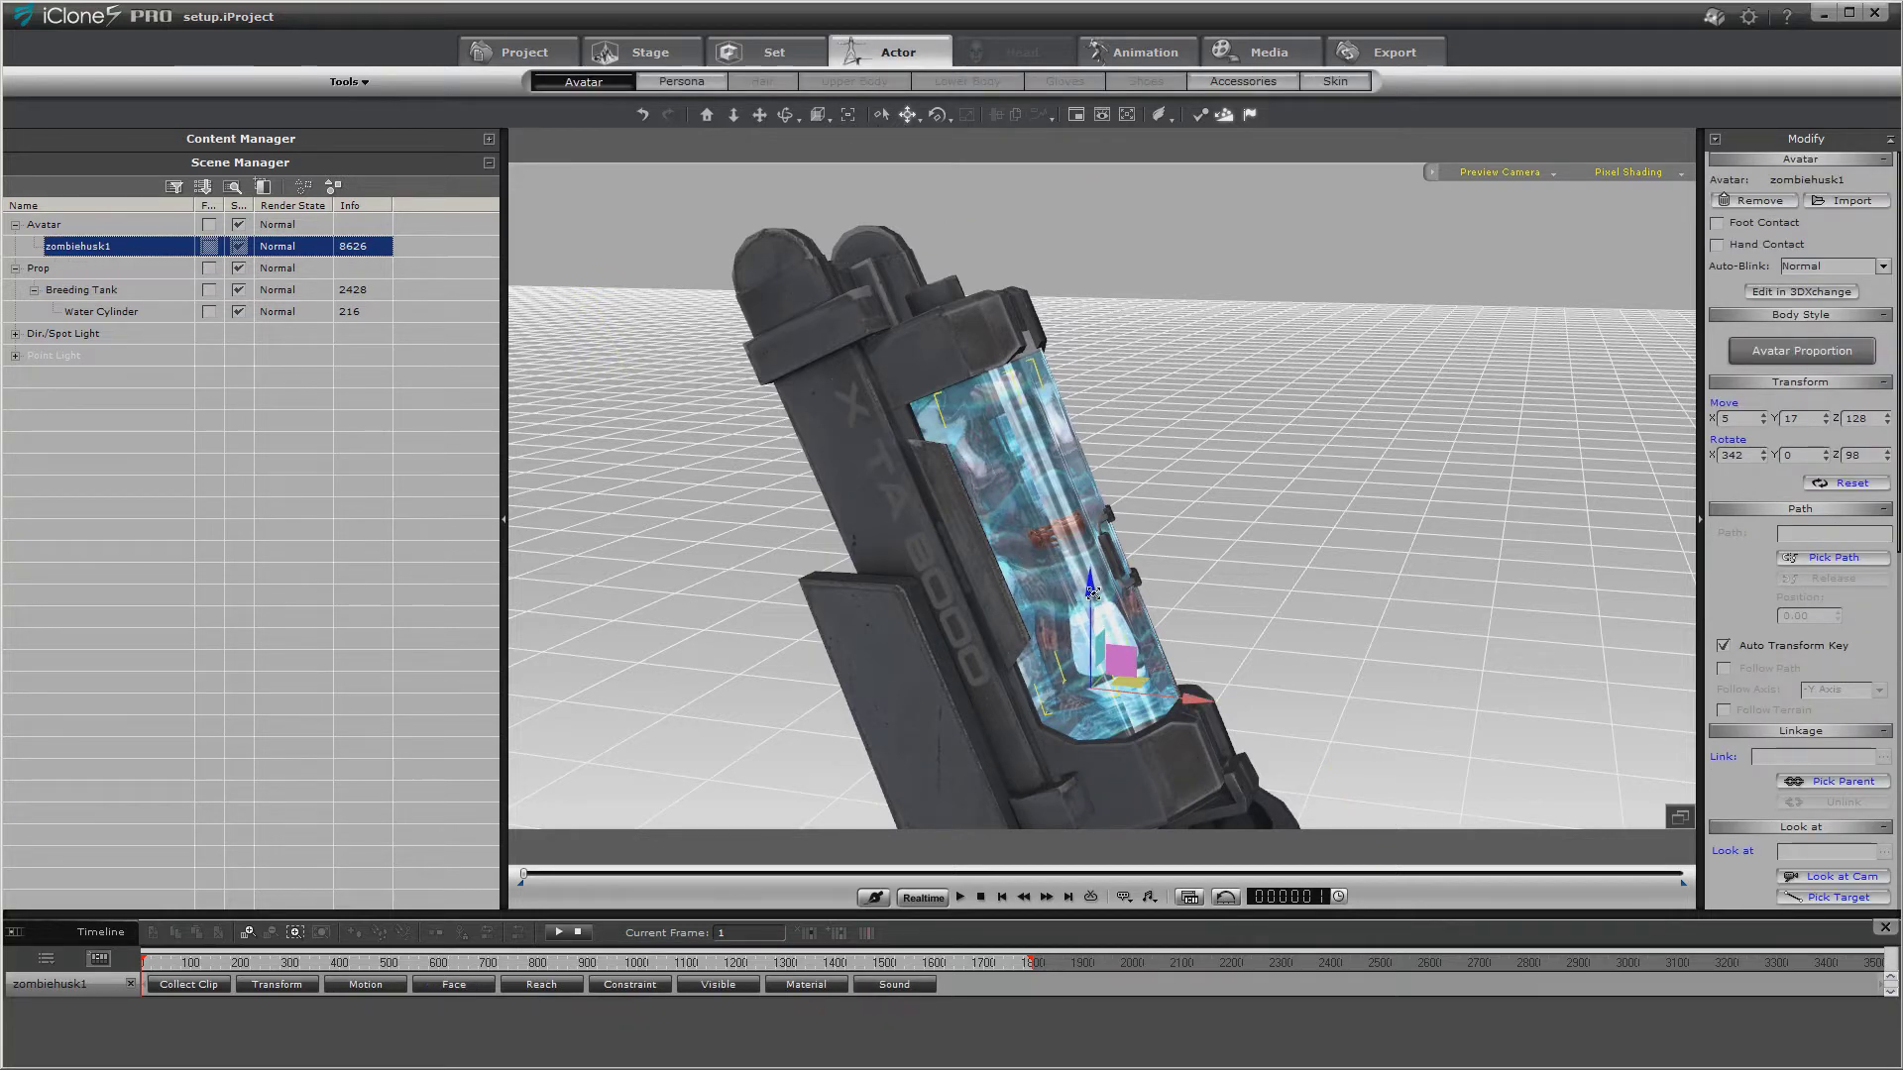
Lower zombiehusk1 to position 5, 20, 108 and hide the Prop group's tank and cylinder.
left_click_drag(1107, 637, 1111, 616)
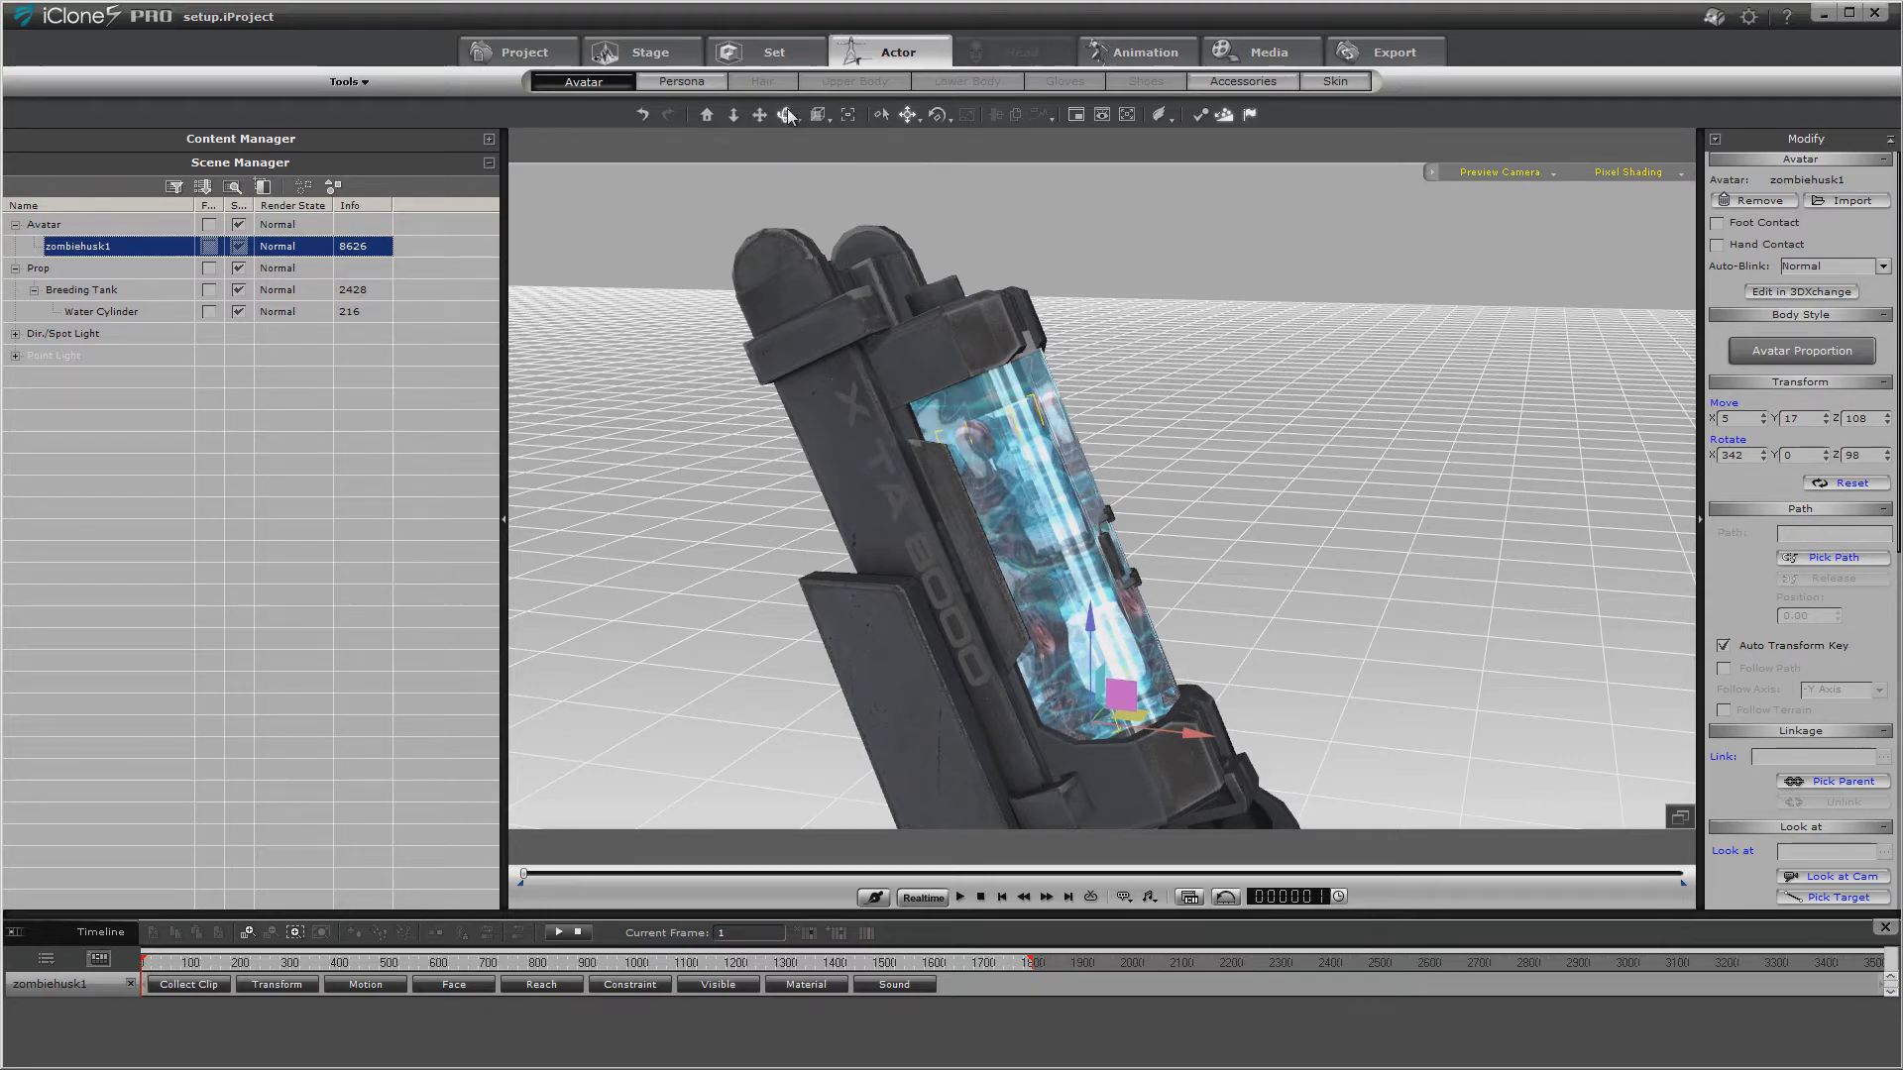
left_click_drag(788, 116, 480, 580)
left_click(909, 116)
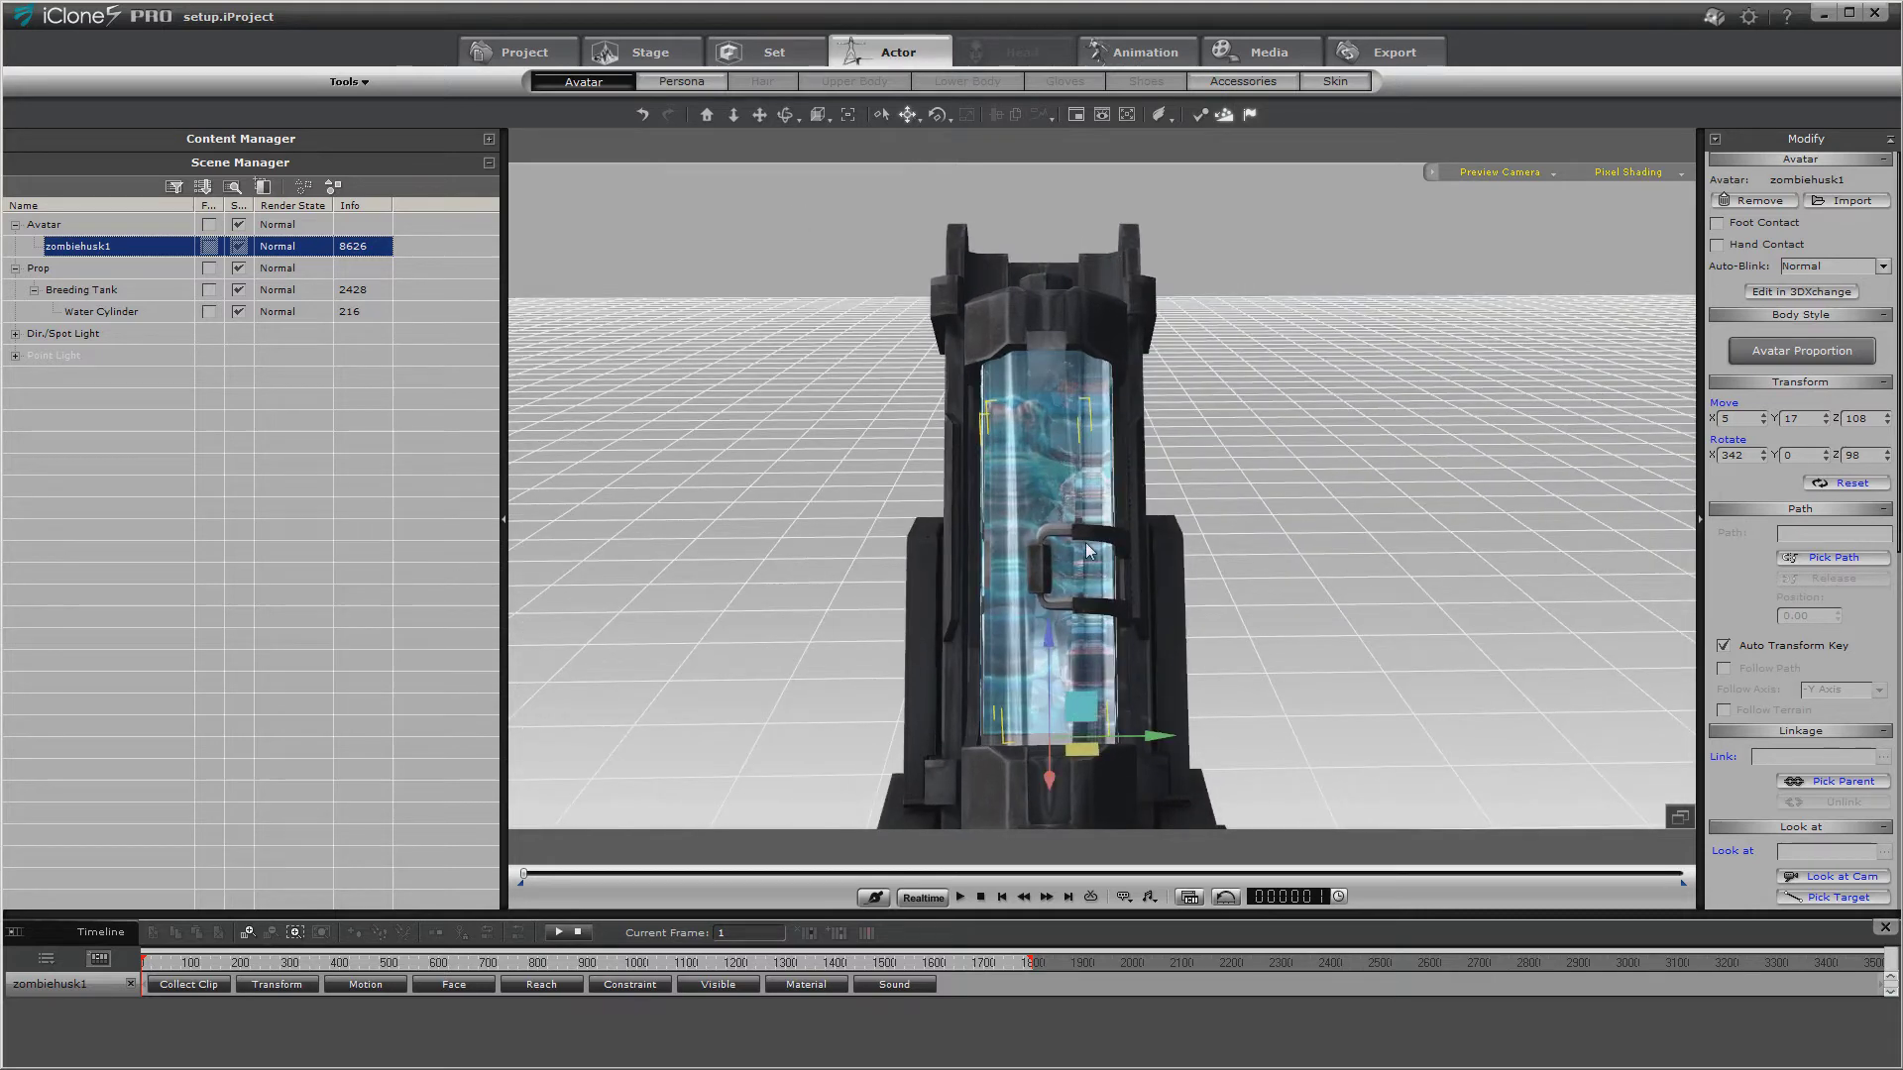
left_click_drag(1160, 737, 1161, 737)
left_click_drag(783, 116, 1117, 591)
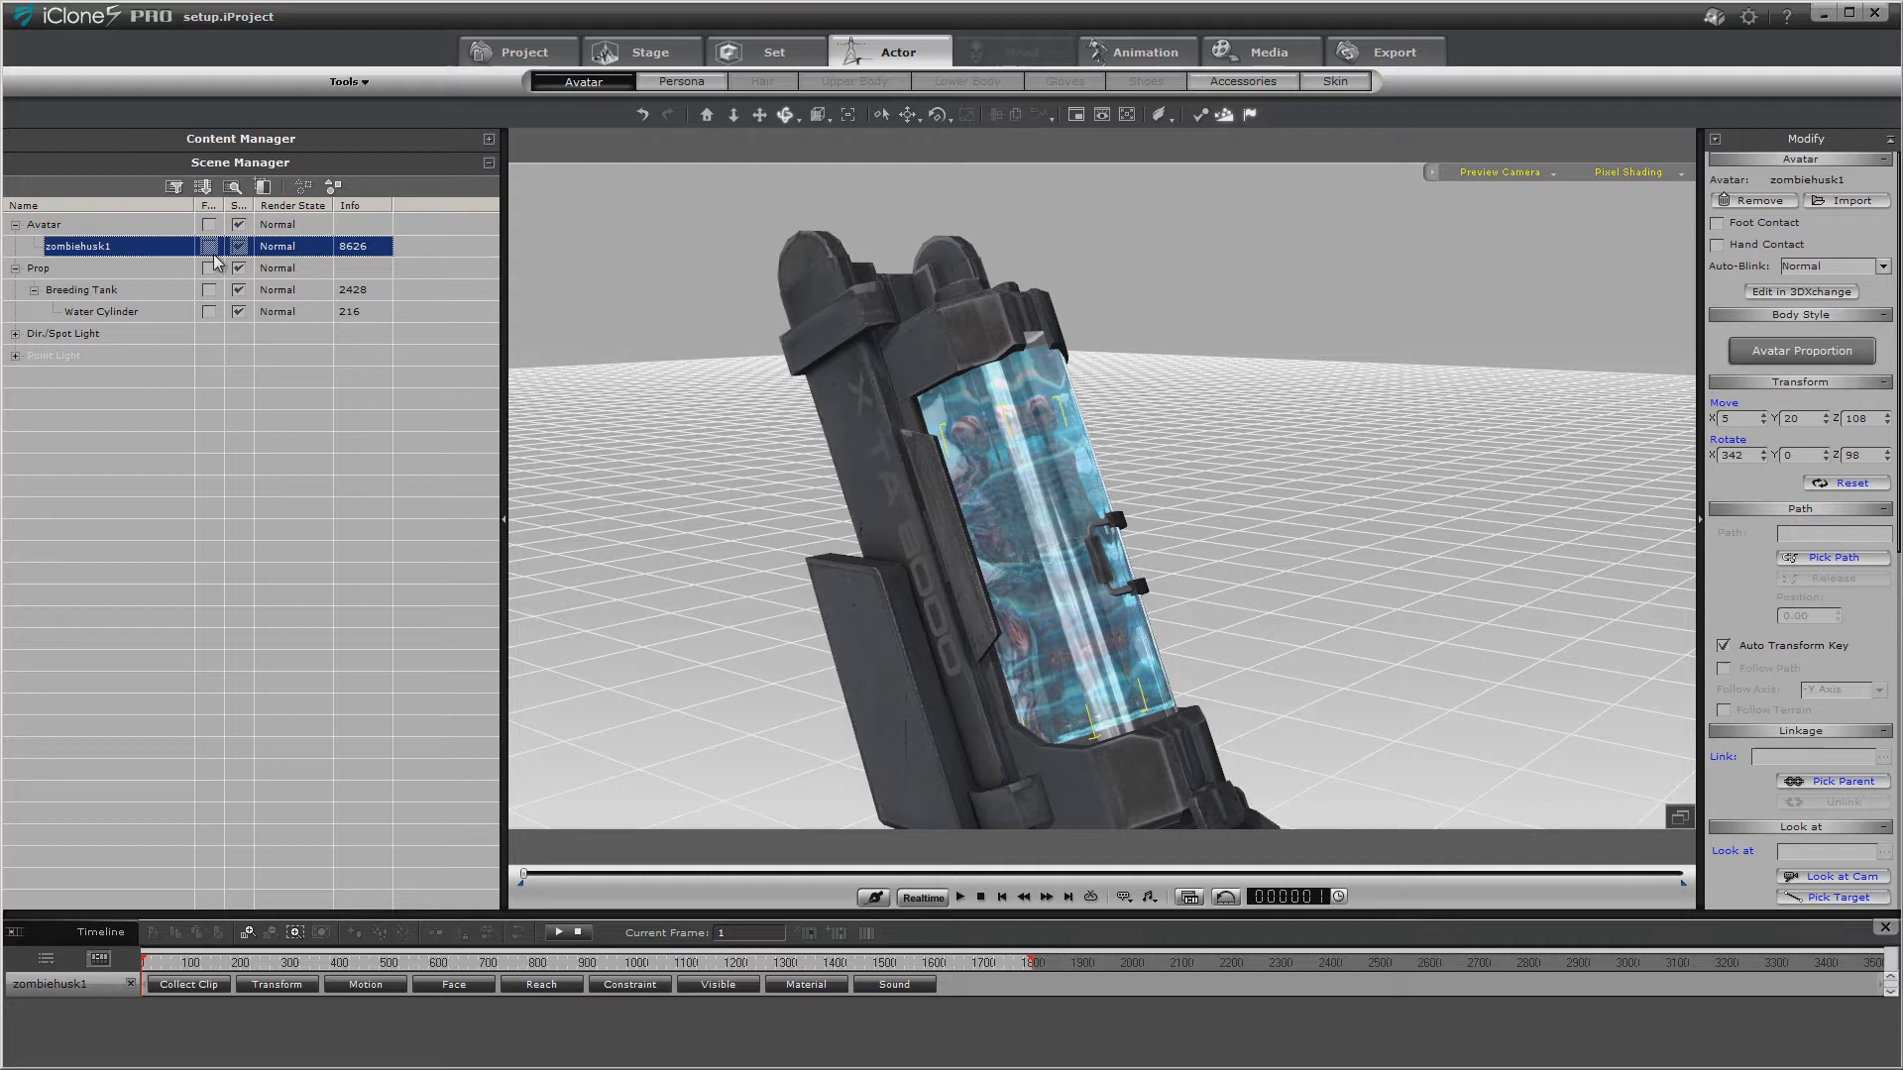
left_click(245, 278)
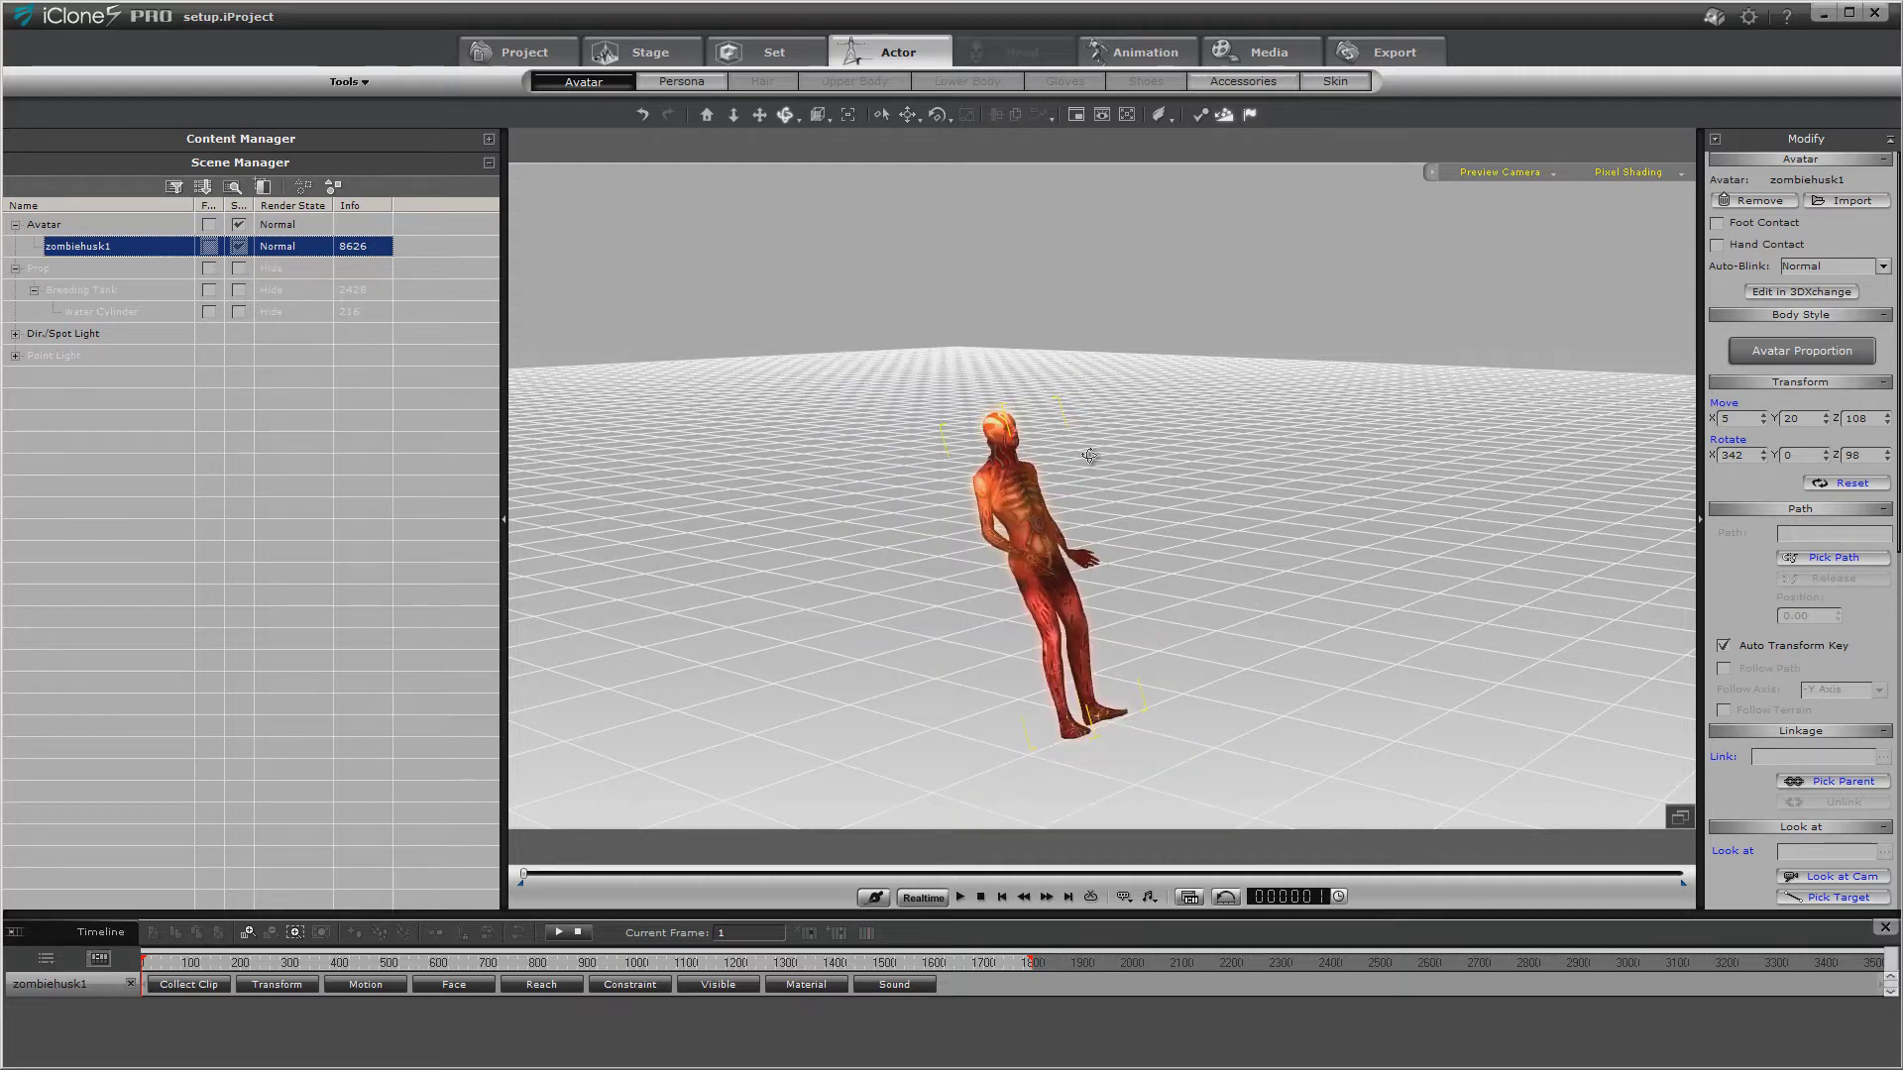
Record a Motion Puppet performance with the 01_Natural2 profile for zombiehusk1 through frame 1800.
left_click(1170, 56)
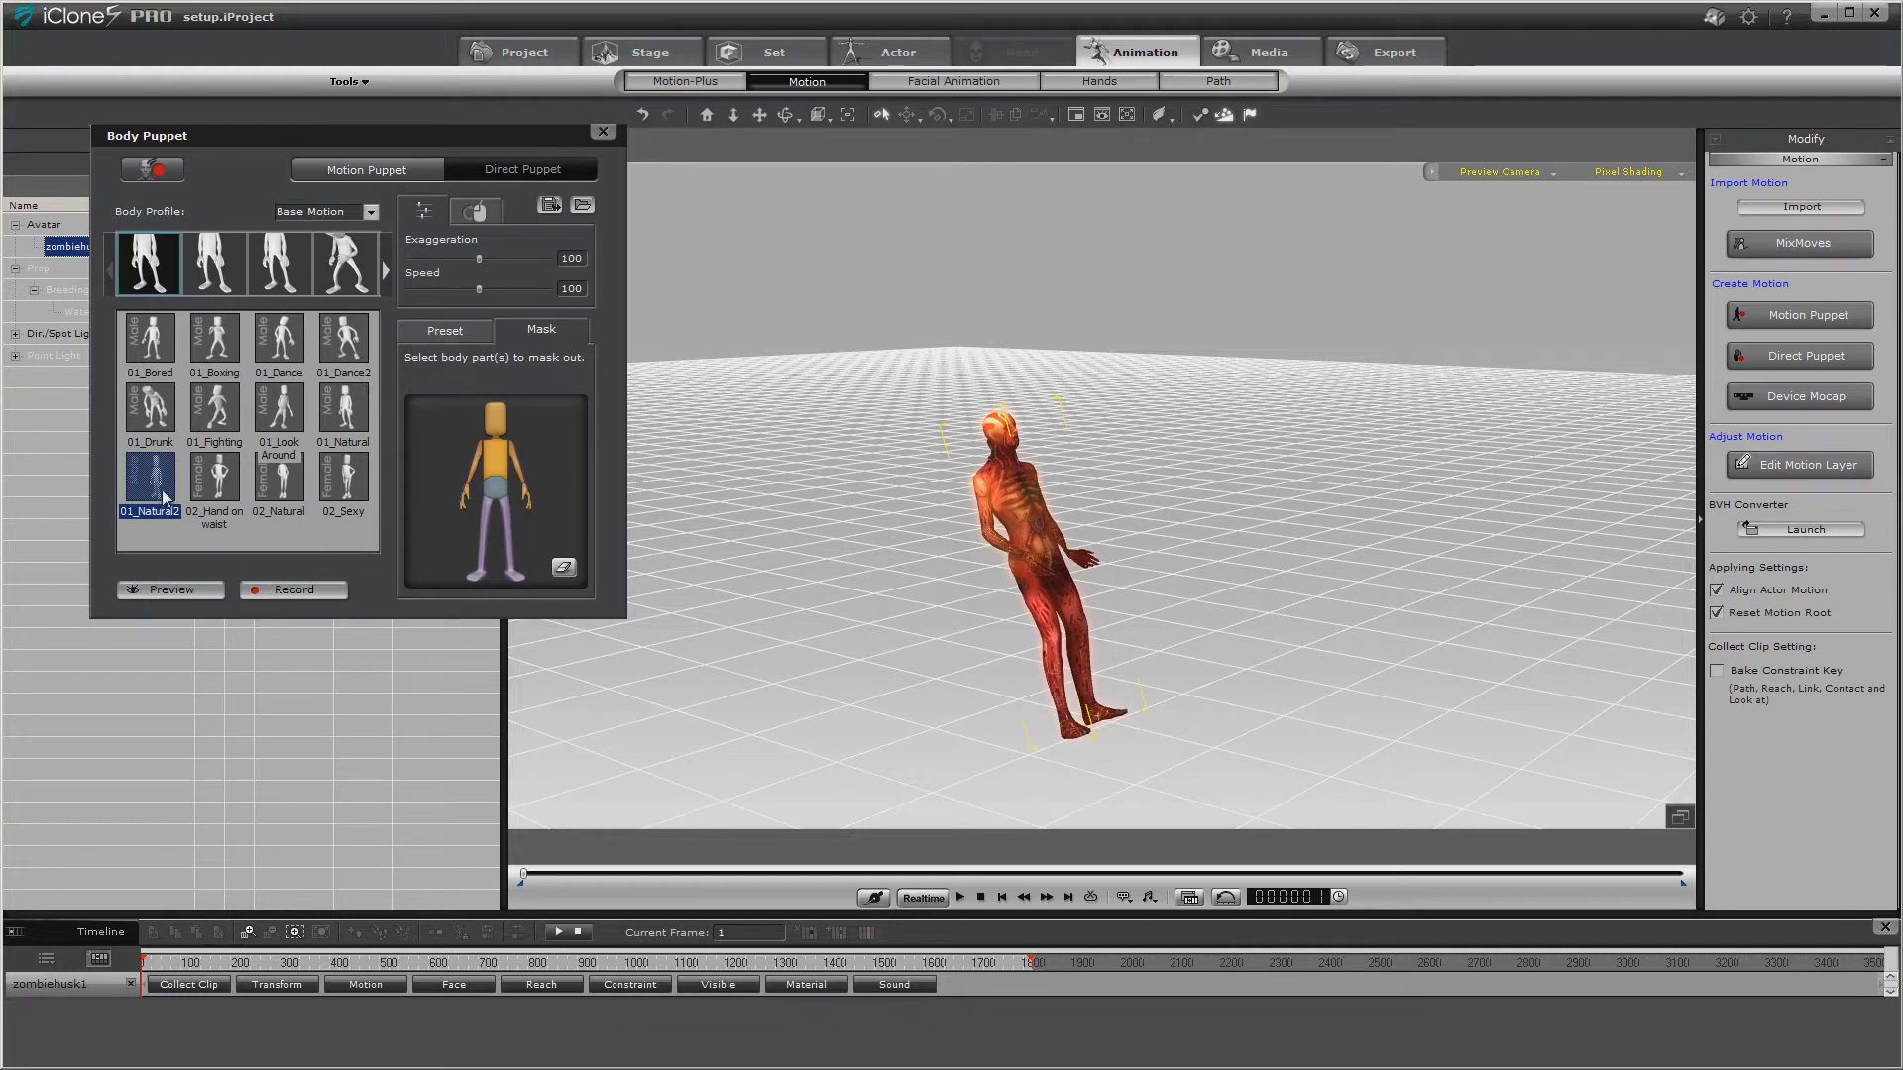
left_click(295, 591)
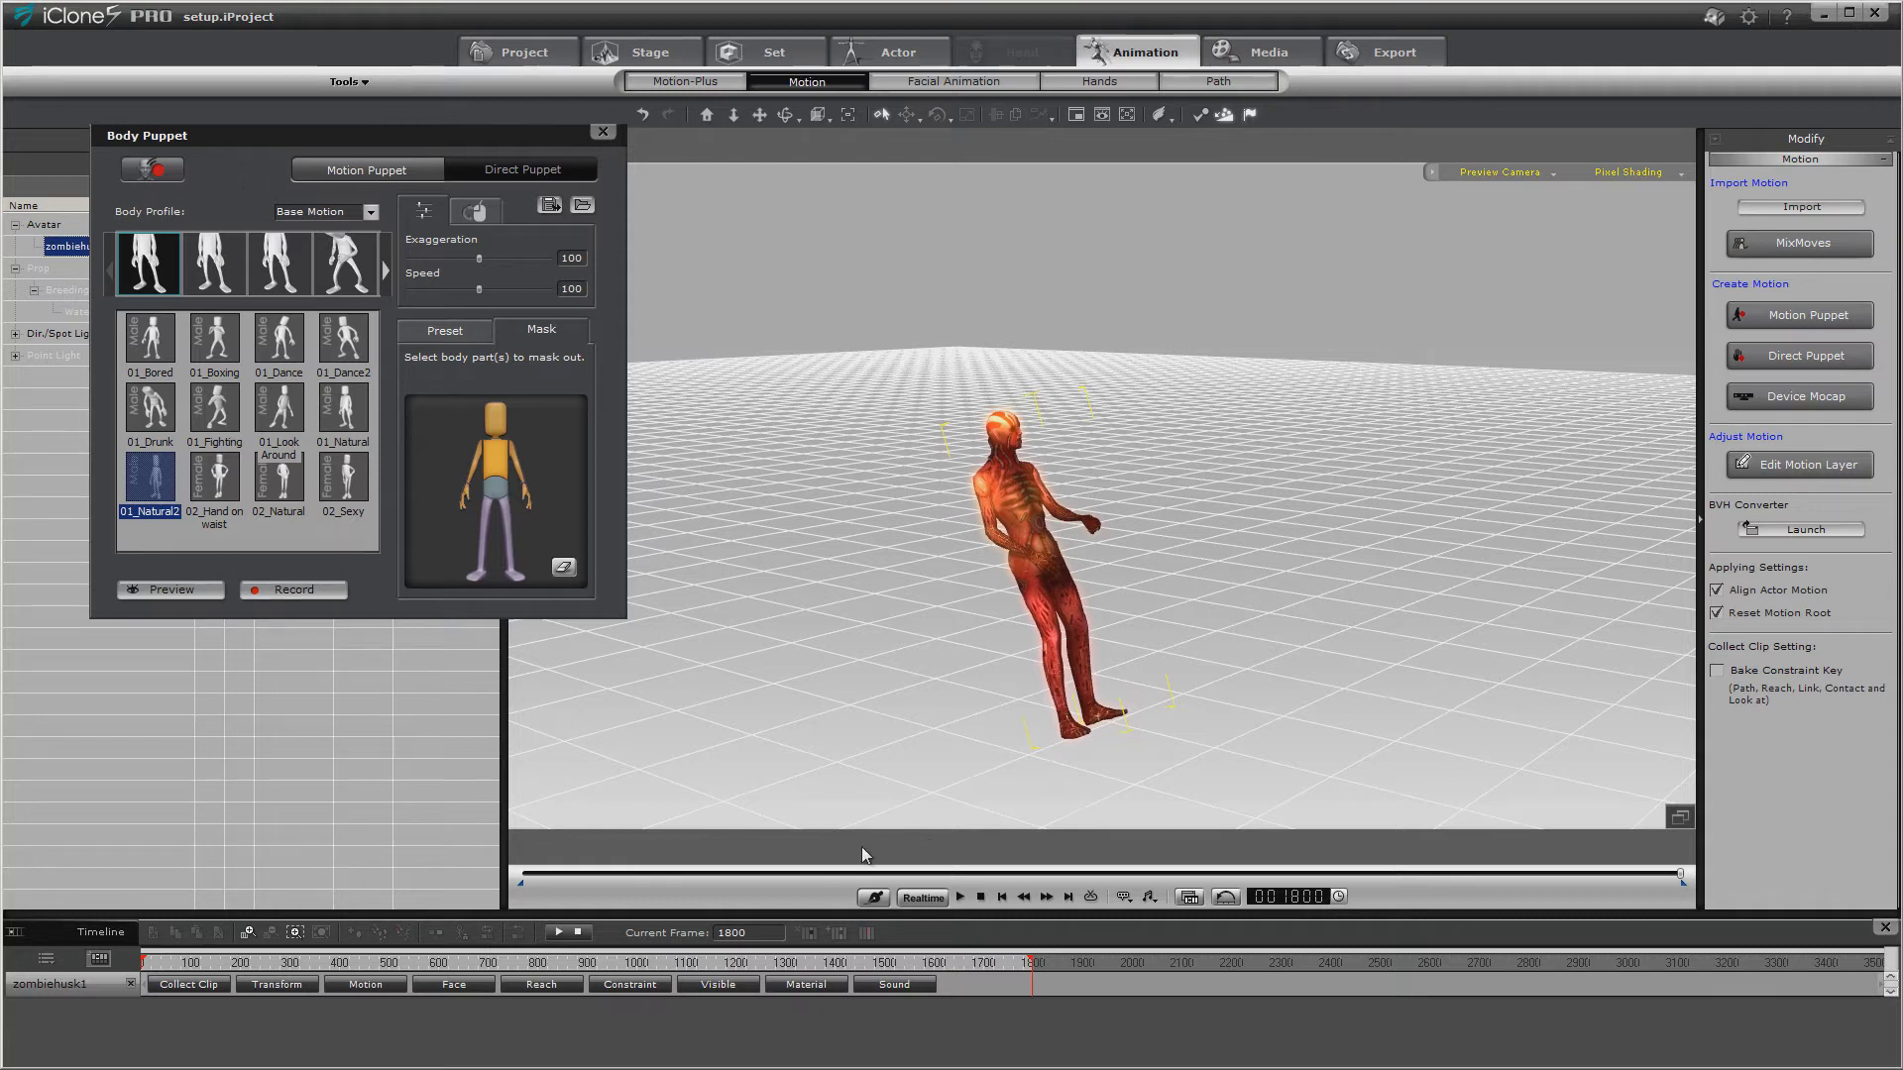
Close the Body Puppet panel, rewind to frame 1, and make the tank and cylinder visible again.
left_click(602, 132)
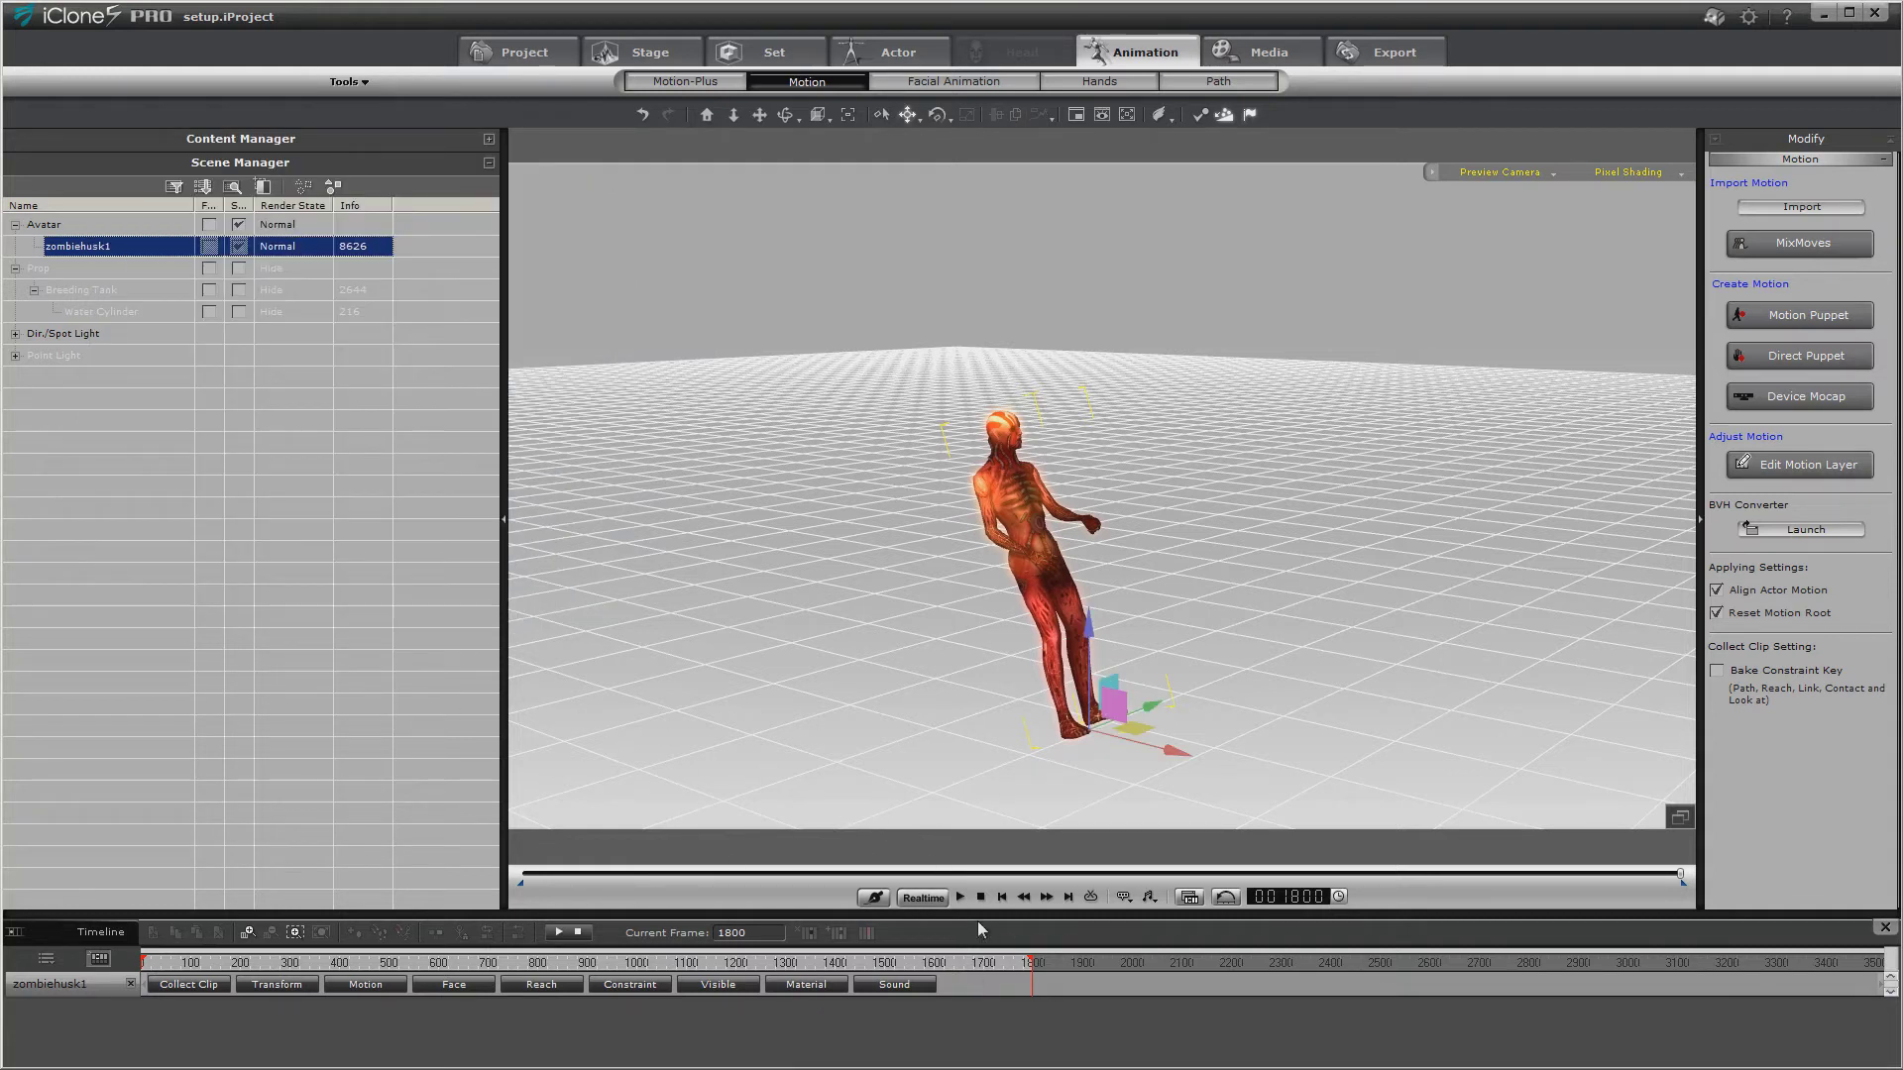
left_click(1003, 896)
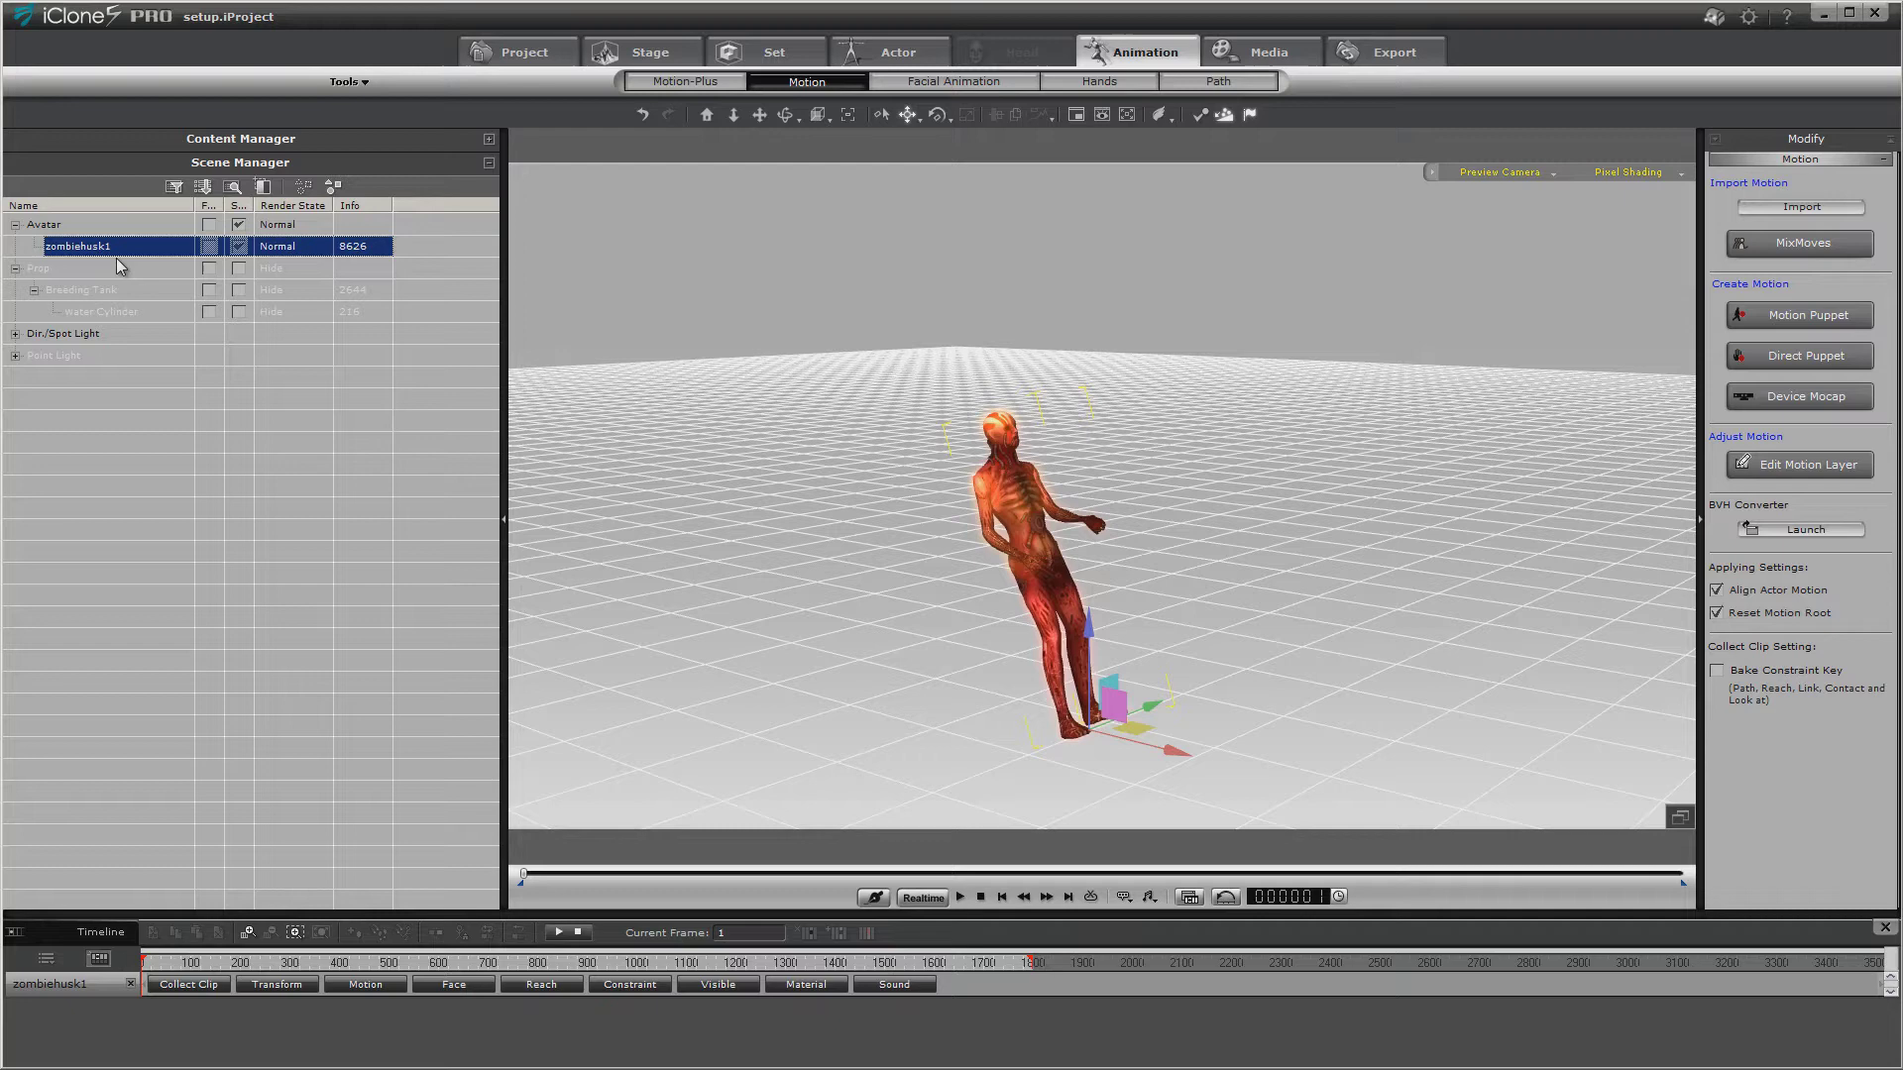
left_click(239, 268)
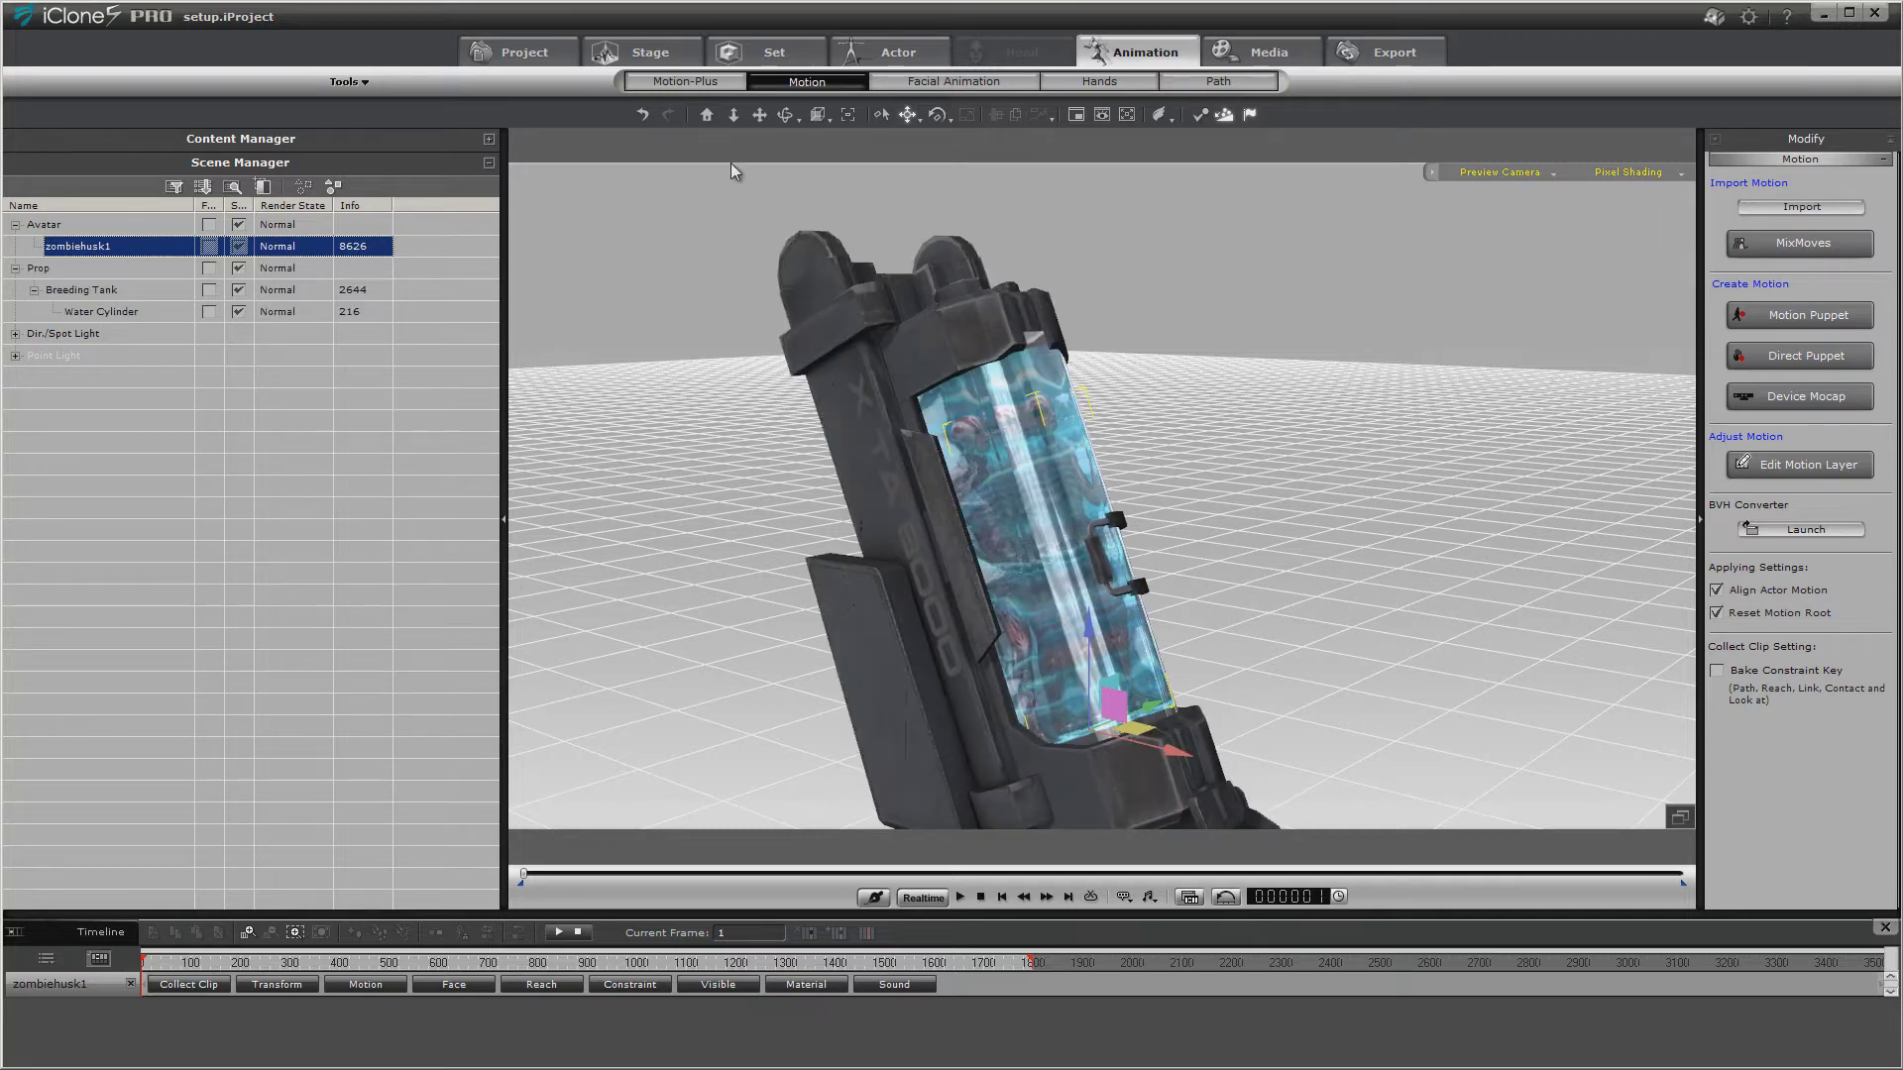
left_click_drag(759, 114, 761, 148)
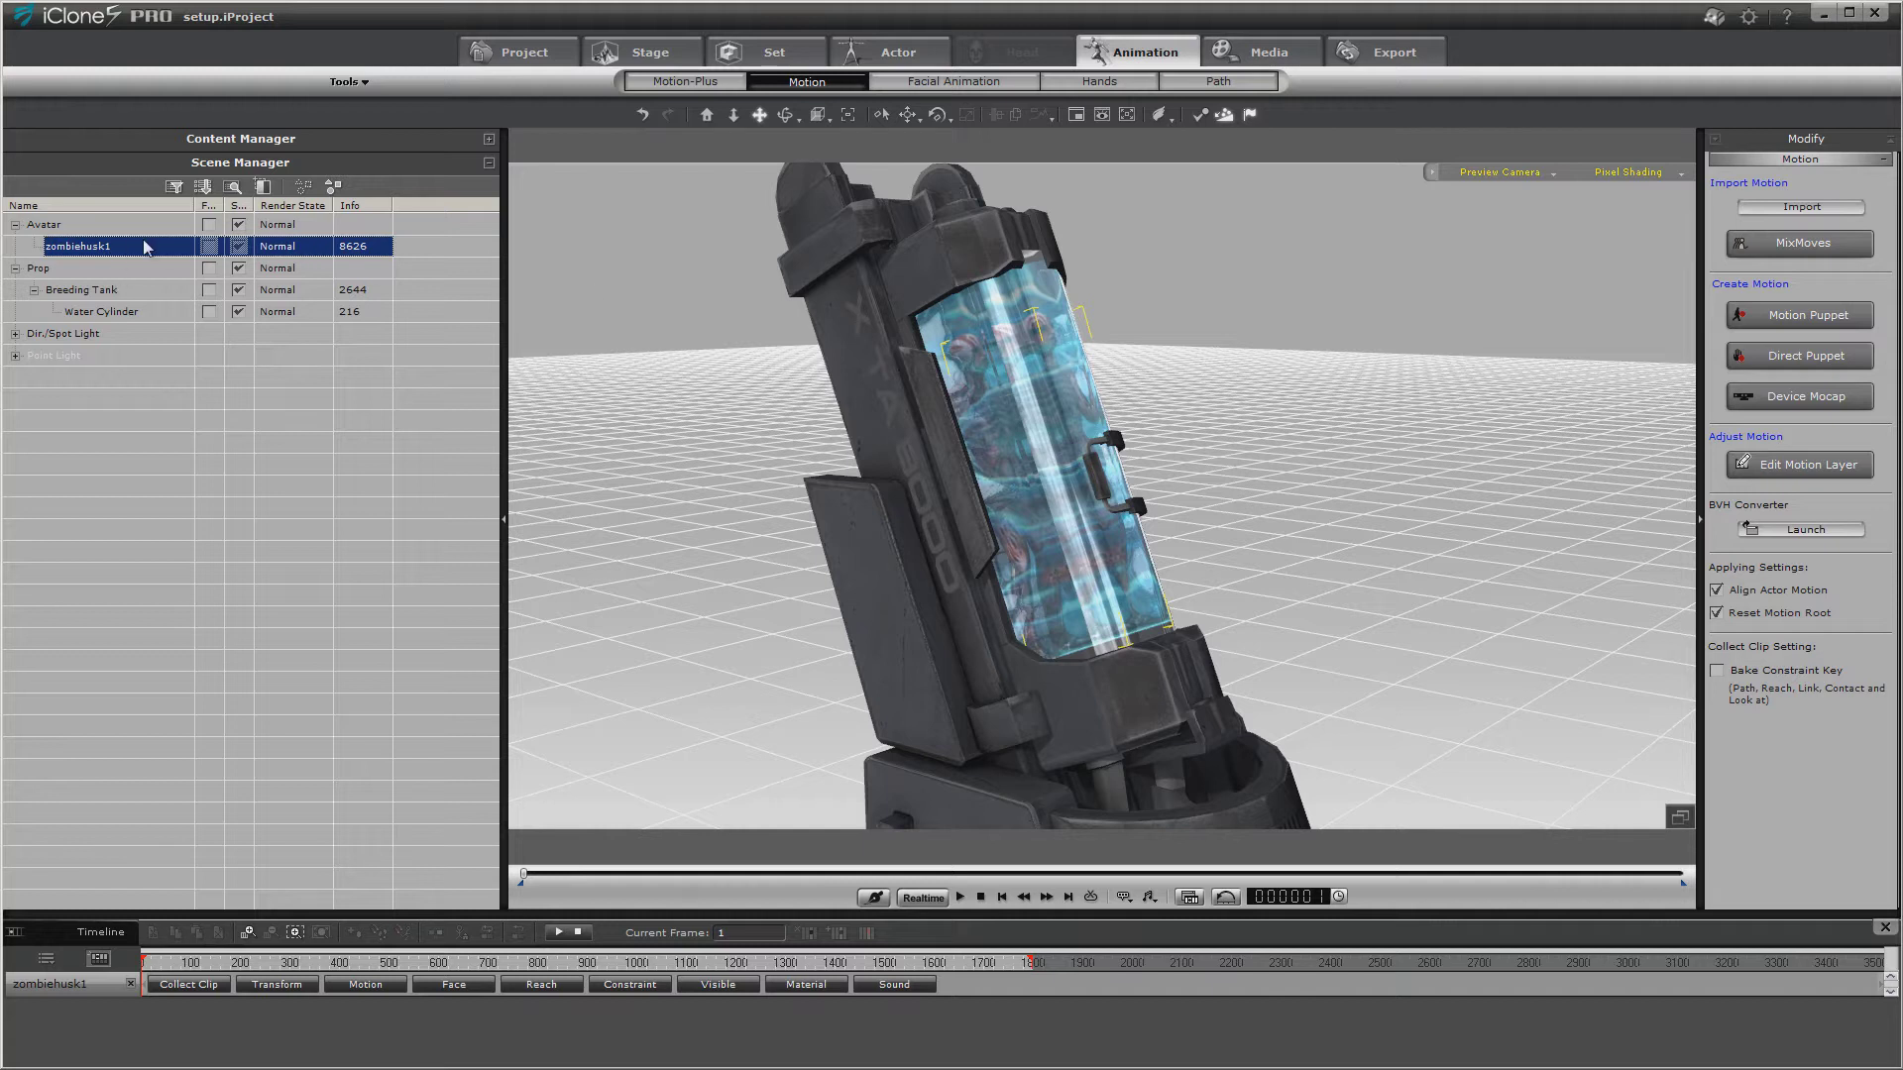
Rotate one of the zombie's bones via Edit Motion Layer to adjust its pose.
right_click(996, 459)
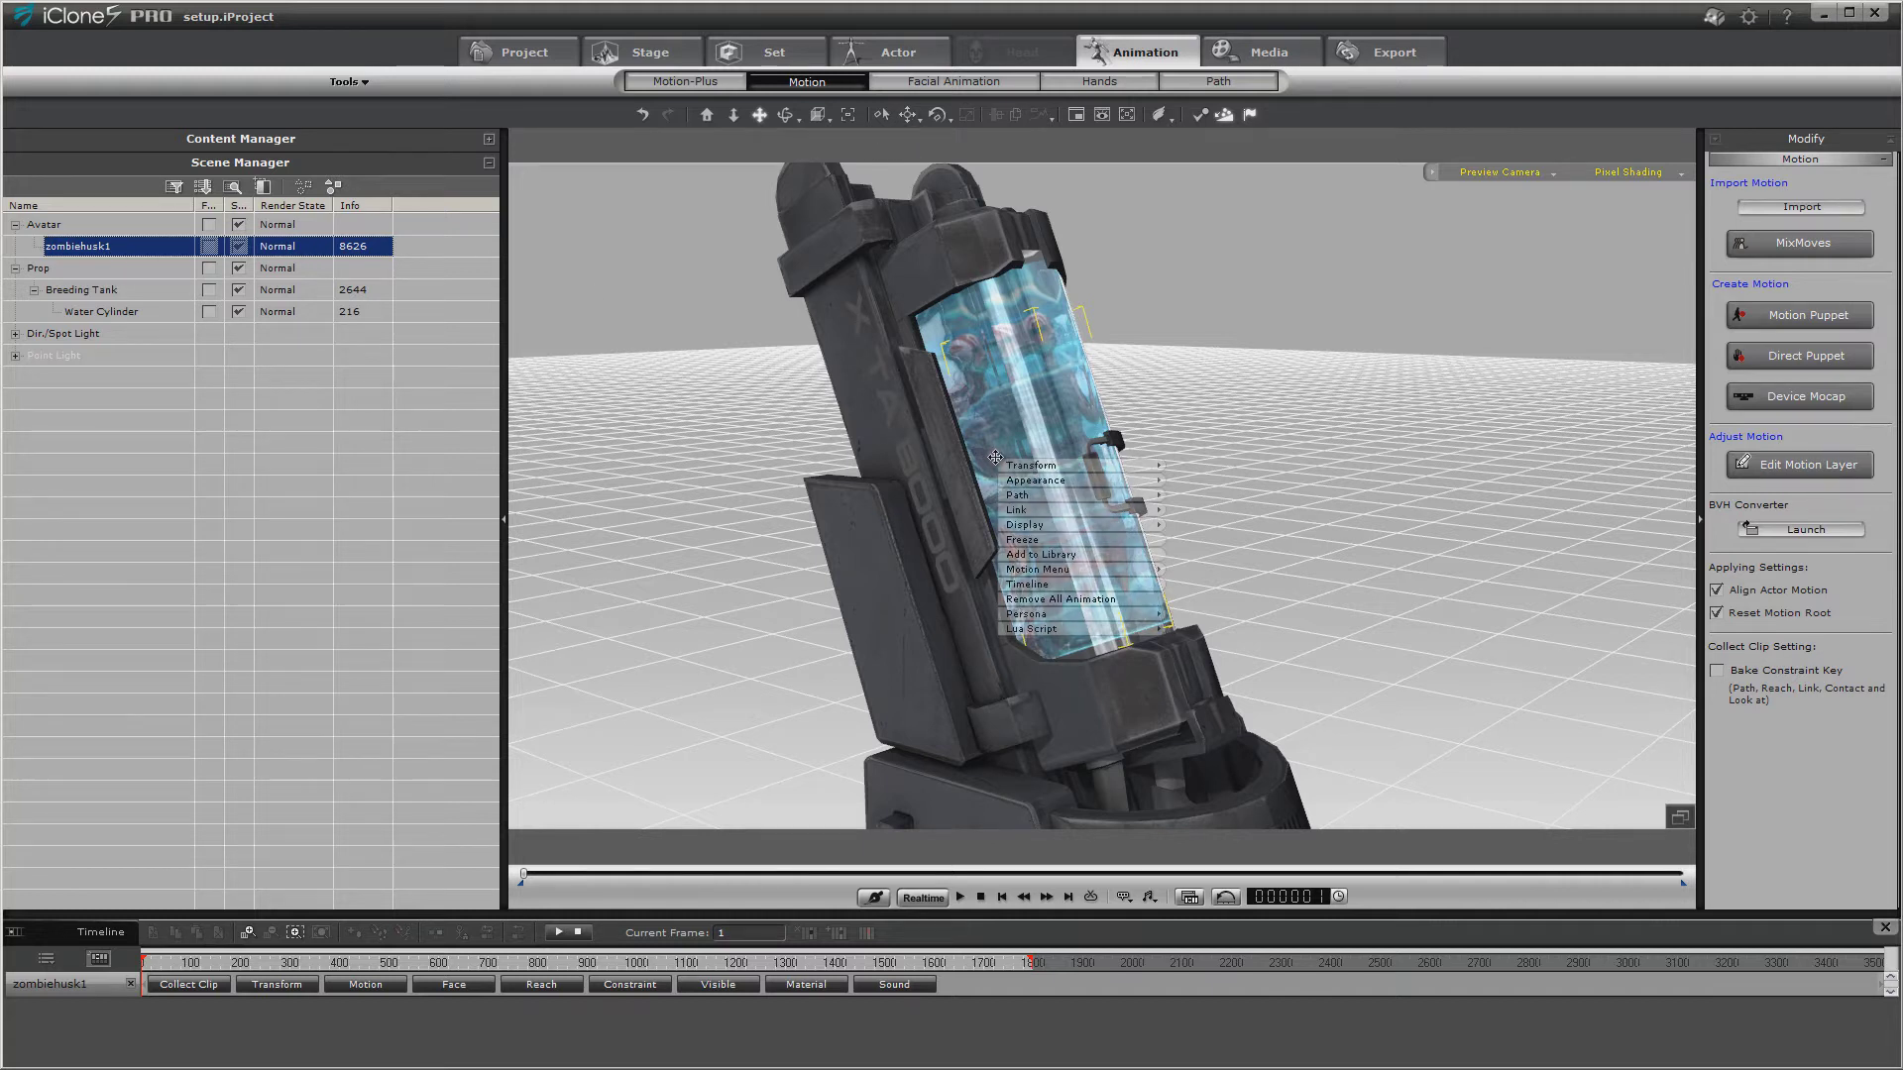
mouse_move(1102, 573)
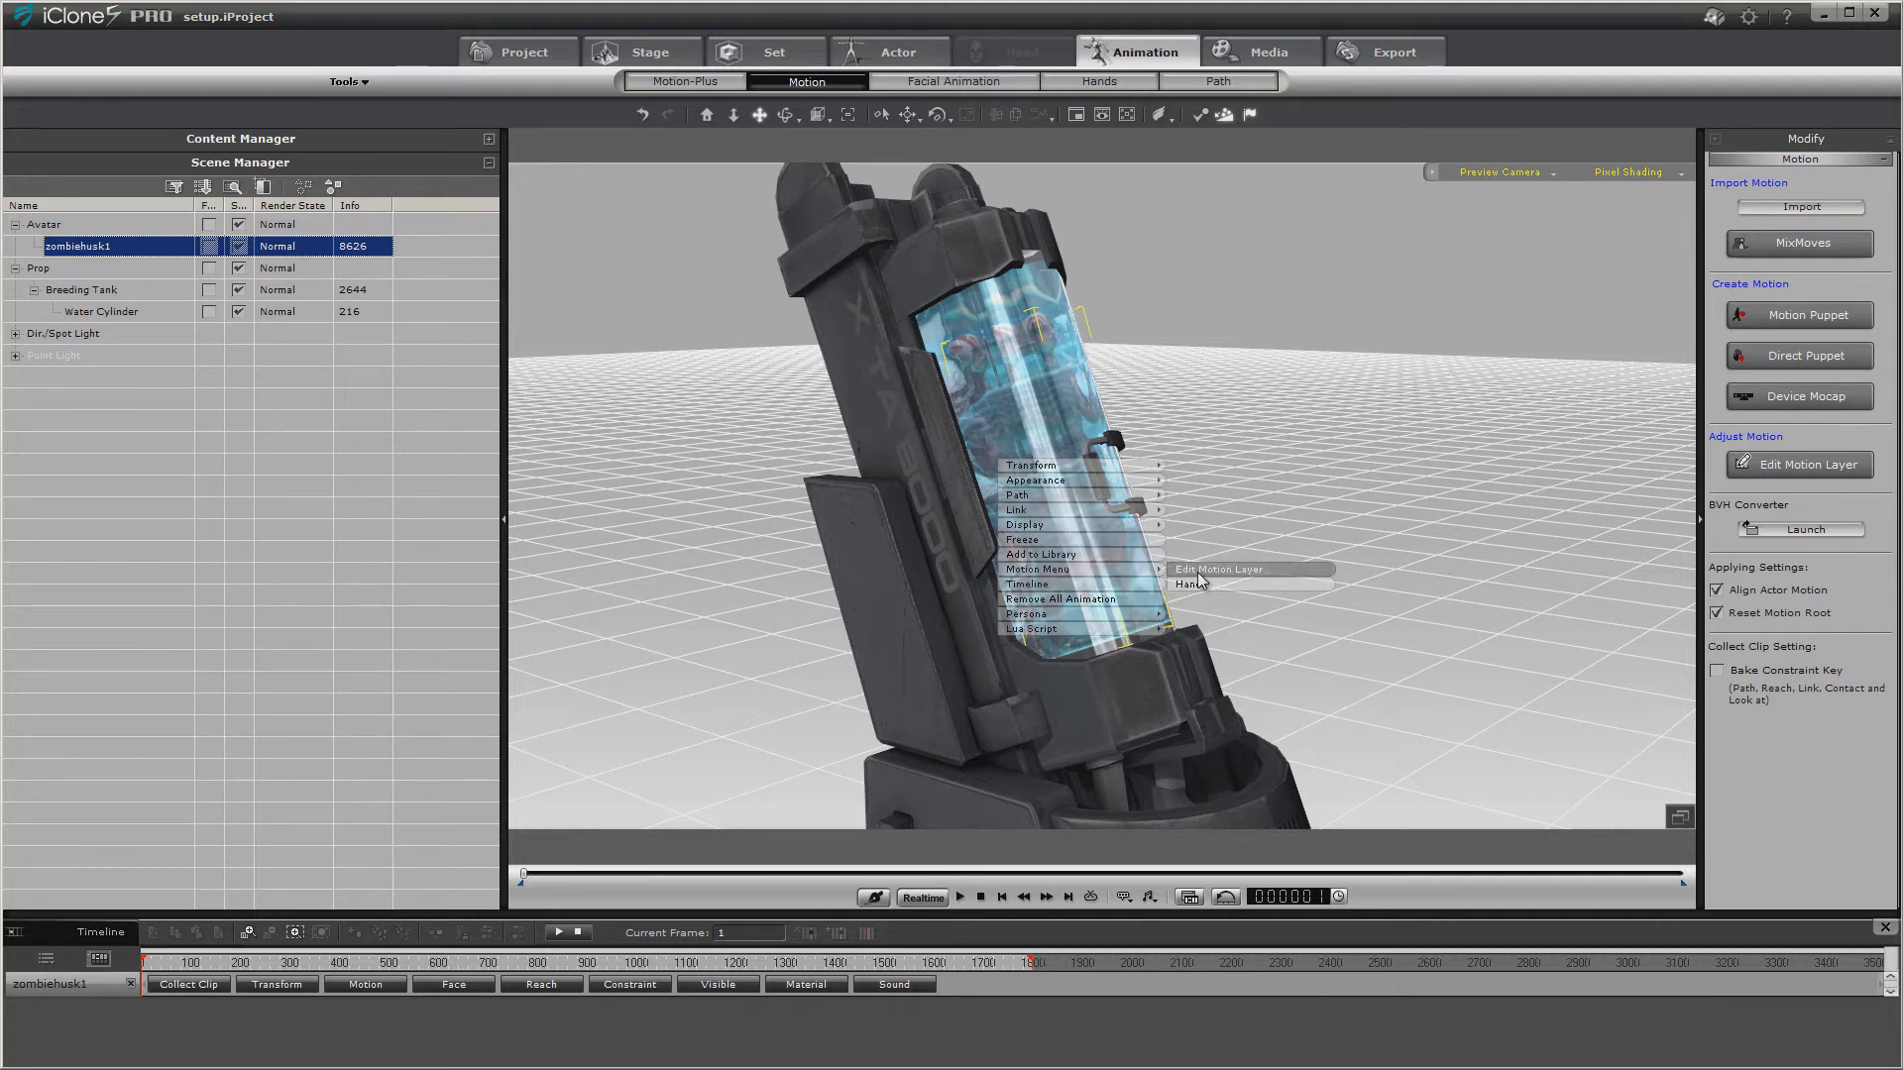
left_click(1200, 580)
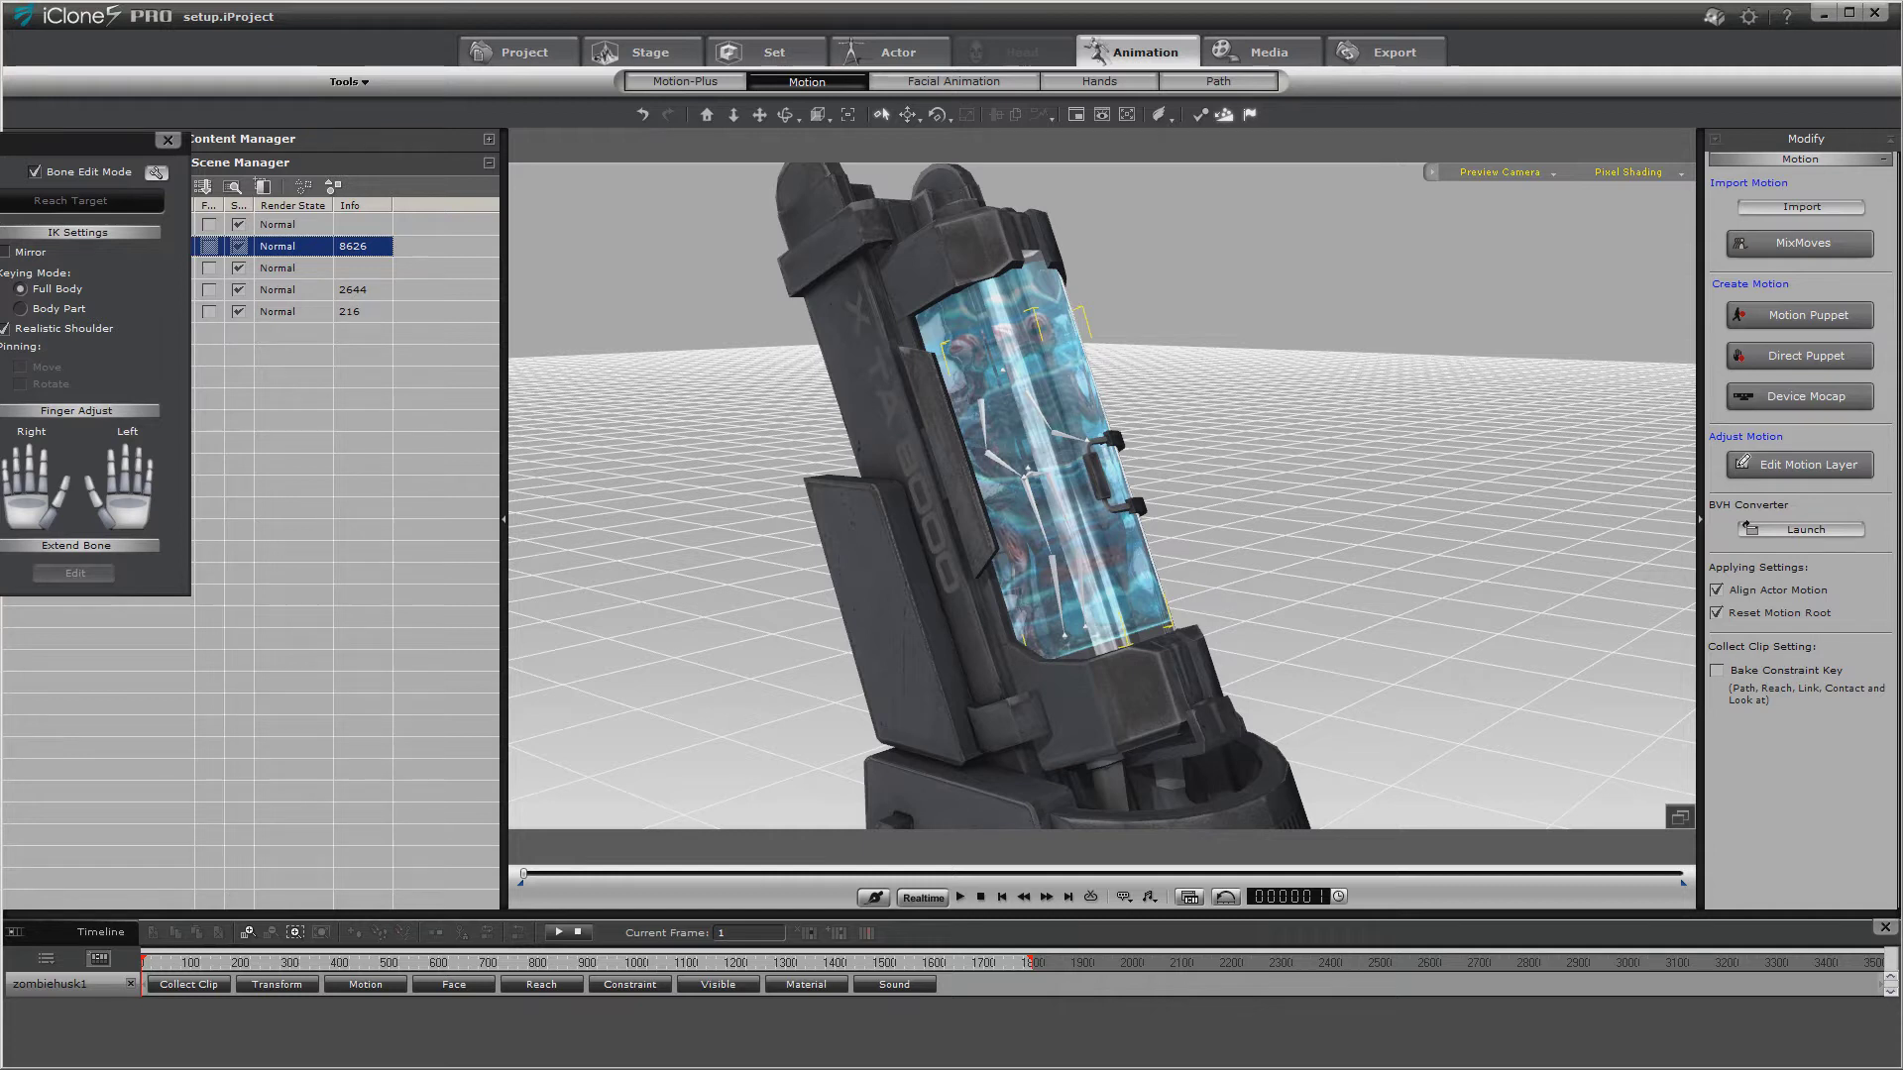
left_click(937, 114)
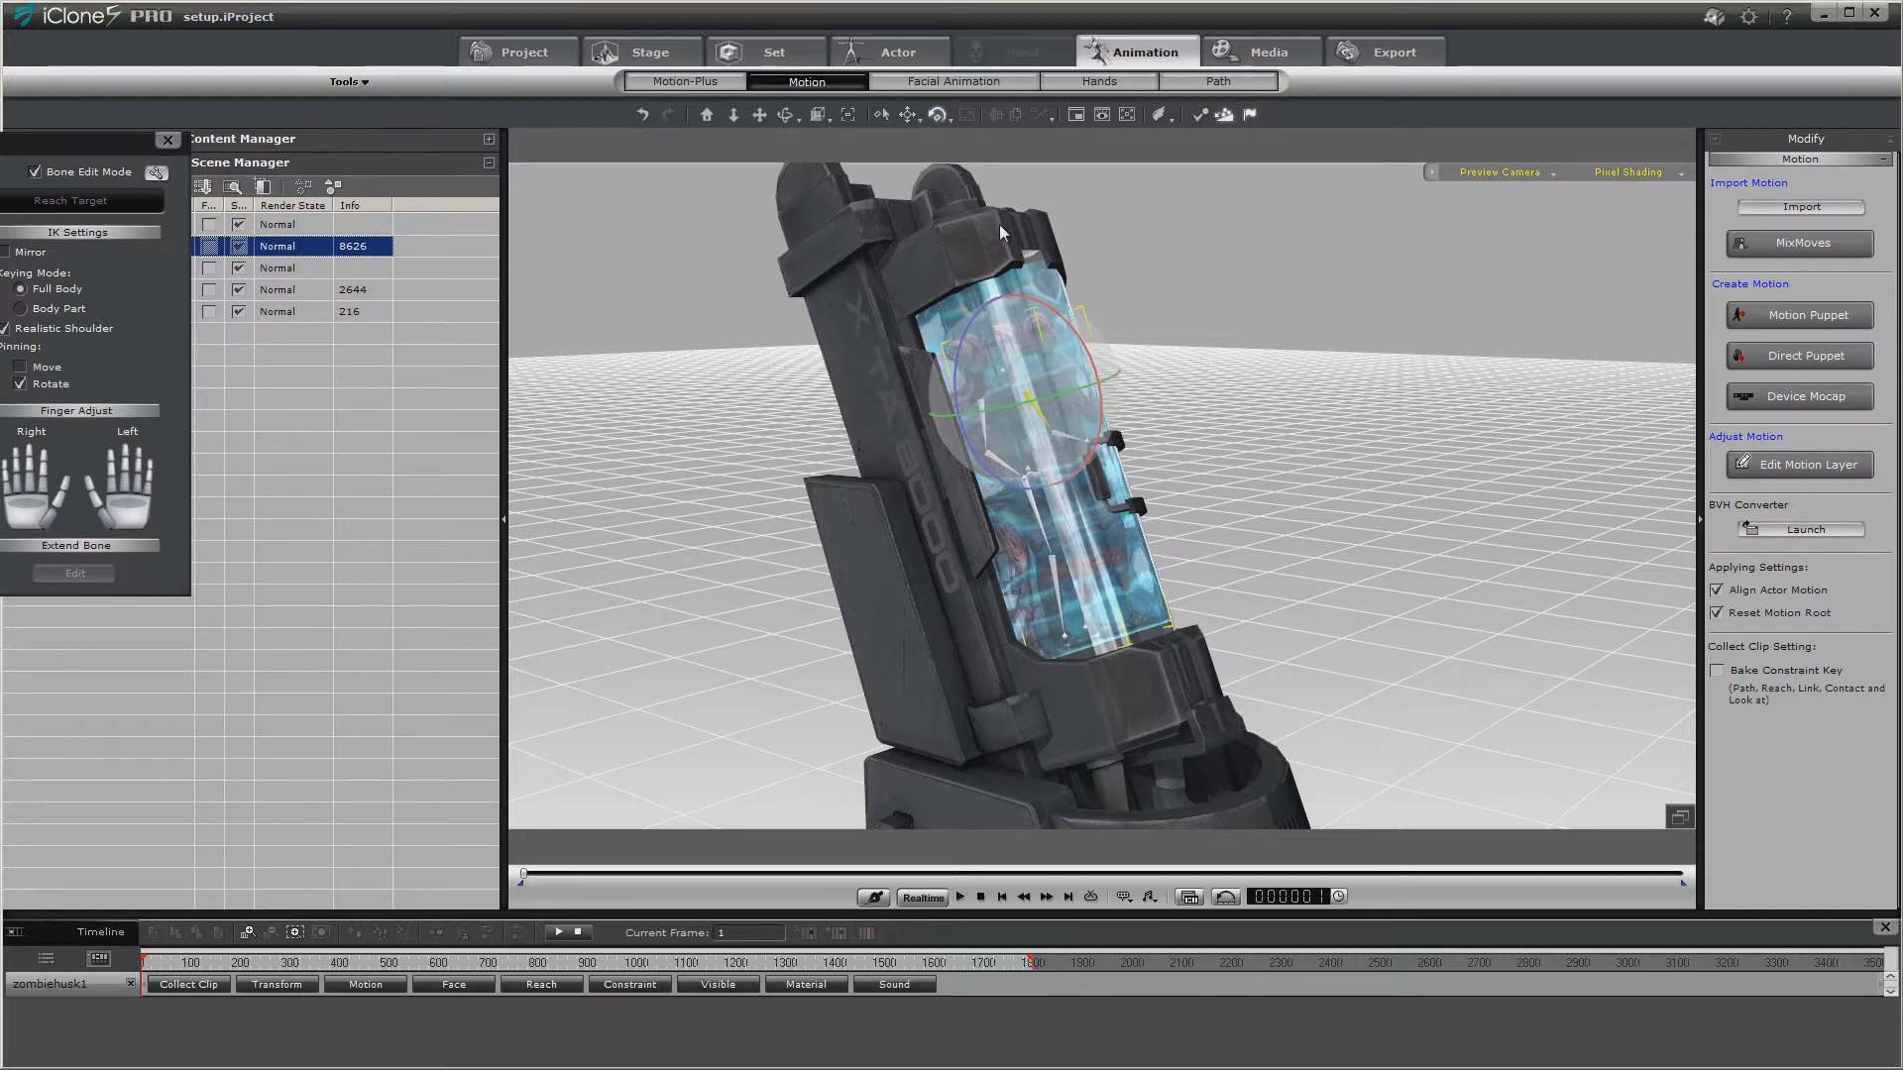
left_click_drag(1083, 338, 1085, 347)
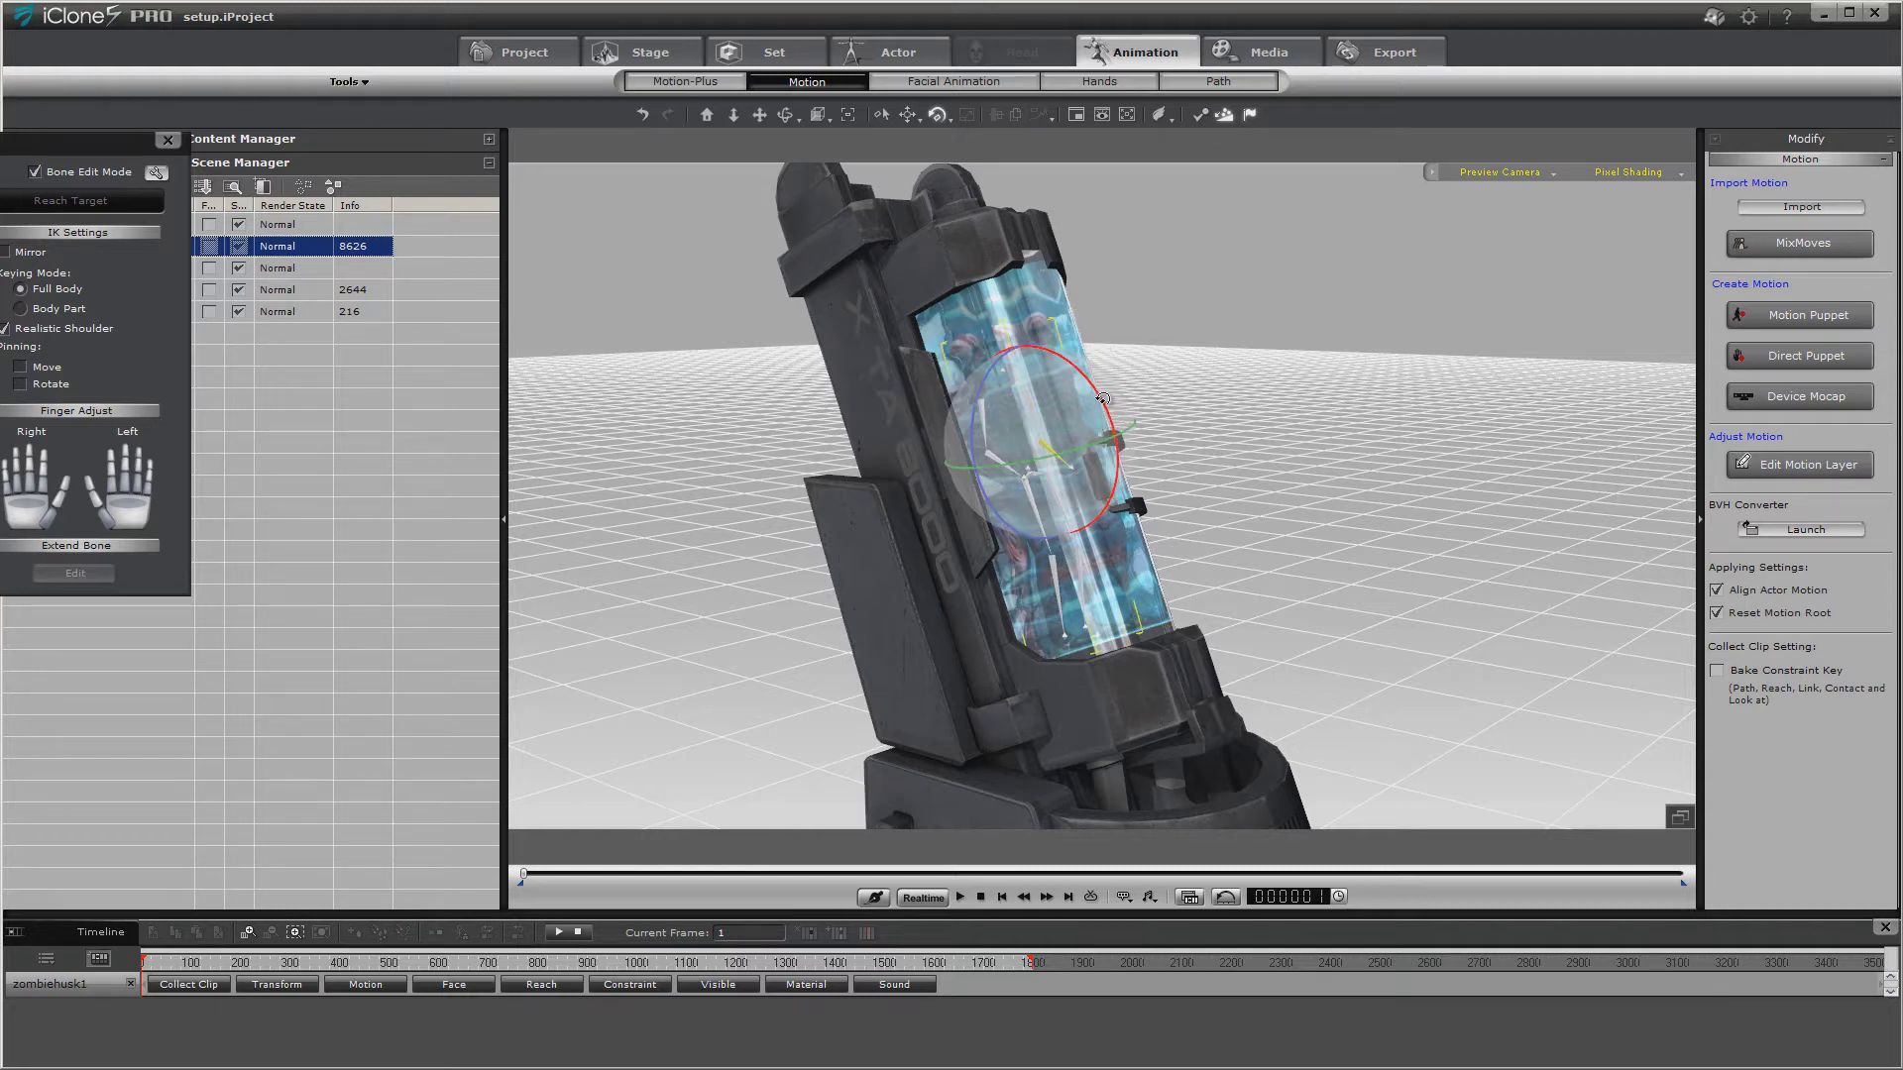
left_click_drag(1116, 419, 1117, 432)
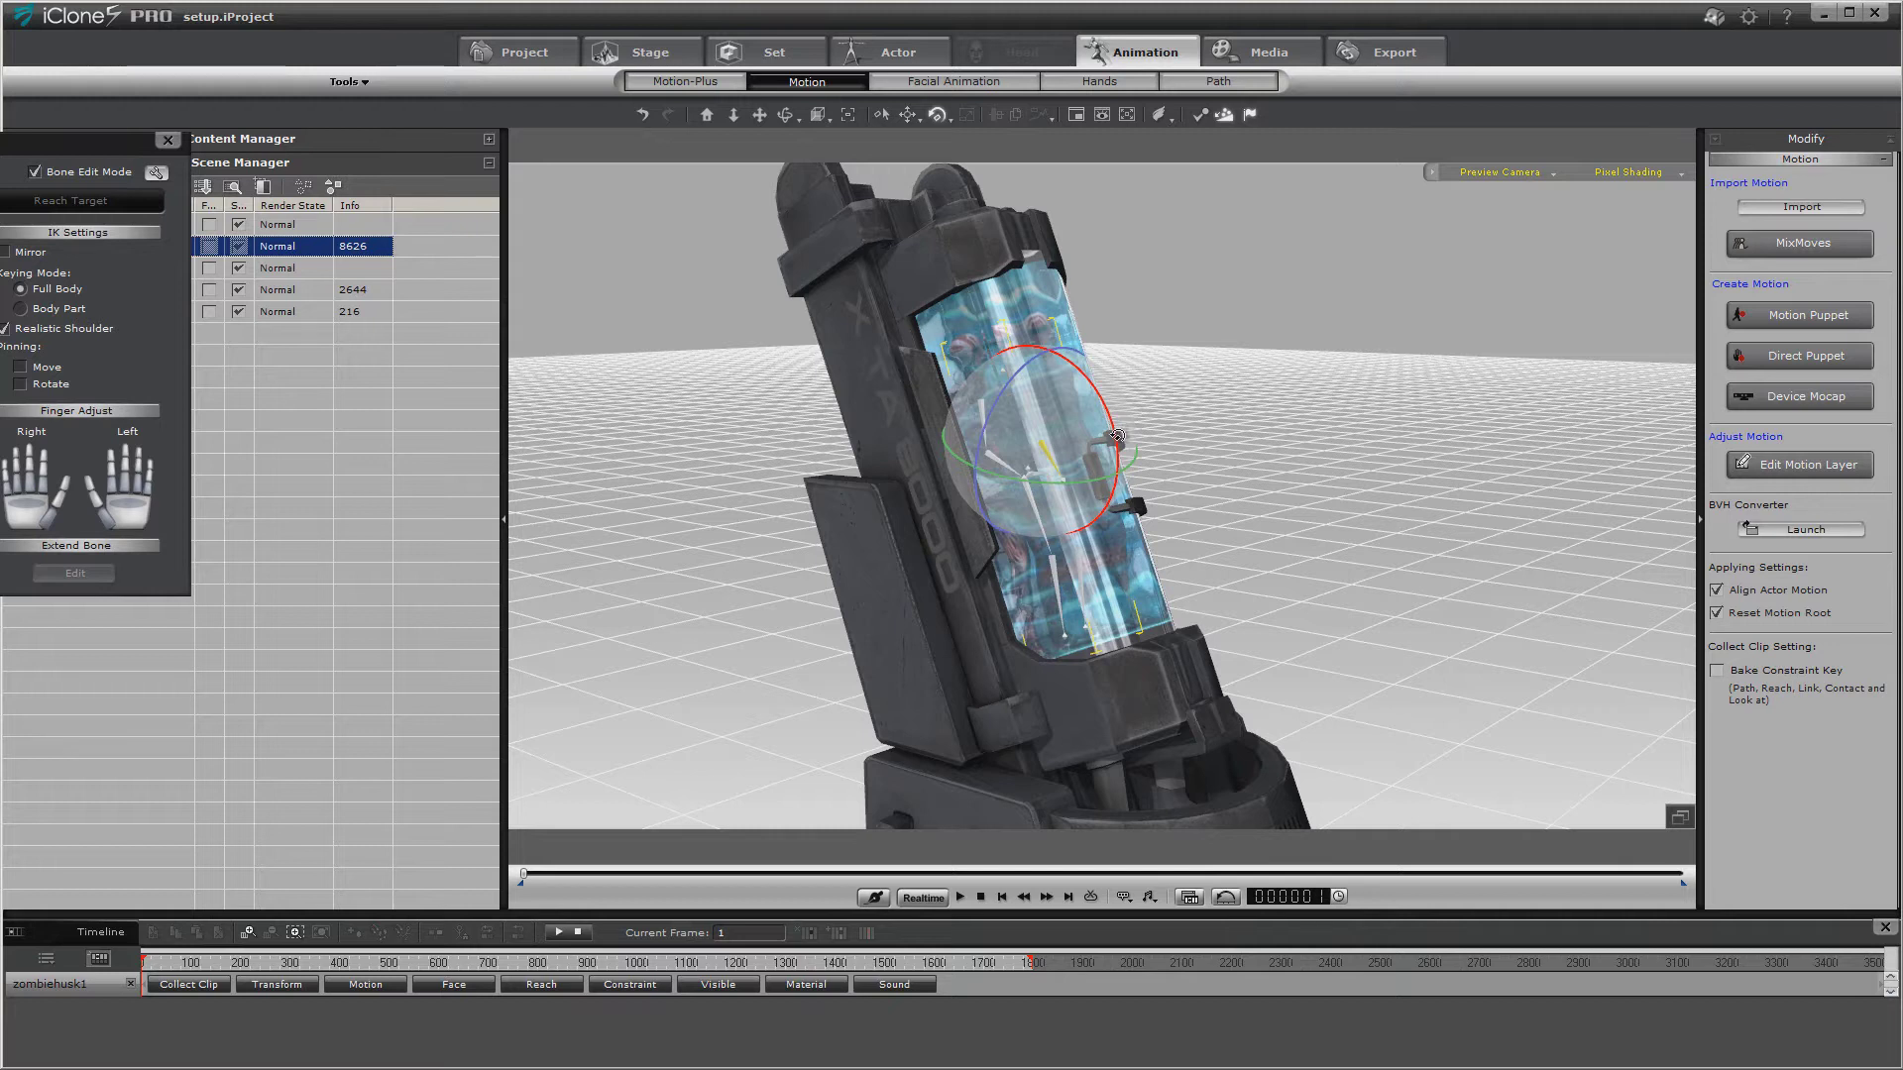
left_click(167, 140)
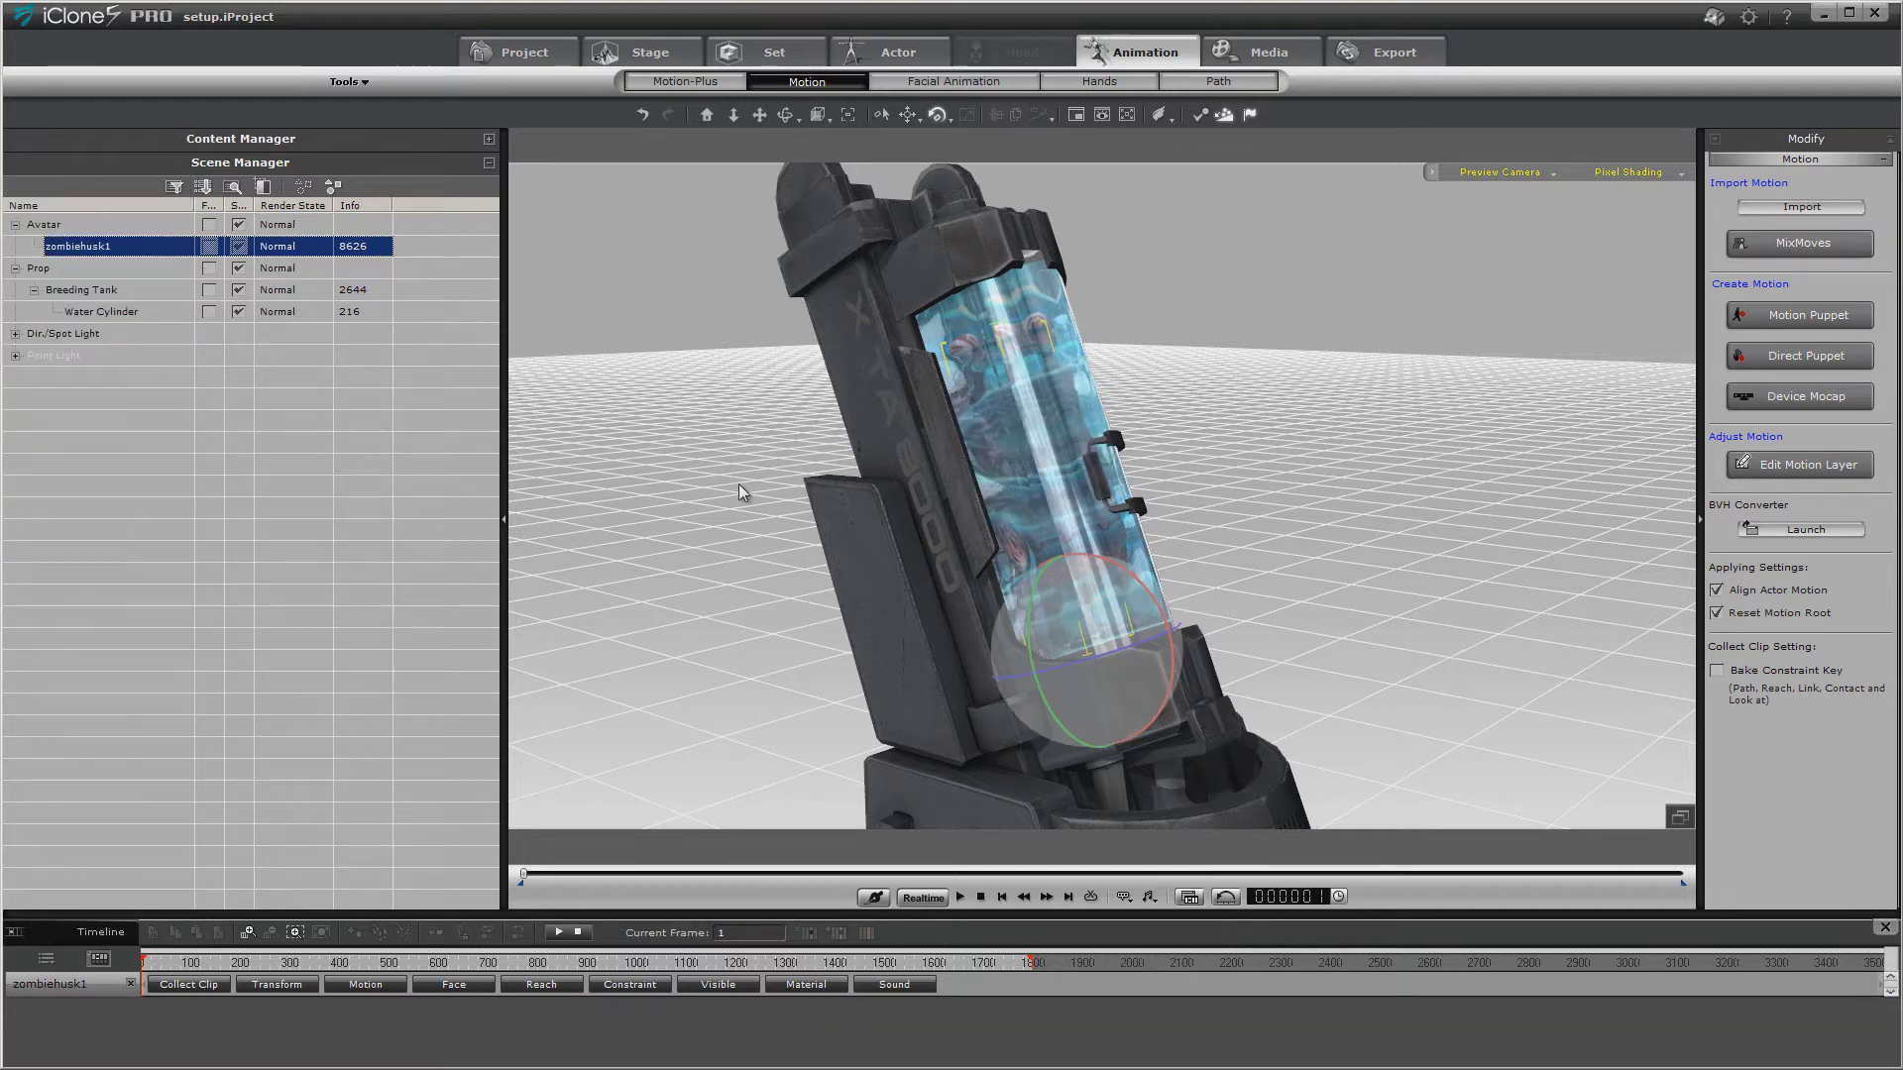
Play back the tank animation with the puppeted zombie inside.
left_click(962, 896)
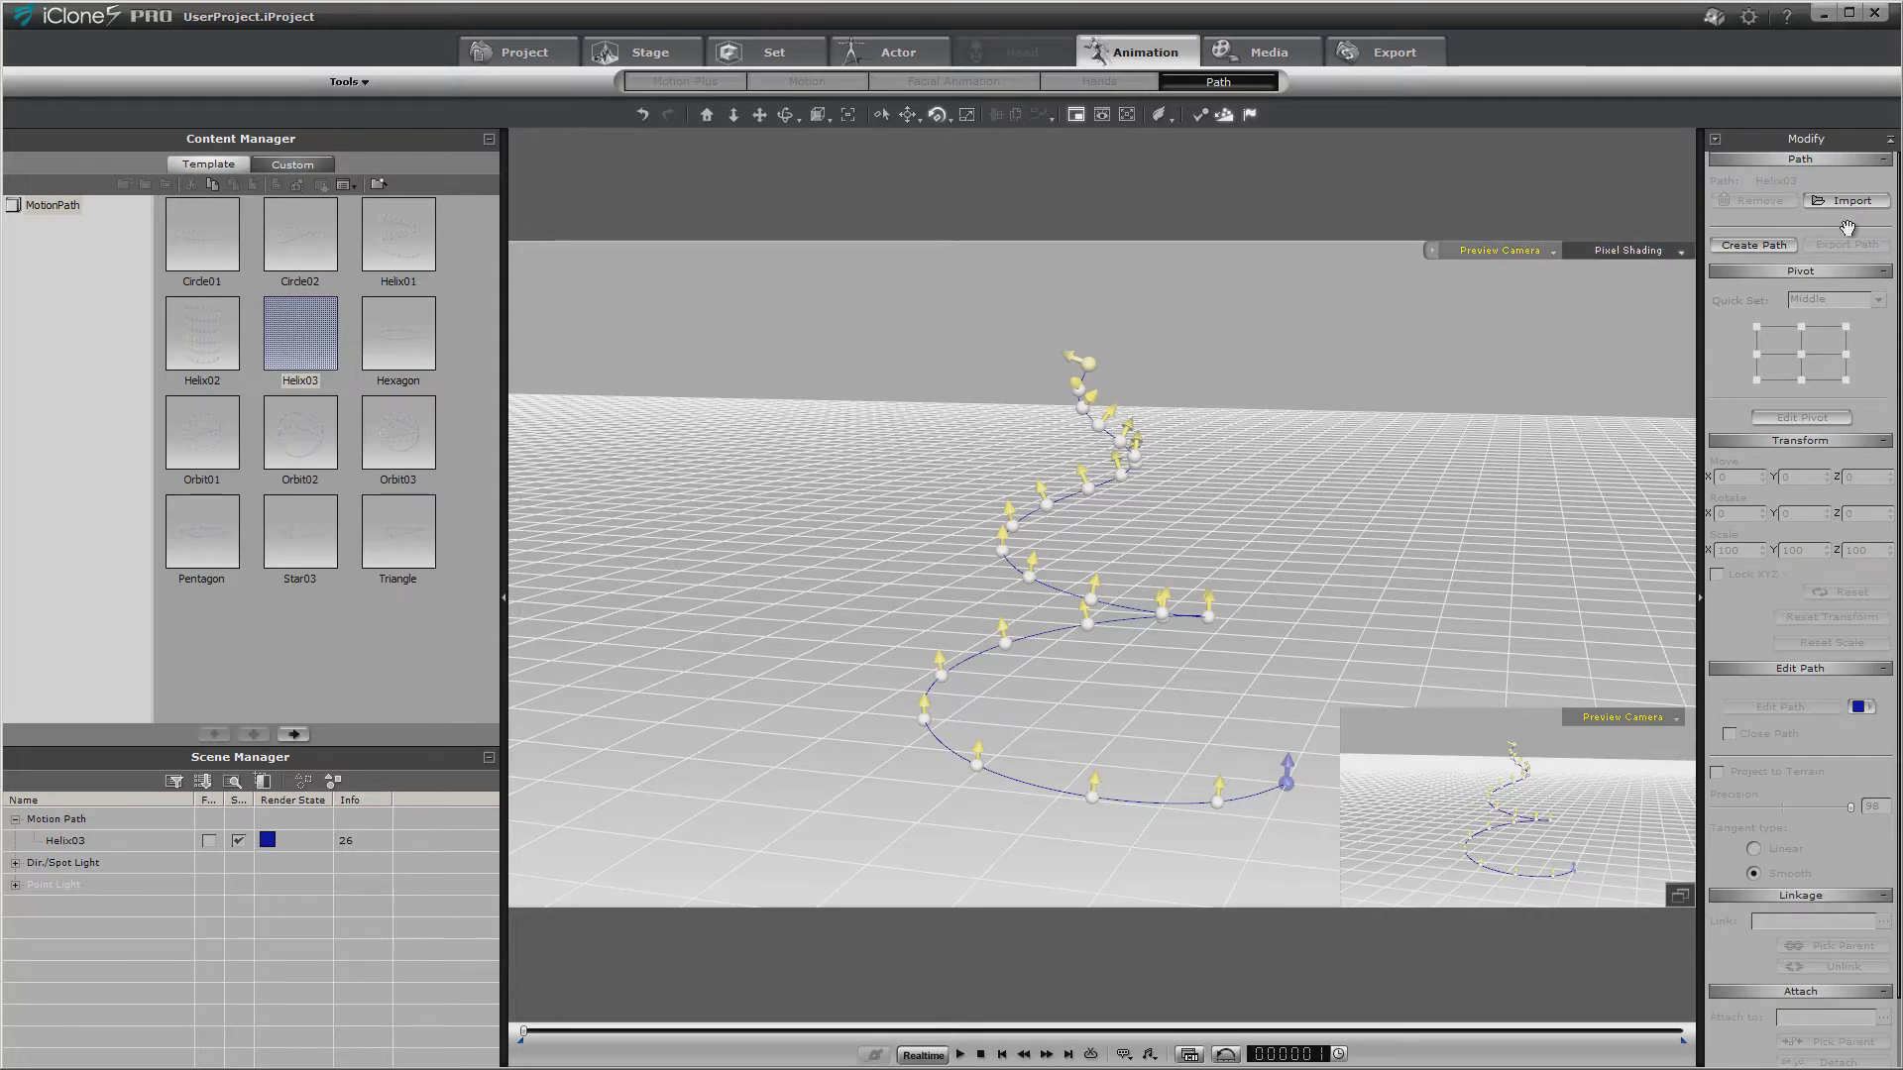
Add a new camera and attach it to the Helix03 path.
left_click(1496, 249)
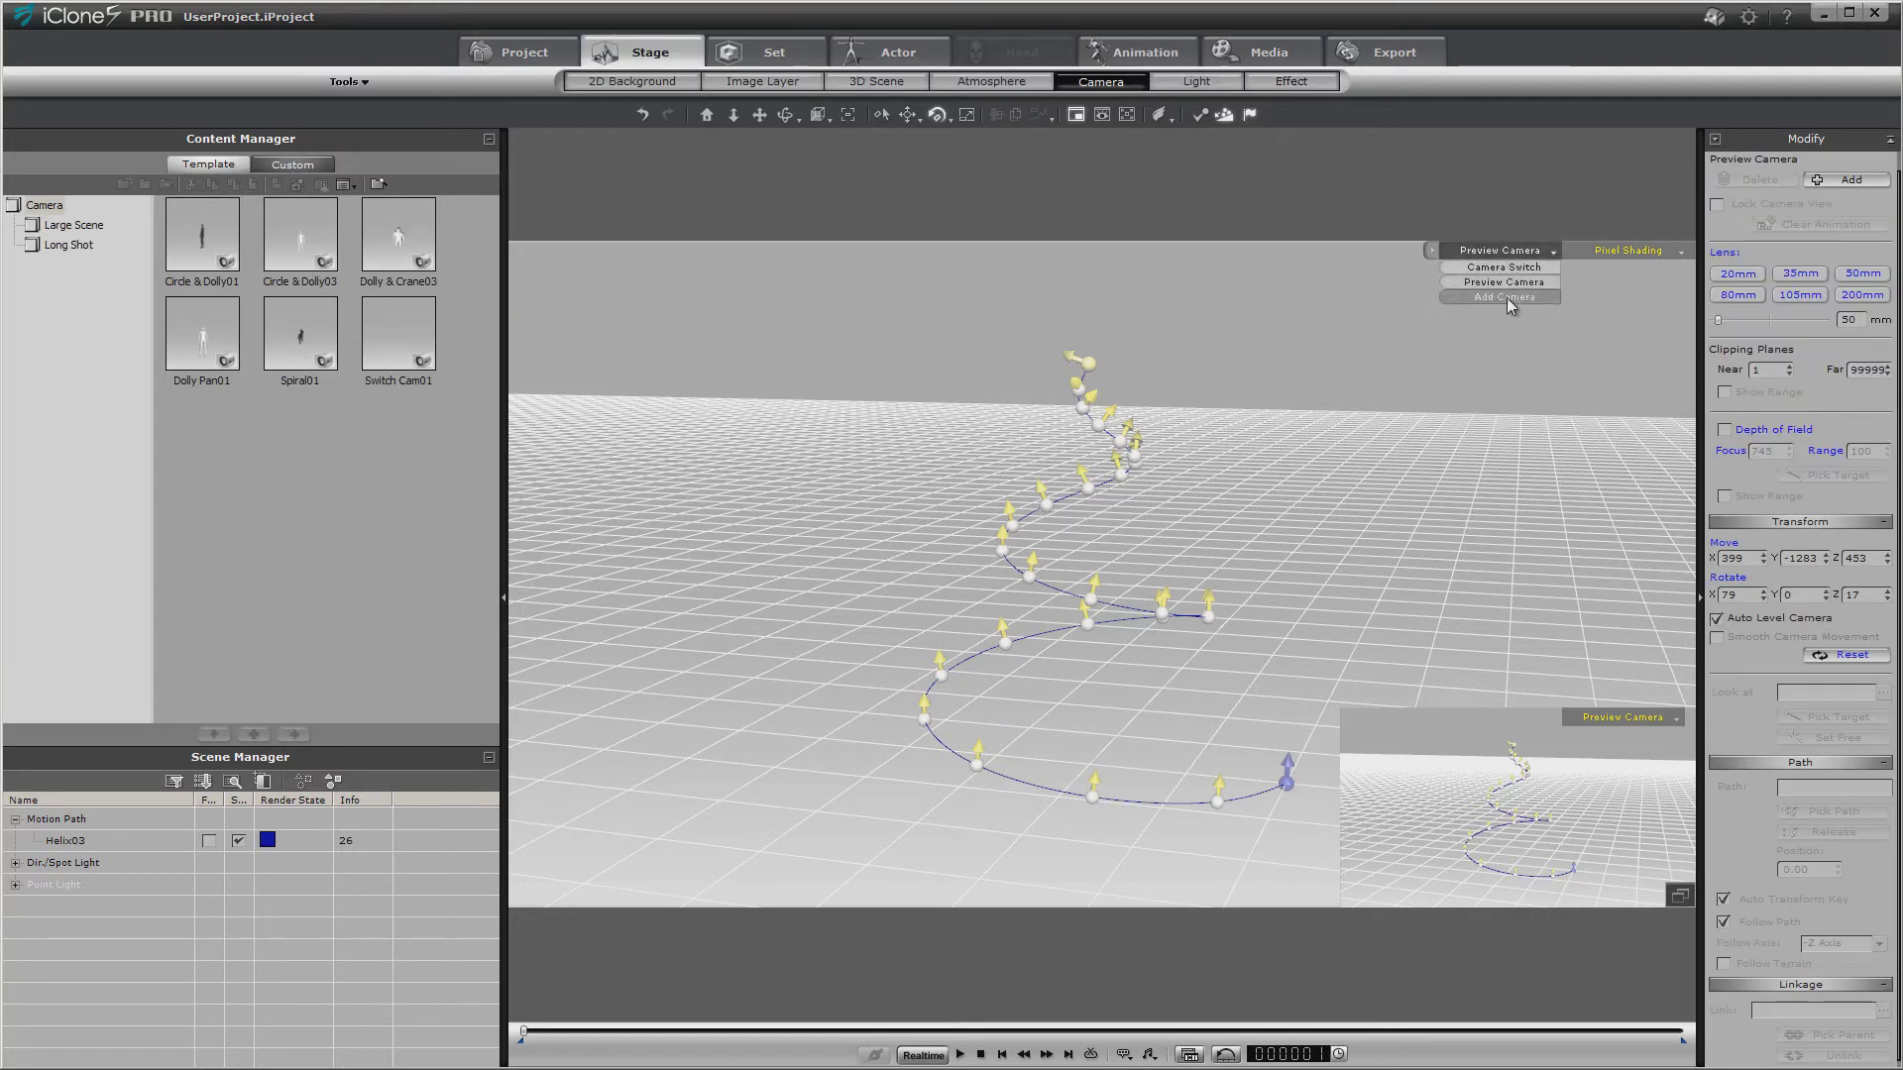
left_click(1486, 297)
left_click(72, 885)
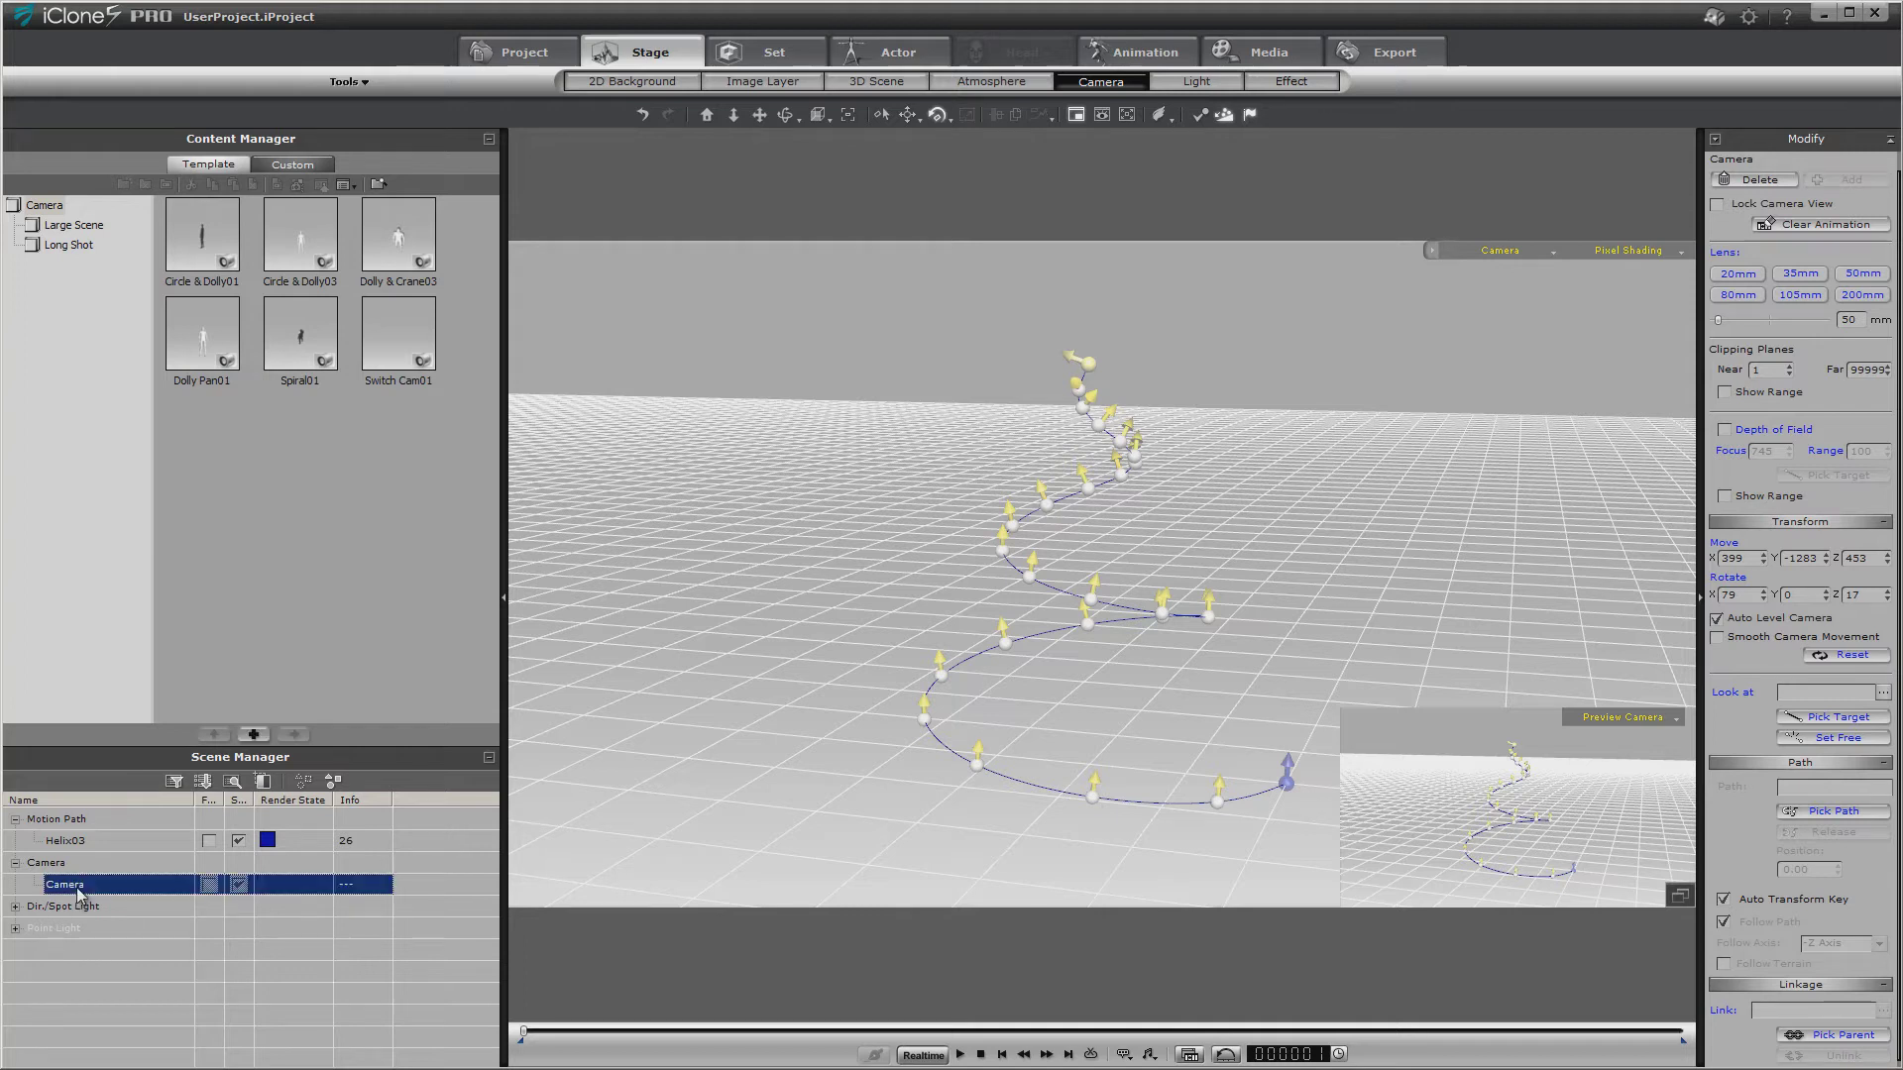
left_click(1855, 814)
left_click(1283, 783)
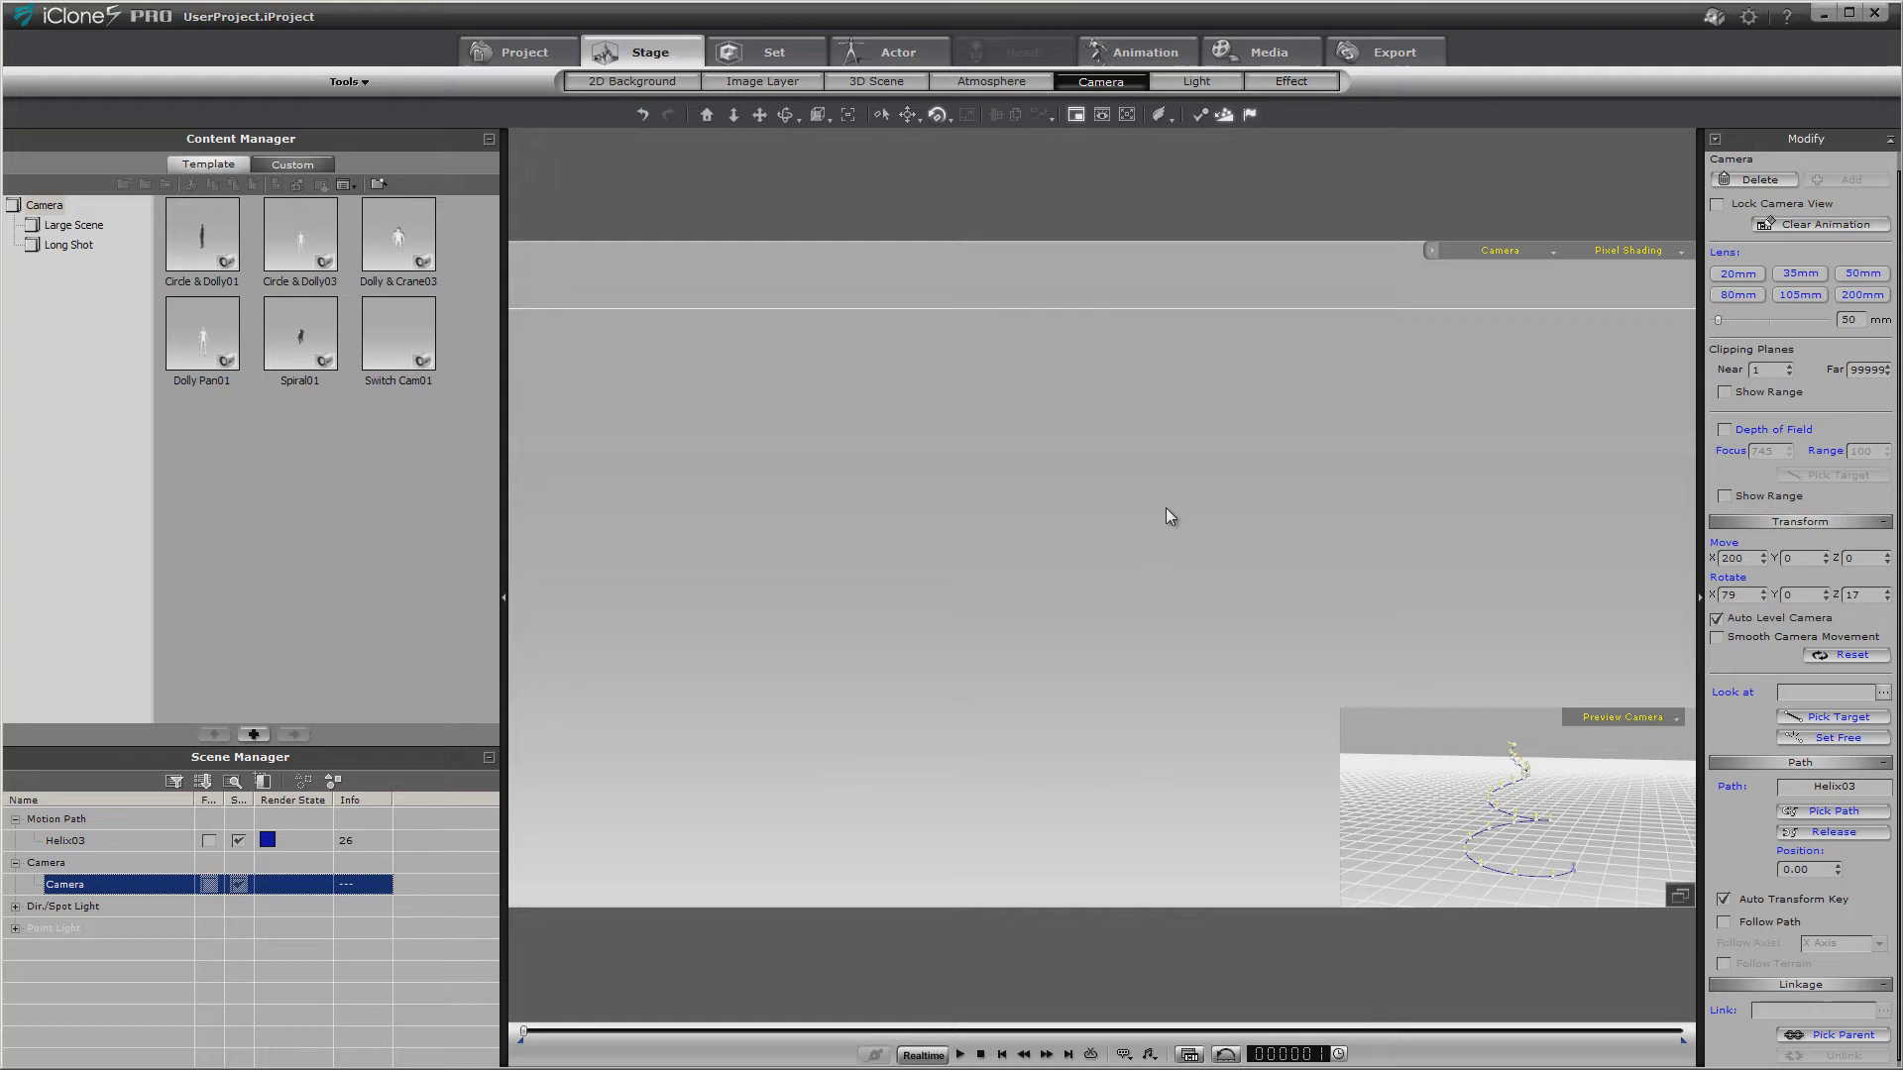
Show the Preview Camera in the main view and the new Camera in the inset.
left_click(1545, 250)
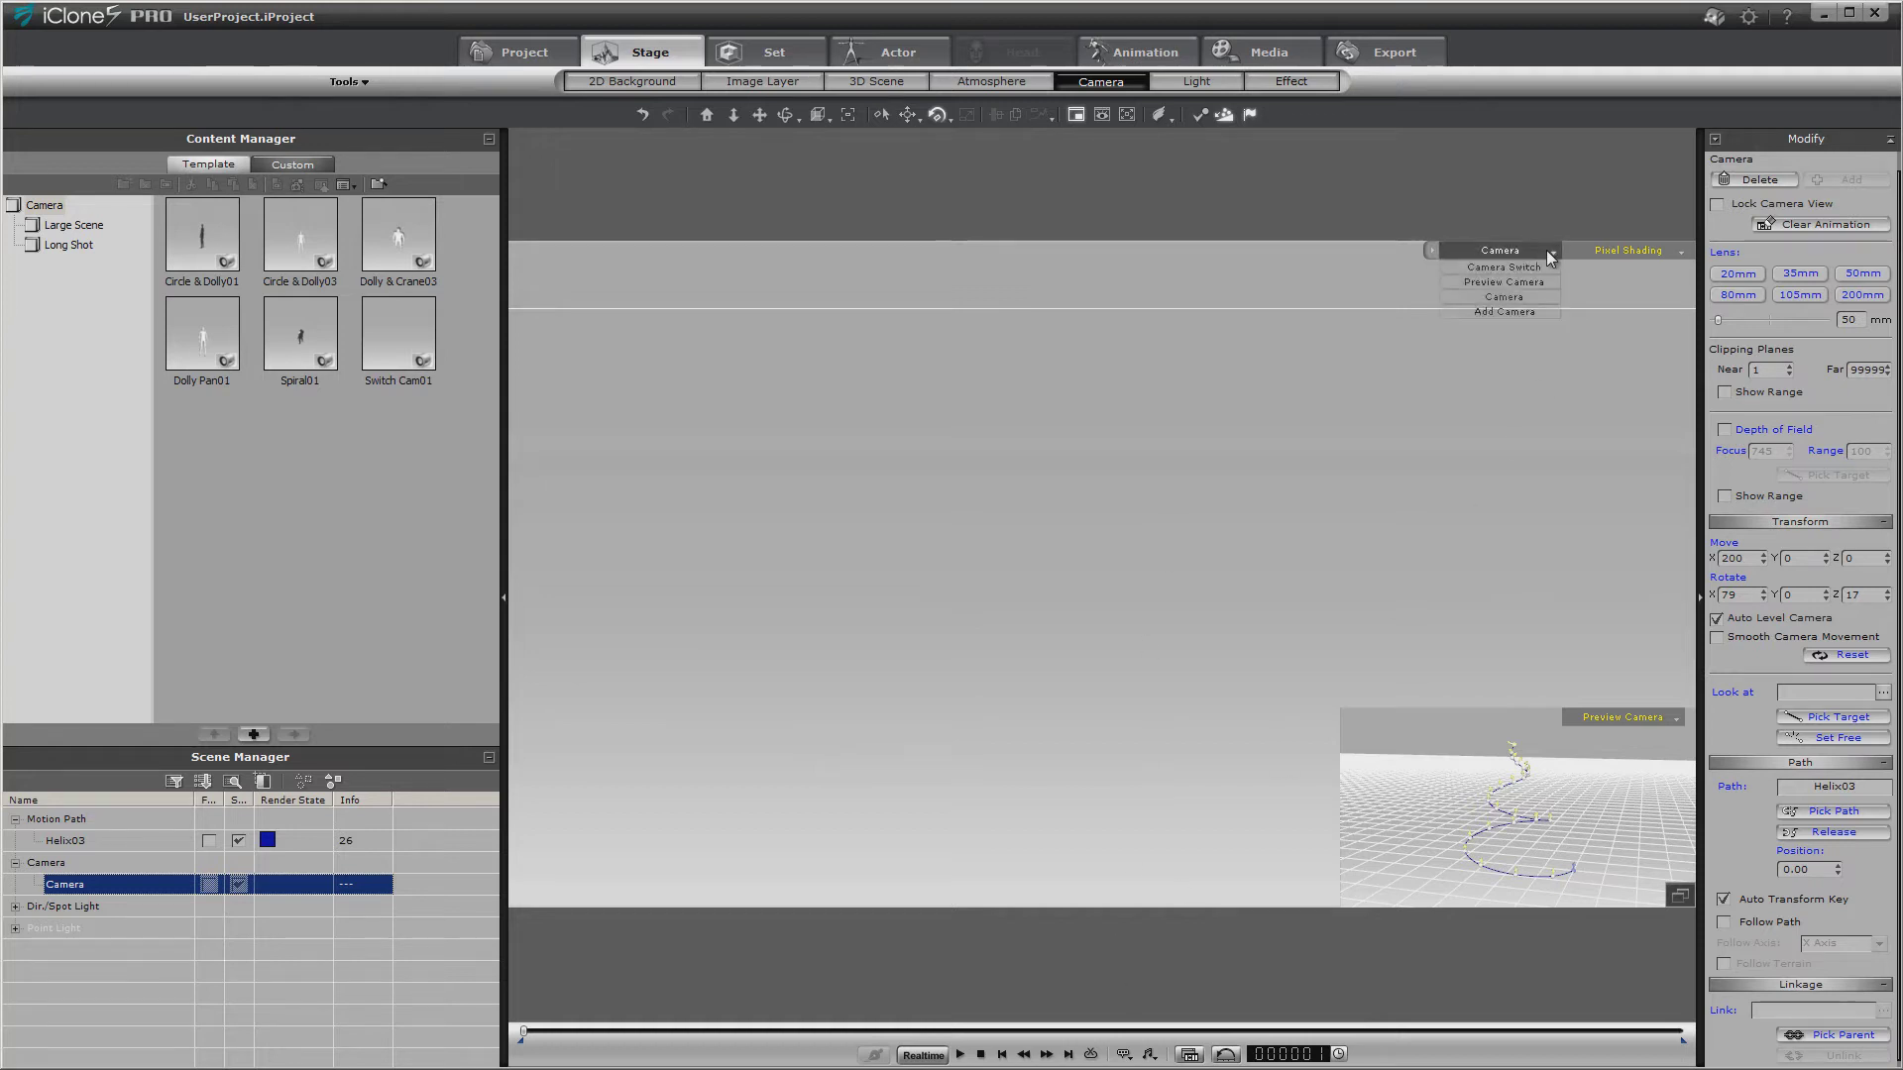
left_click(1503, 283)
left_click(1675, 719)
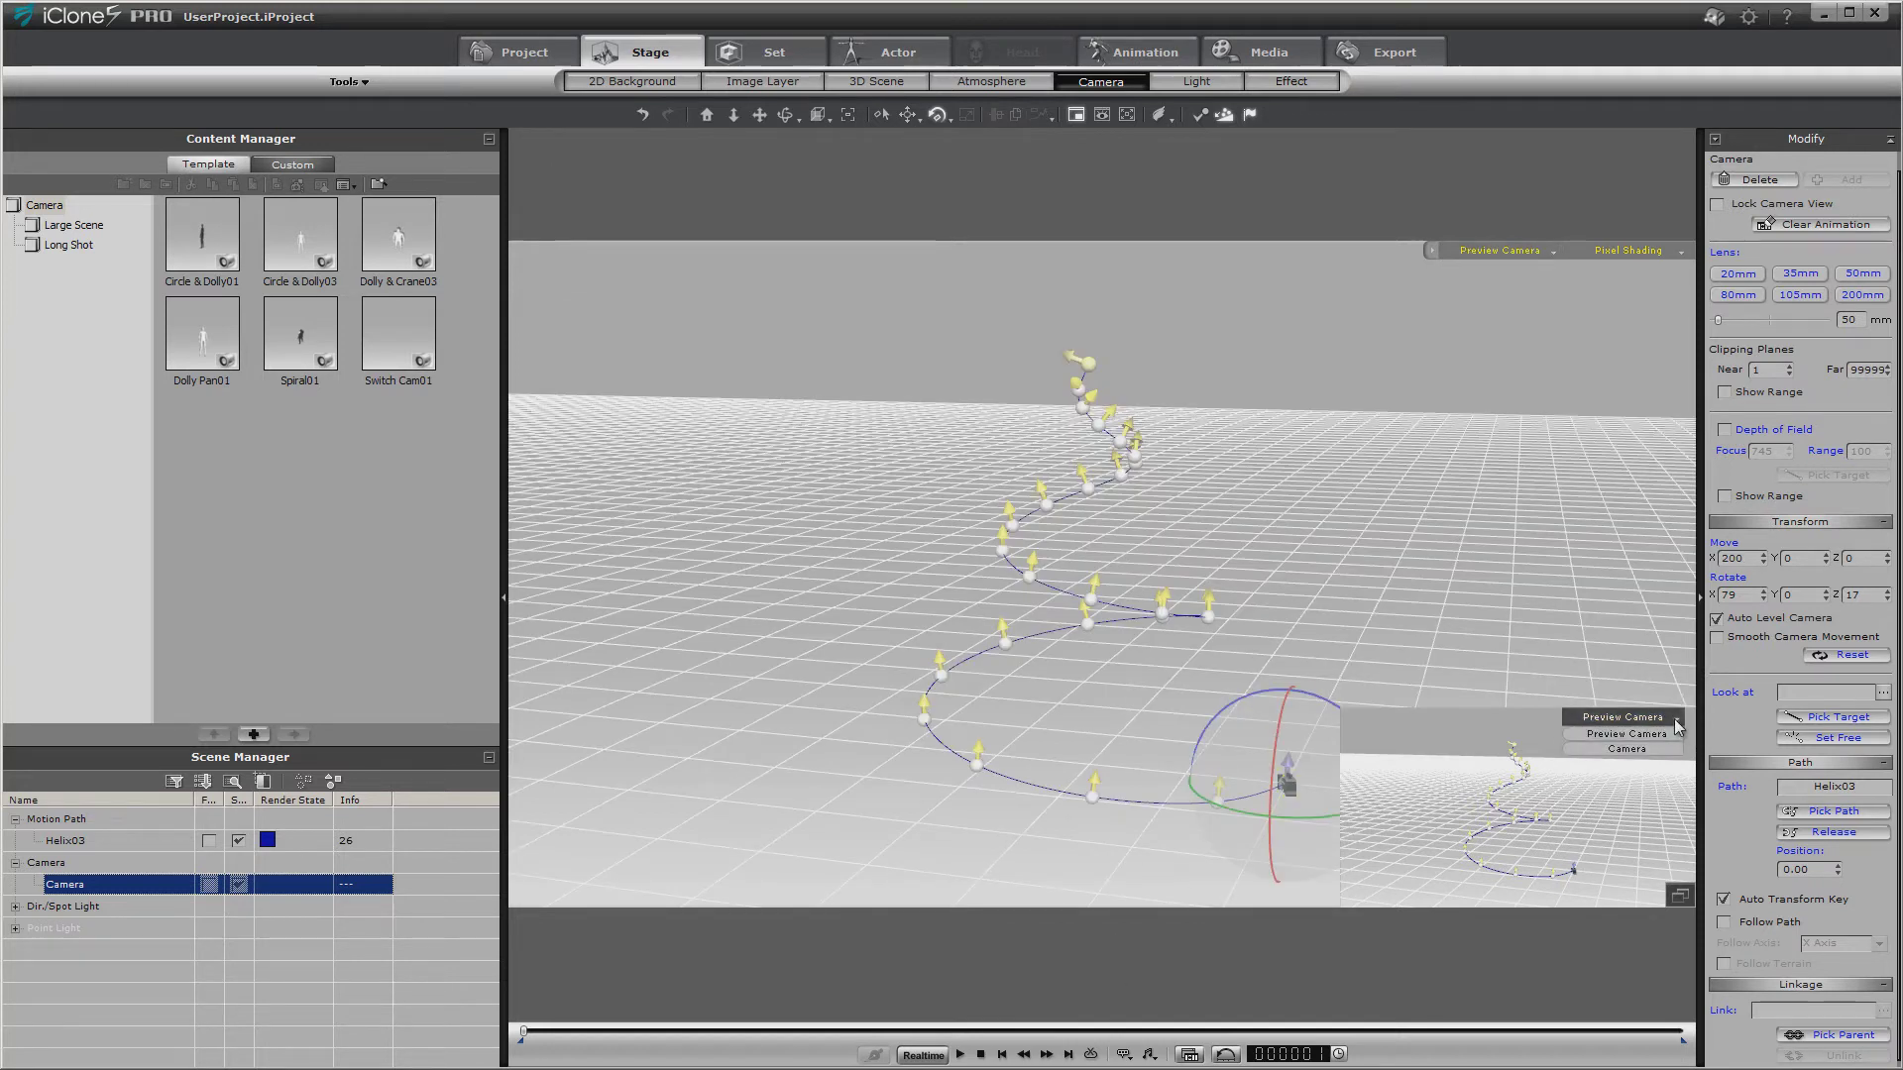
left_click(1643, 749)
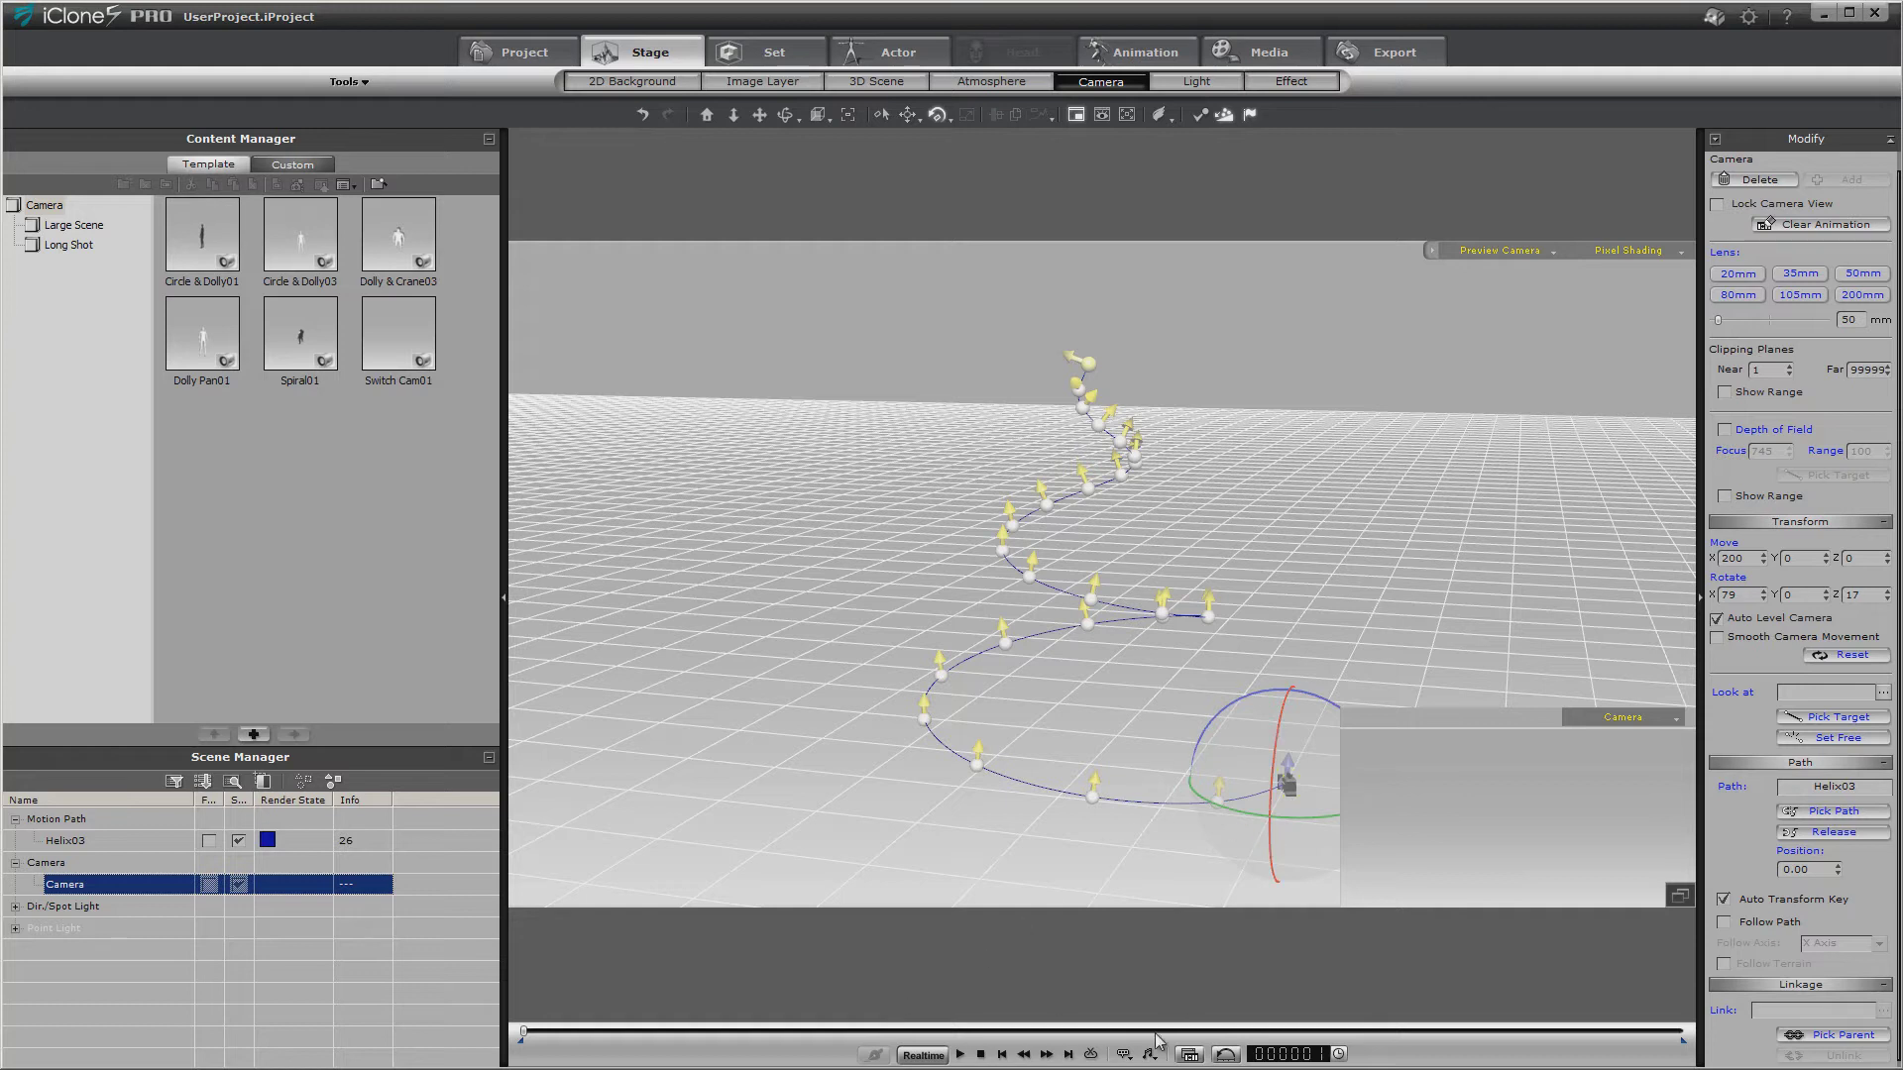
At the timeline end, place the camera at the helix's top, then scrub back to watch it descend.
left_click(1068, 1054)
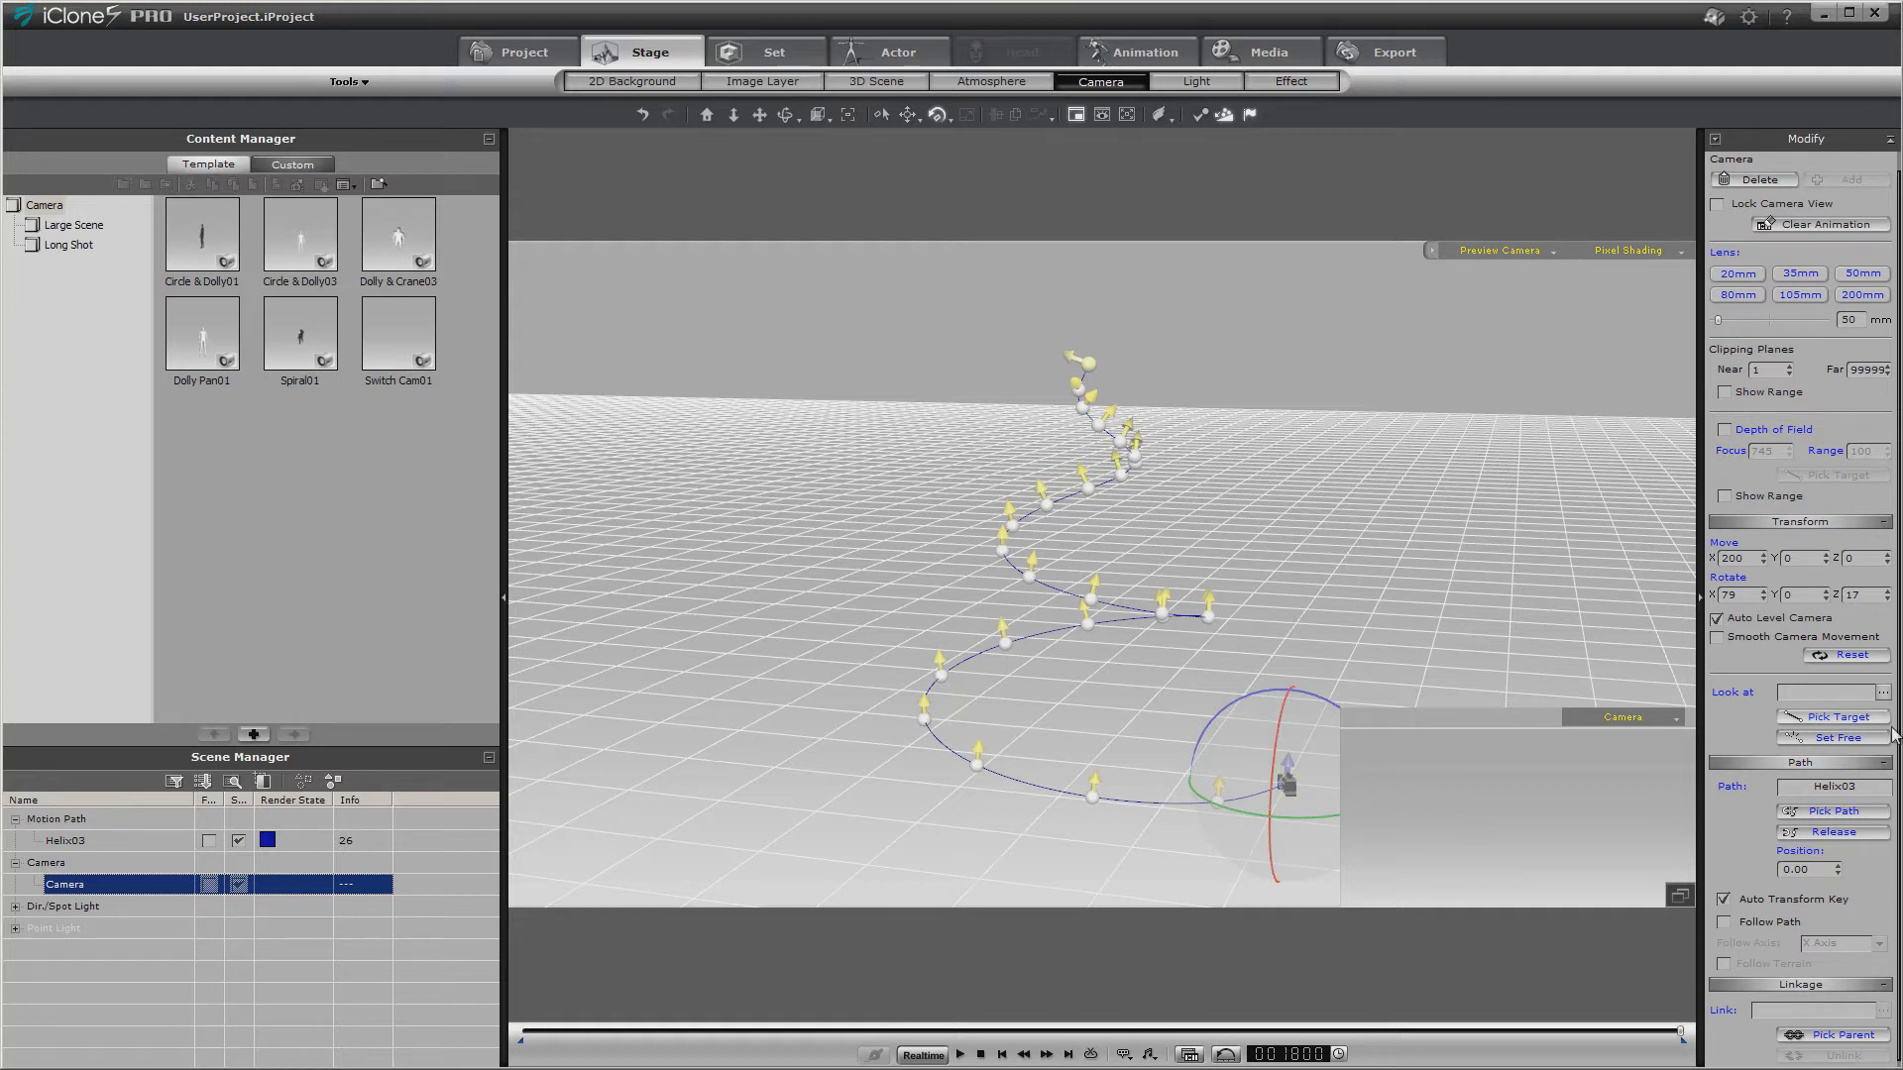
left_click(1856, 819)
left_click(1090, 366)
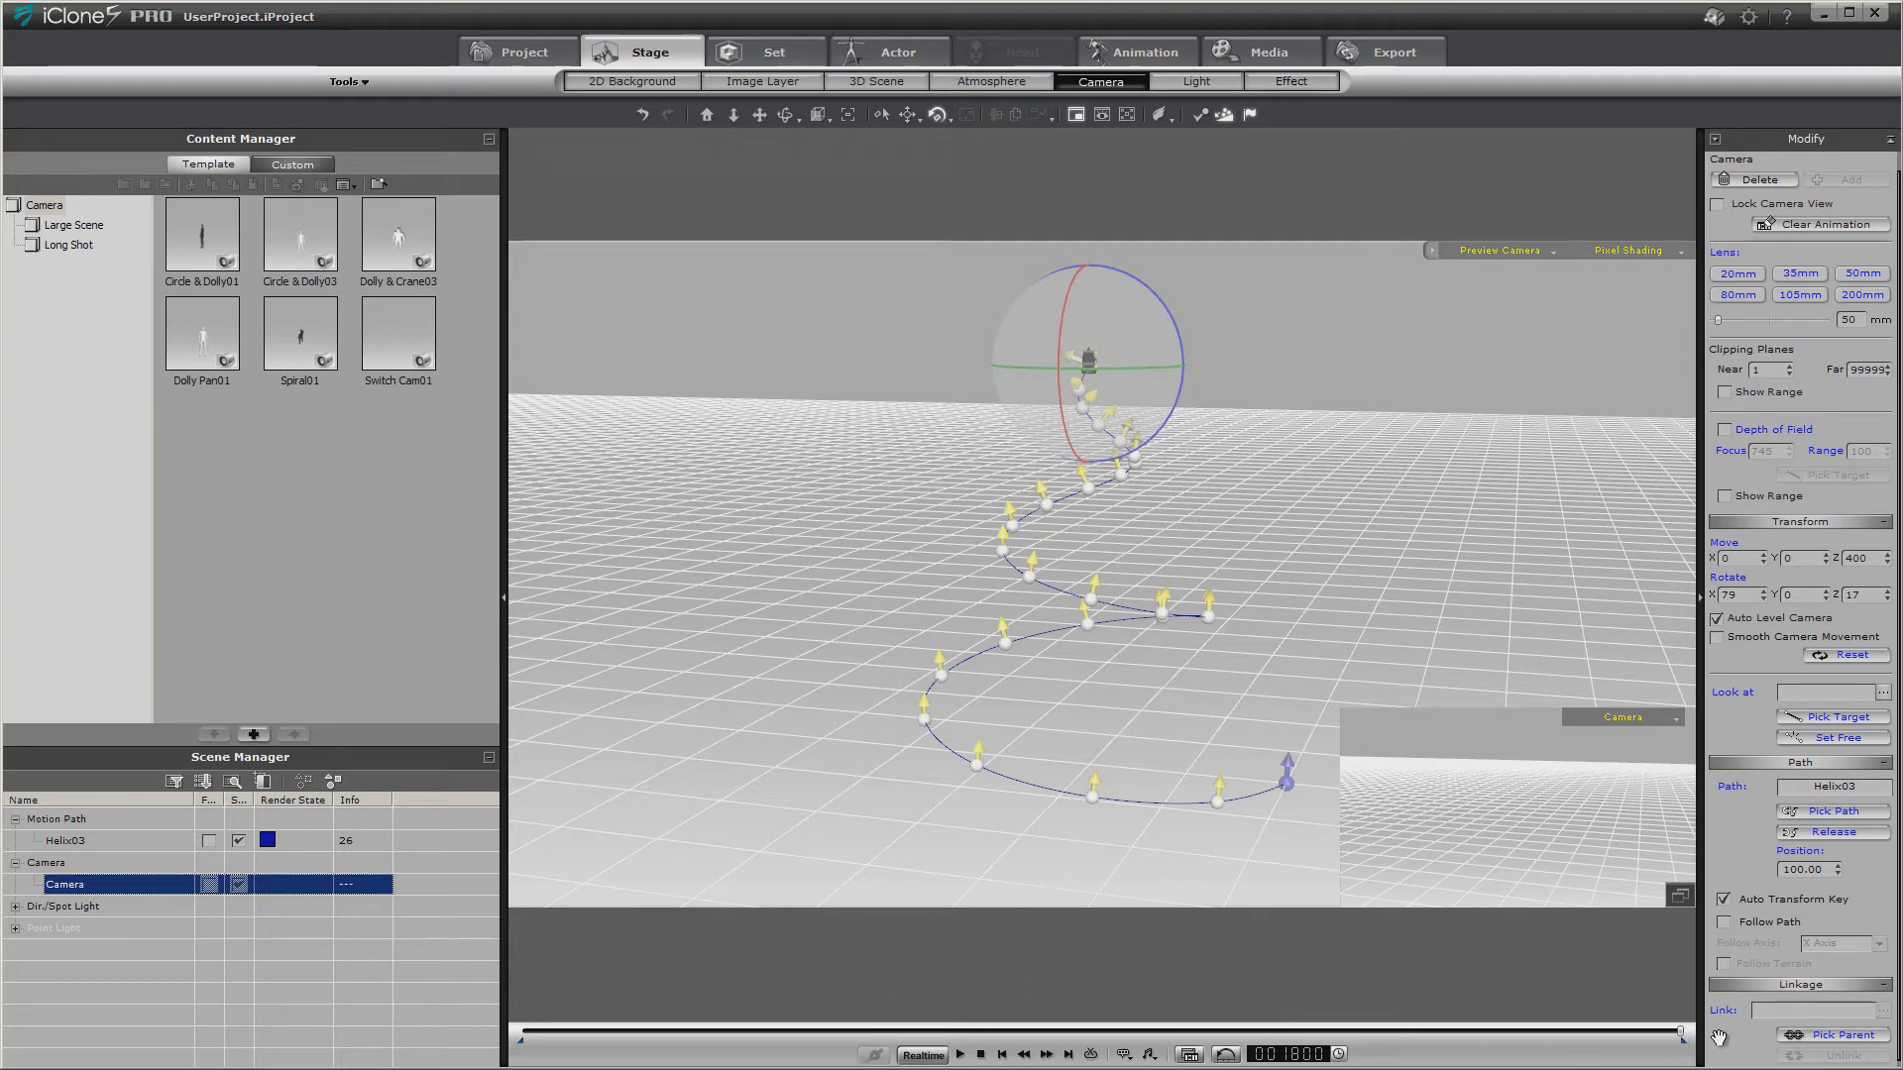
left_click_drag(1680, 1031, 521, 1063)
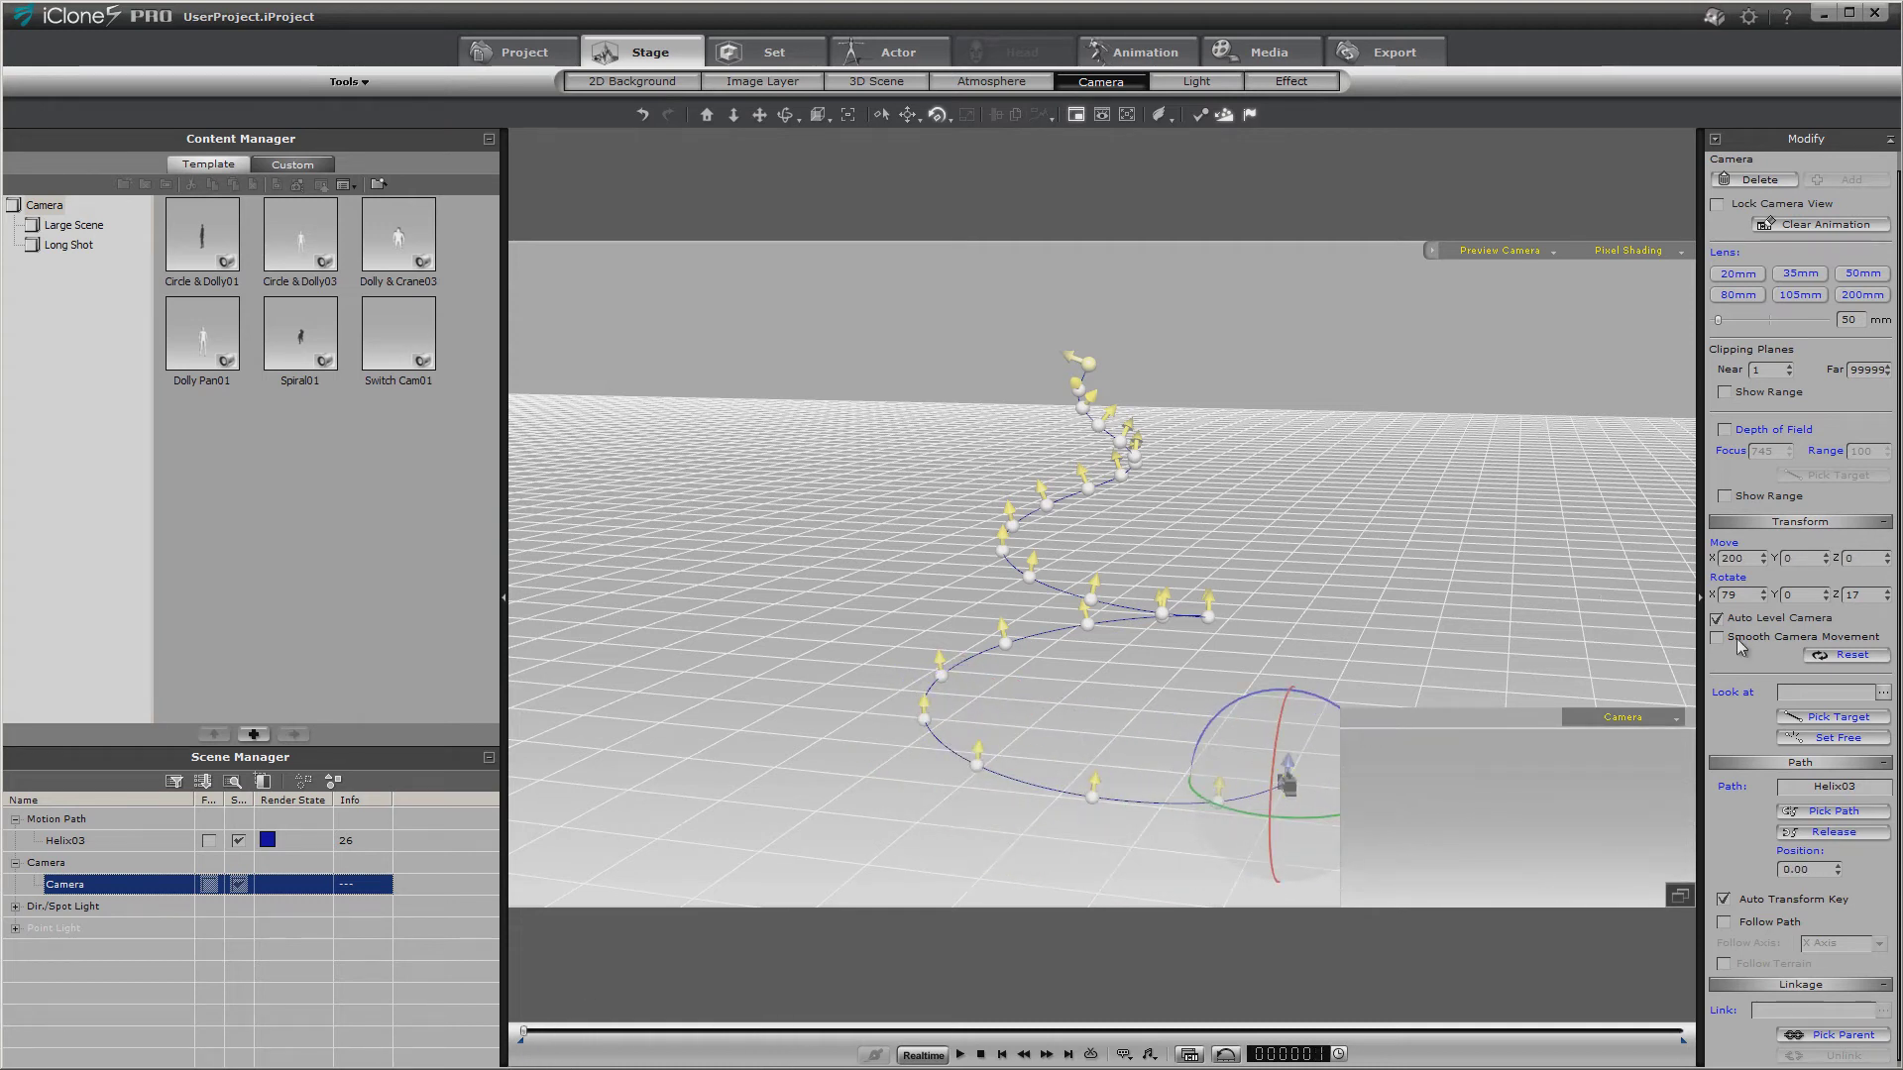
Turn on Follow Path and try the Y Axis and Z Axis orientations.
left_click(1723, 921)
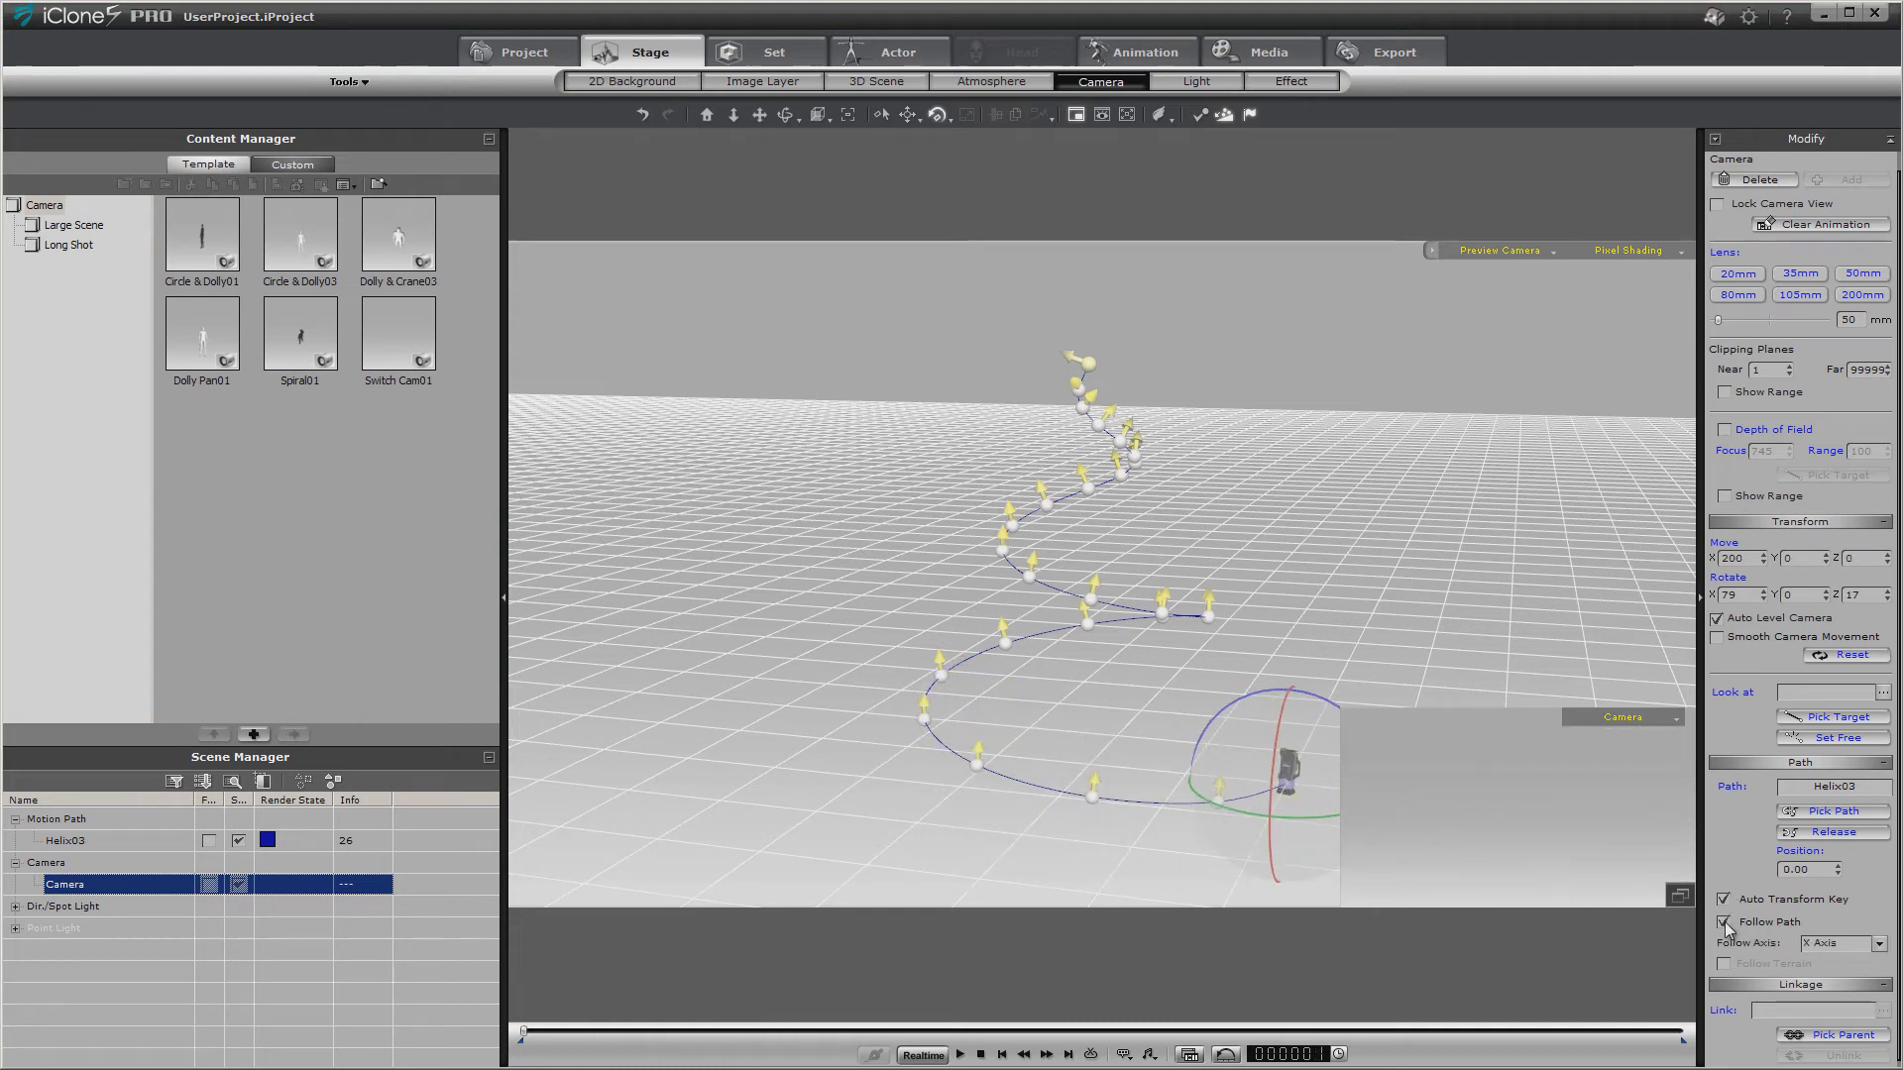
left_click(1879, 944)
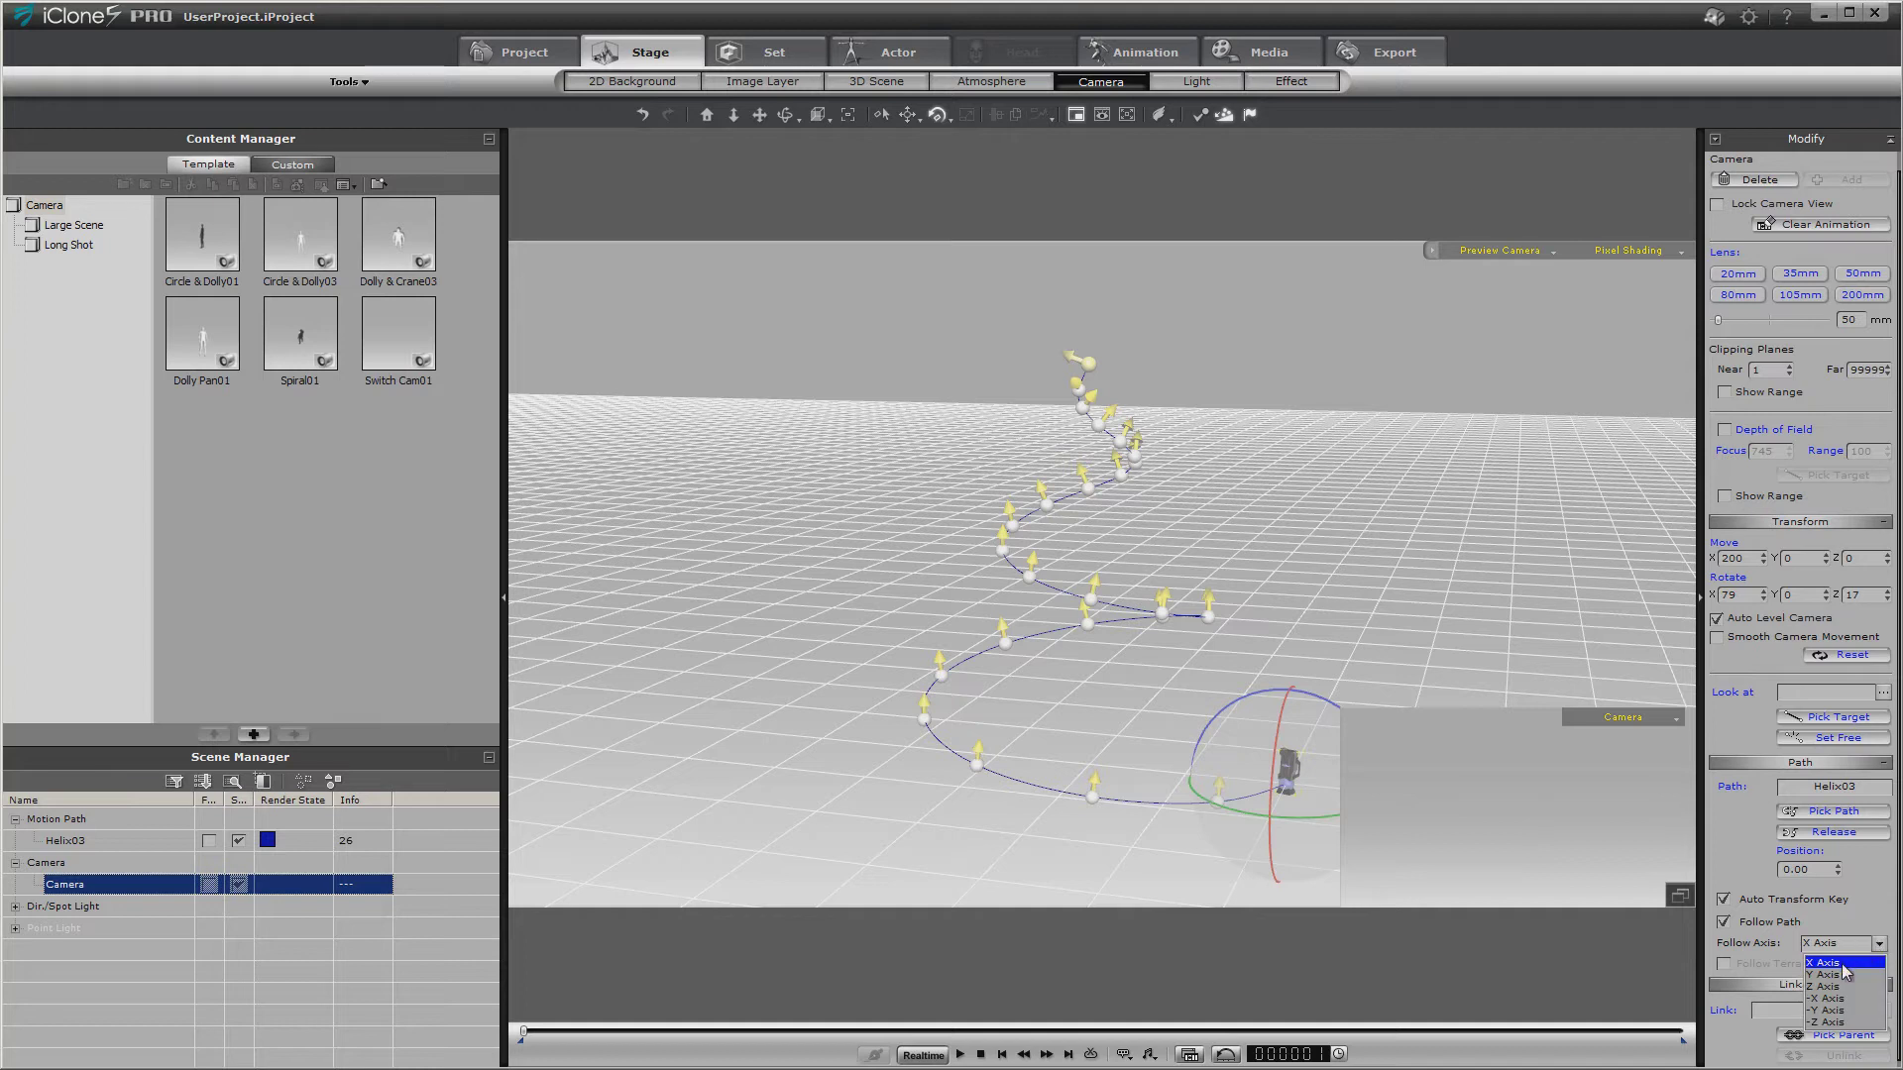
left_click(1841, 975)
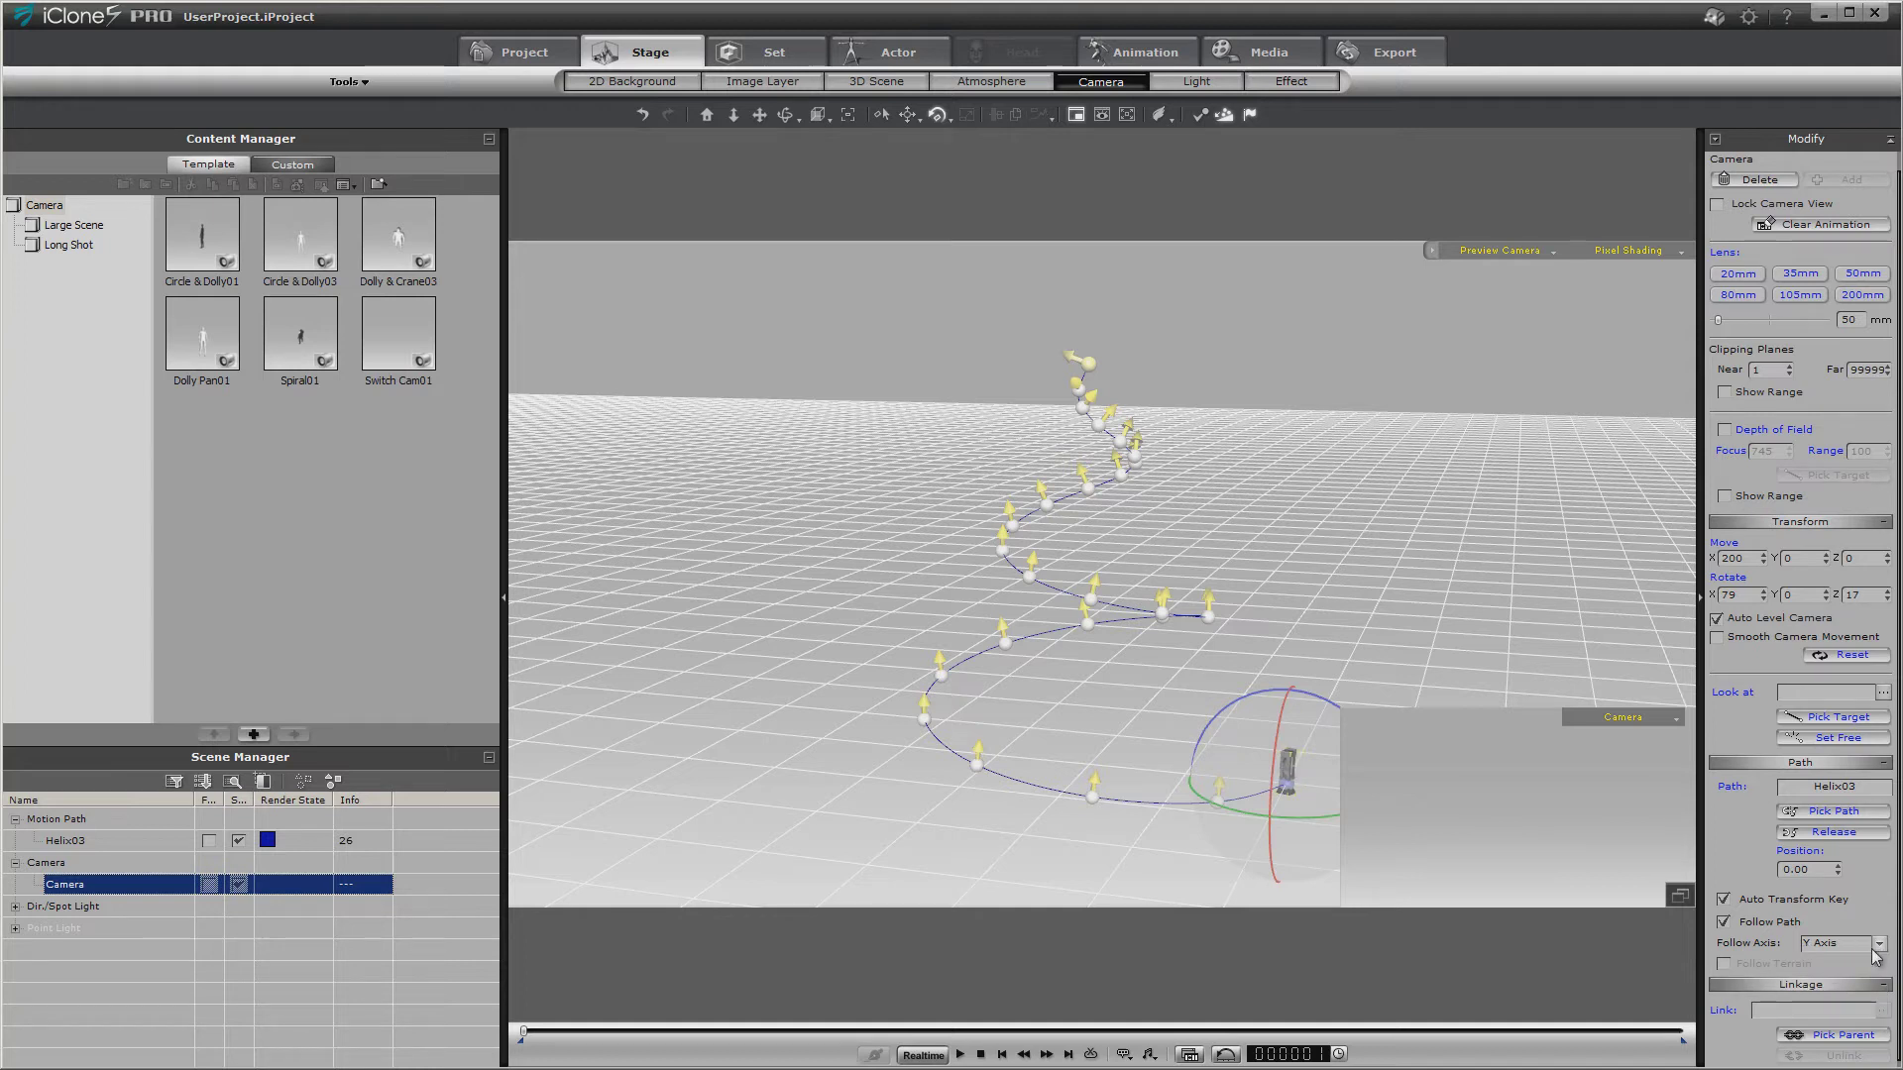
left_click(1879, 944)
left_click(1863, 987)
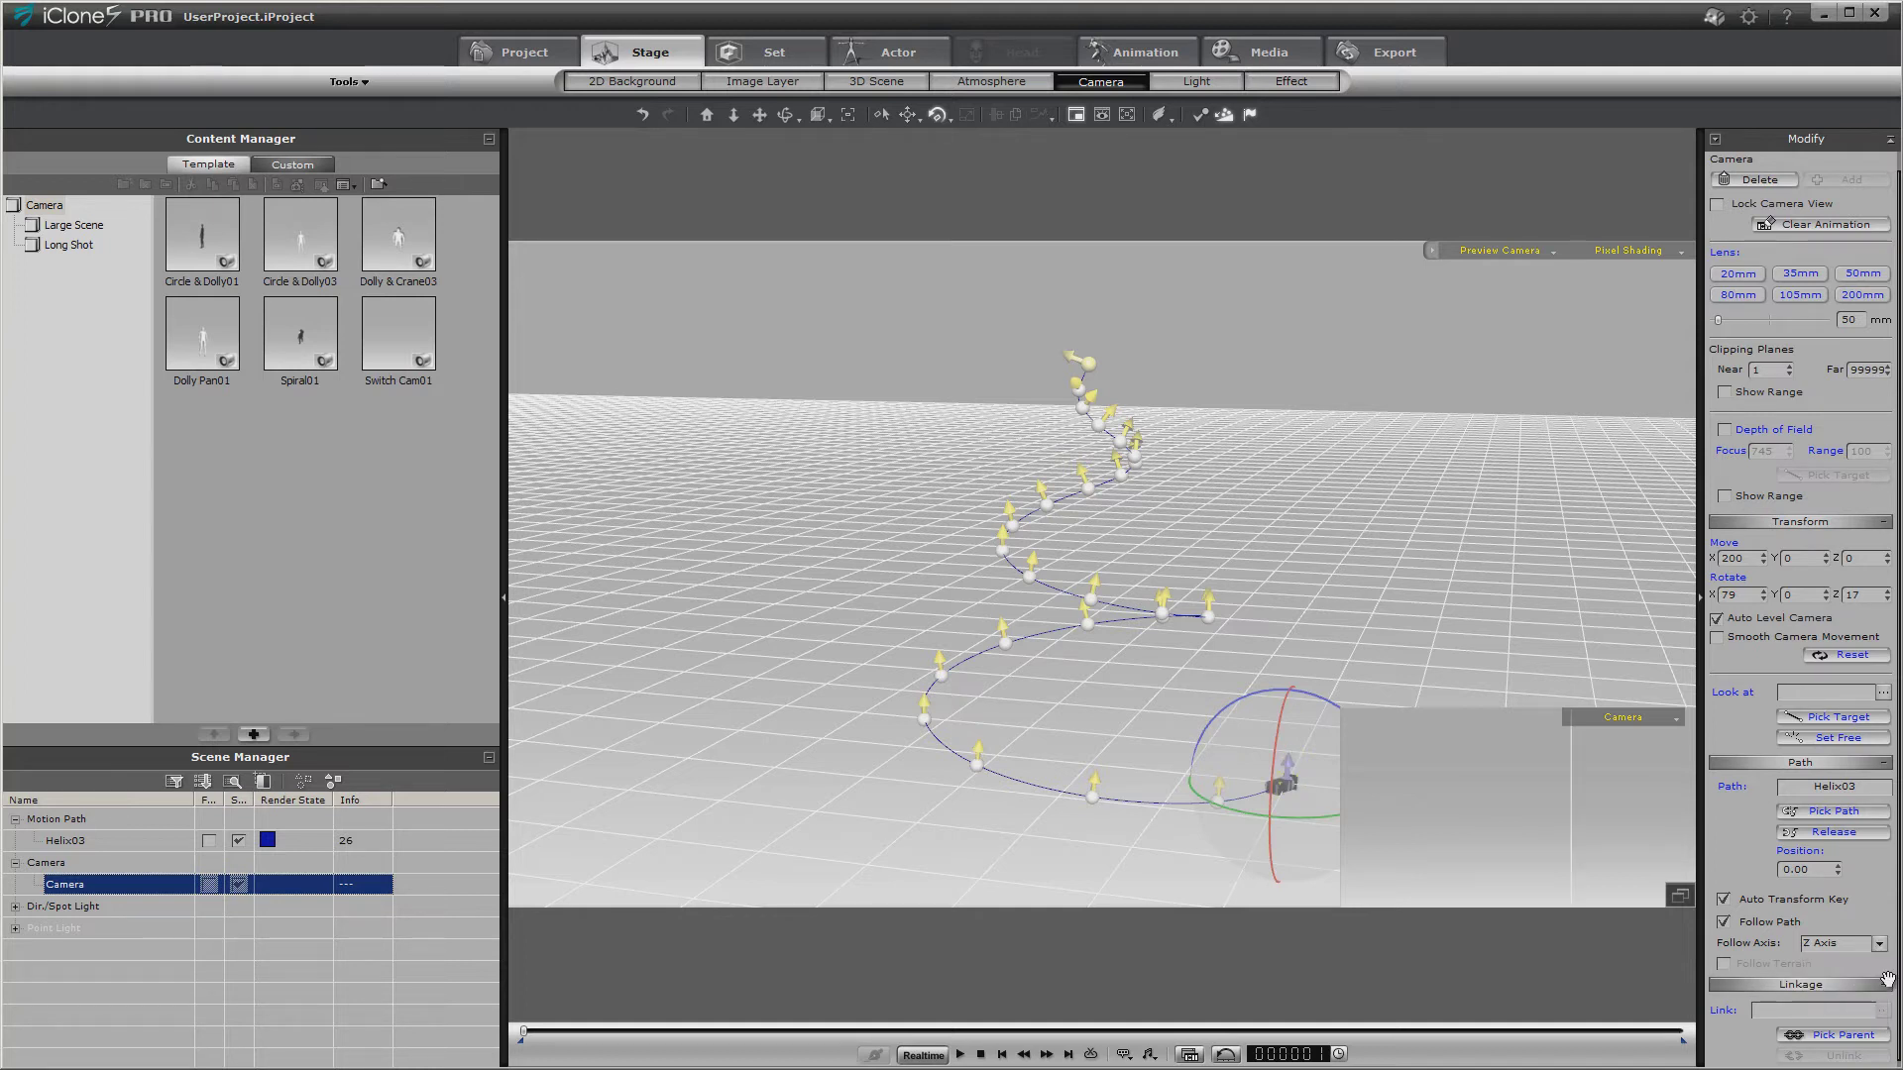
Try -X Axis, settle on -Z Axis, then delete the path camera.
left_click(1879, 944)
left_click(1853, 997)
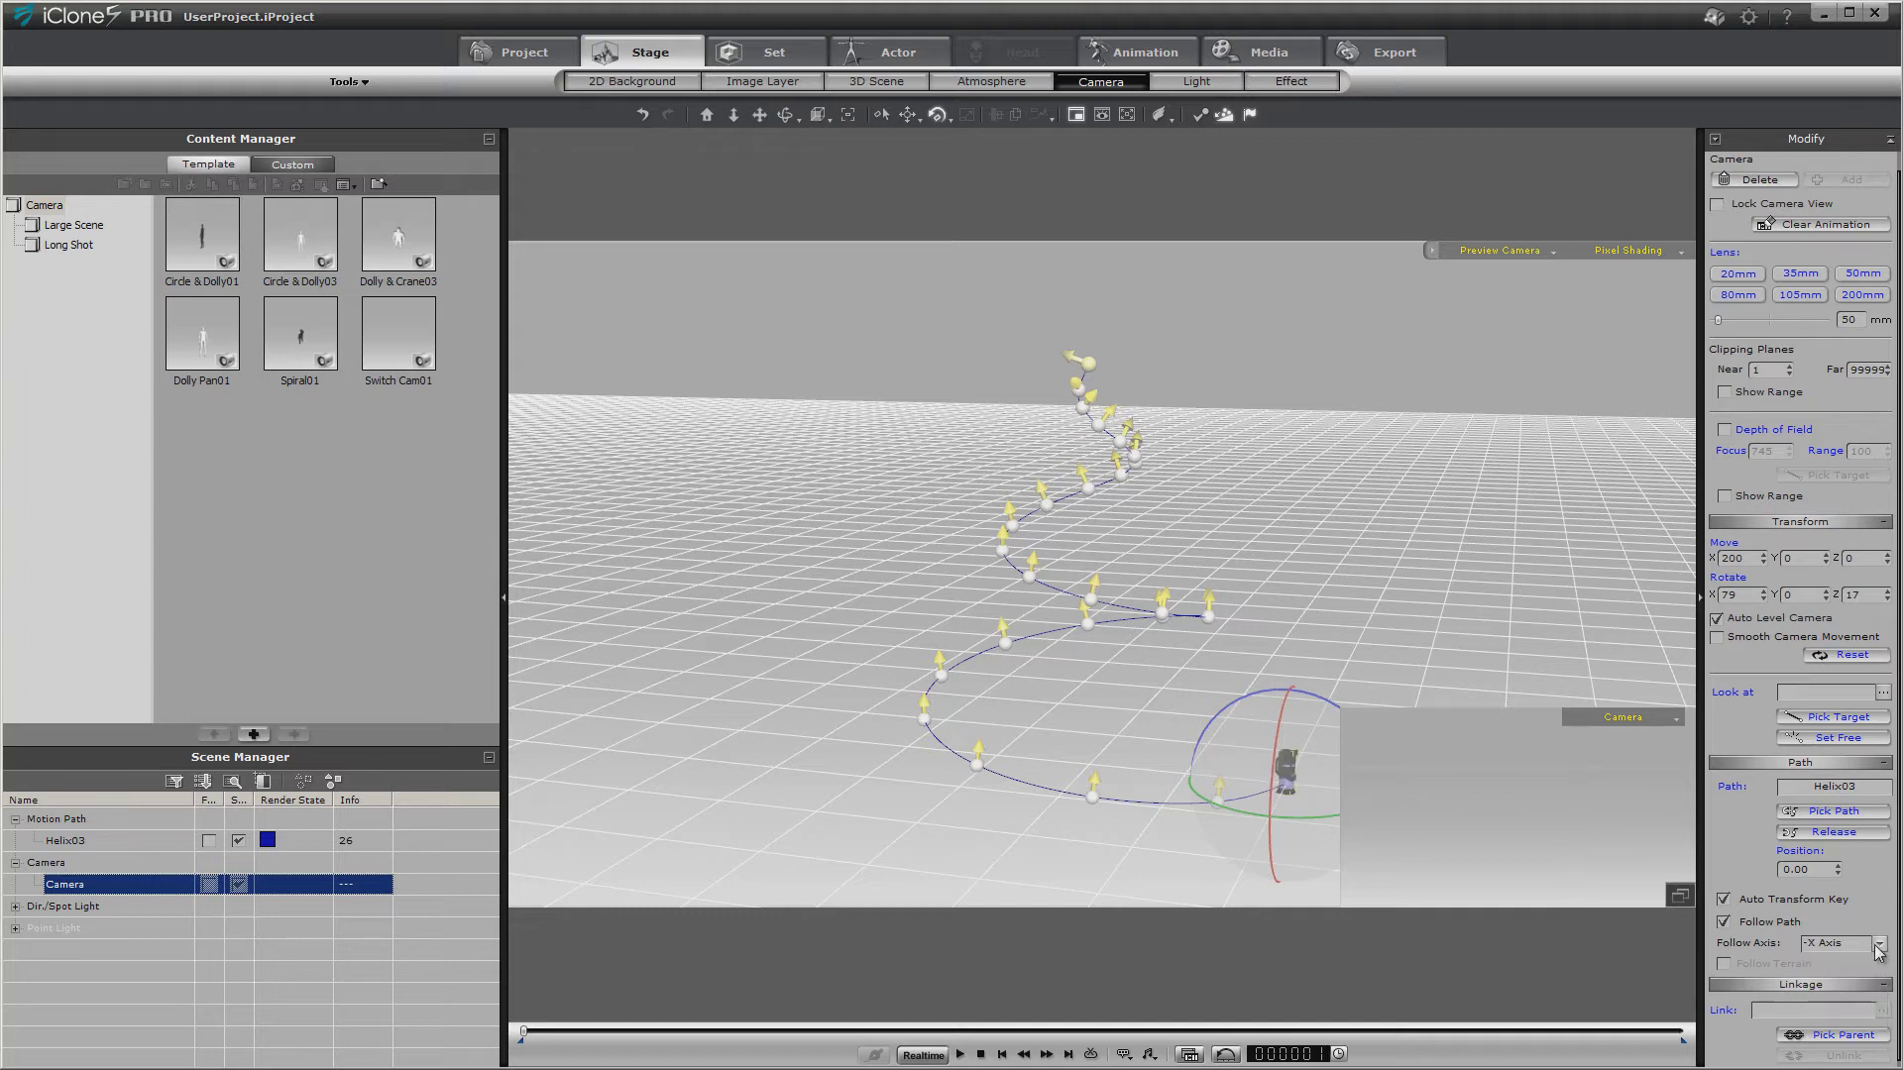
left_click(1879, 944)
left_click(1845, 998)
left_click(1881, 945)
left_click(1840, 1022)
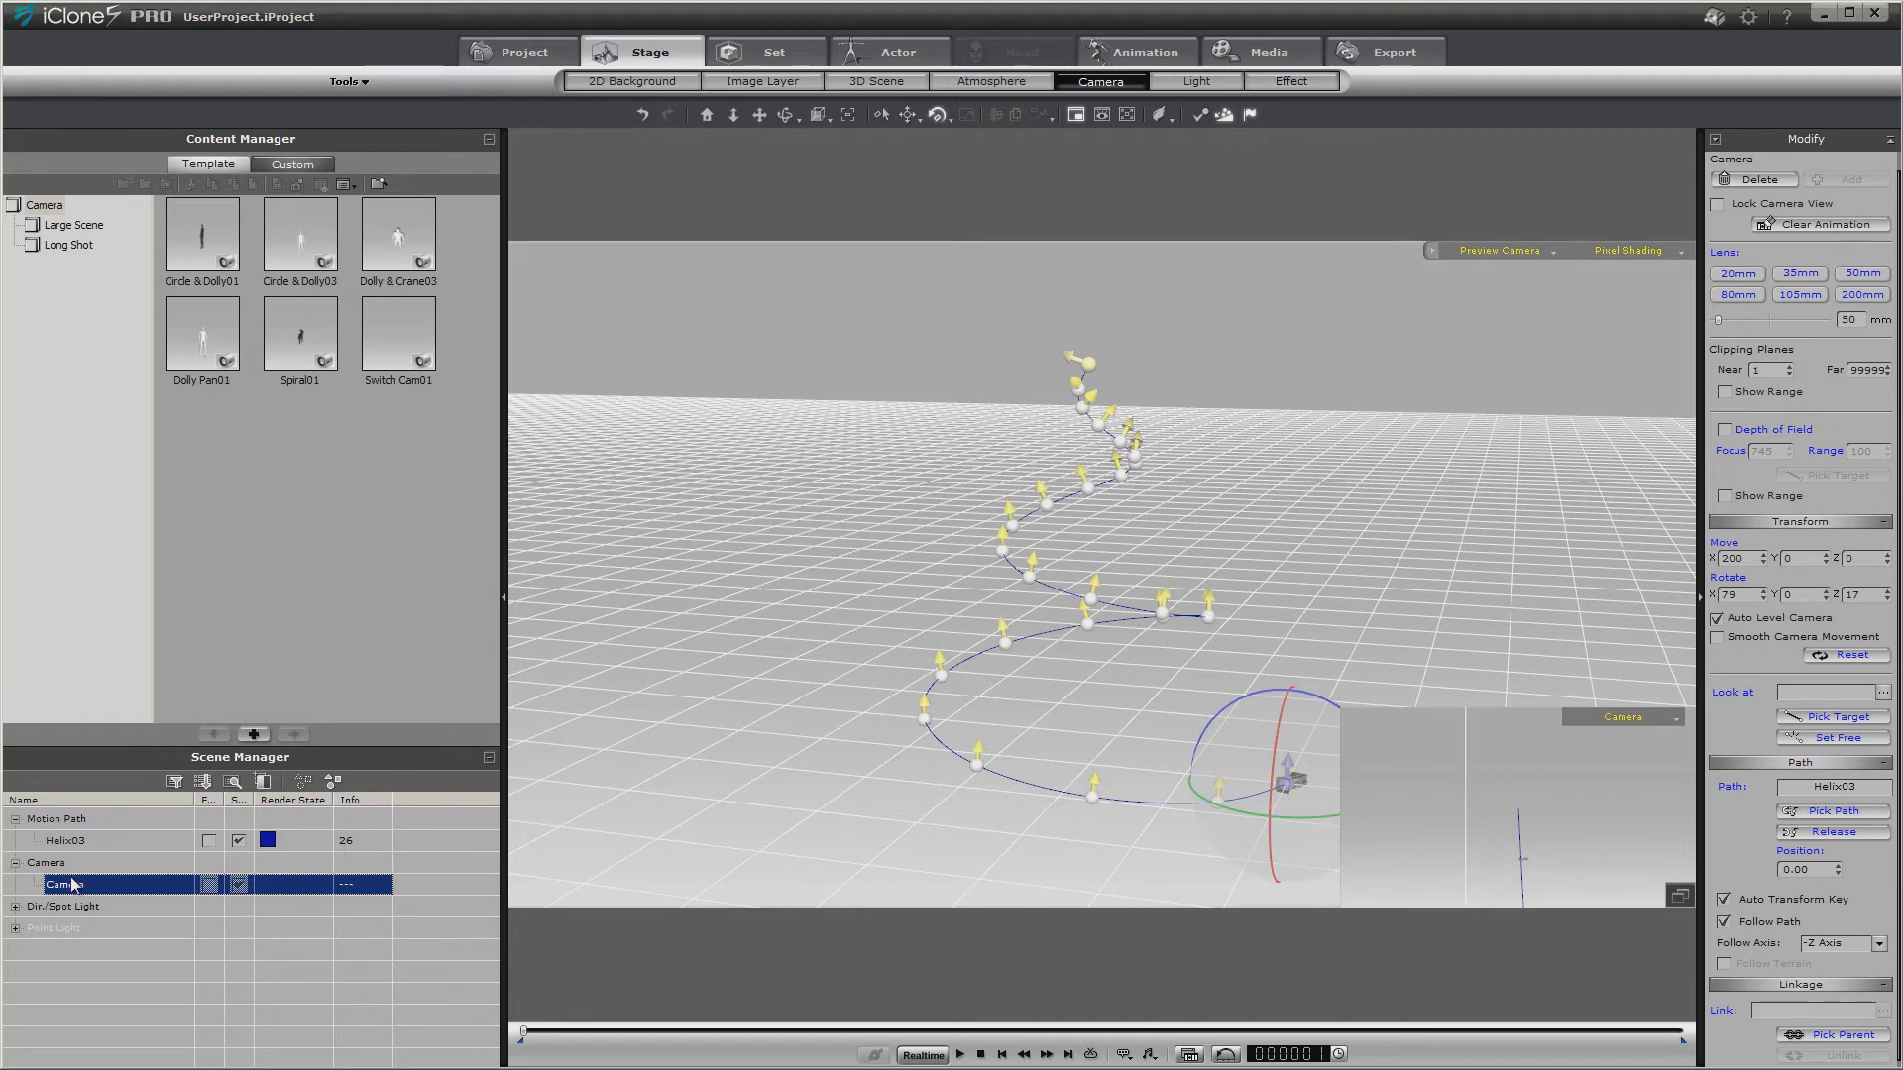
key("Delete")
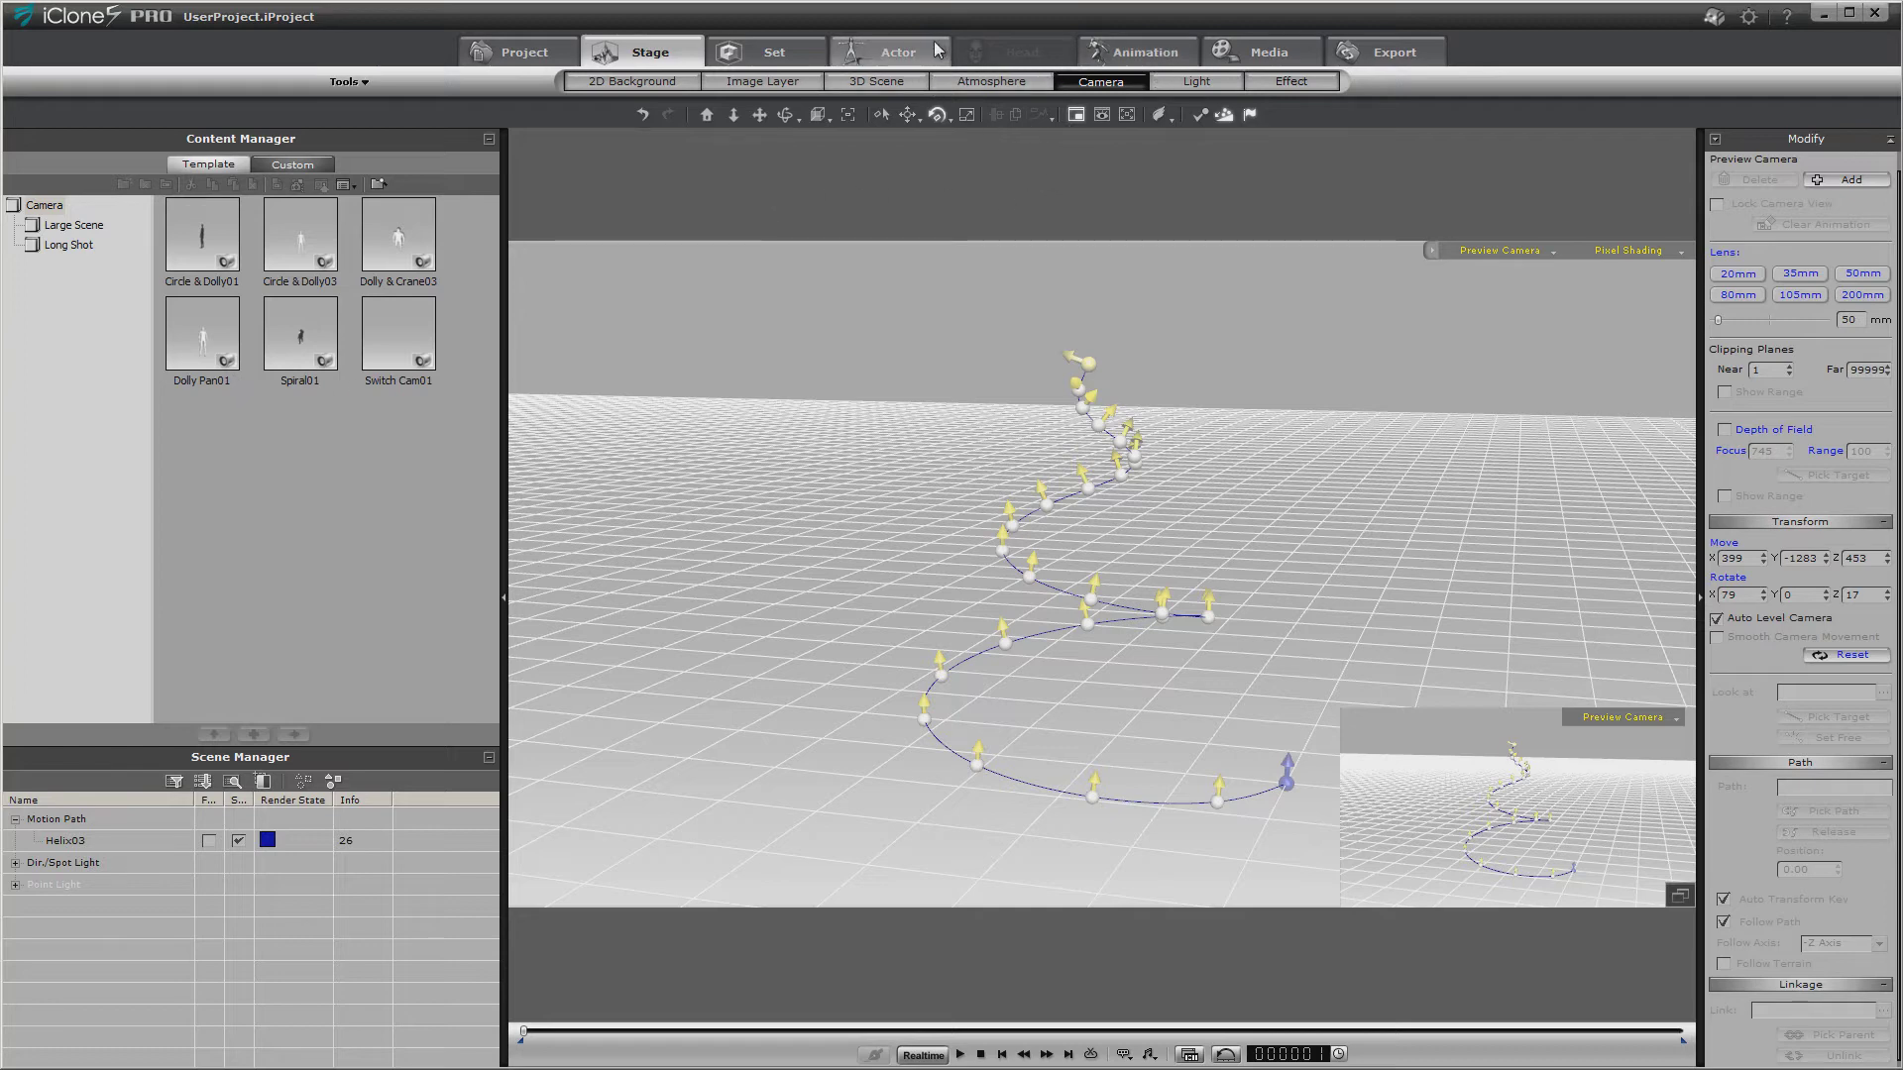
Add Box_001 from Set > Props as a dummy object scaled to 20.
left_click(774, 52)
double_click(399, 372)
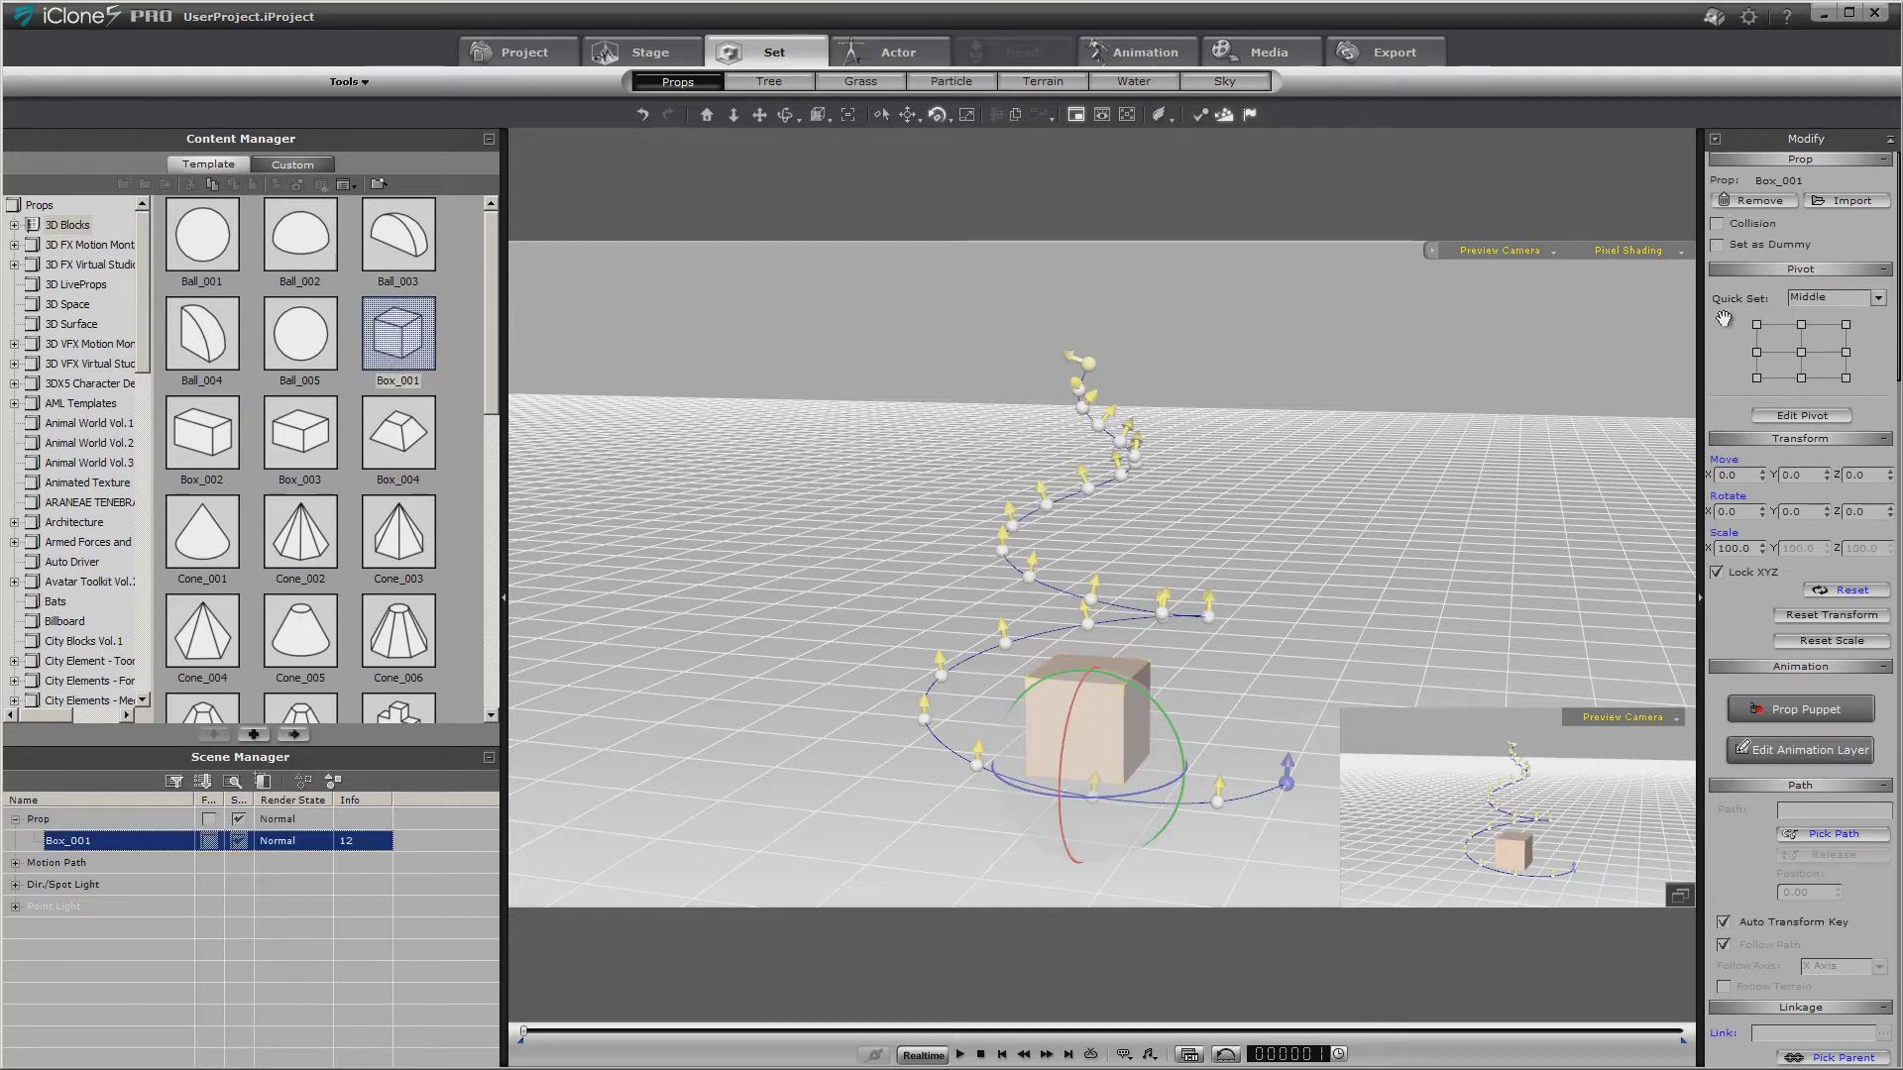
left_click(1717, 246)
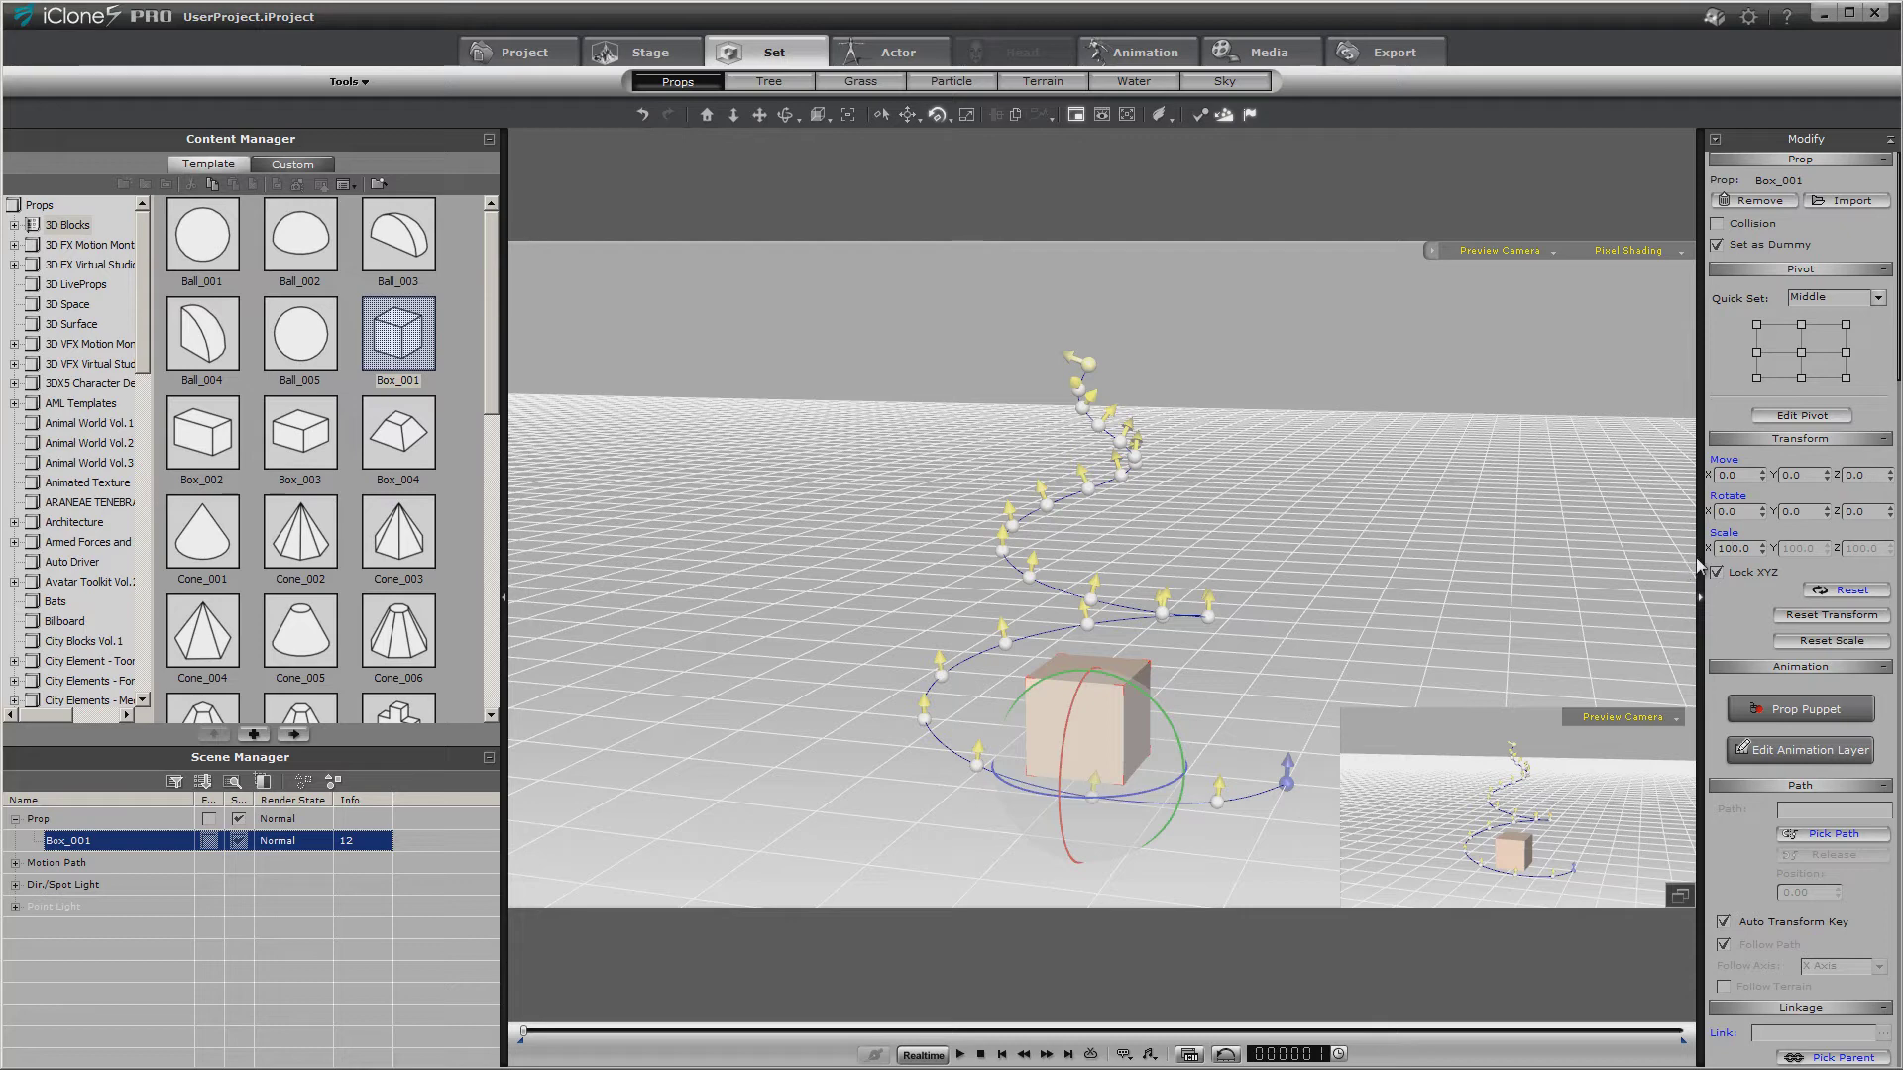
key("Return")
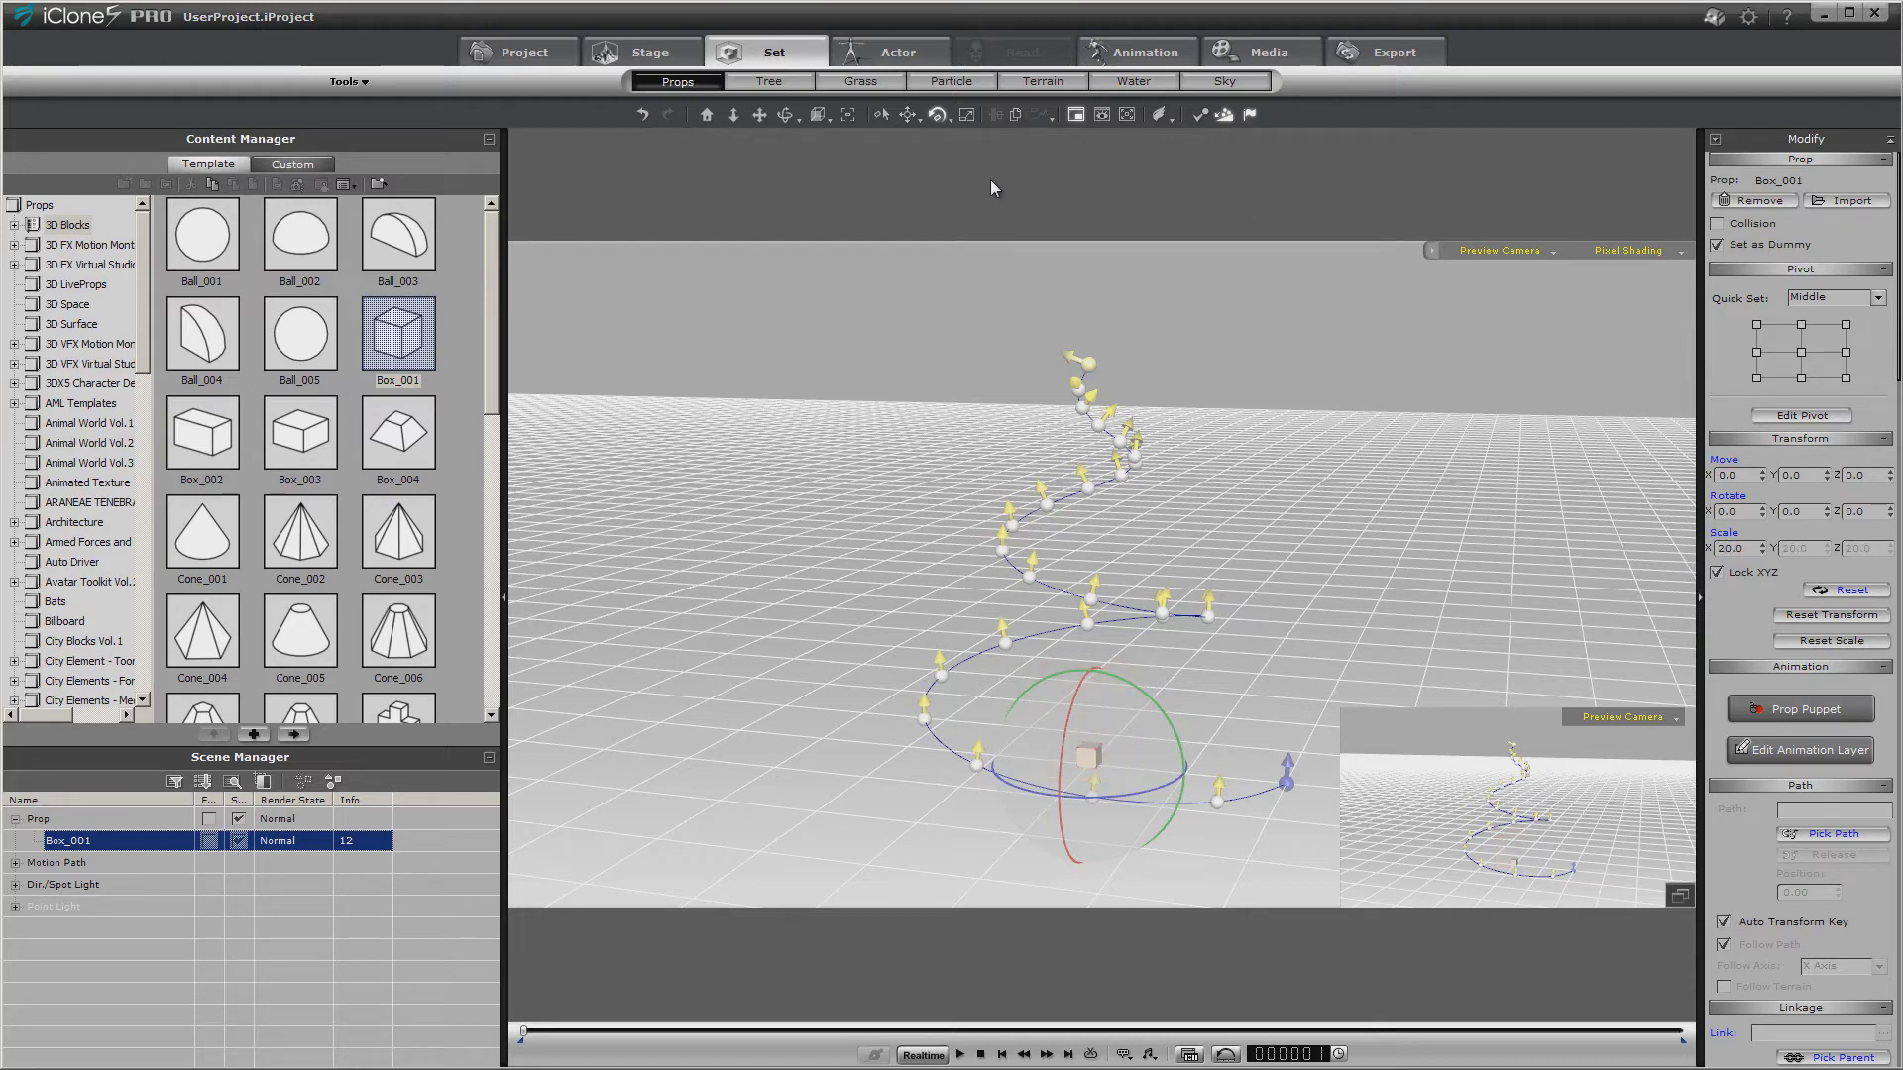
key("q")
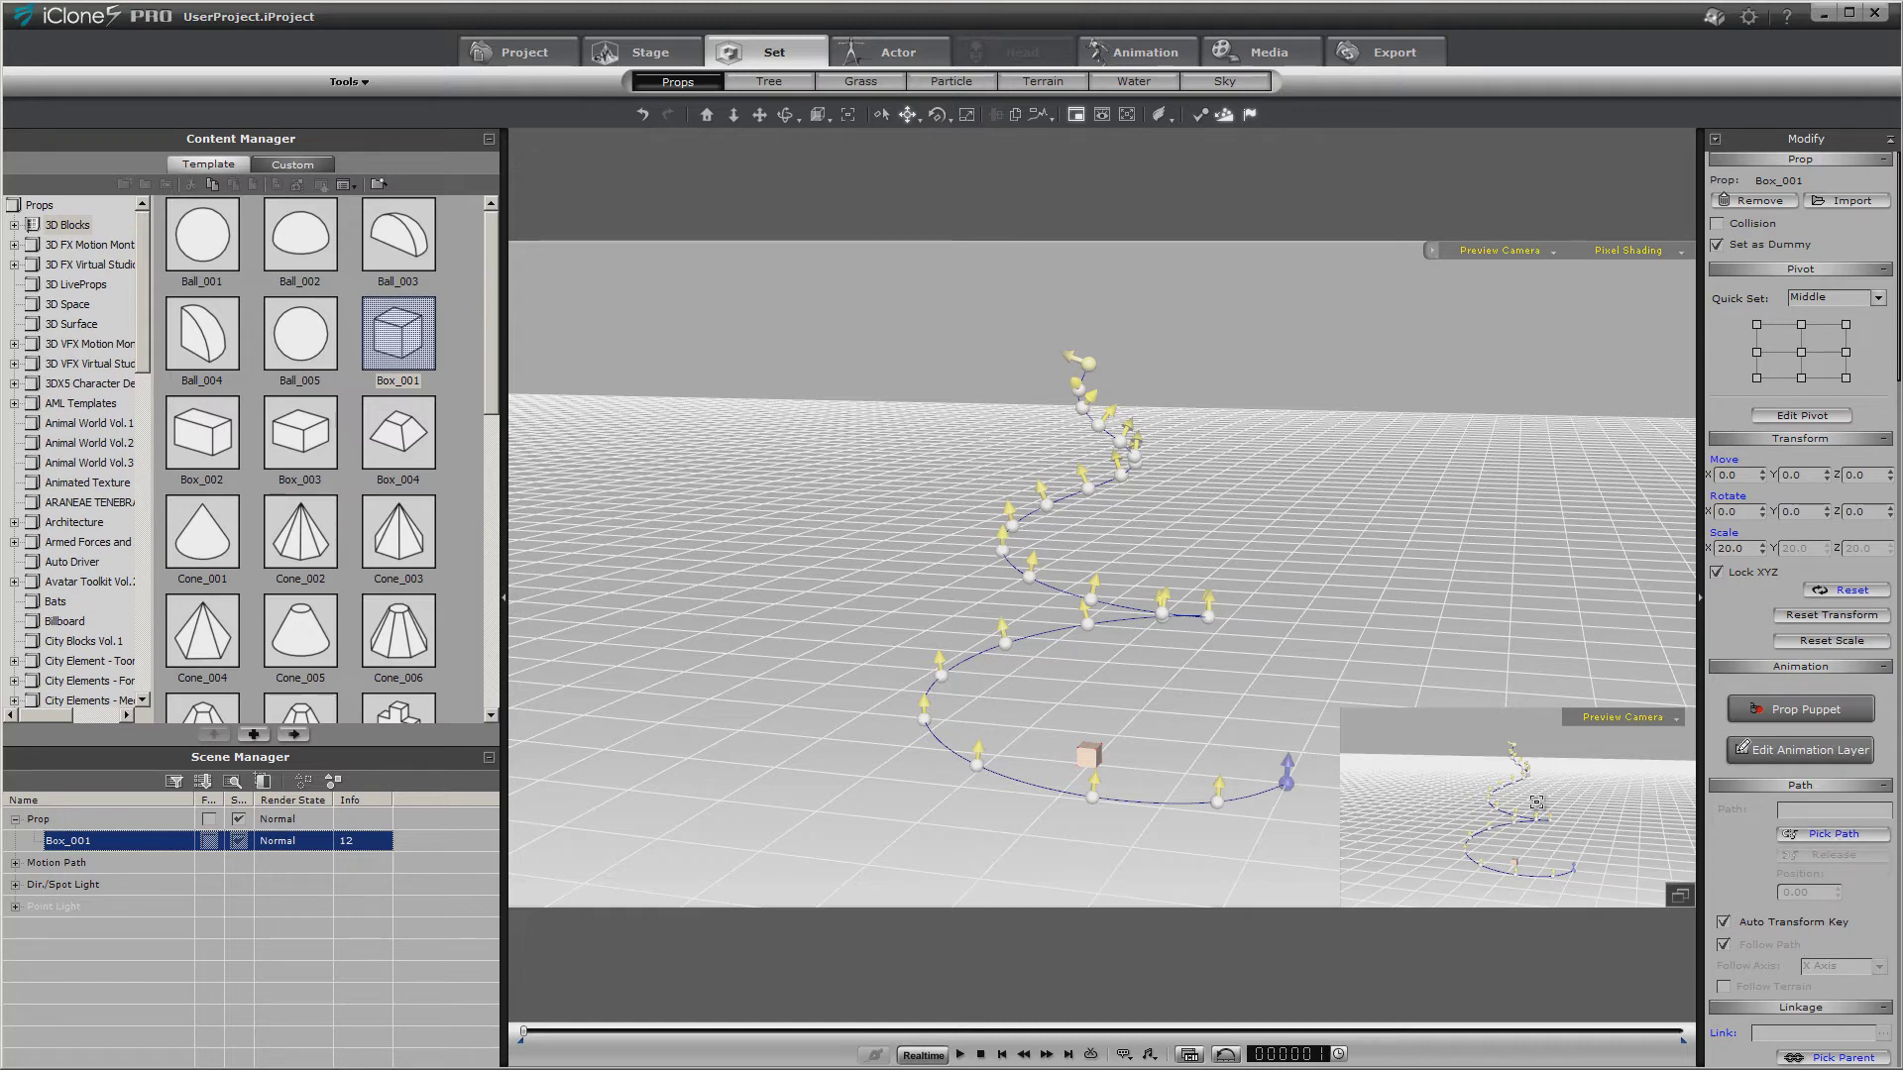
Attach Box_001 to Helix03, place it at the helix top, rewind, and enable Follow Path.
left_click(1286, 782)
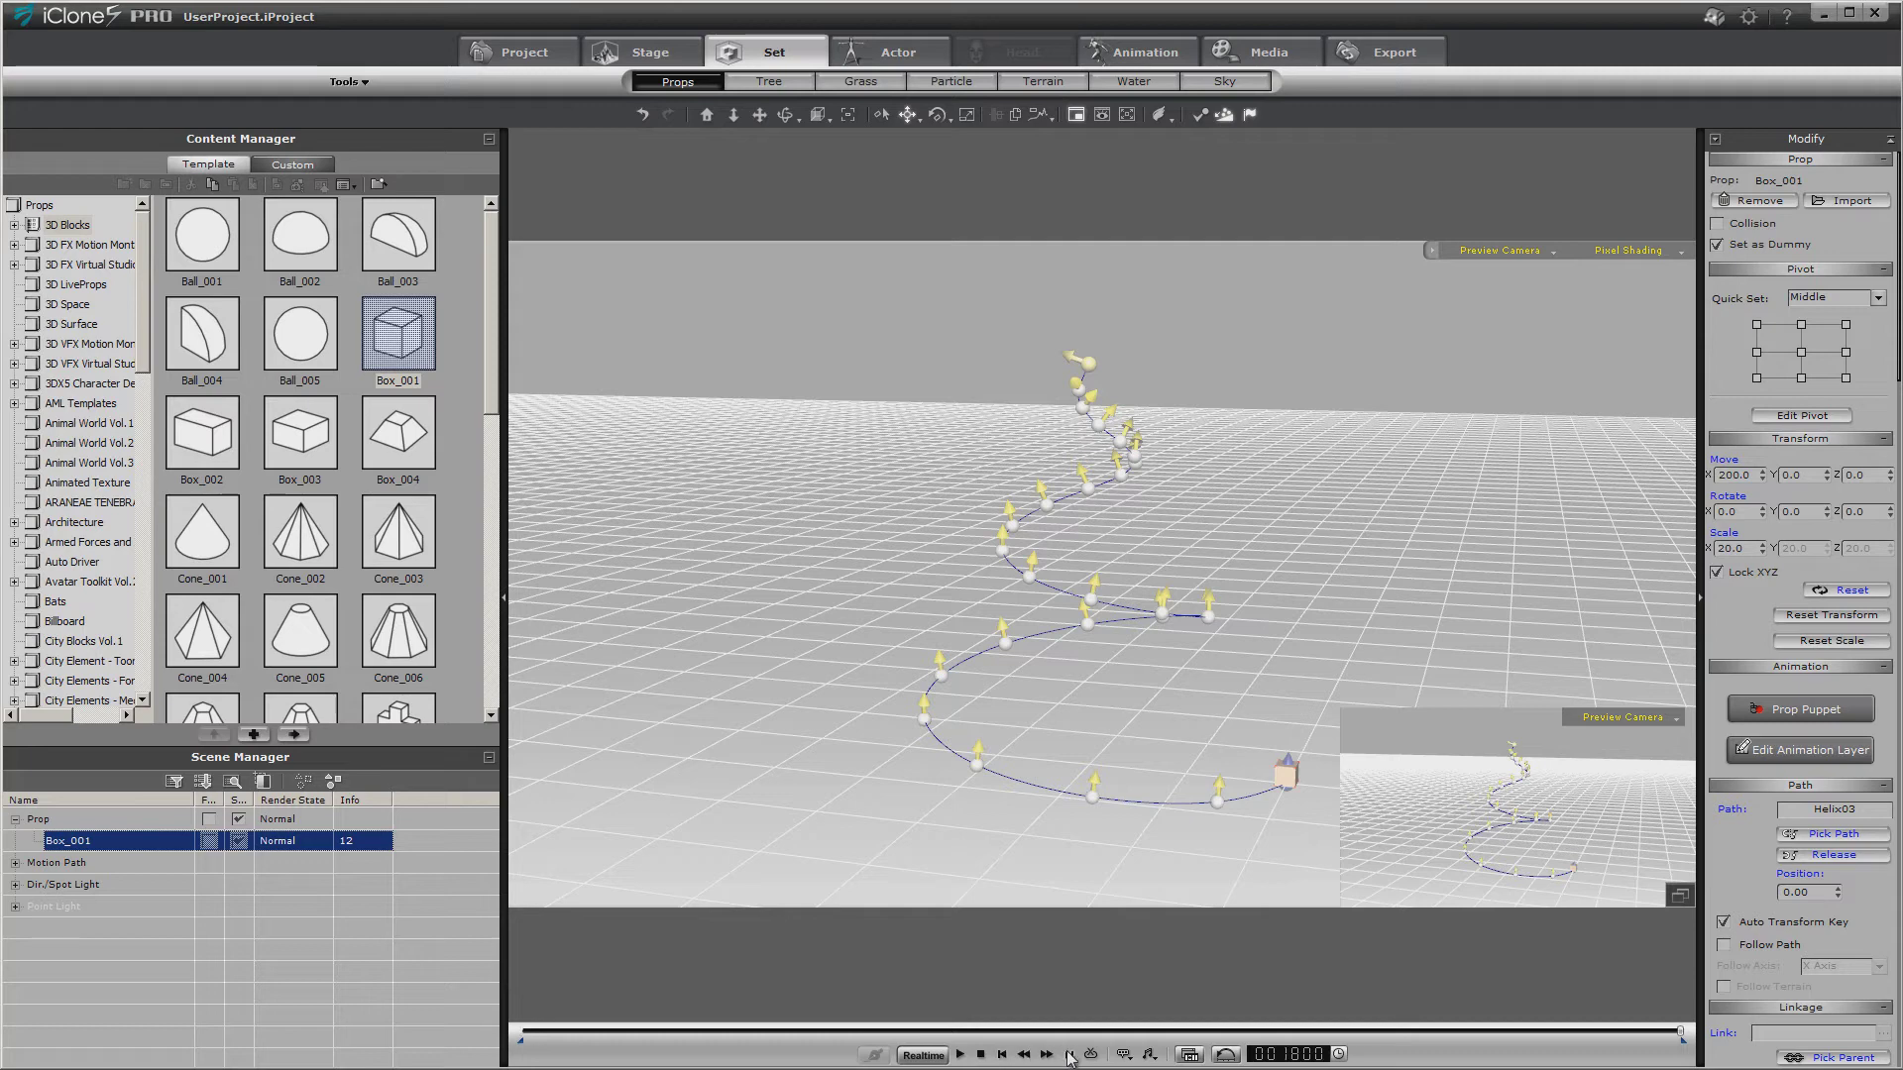
left_click(1815, 833)
left_click(1090, 364)
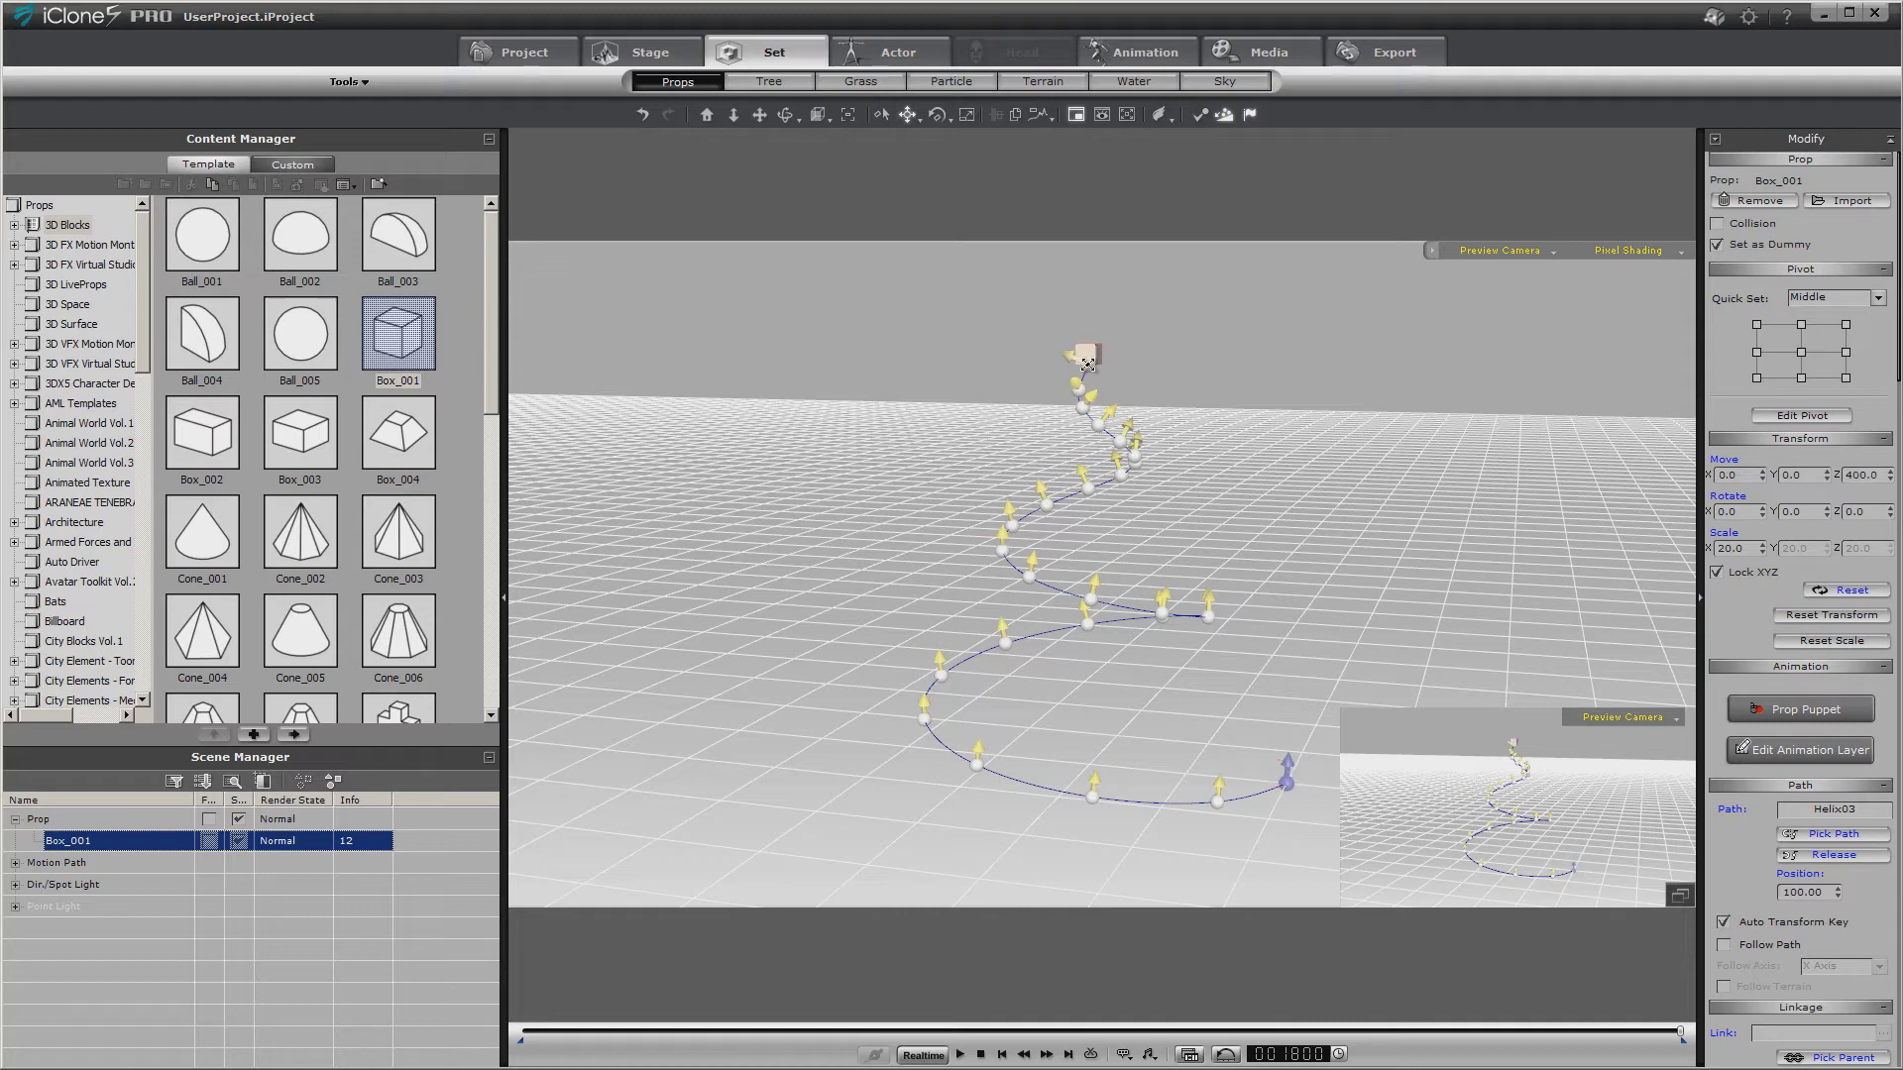
left_click(1002, 1054)
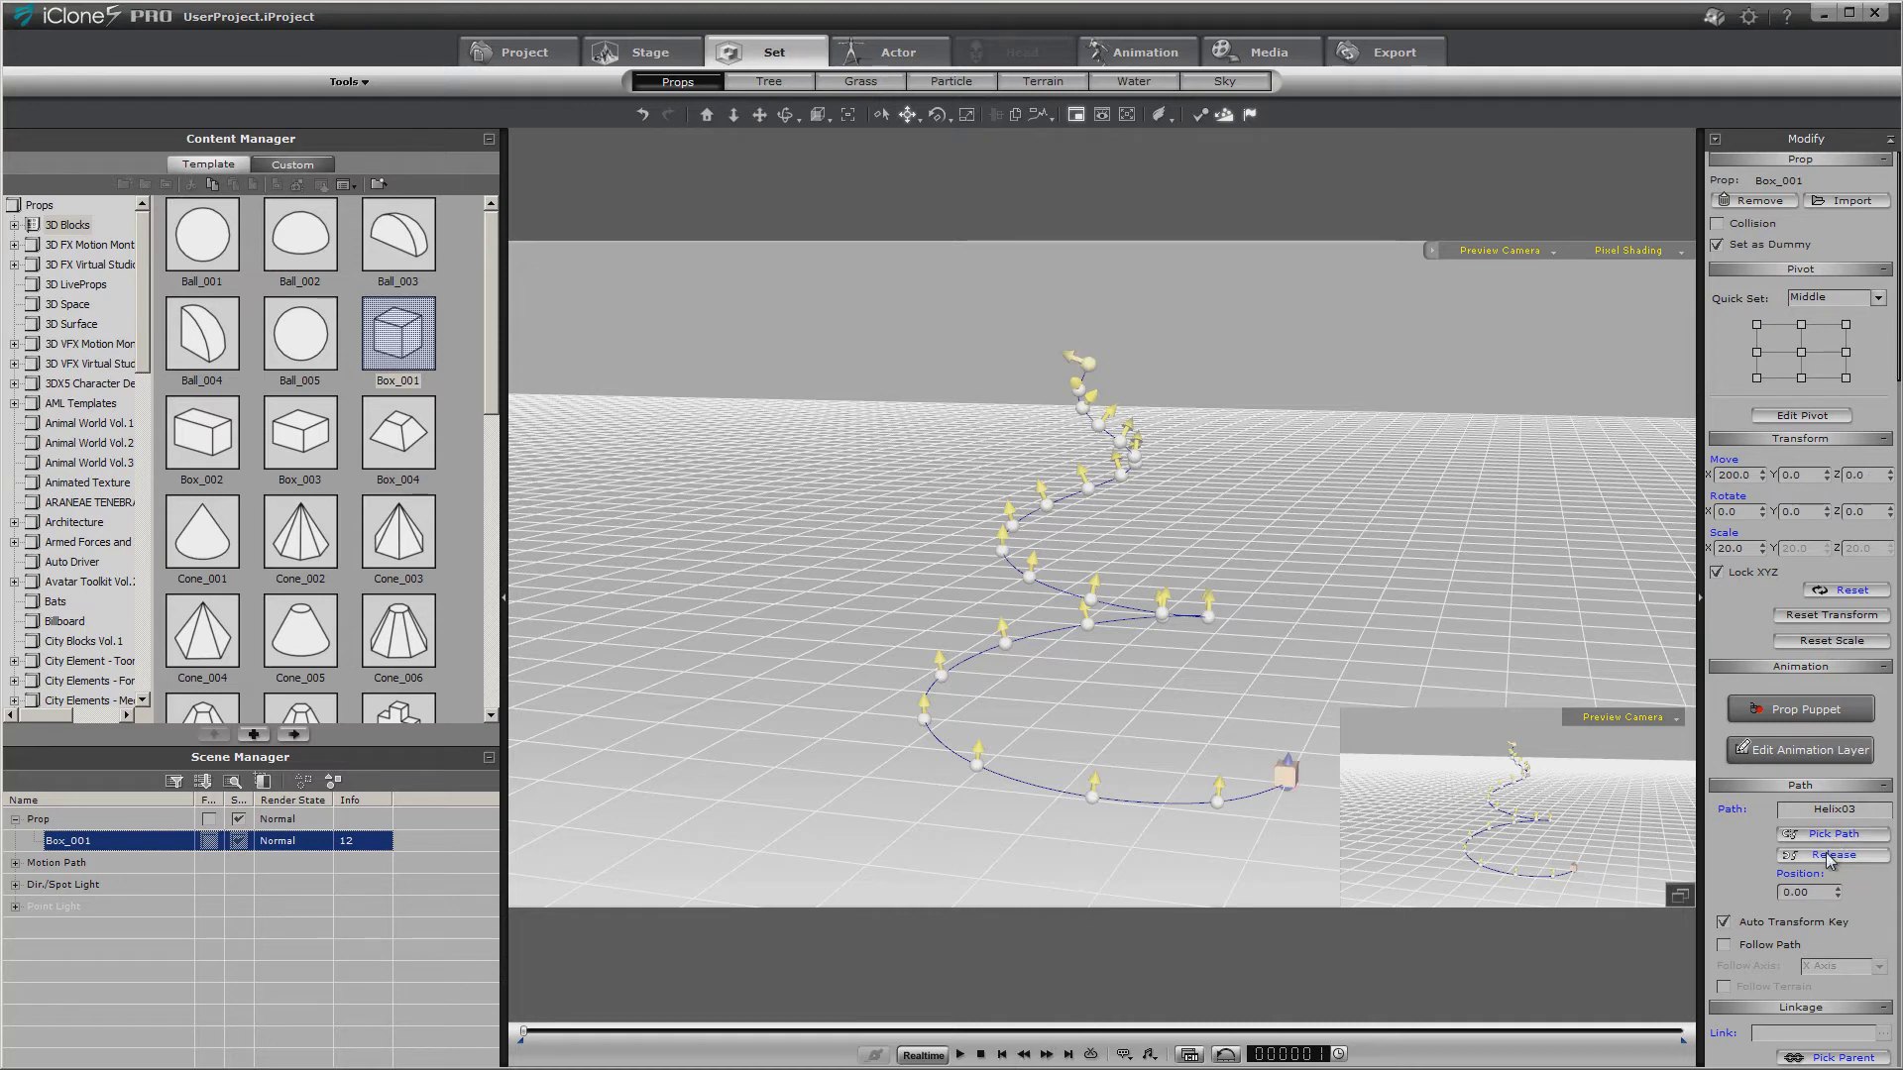
left_click(1723, 945)
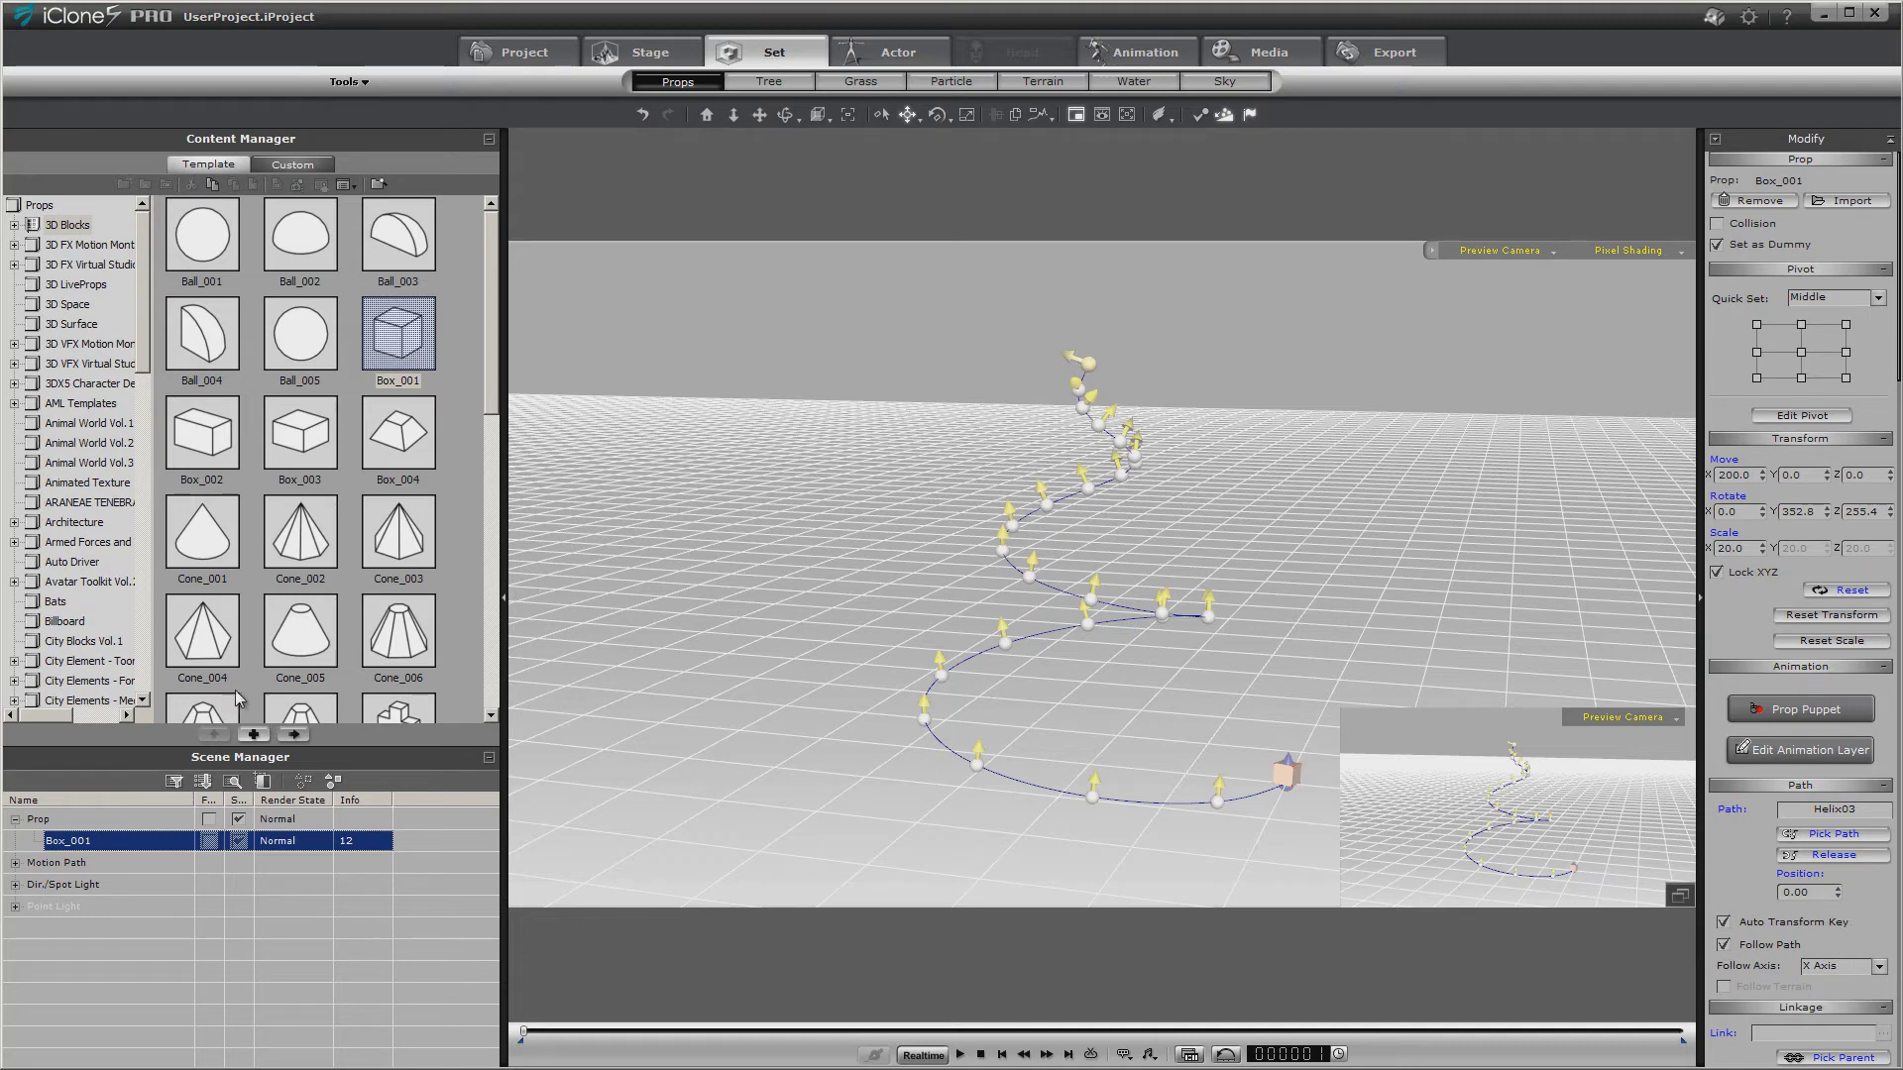
Add a new camera and pick Box_001 as its parent.
left_click(1544, 257)
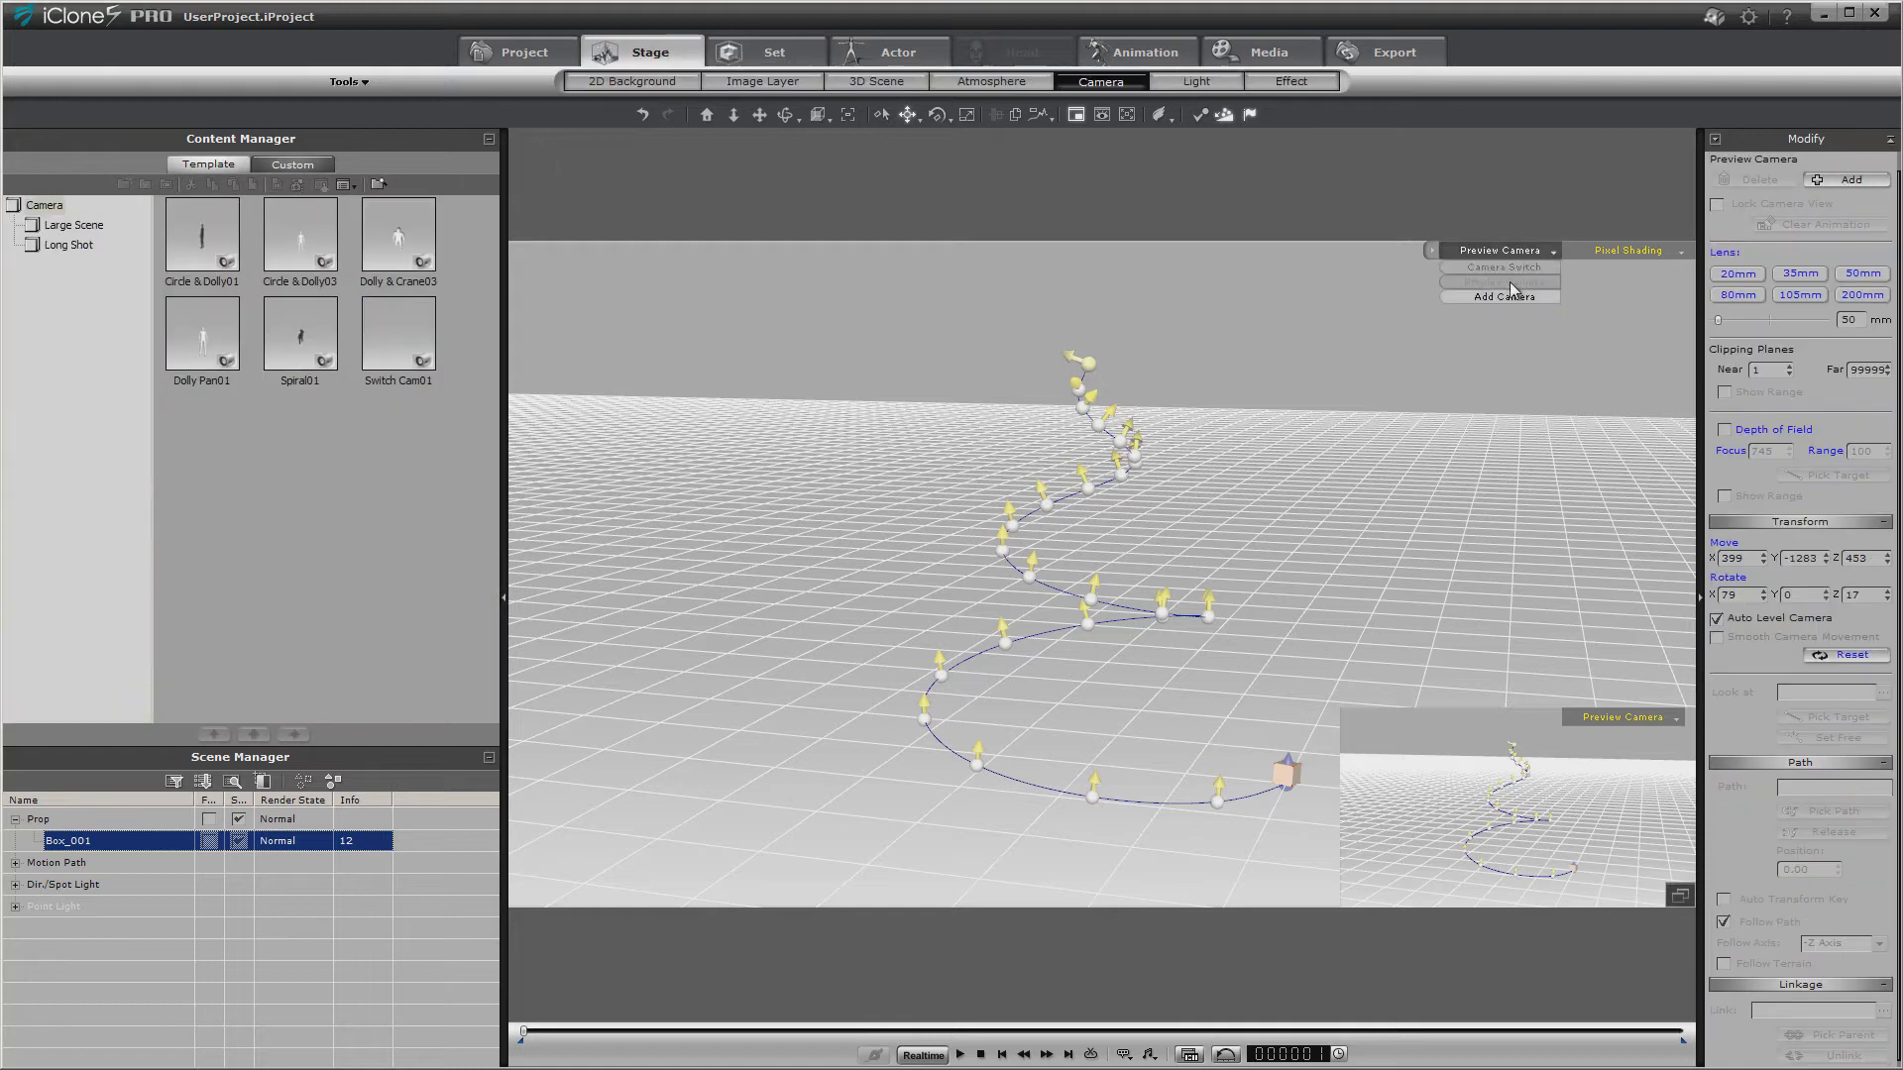
left_click(1503, 289)
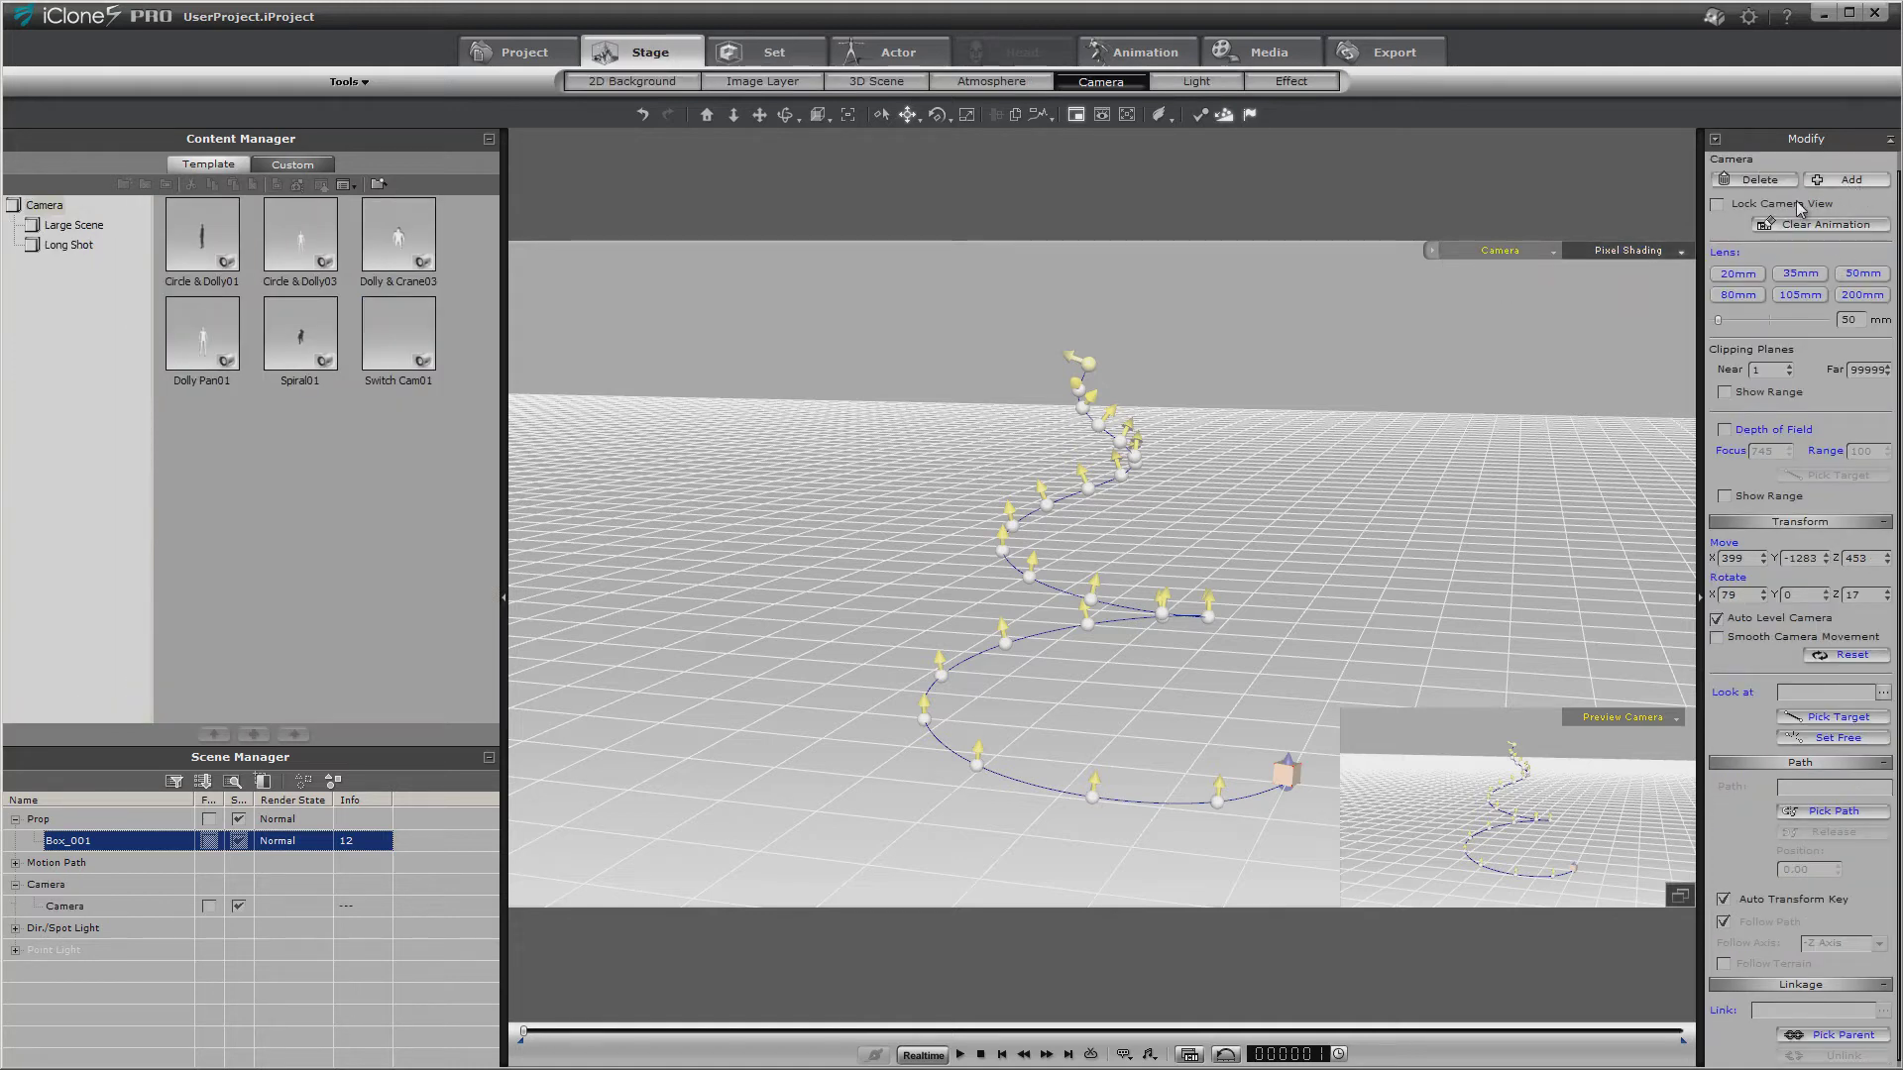
left_click(124, 909)
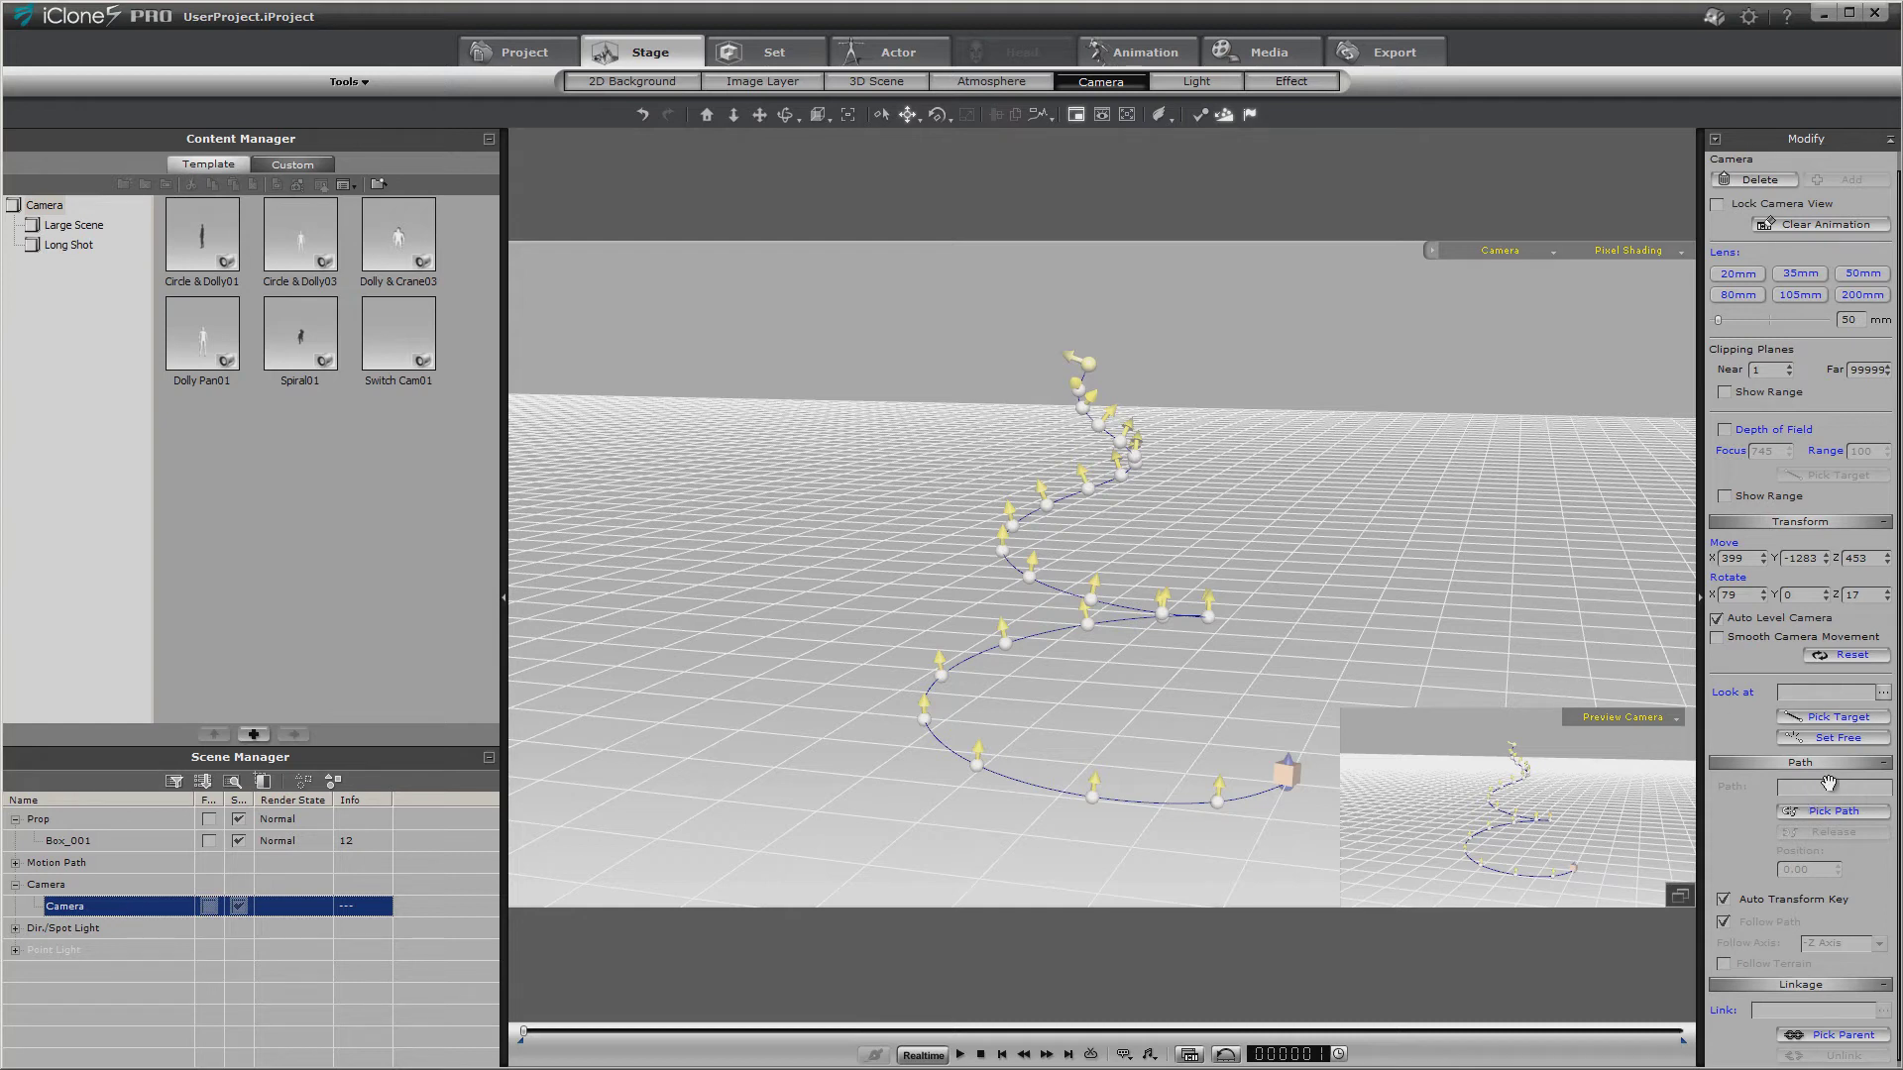
left_click(1838, 815)
left_click(1279, 786)
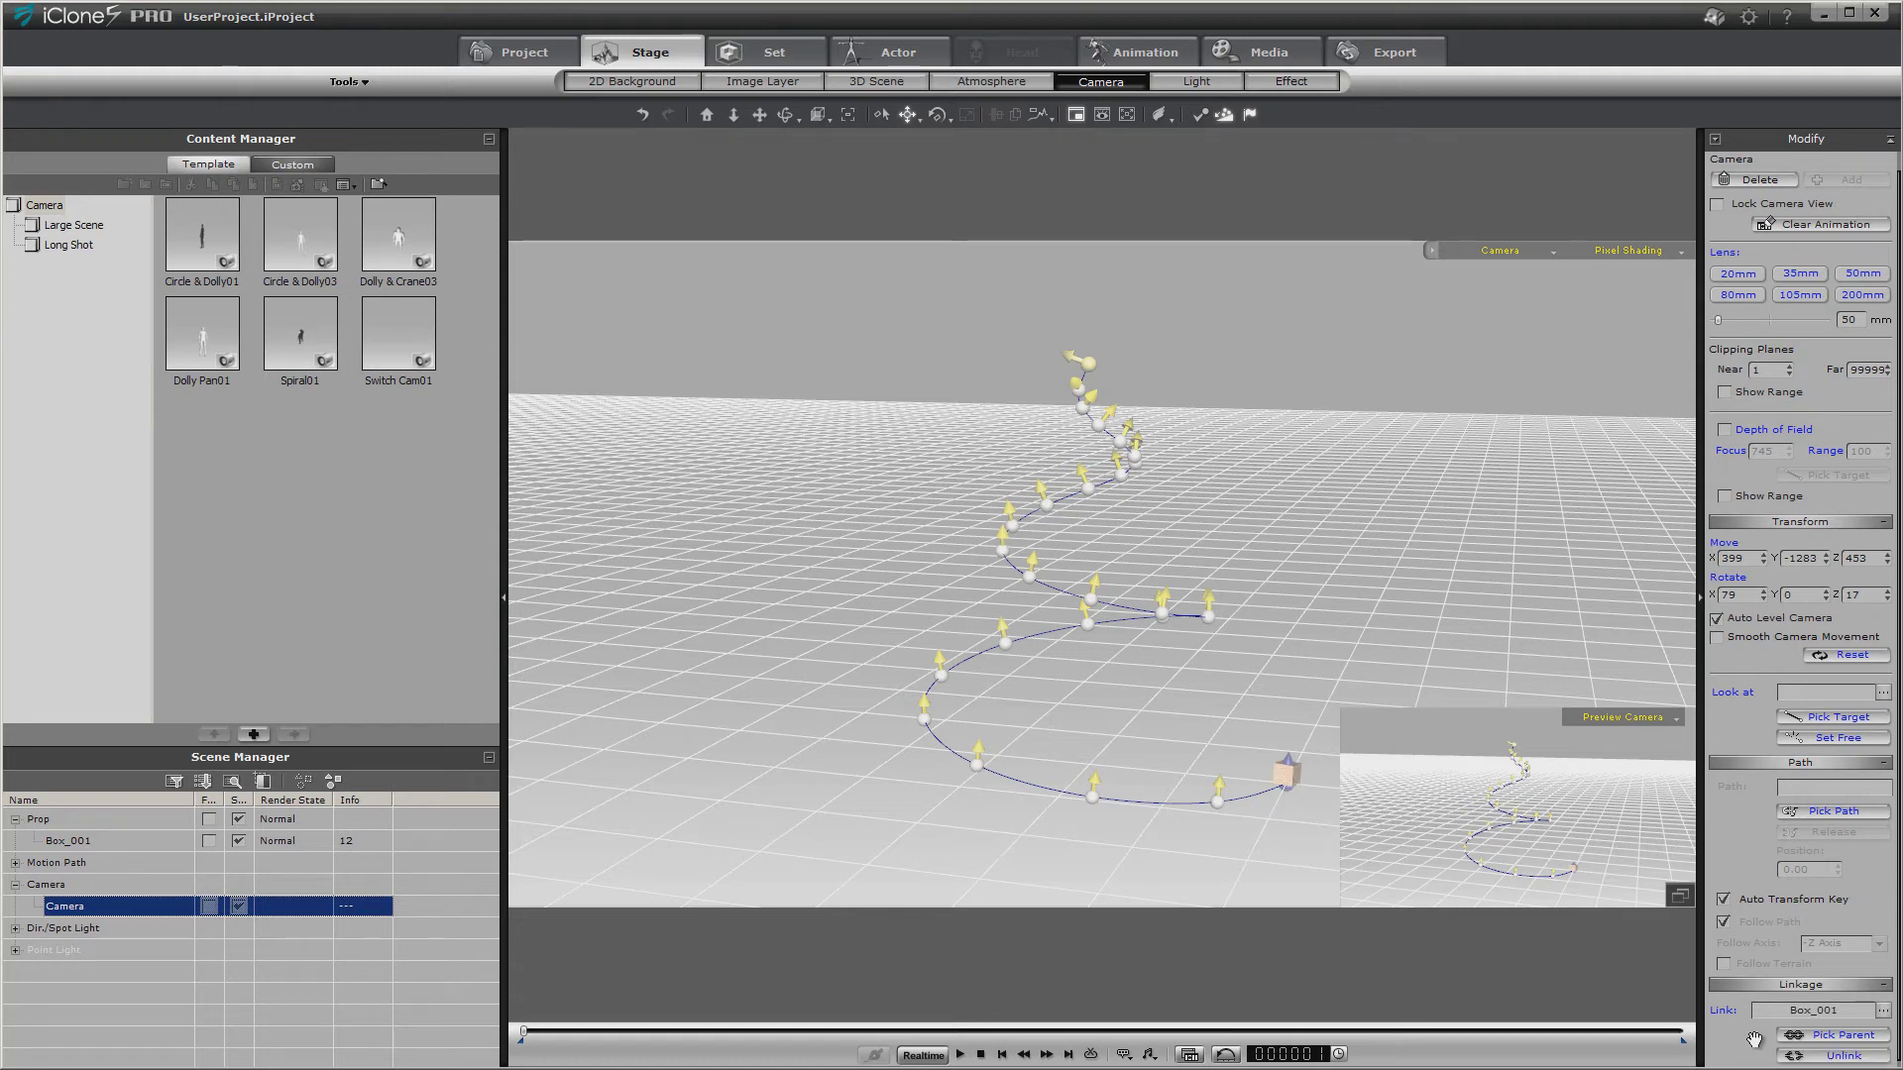
Confirm Link to Sub-Node so the camera snaps to the box, and show its view in the inset.
left_click(1882, 1009)
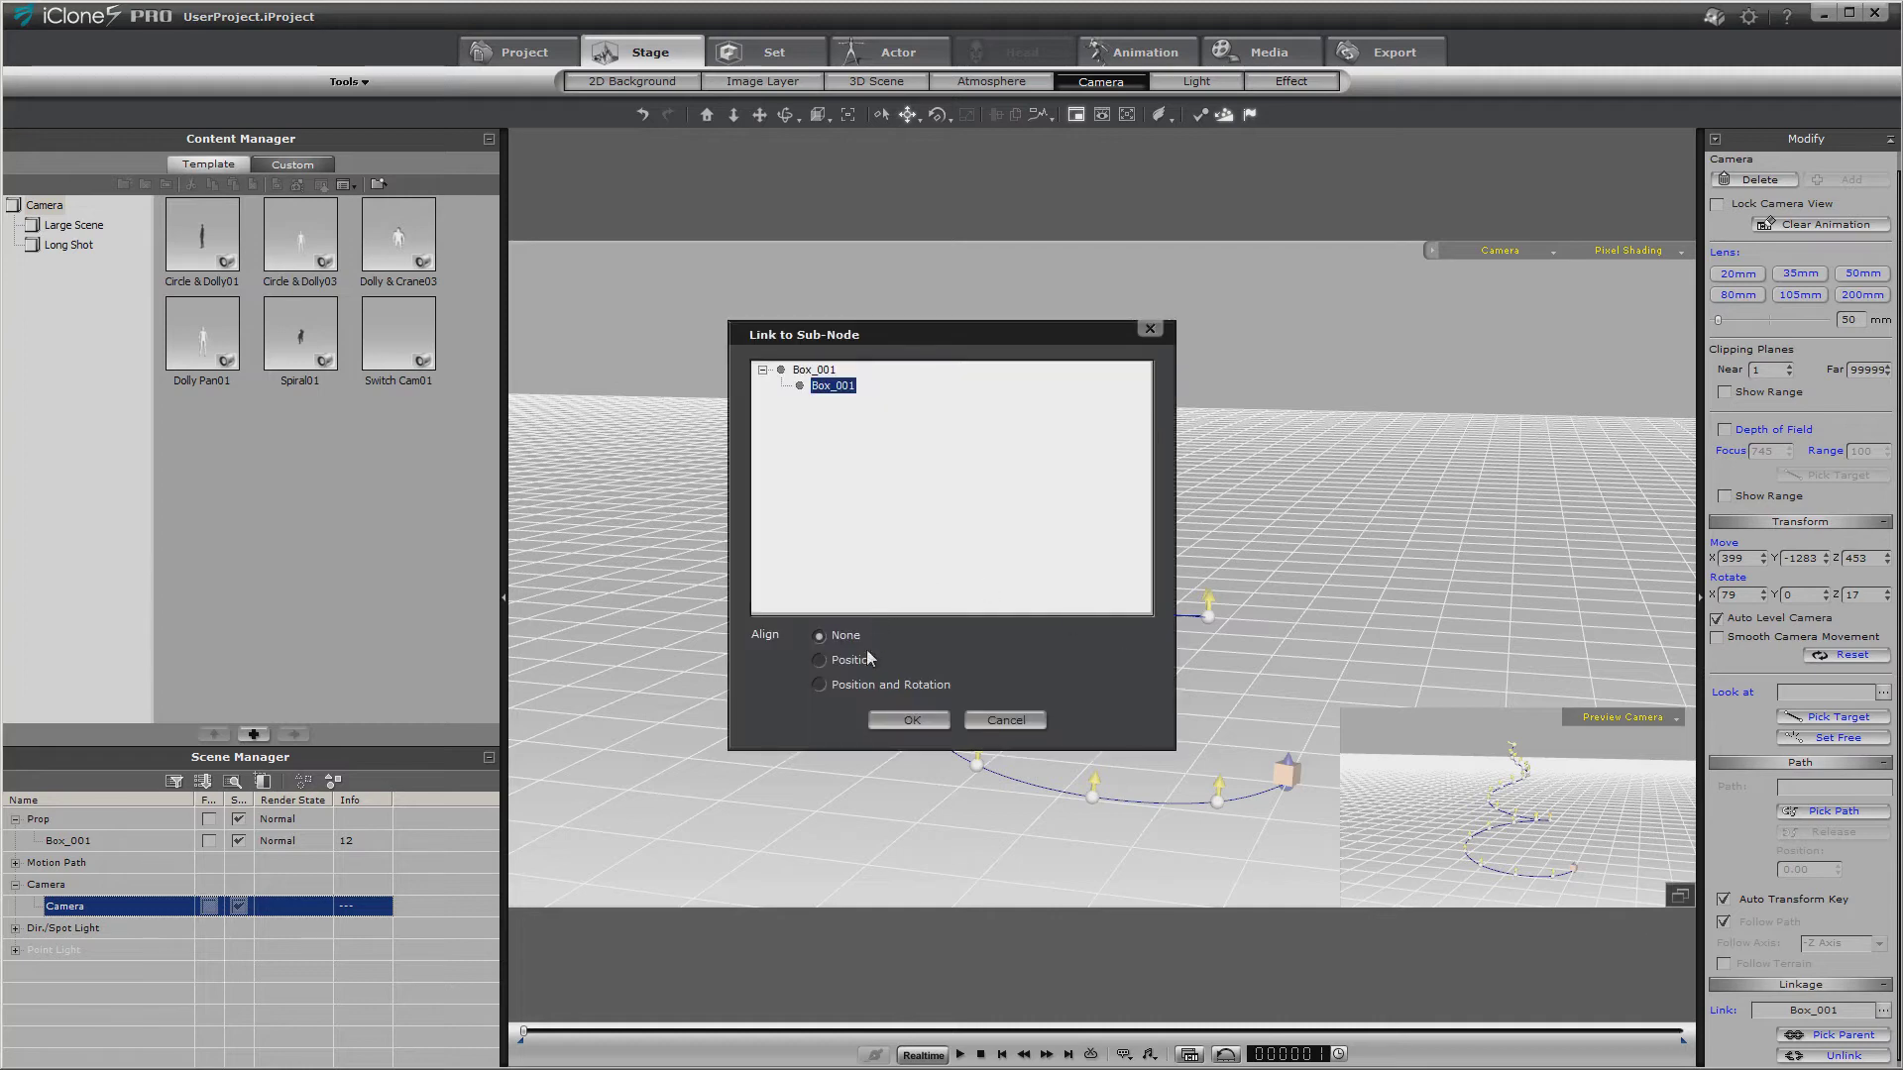
left_click(896, 721)
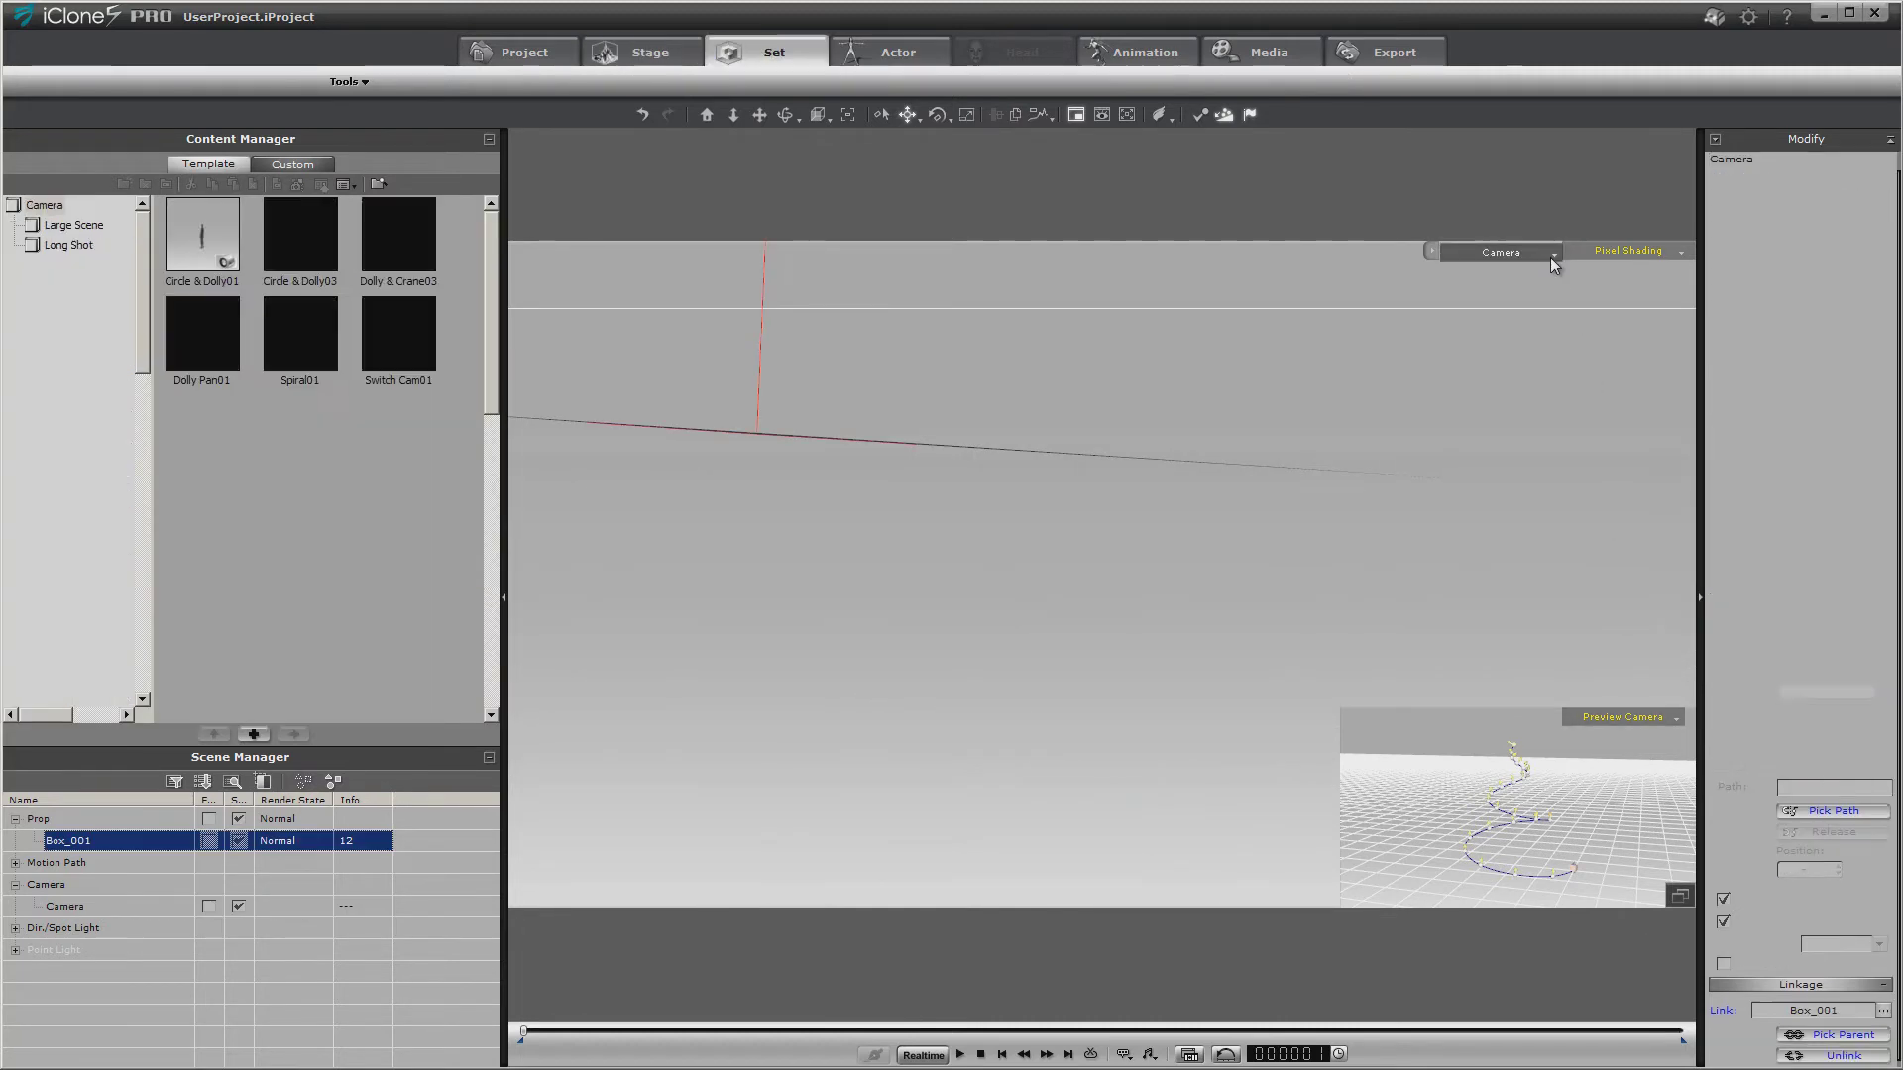
left_click(1550, 257)
left_click(1500, 282)
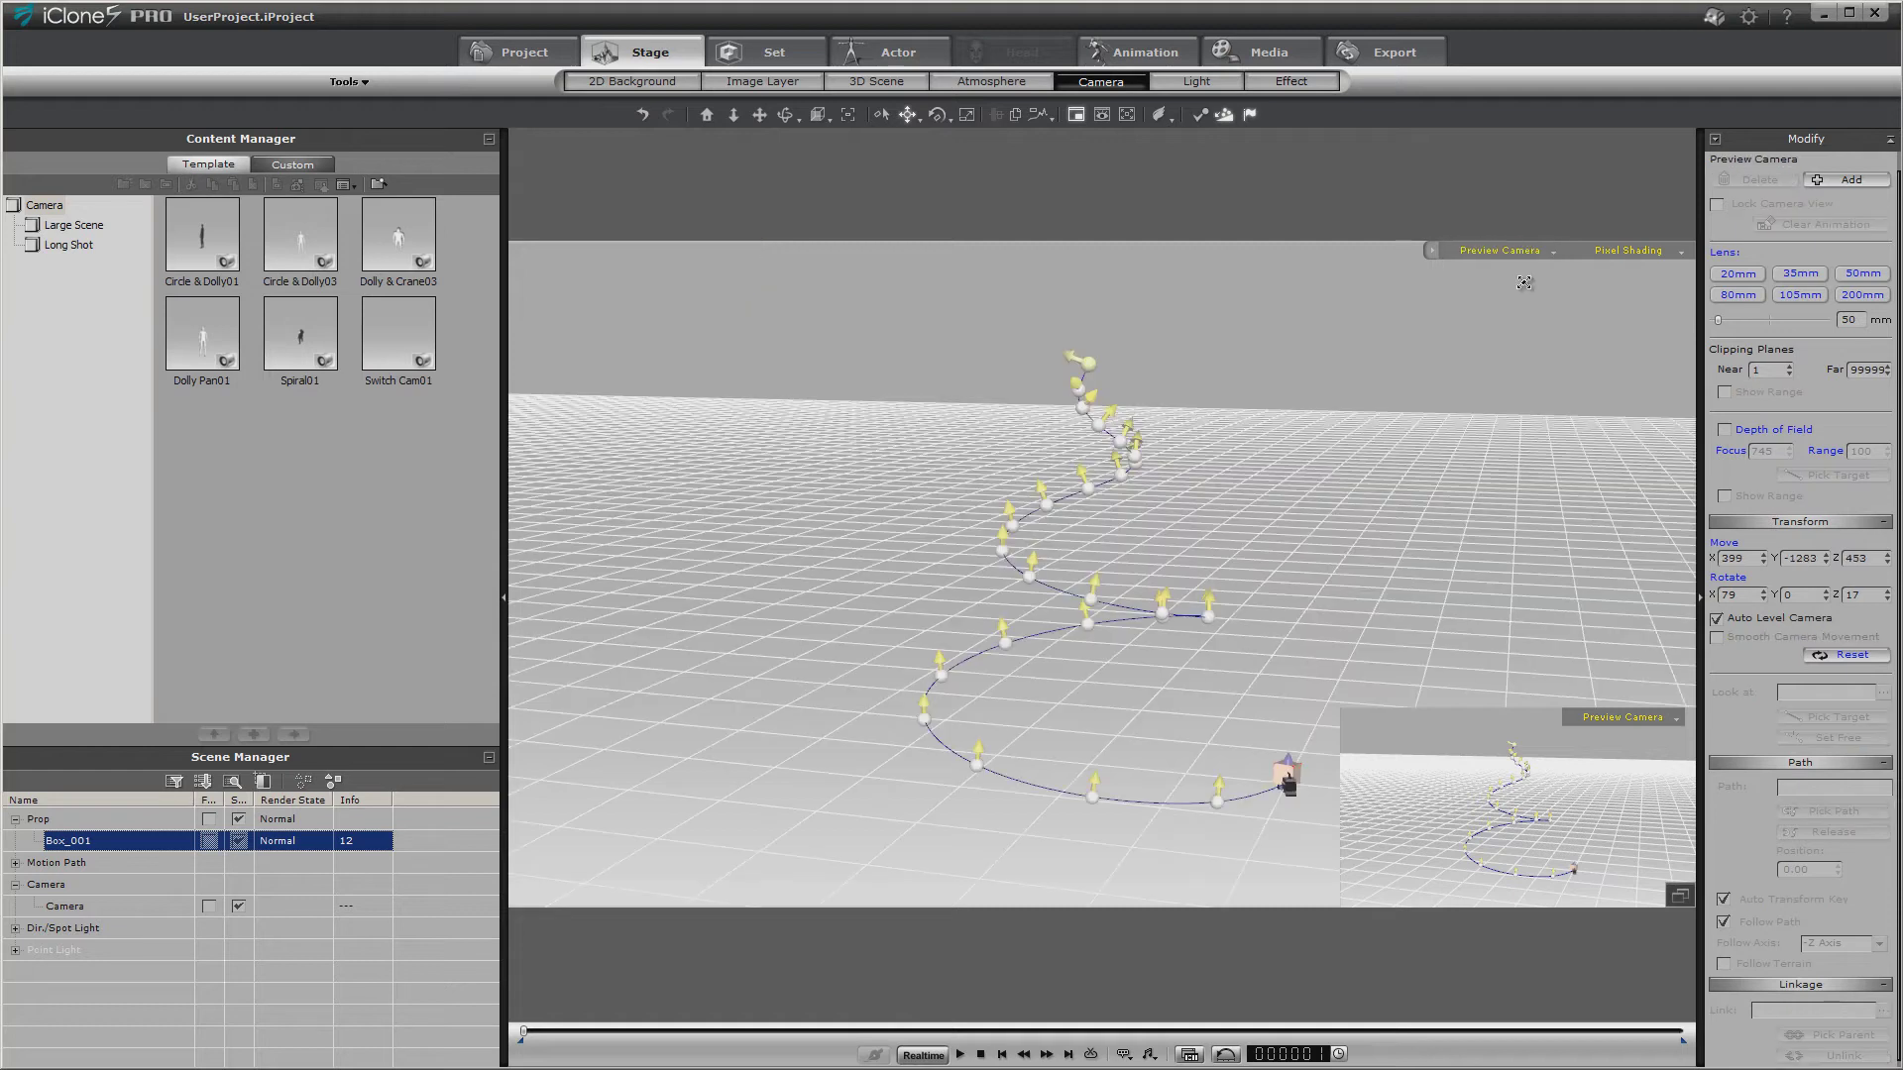
left_click(1645, 730)
left_click(1597, 755)
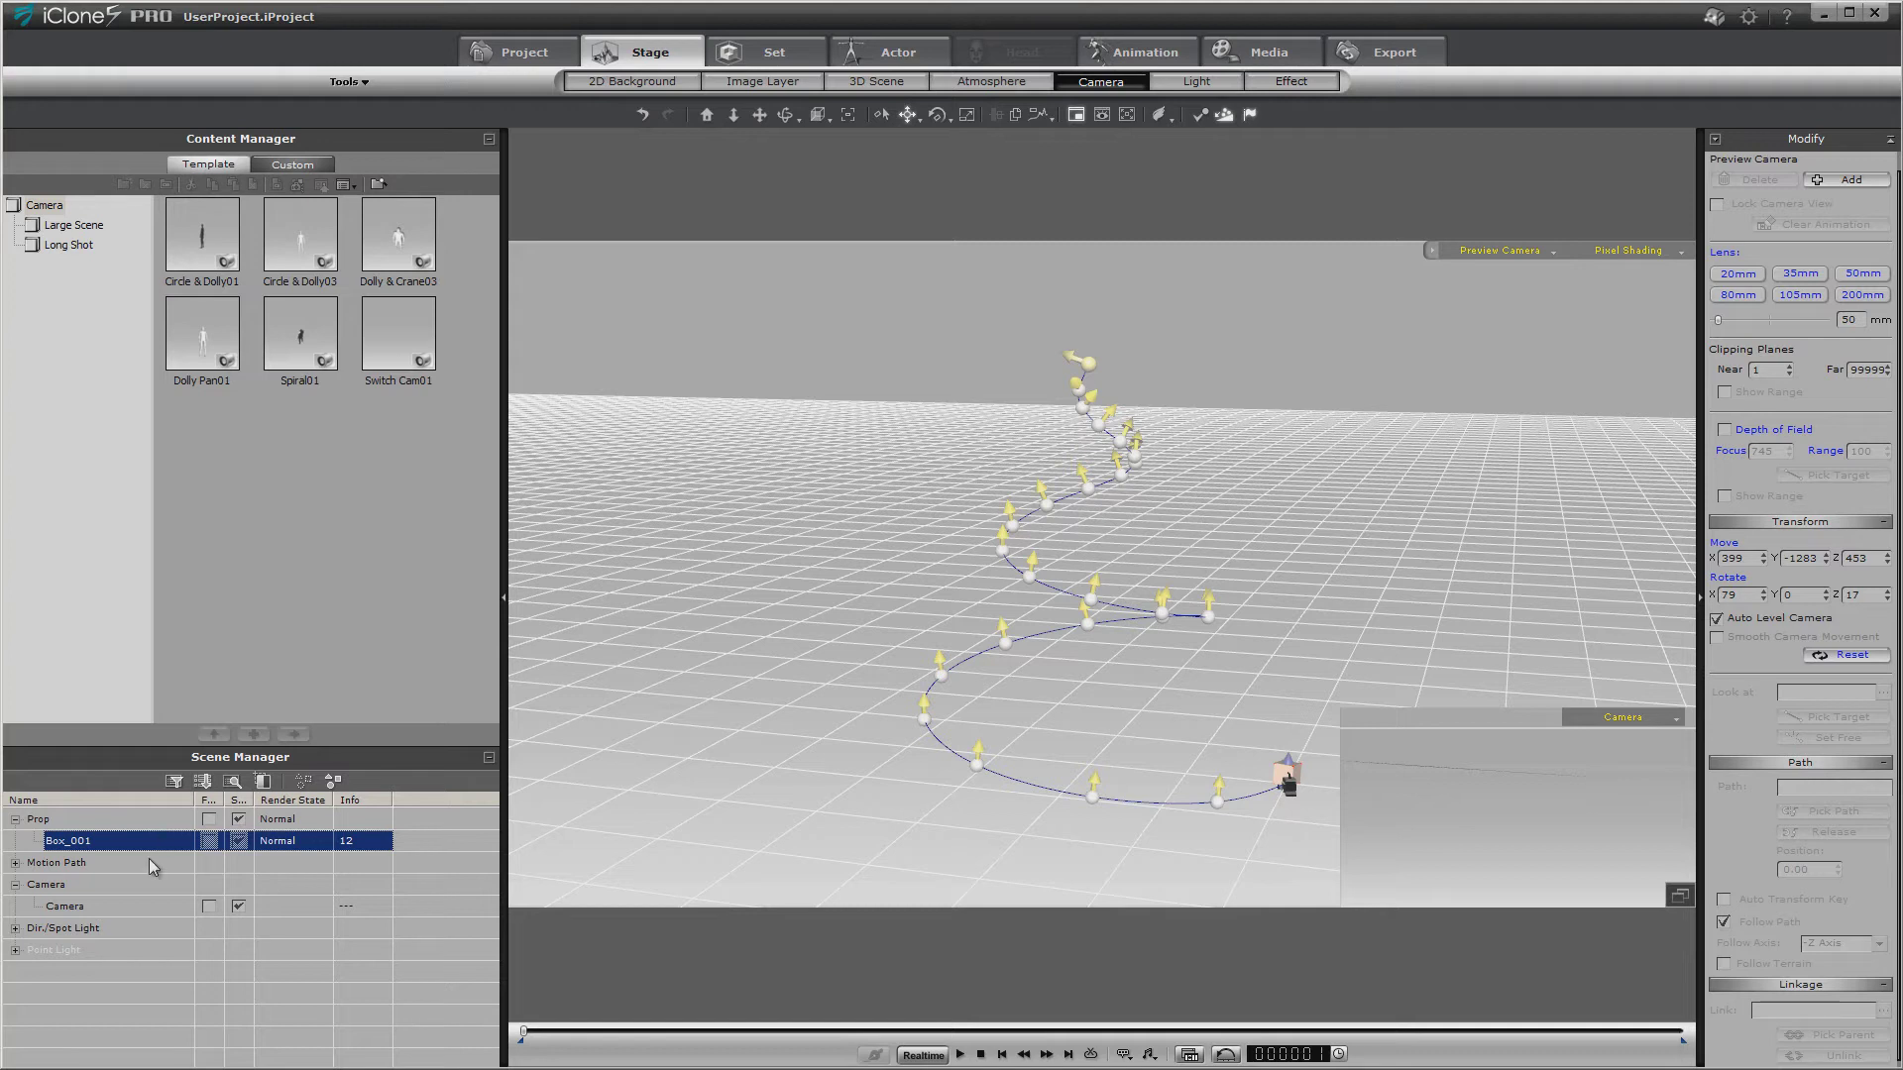
Rotate the camera to about 83, 0, 162 so it faces along the helix.
left_click(91, 908)
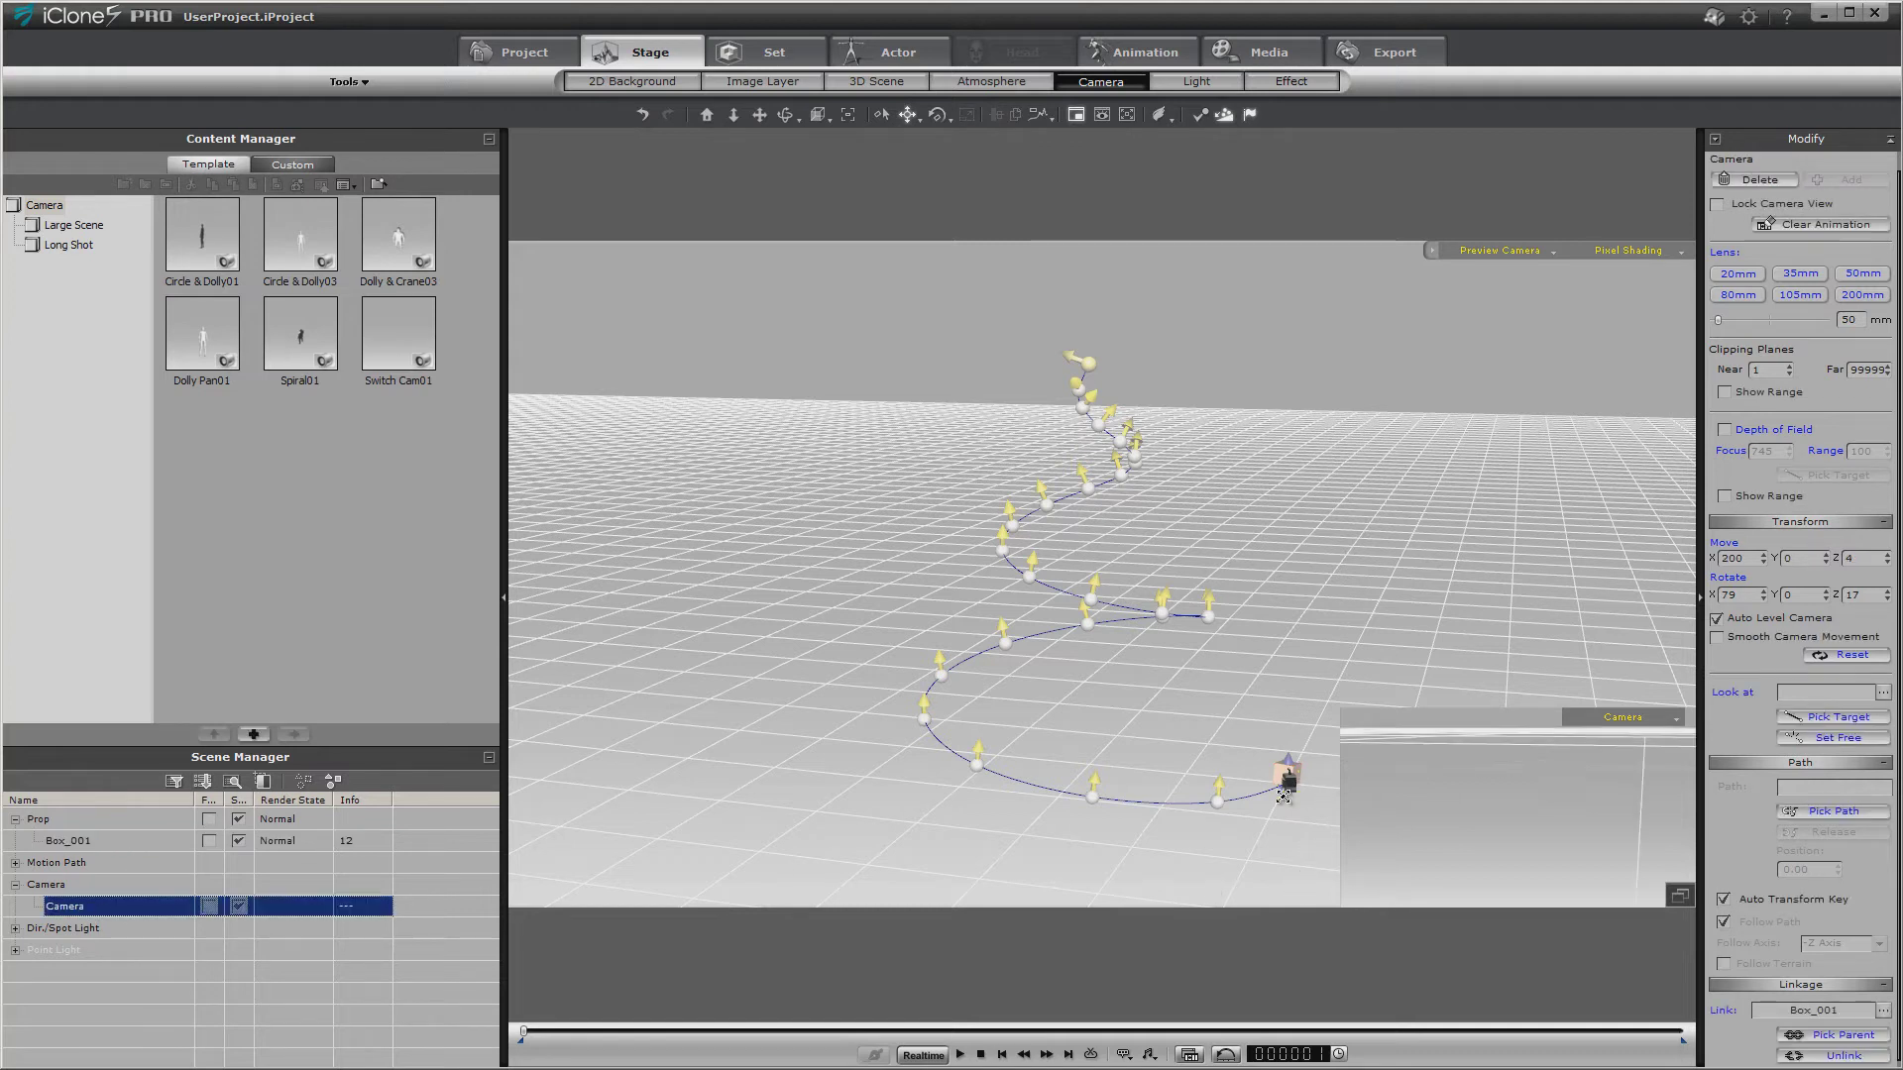
left_click_drag(1283, 795, 1442, 772)
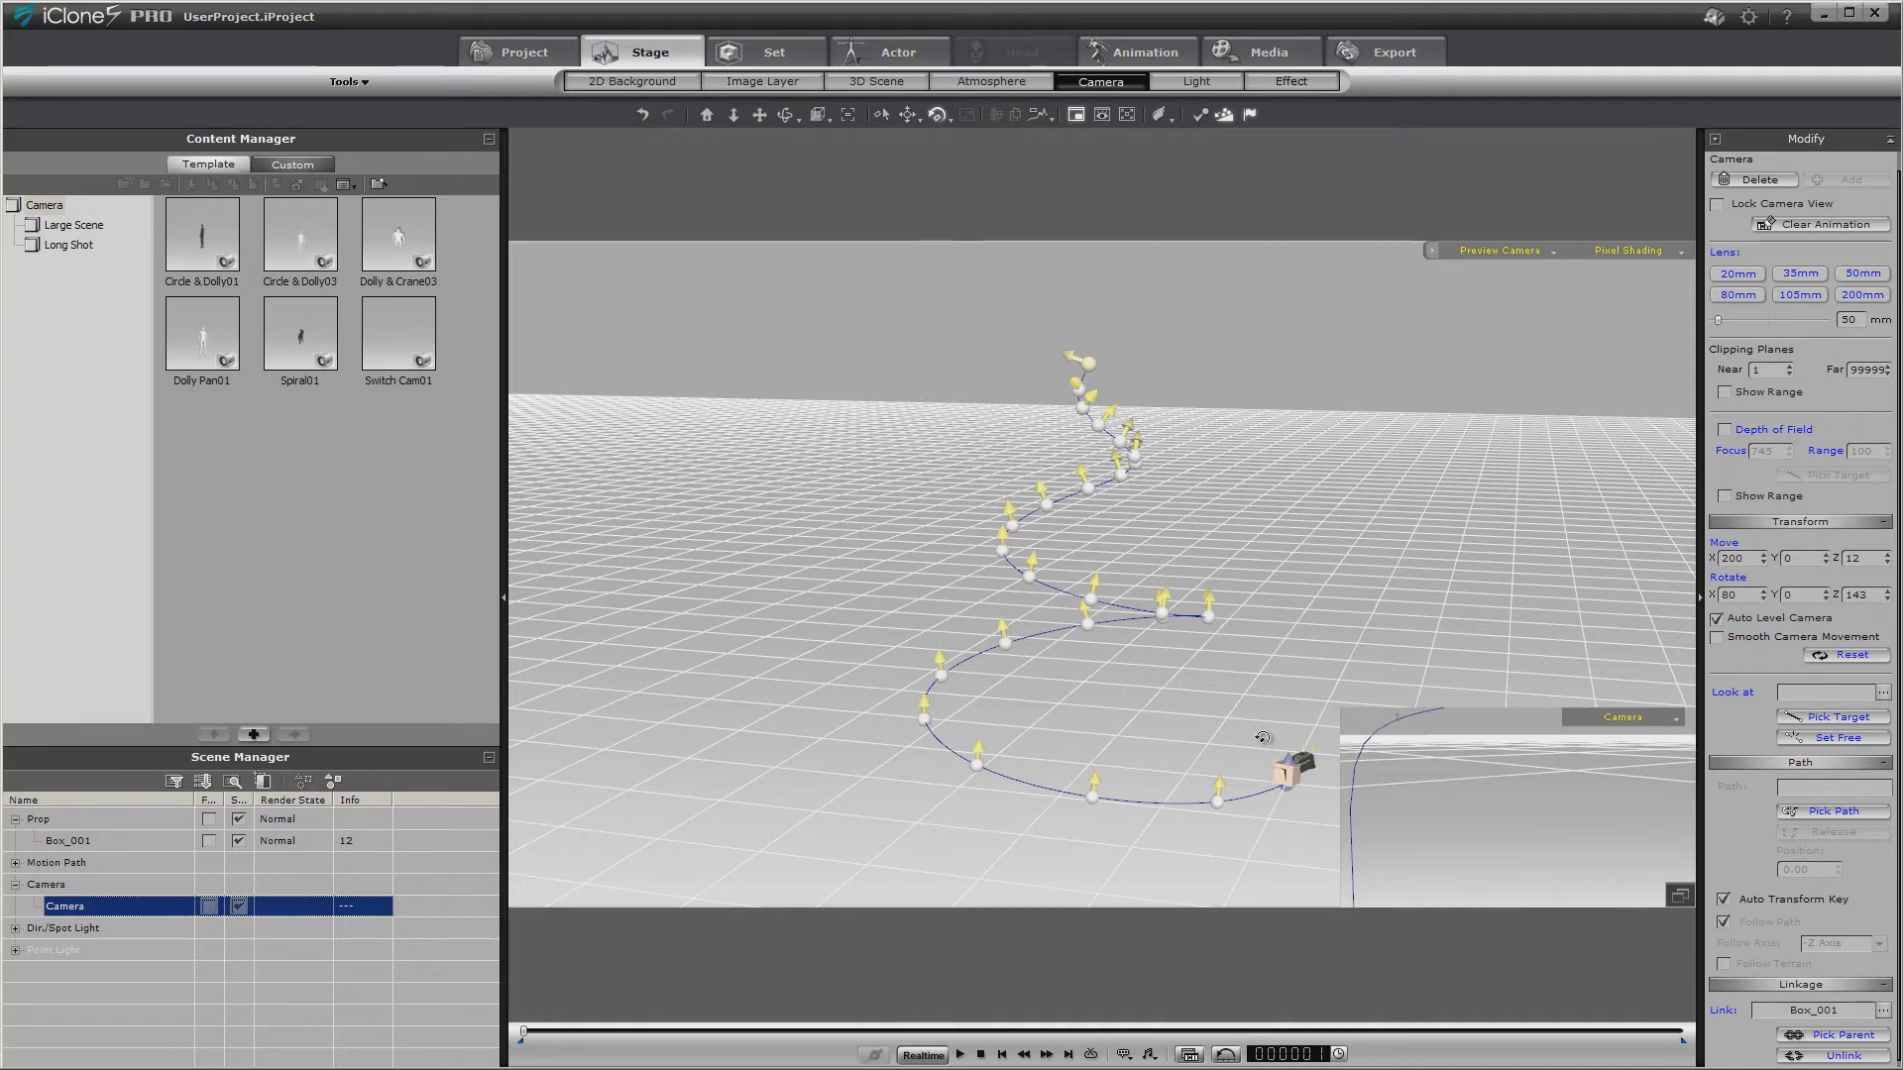
left_click(1278, 763)
left_click_drag(1271, 760, 1276, 801)
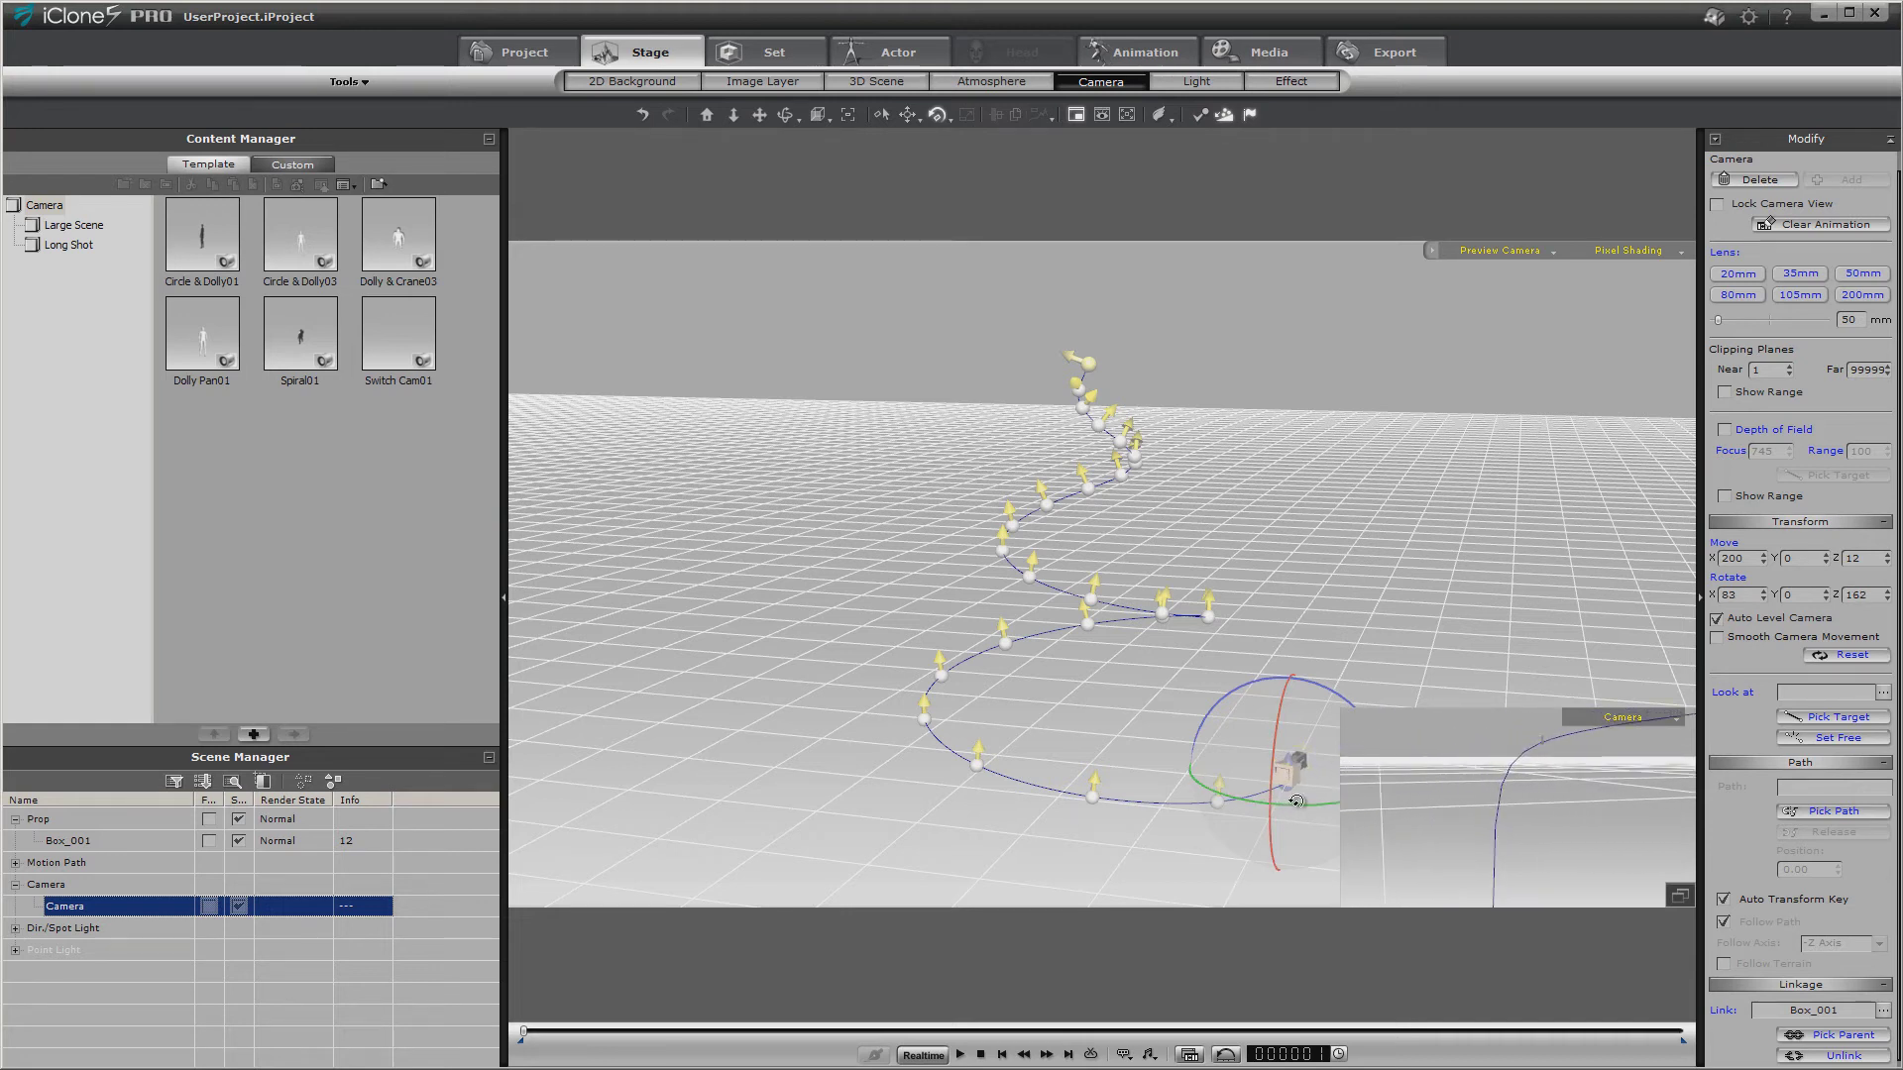
Play the animation to watch the box carry the camera along the helix.
left_click(959, 1055)
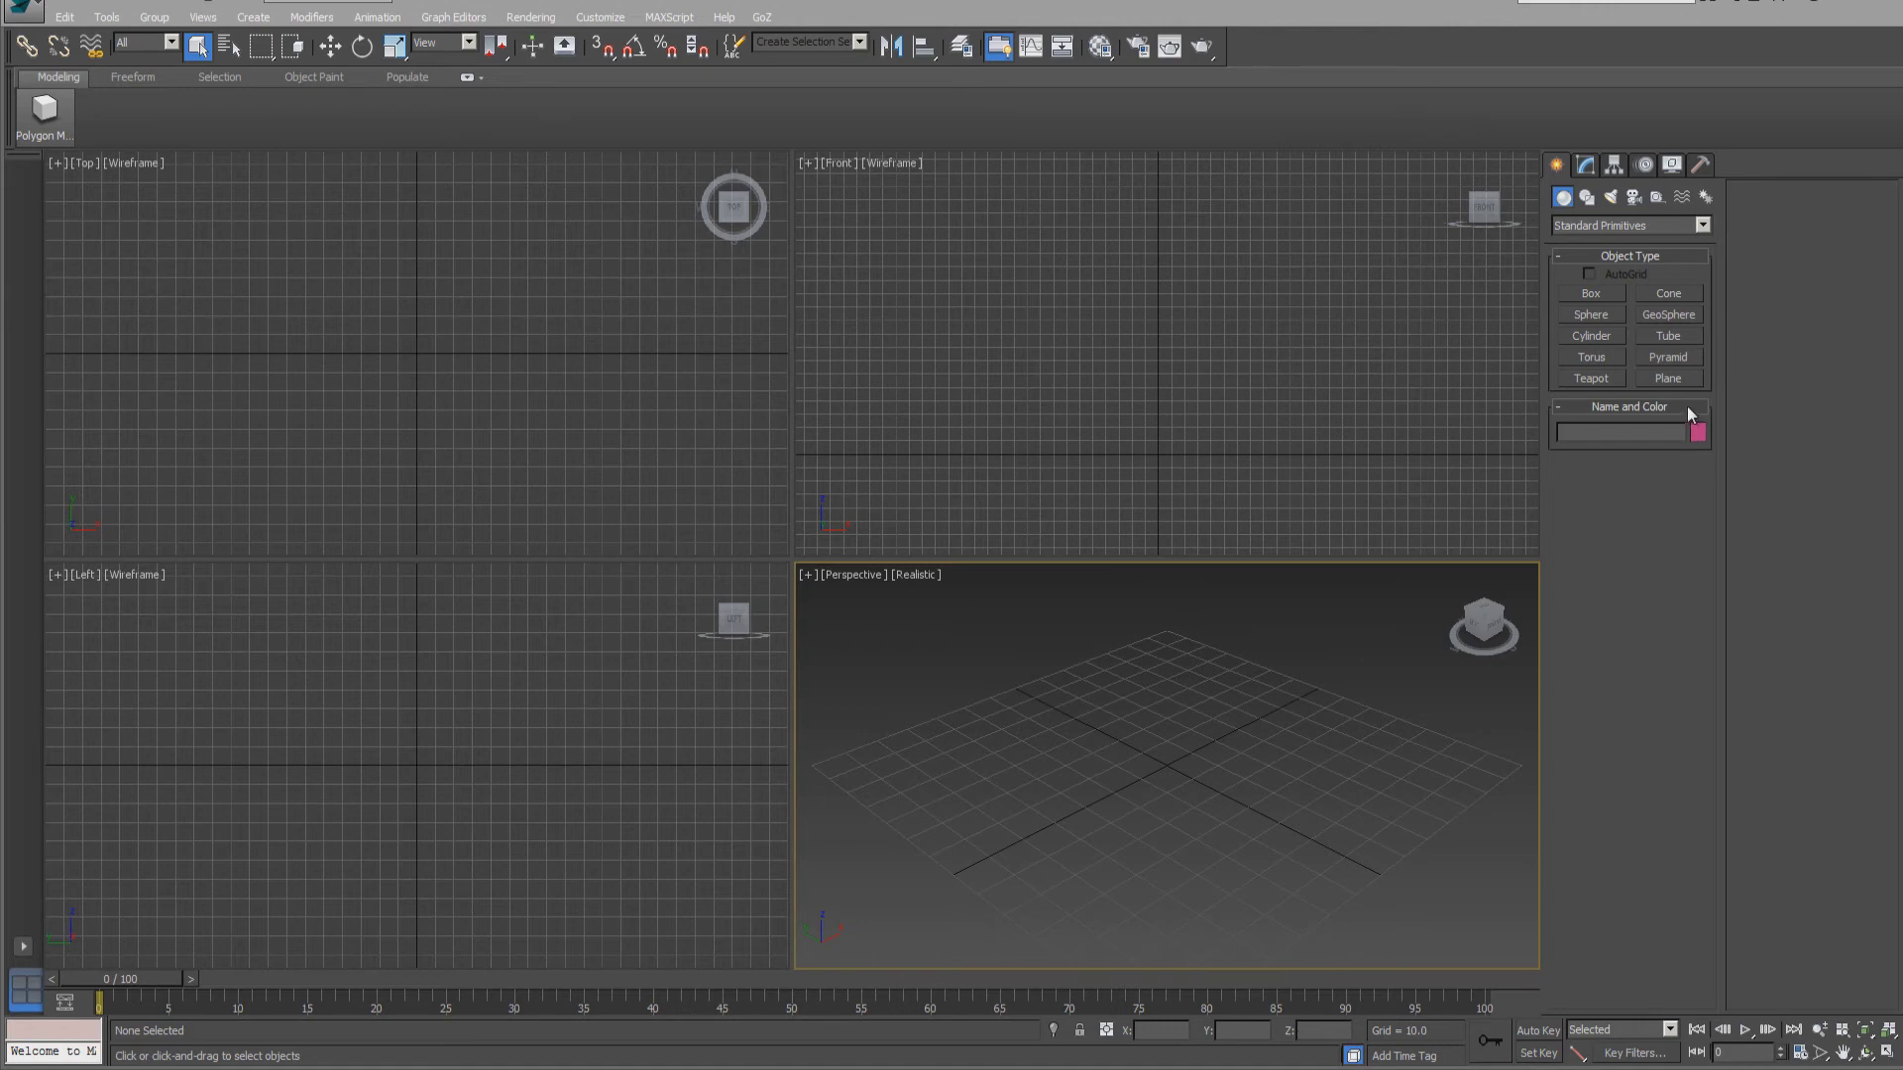
Drag out a plane about 219.8 by 151.1 in the Front view and show Perspective statistics.
left_click(1668, 378)
left_click(1068, 168)
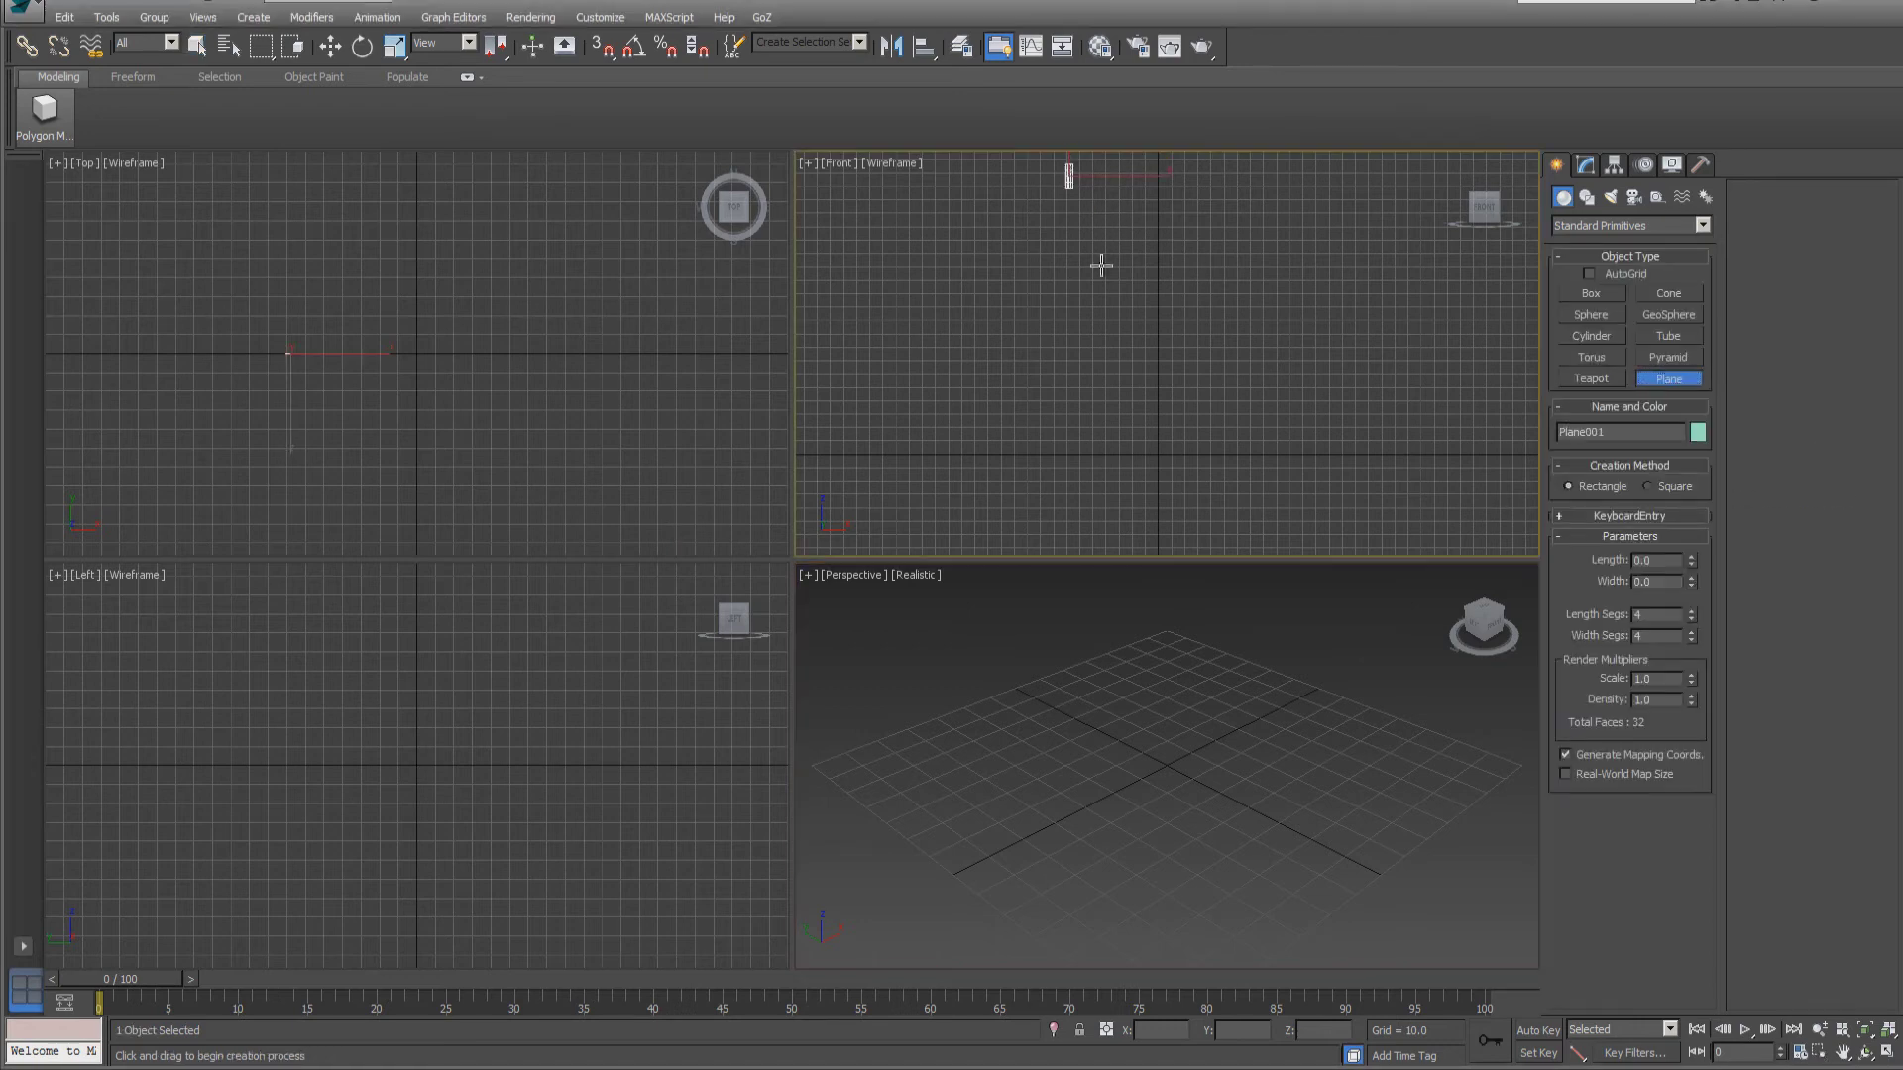
left_click_drag(1101, 265, 1263, 458)
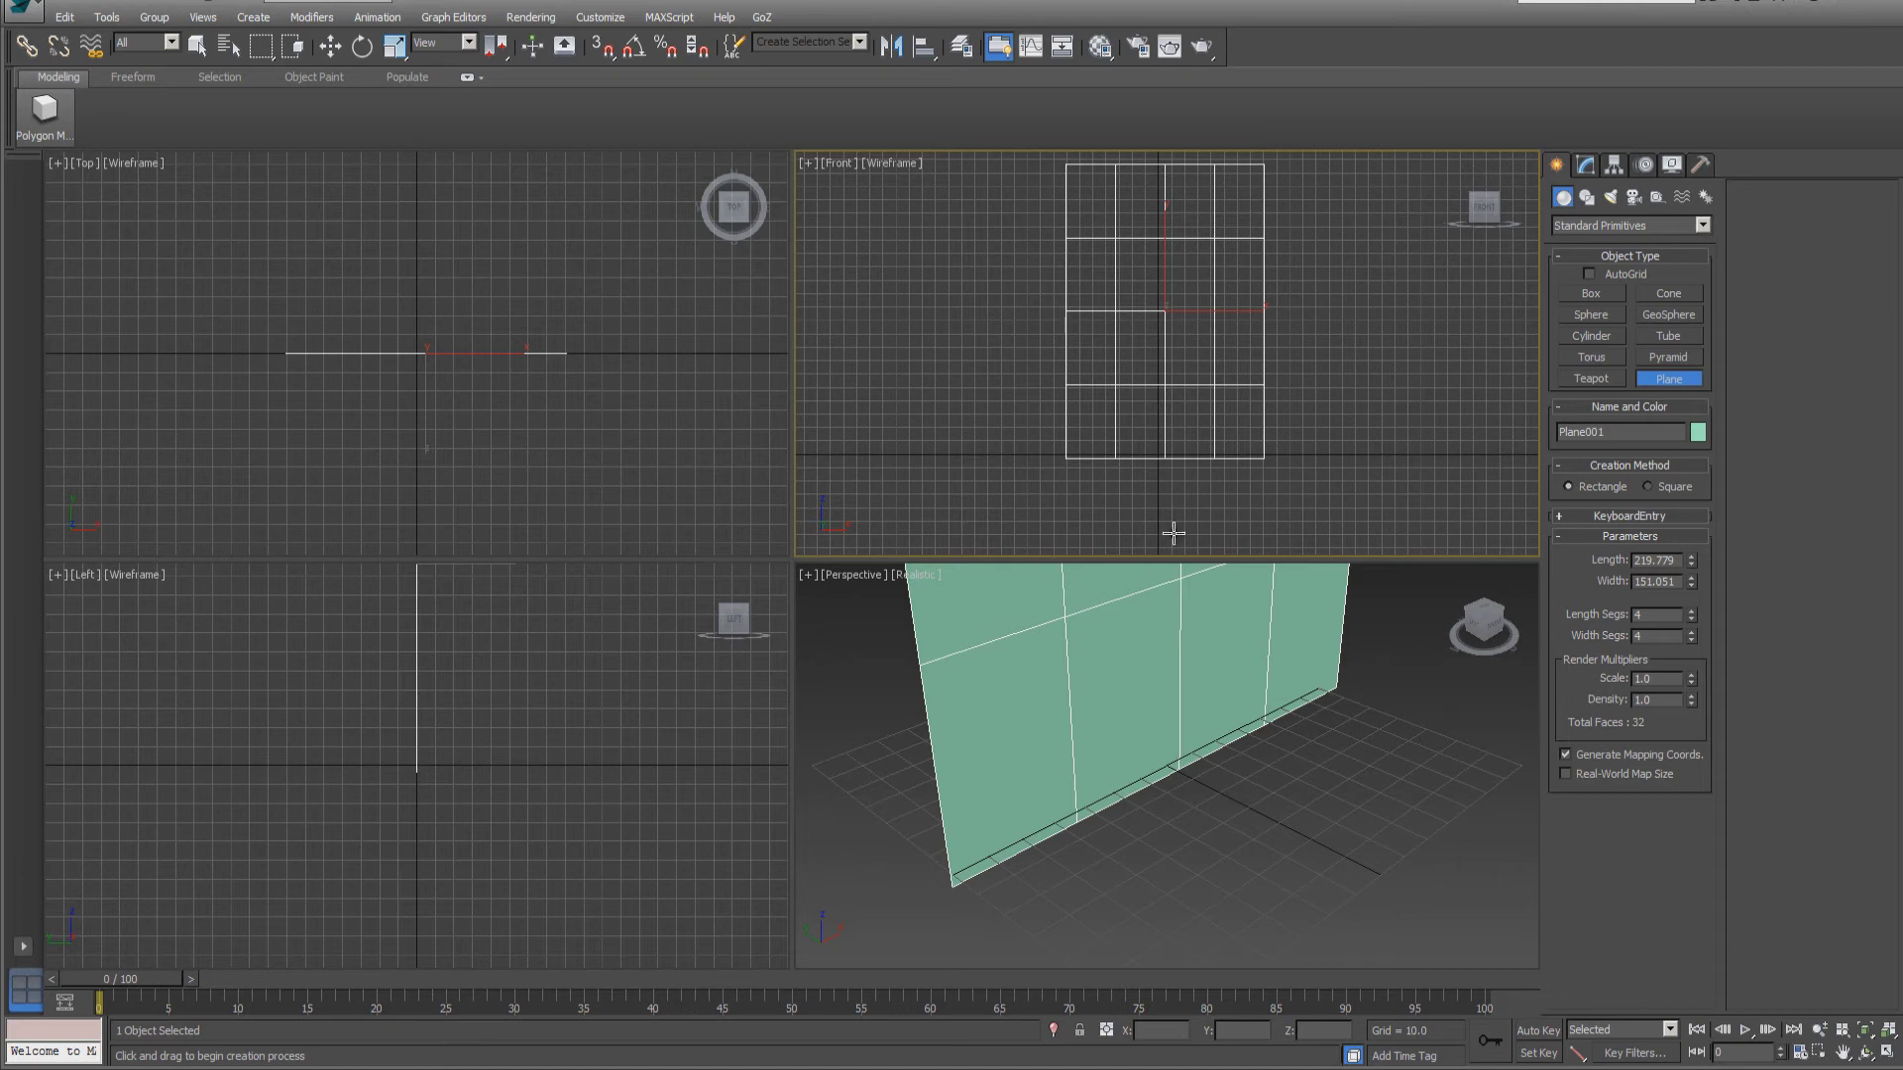
left_click(854, 651)
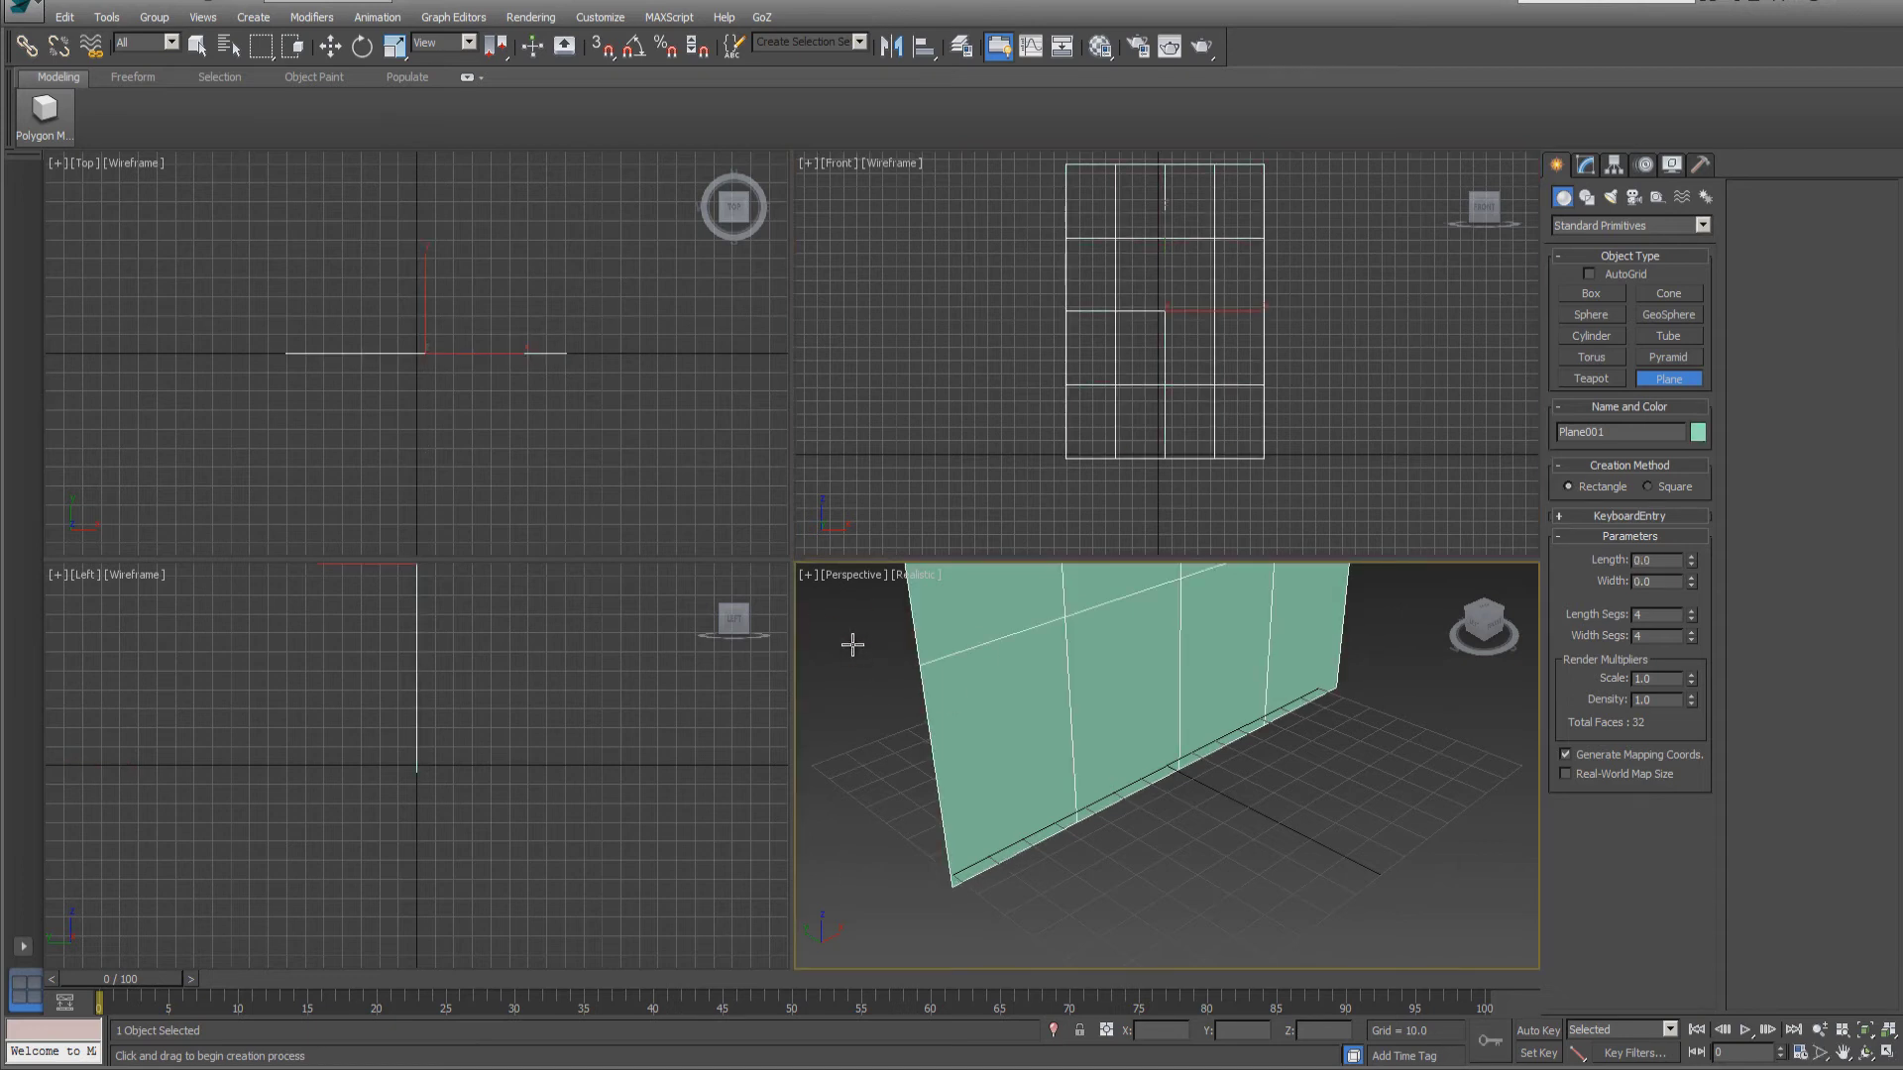
key("7")
Set the plane's Length Segs and Width Segs to 12.
left_click(1584, 170)
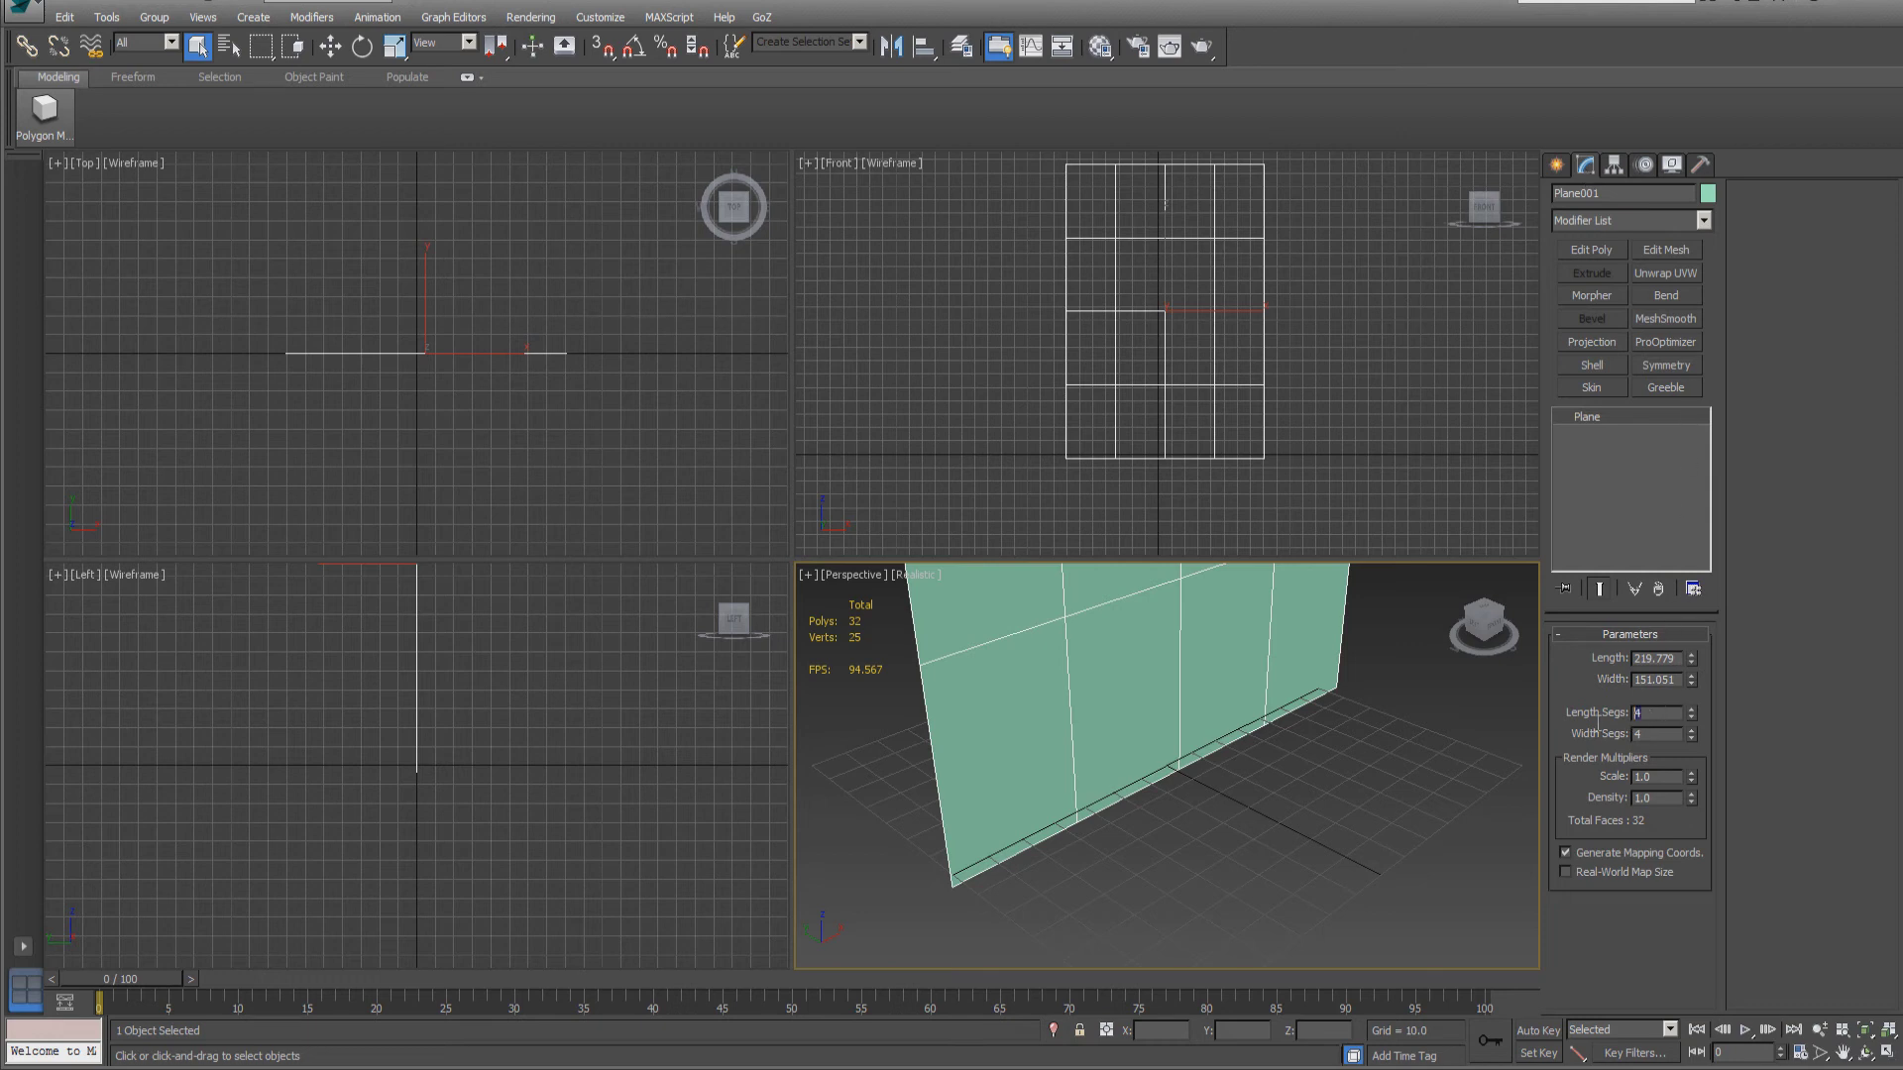
double_click(1653, 734)
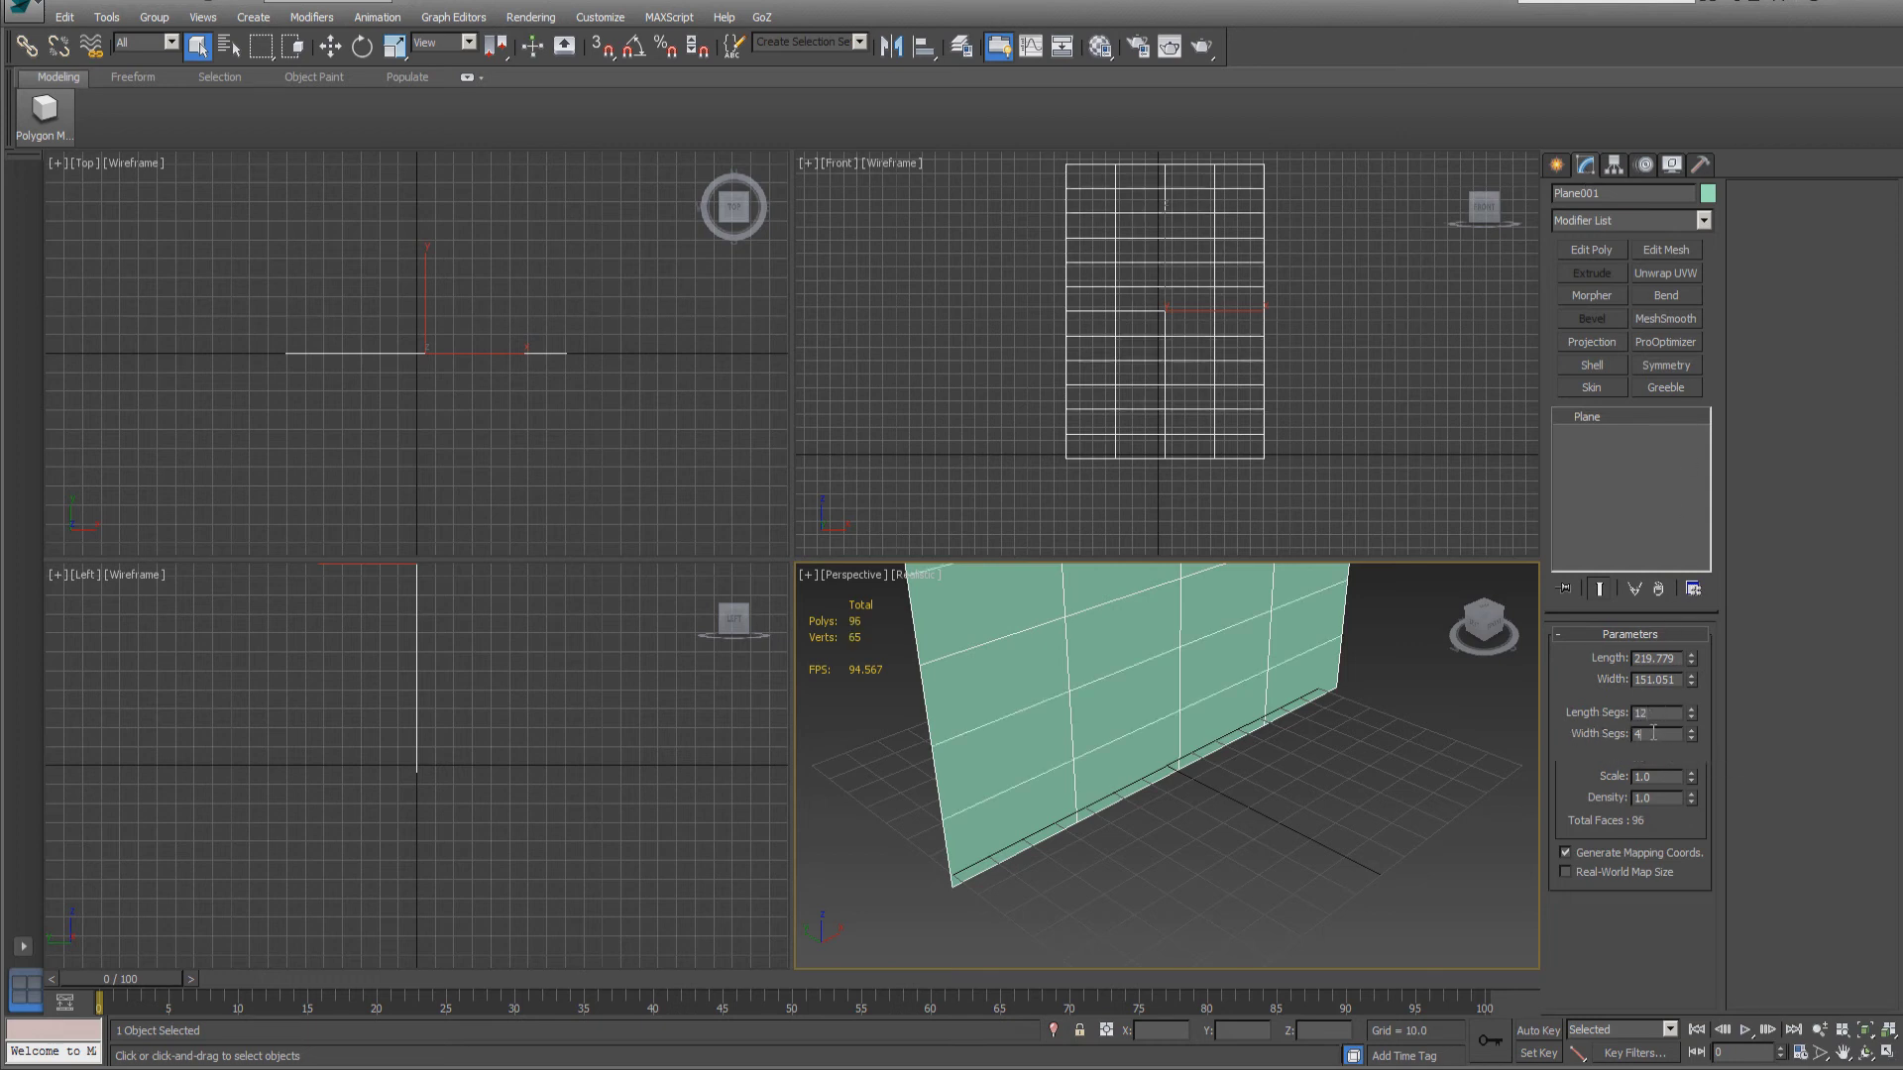
type("12")
left_click(1674, 713)
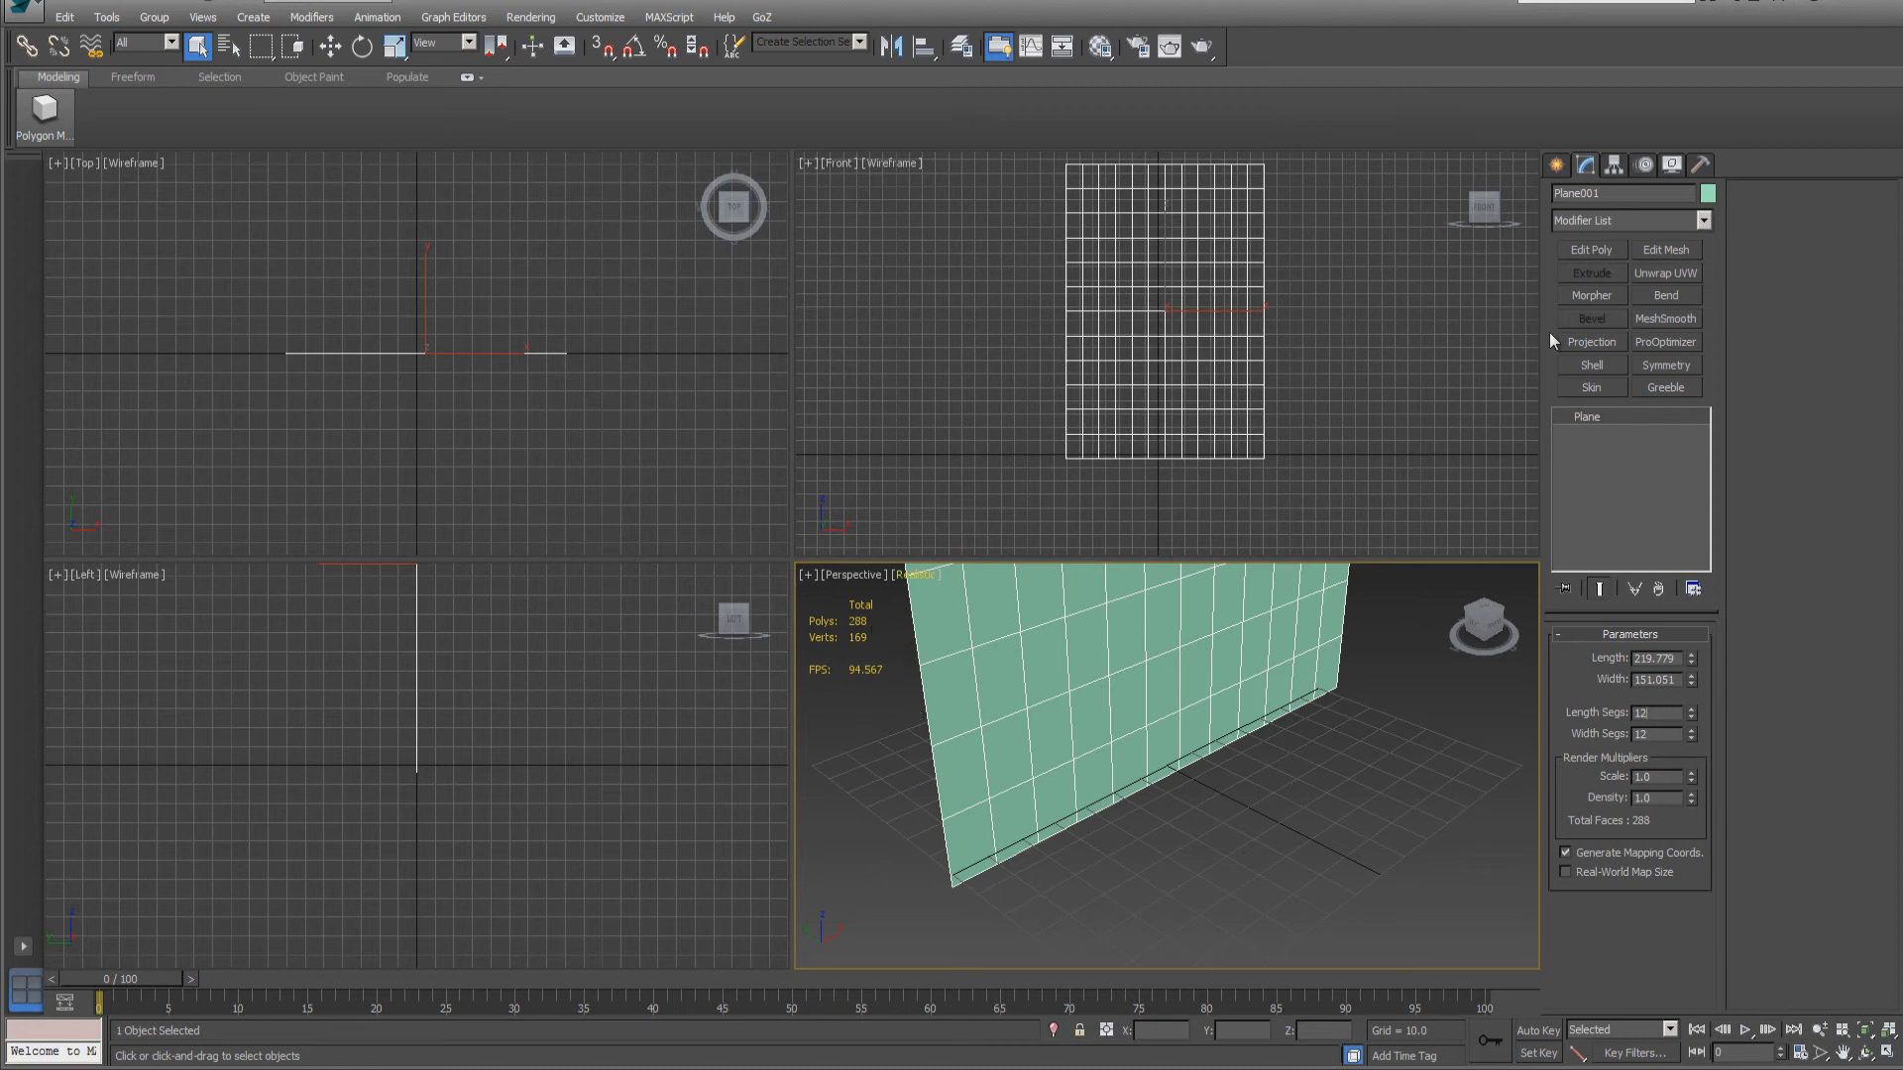
Add a Mesh Select modifier, enter Vertex level and select the top row of vertices.
left_click(1703, 222)
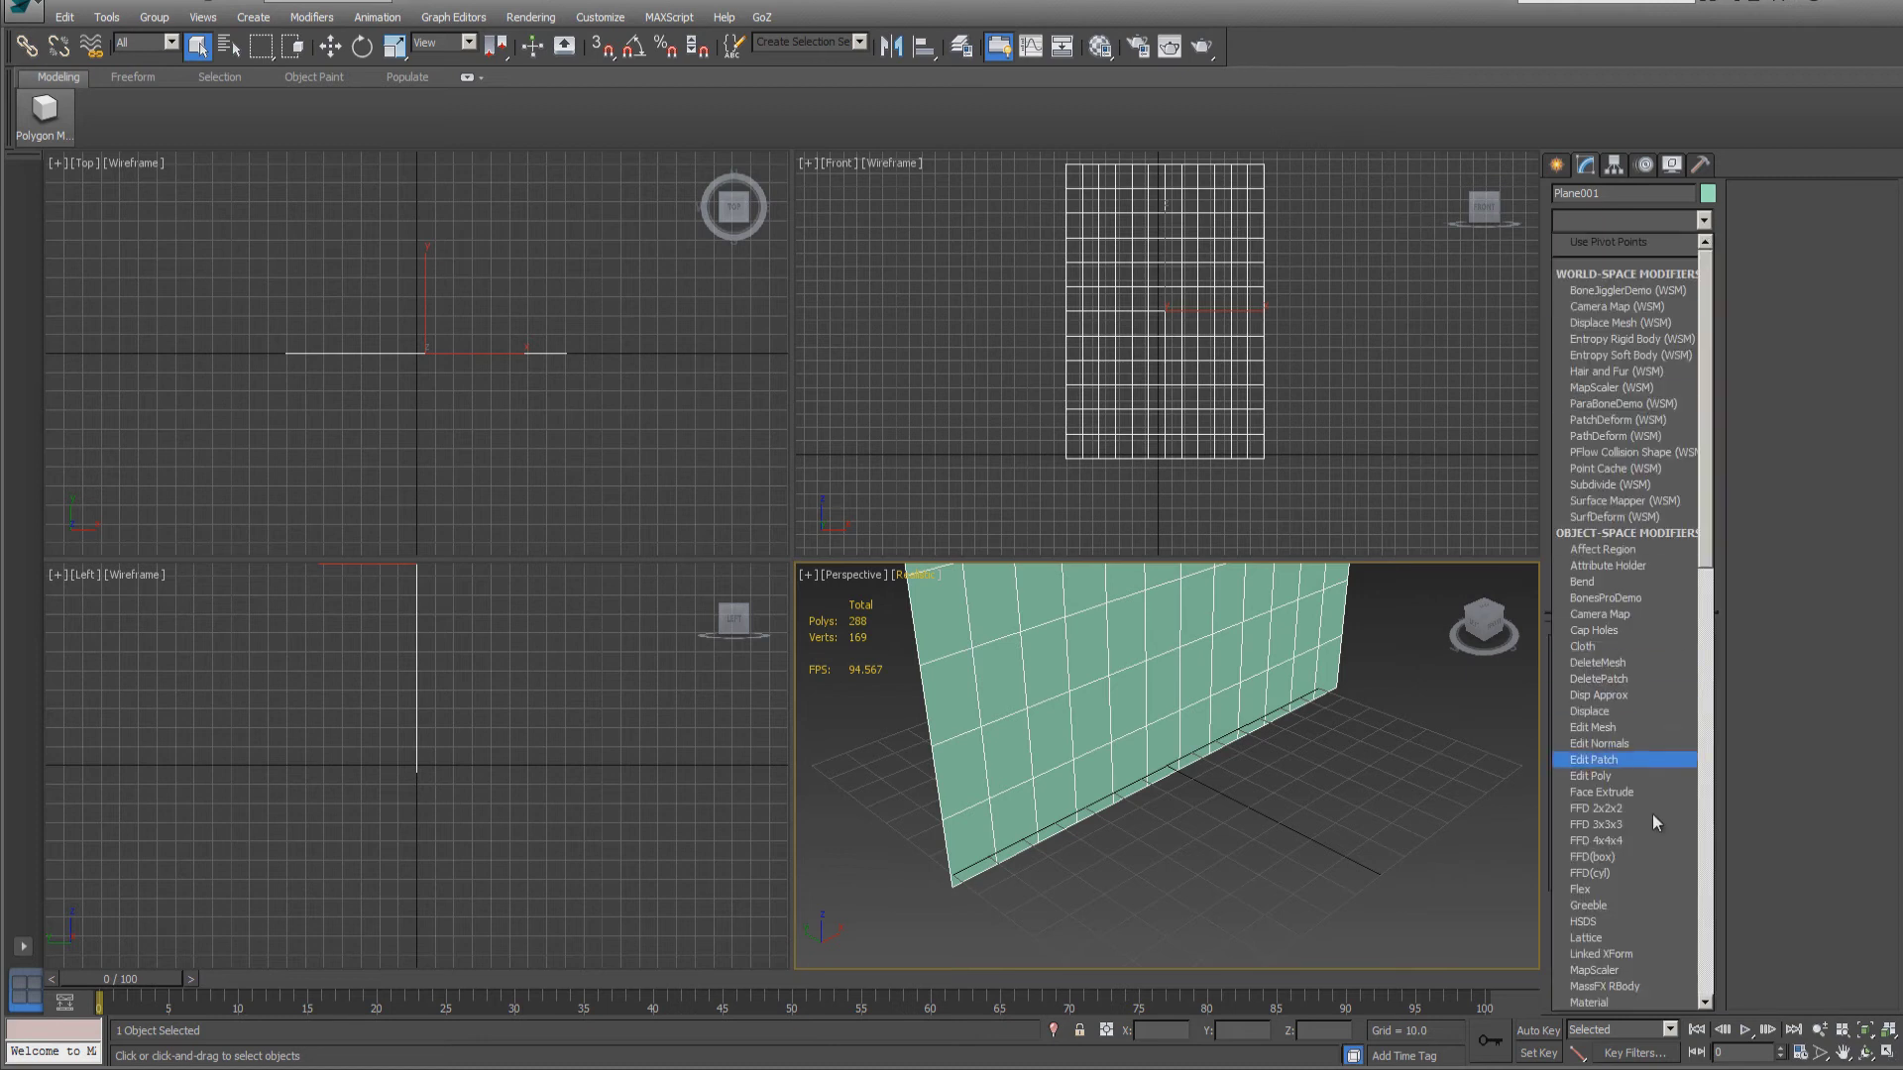
scroll(1666, 902, "down", 1)
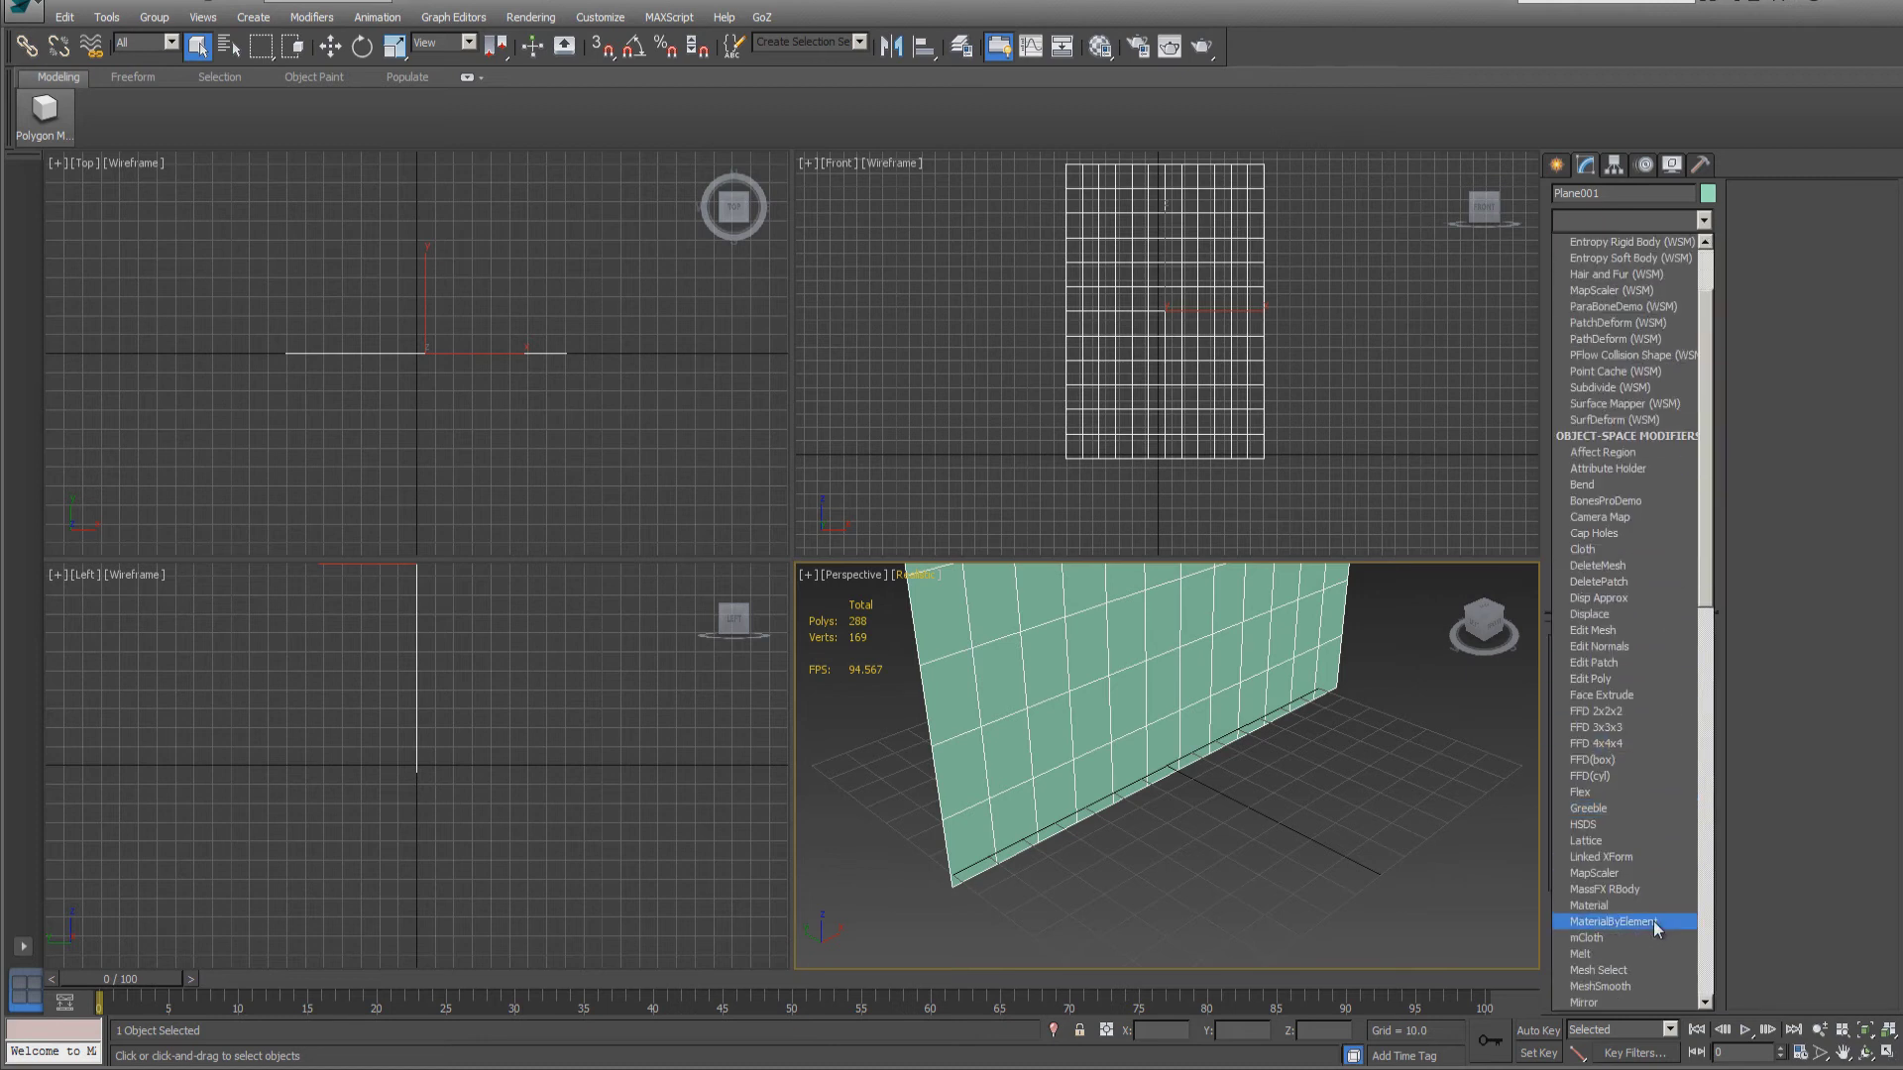
left_click(1598, 970)
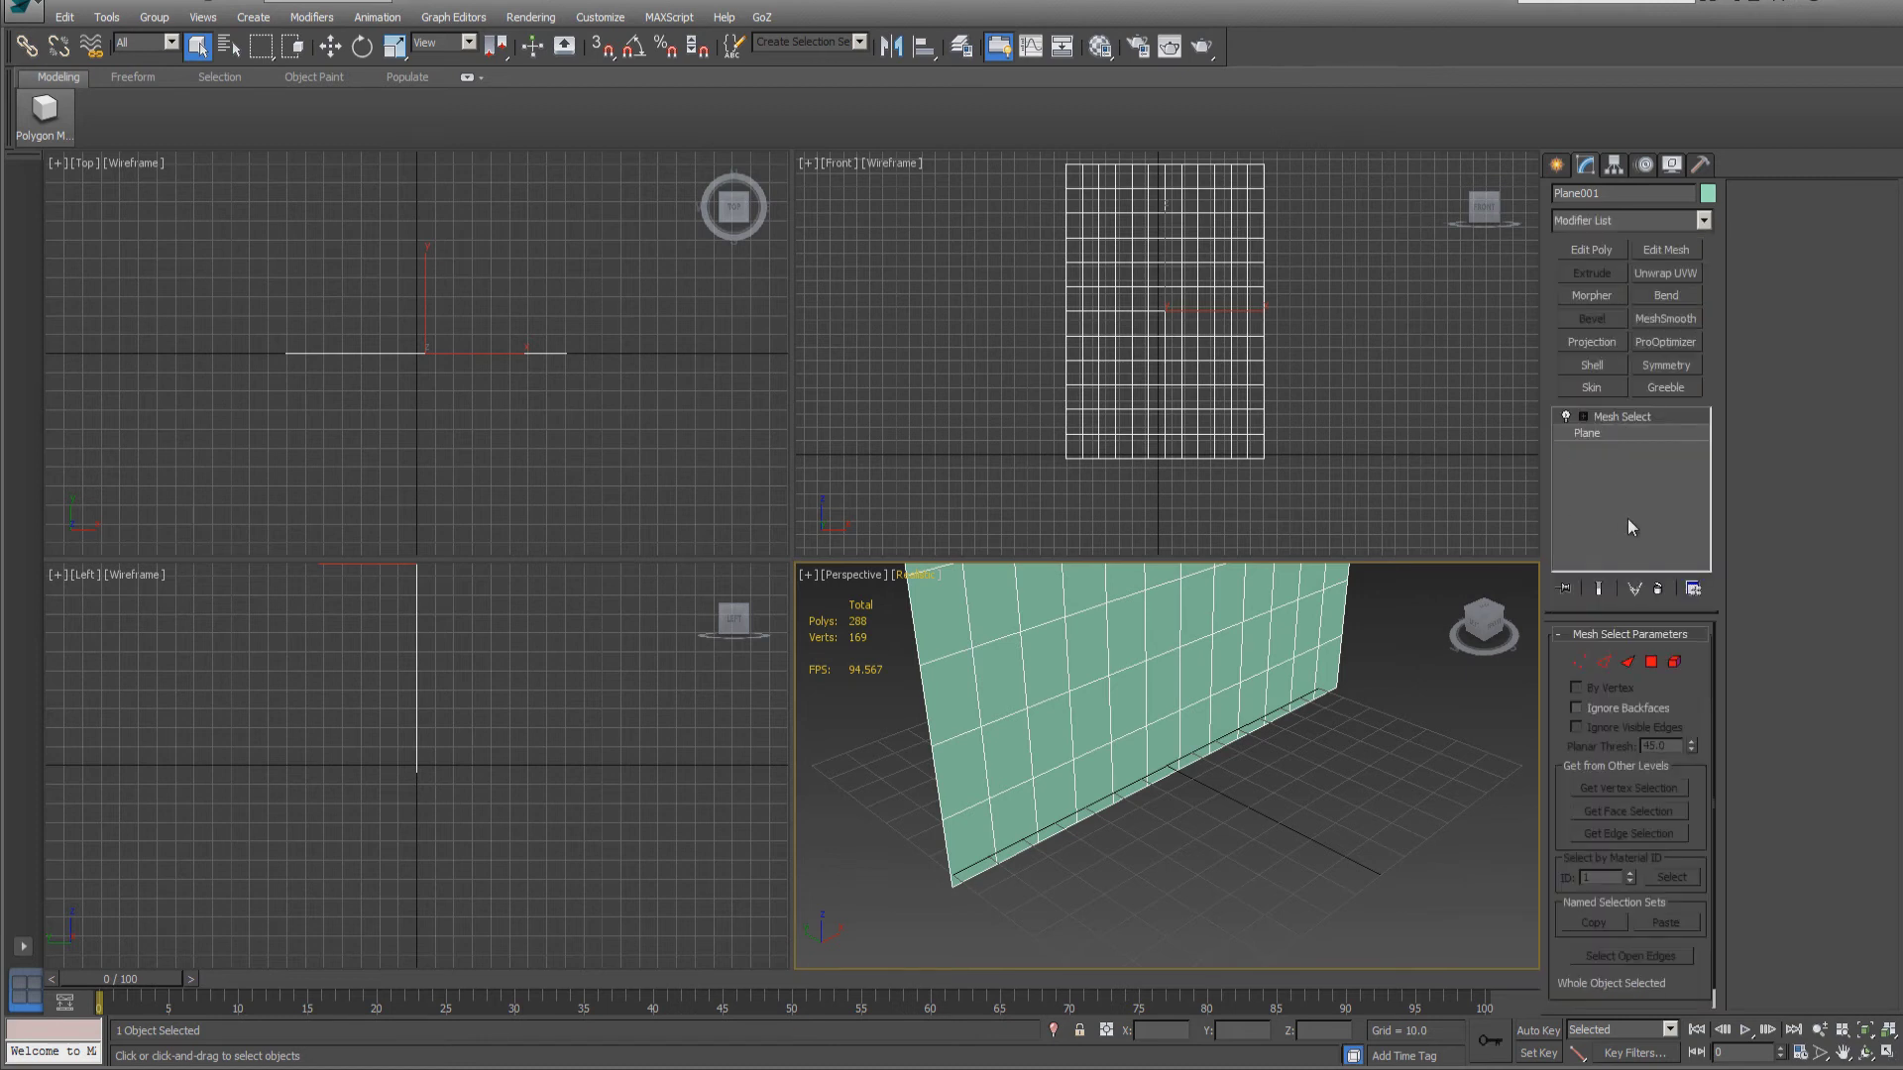
left_click(1584, 418)
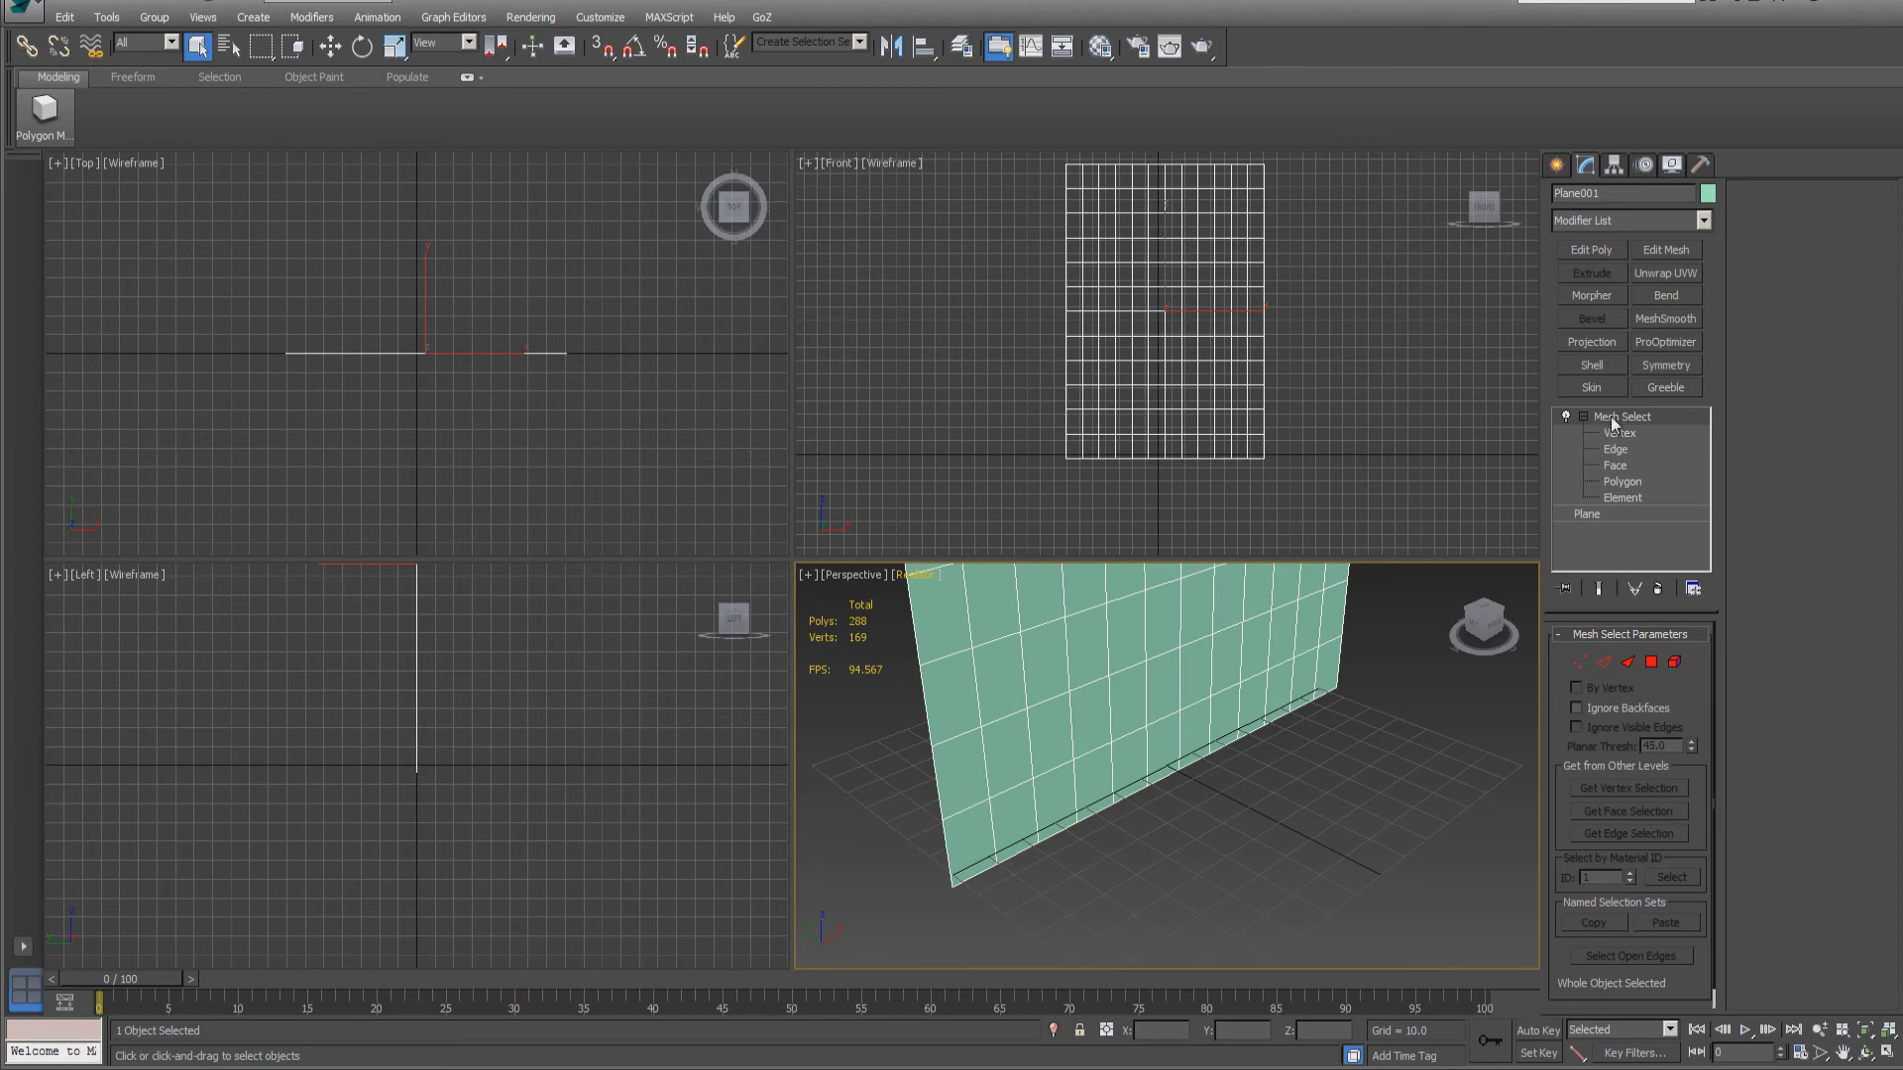
left_click(1620, 435)
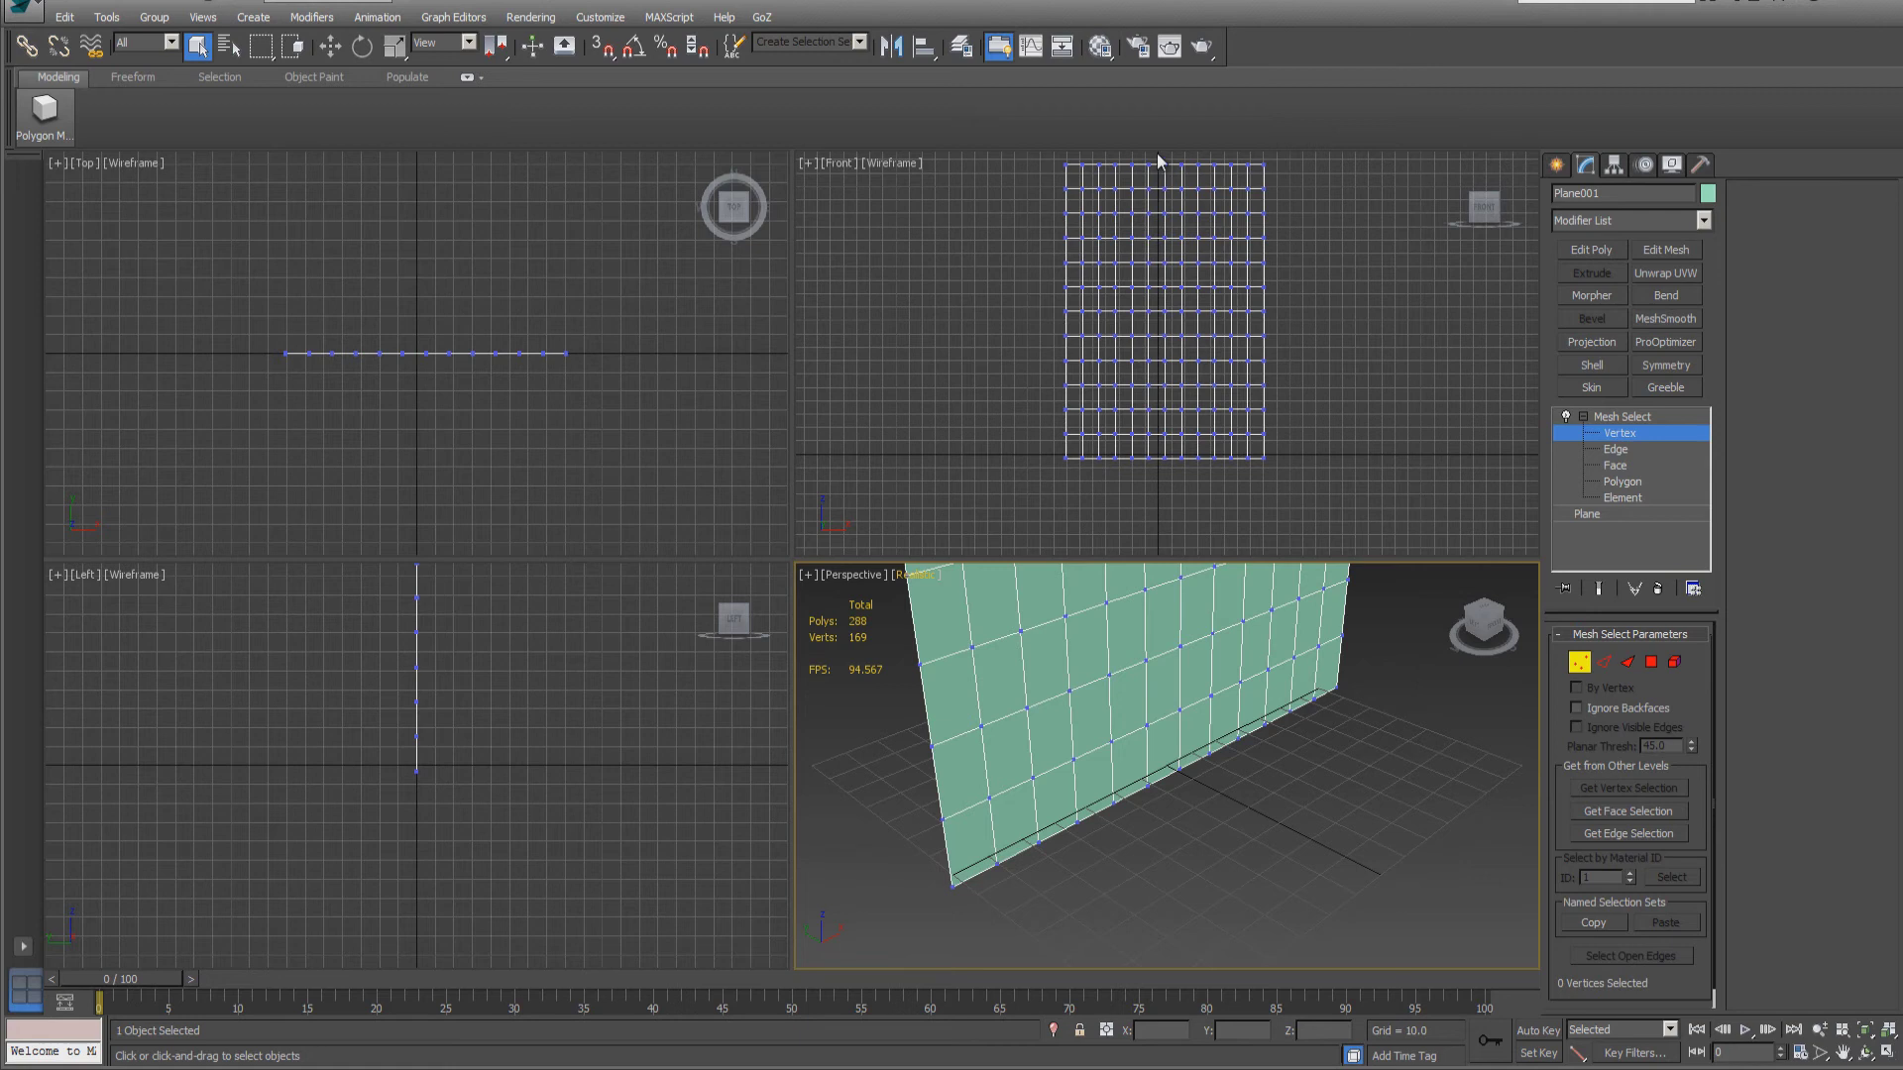
left_click_drag(1158, 159, 1179, 479)
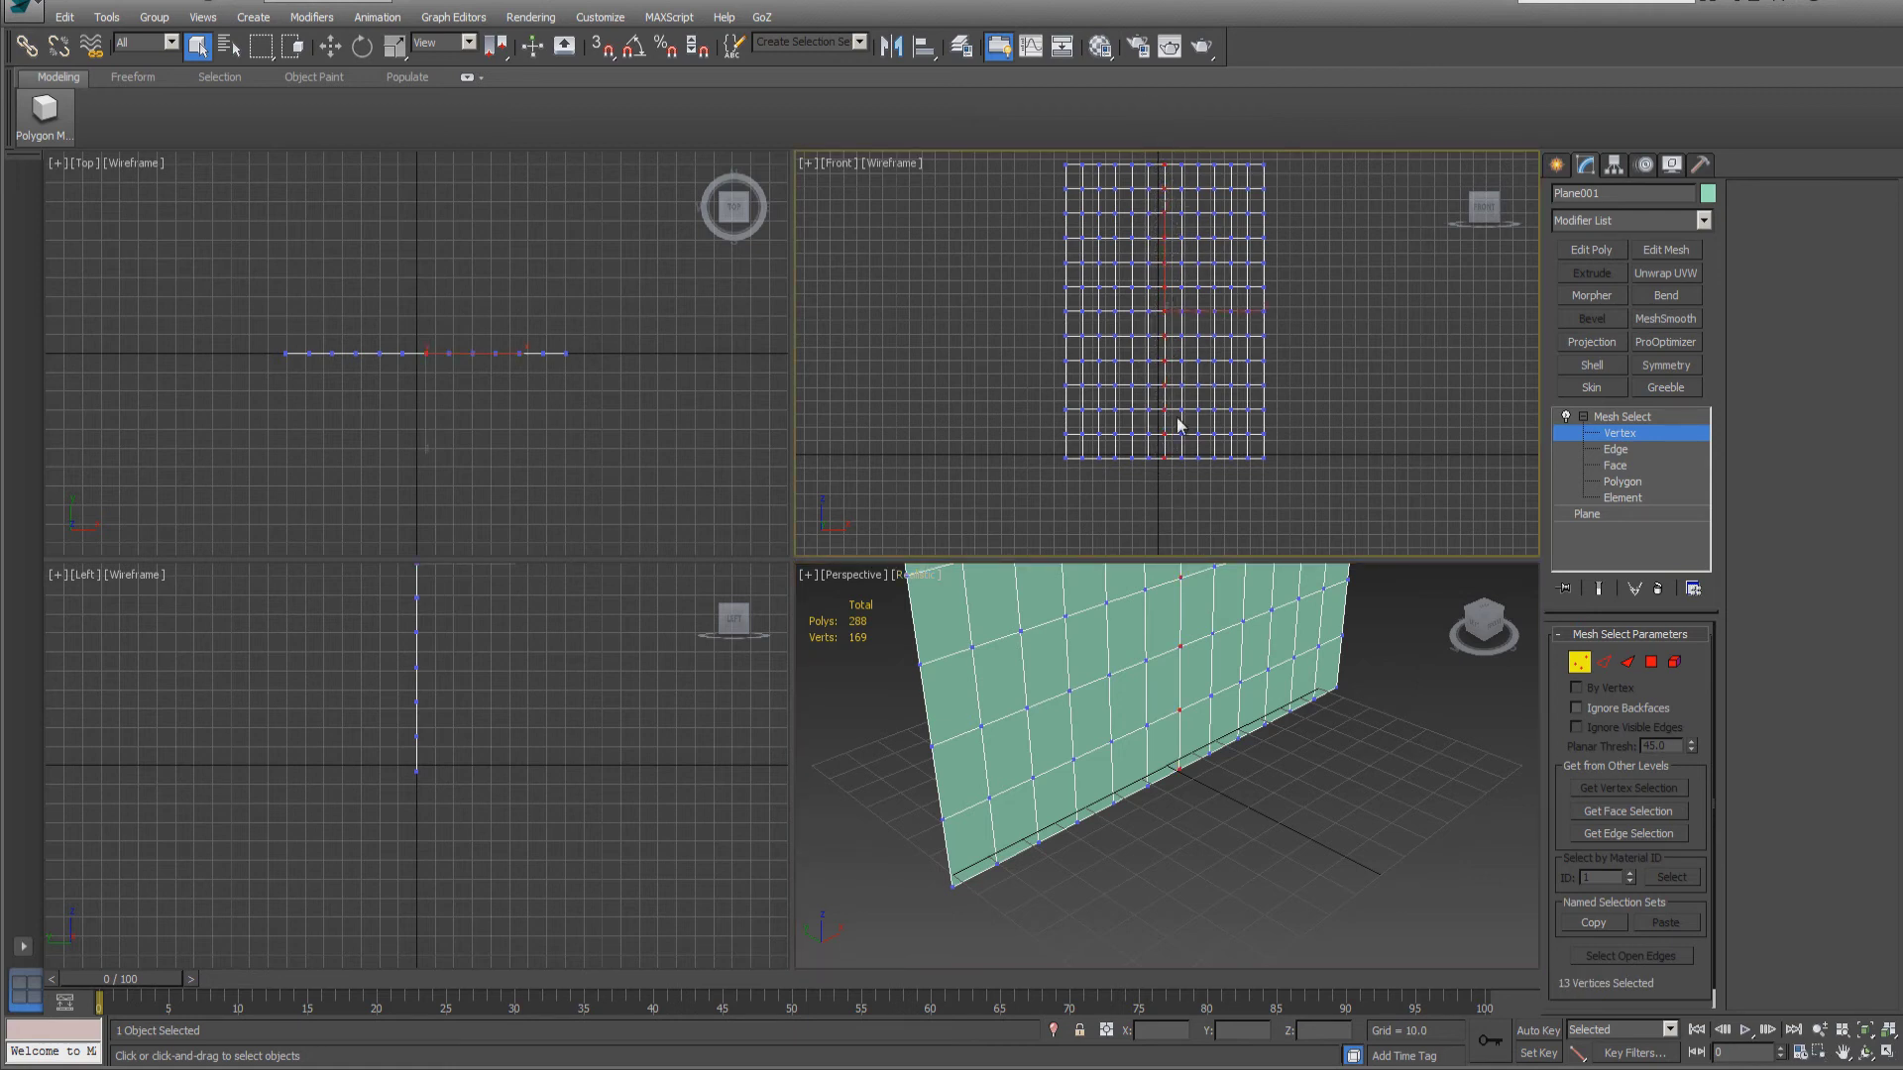
Select the plane's four corner vertices and name the selection set 'Corners'.
left_click(822, 45)
left_click(995, 250)
left_click_drag(1073, 182, 1074, 183)
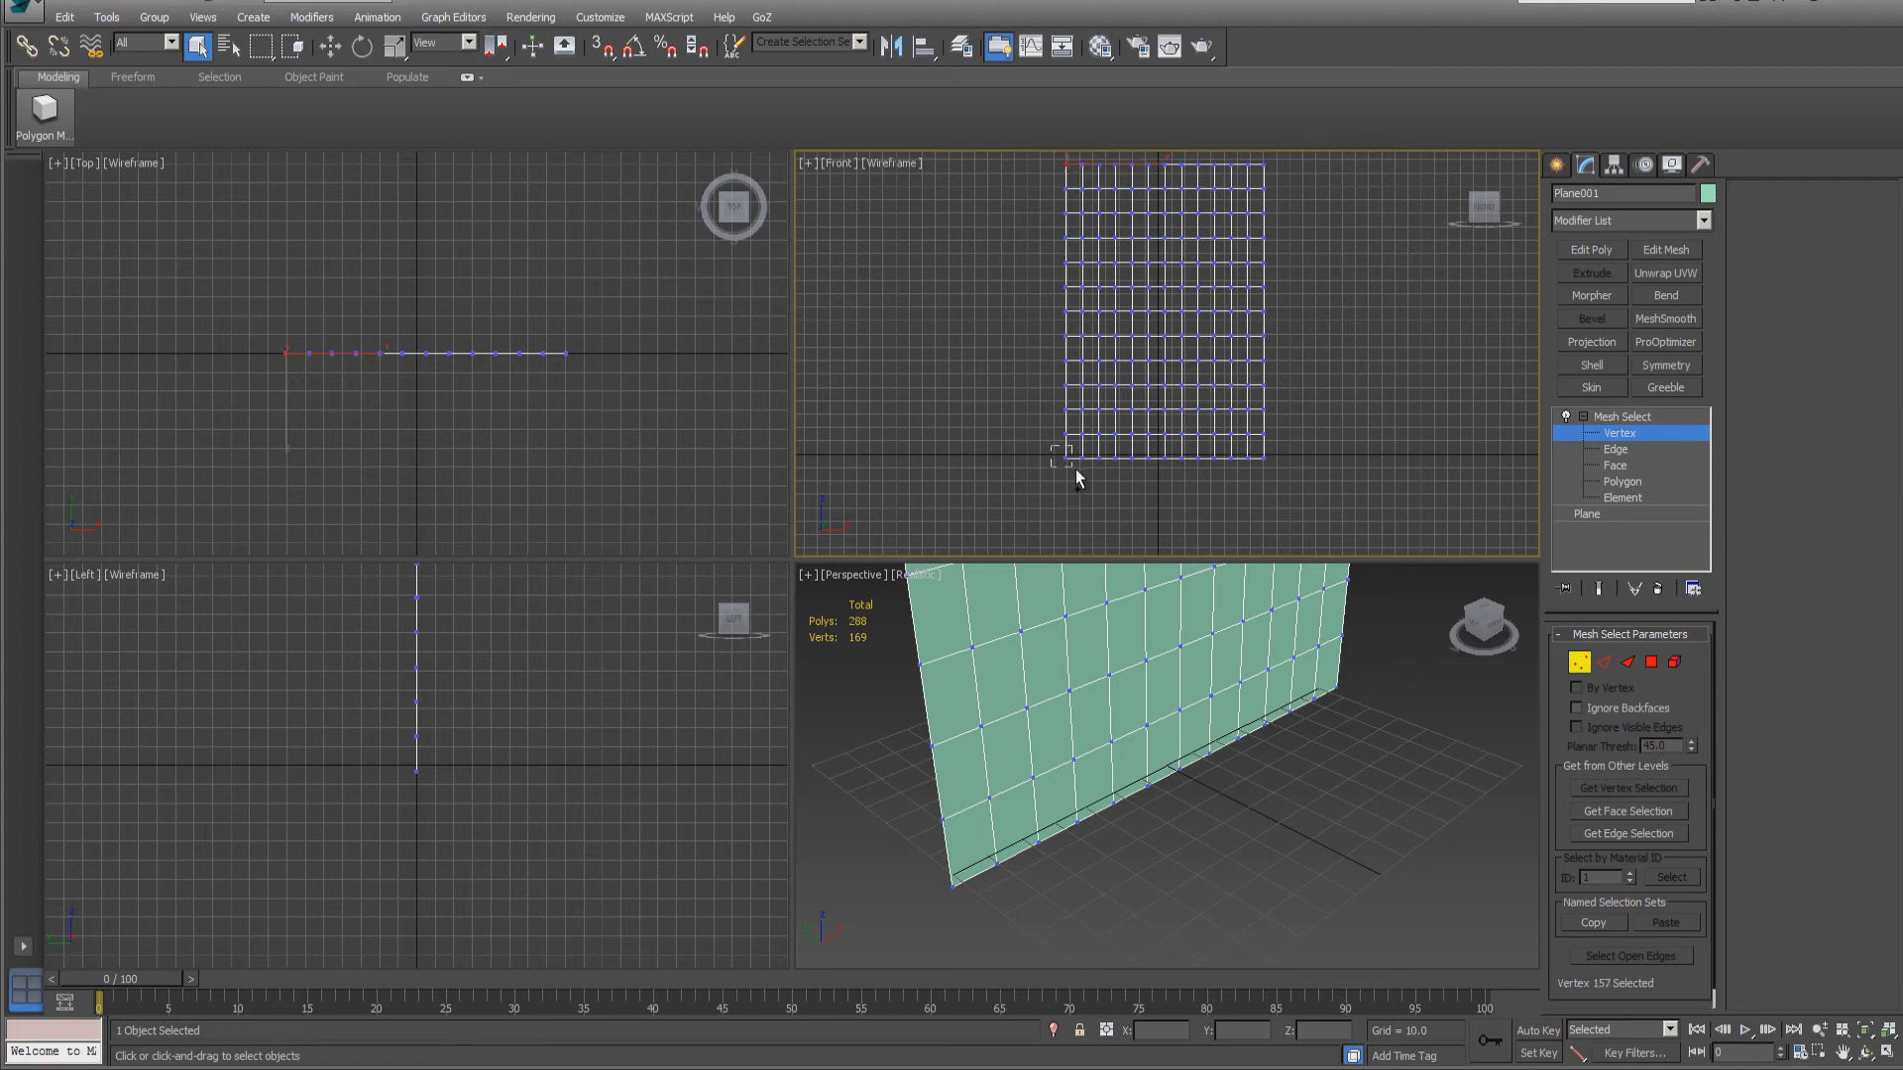
left_click(1069, 463, "ctrl")
left_click(1265, 461, "ctrl")
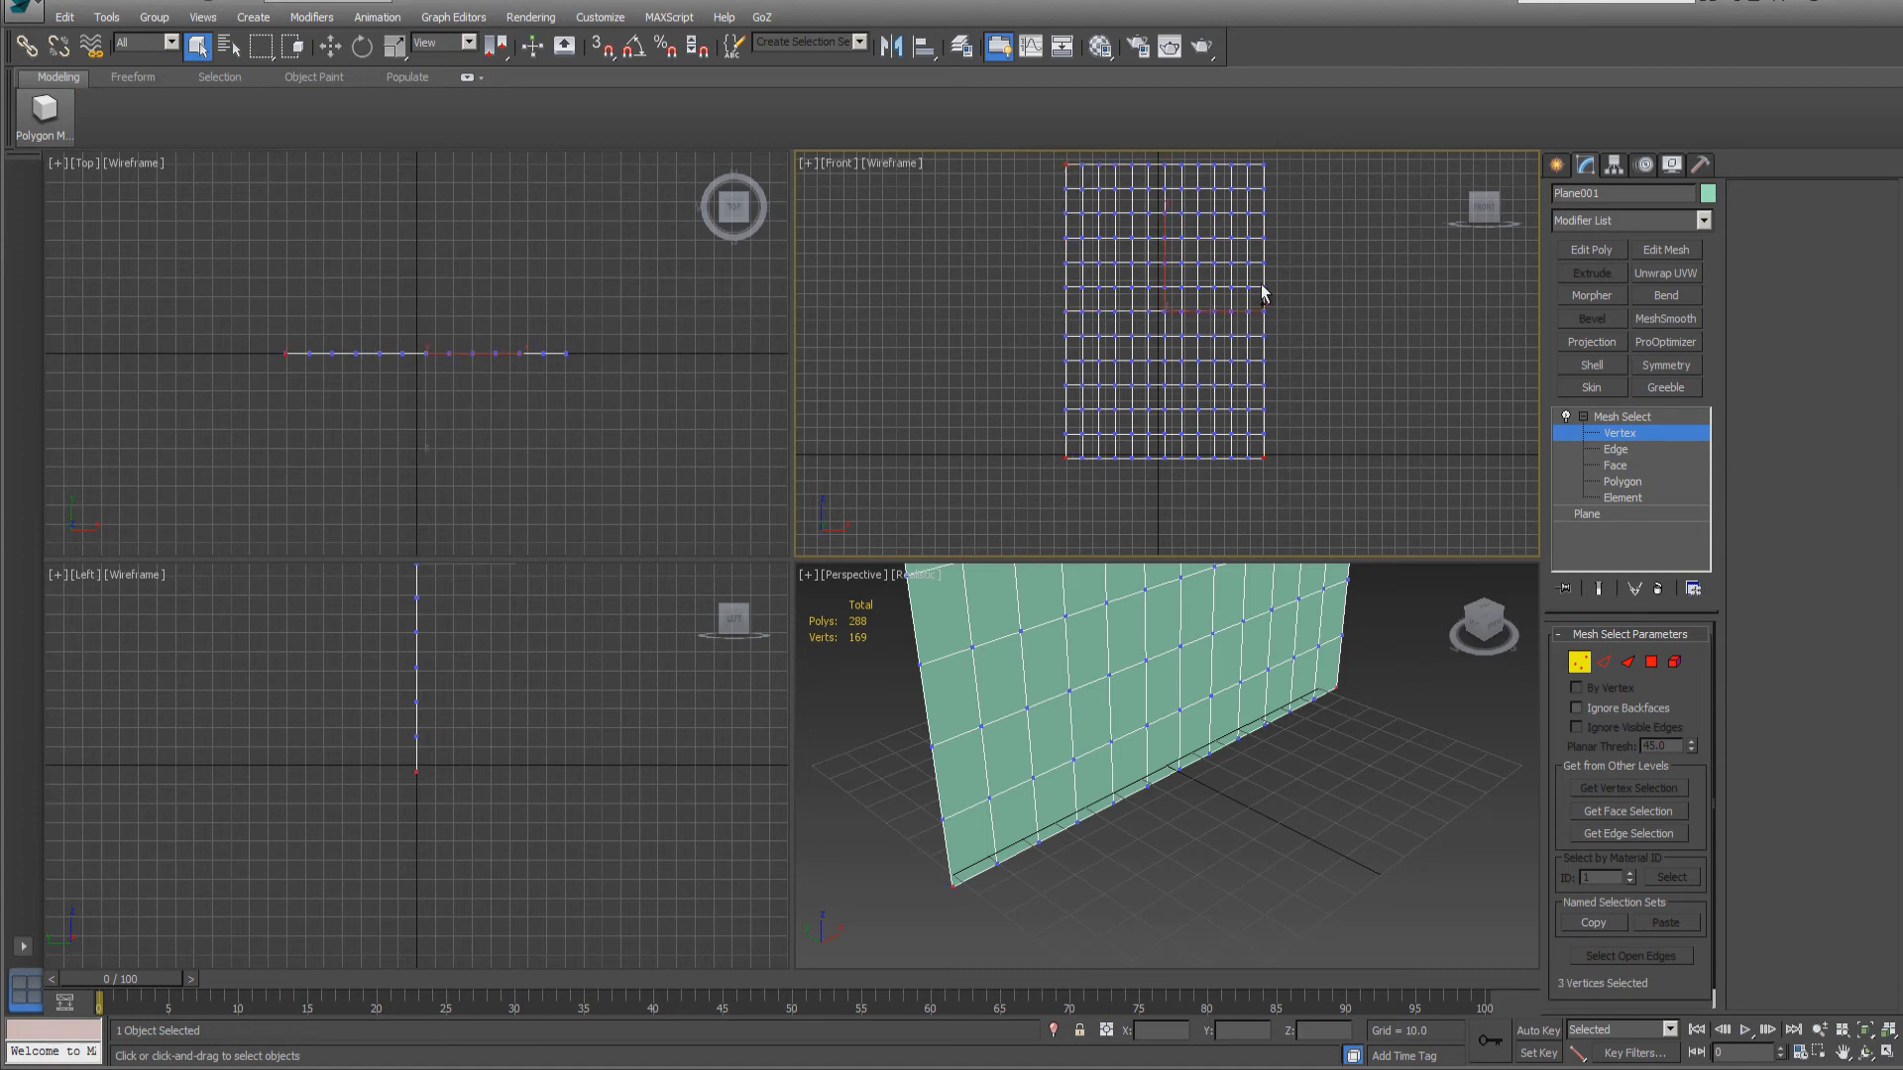
left_click(1260, 164, "ctrl")
left_click(835, 41)
Export Plane001 from 3ds Max over the existing cloth.FBX, with Selection Sets included.
left_click(26, 12)
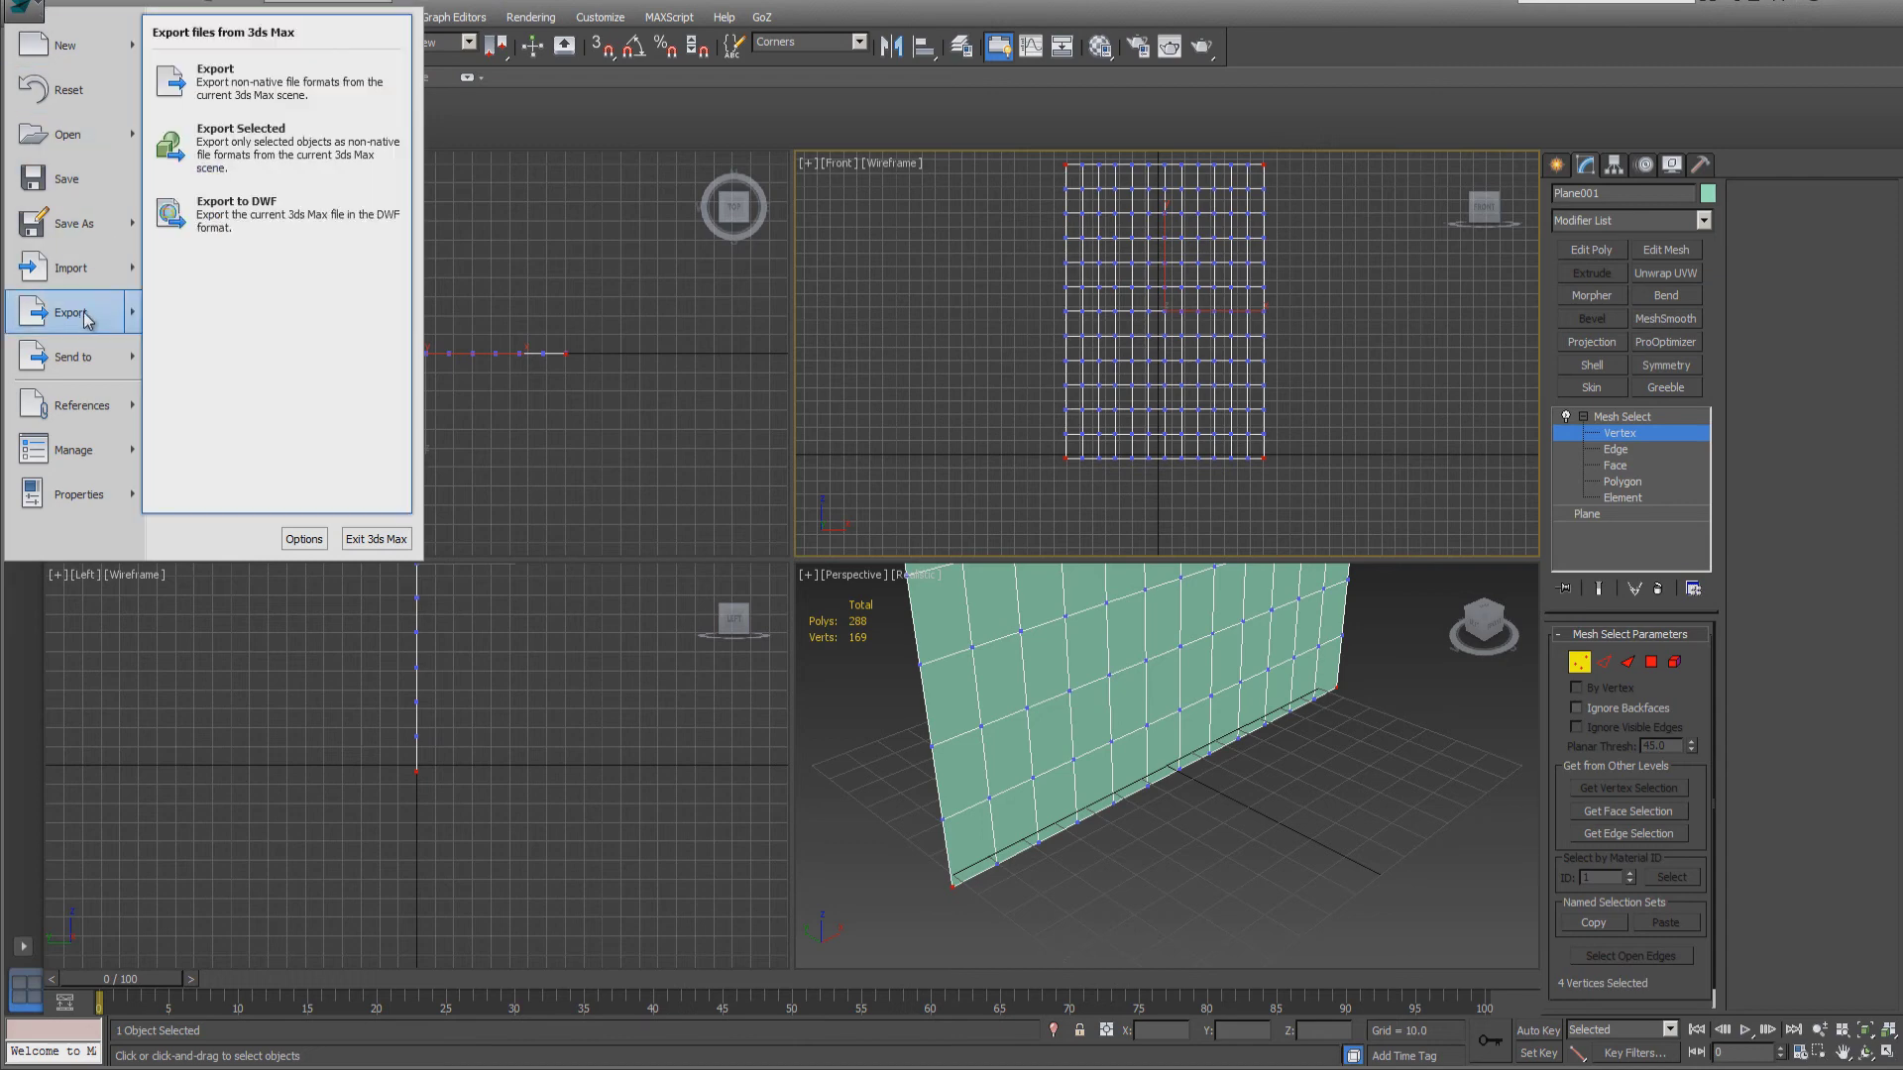
left_click(86, 318)
double_click(149, 132)
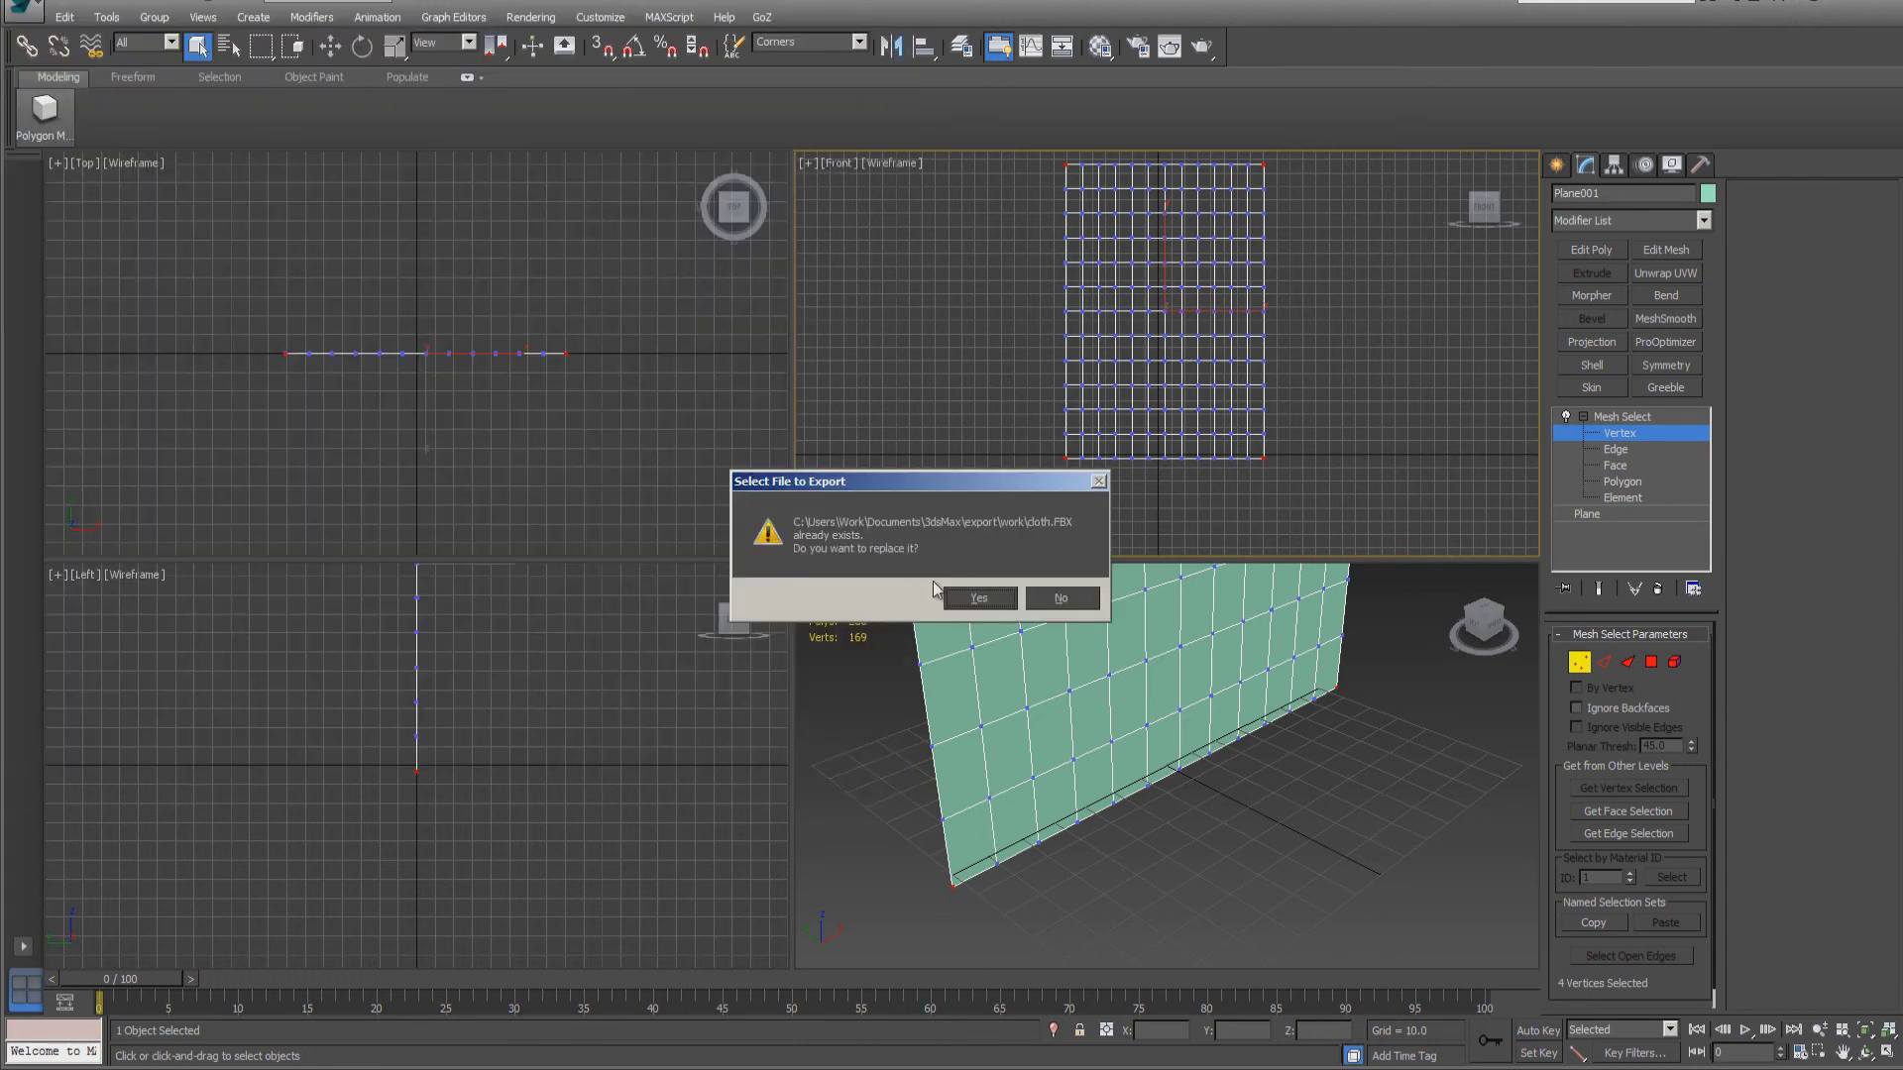
left_click(979, 598)
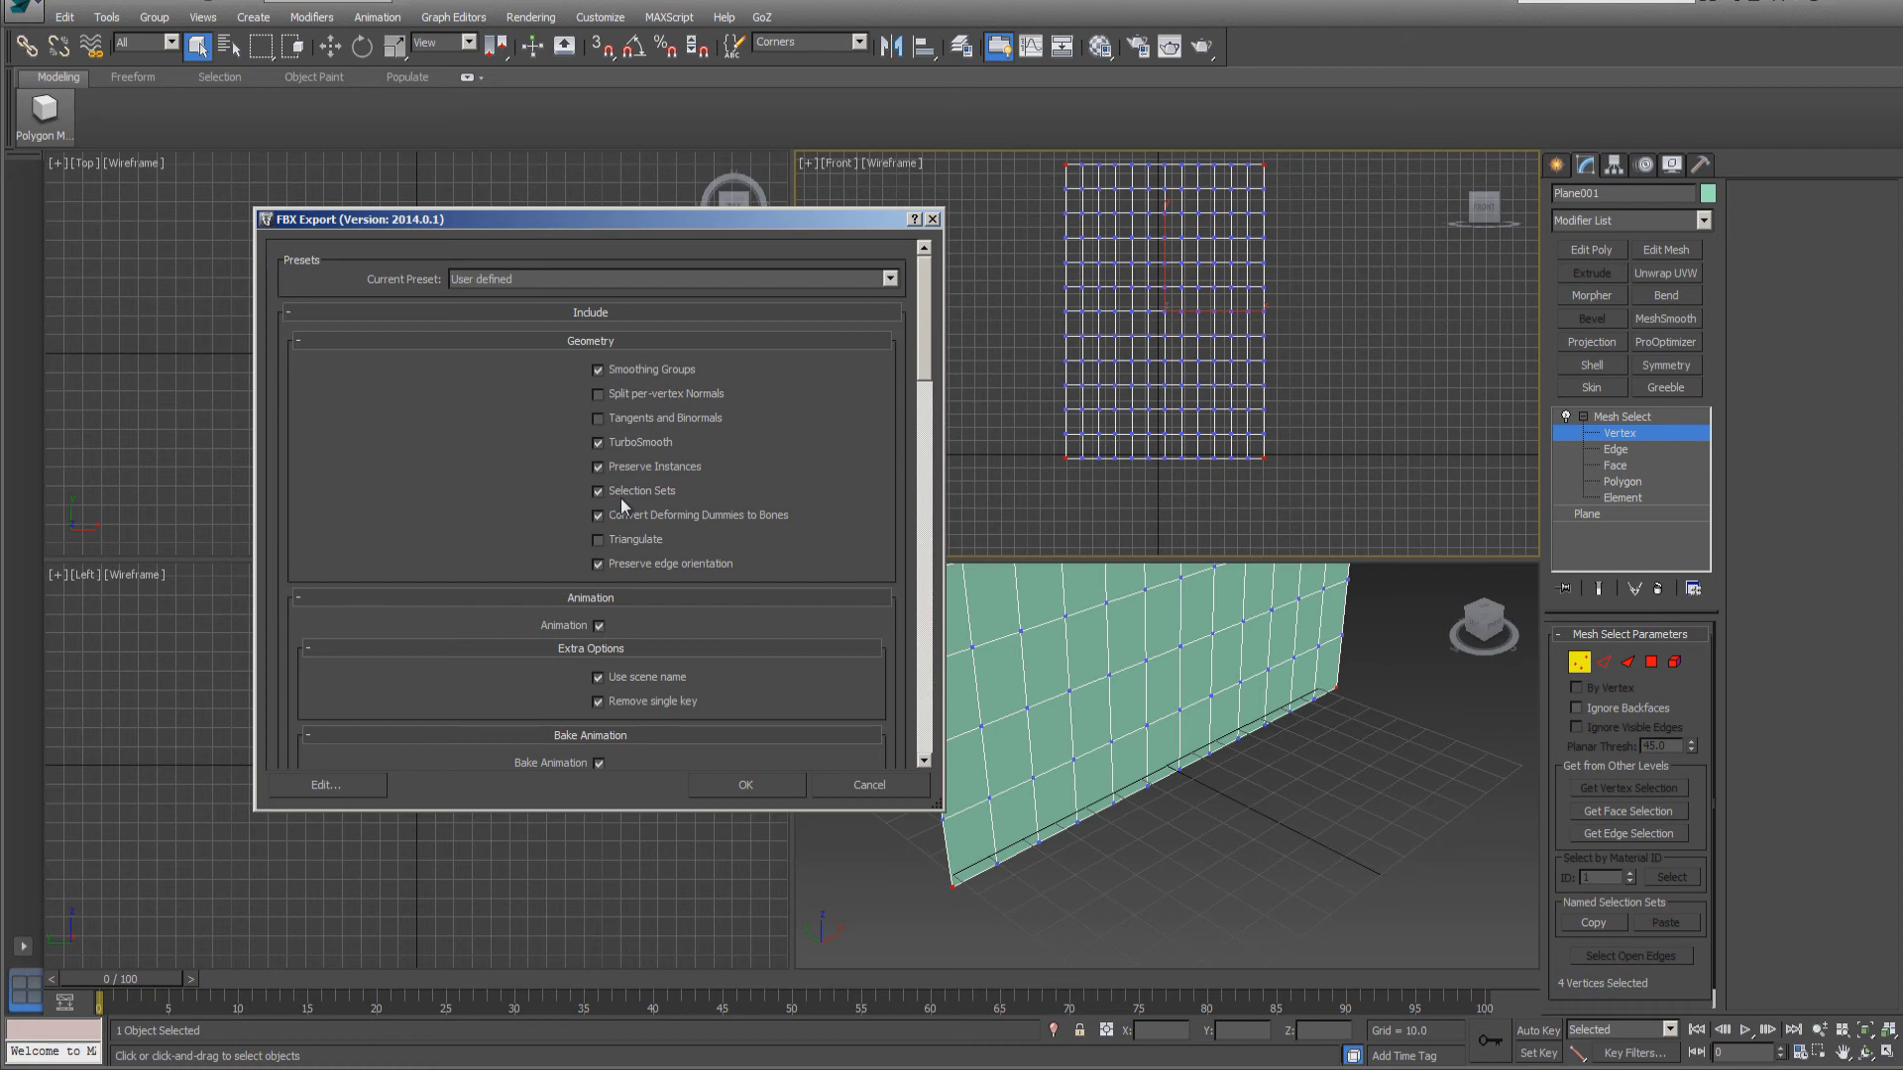
left_click(778, 783)
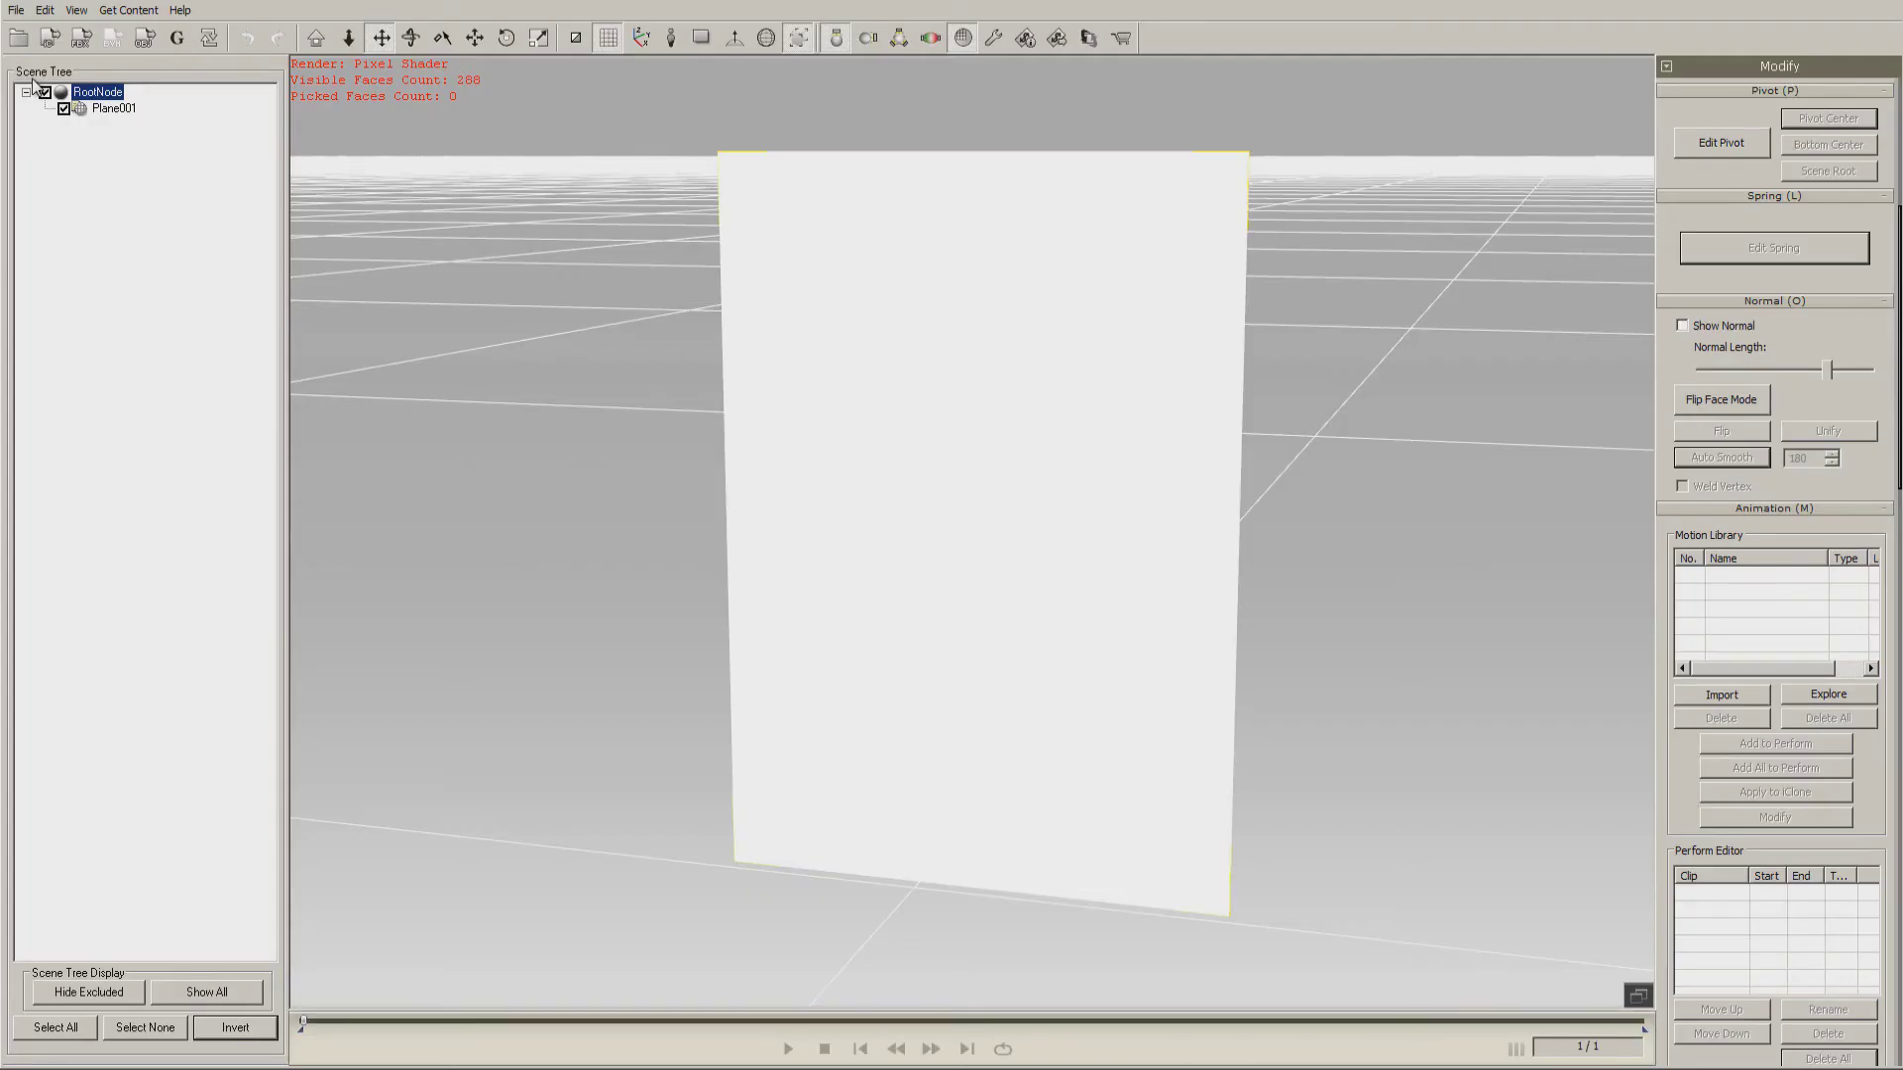
Import the cloth FBX plane into 3DXchange, accepting the import options.
left_click(20, 37)
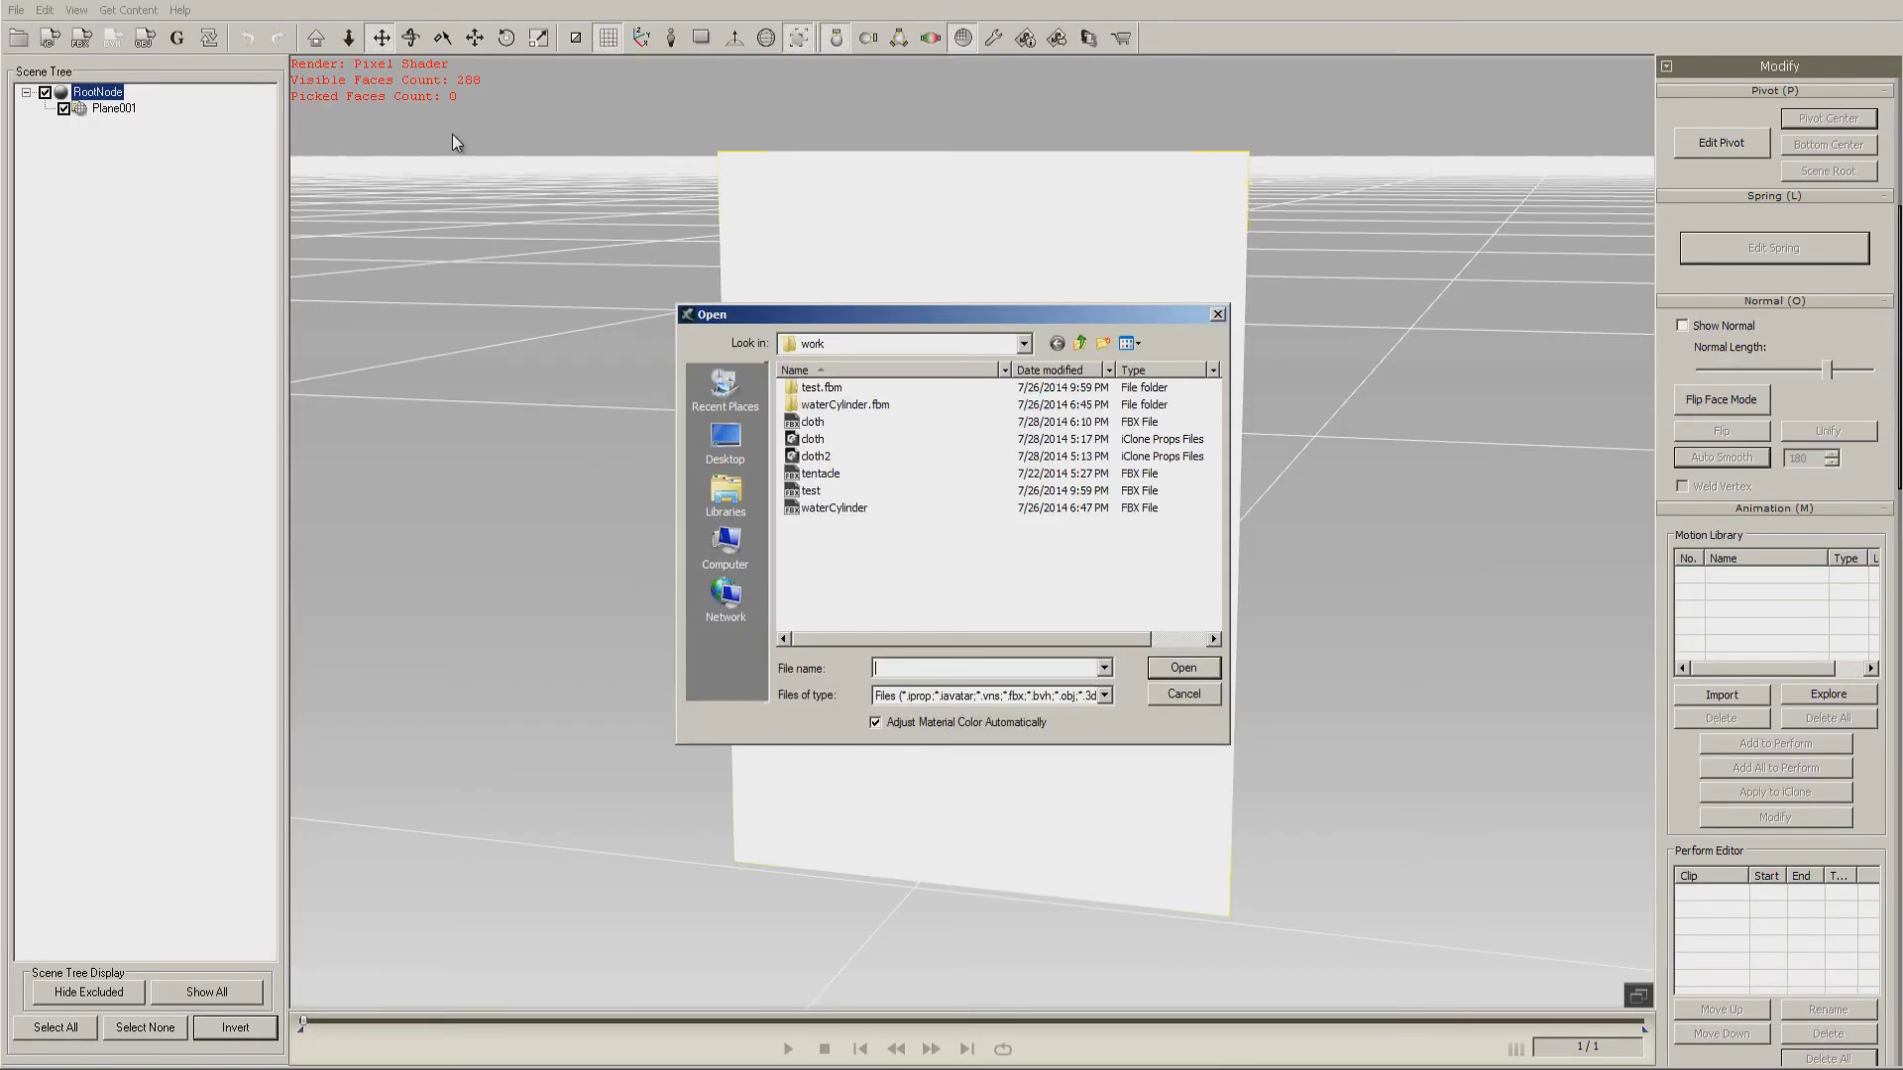
double_click(807, 427)
left_click(910, 630)
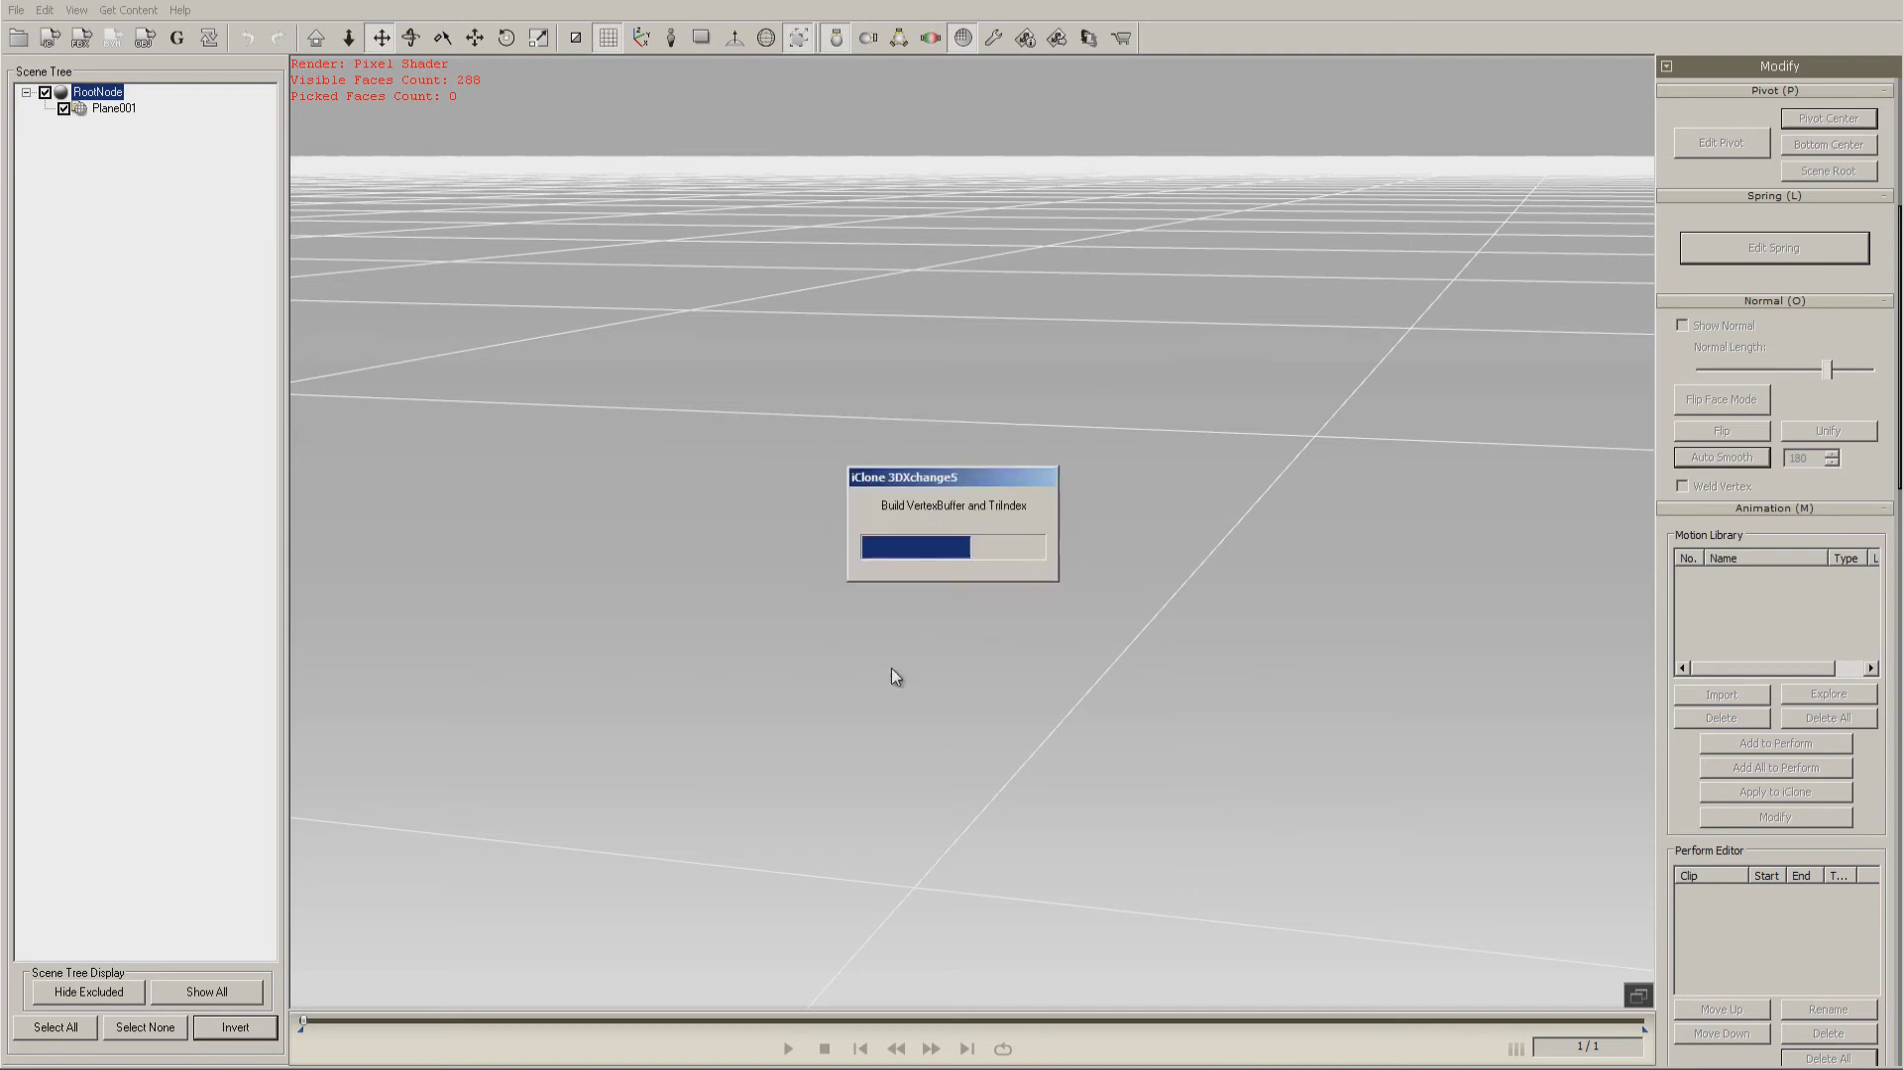
Export the plane to iClone as the cloth prop, replacing the earlier file.
left_click(49, 40)
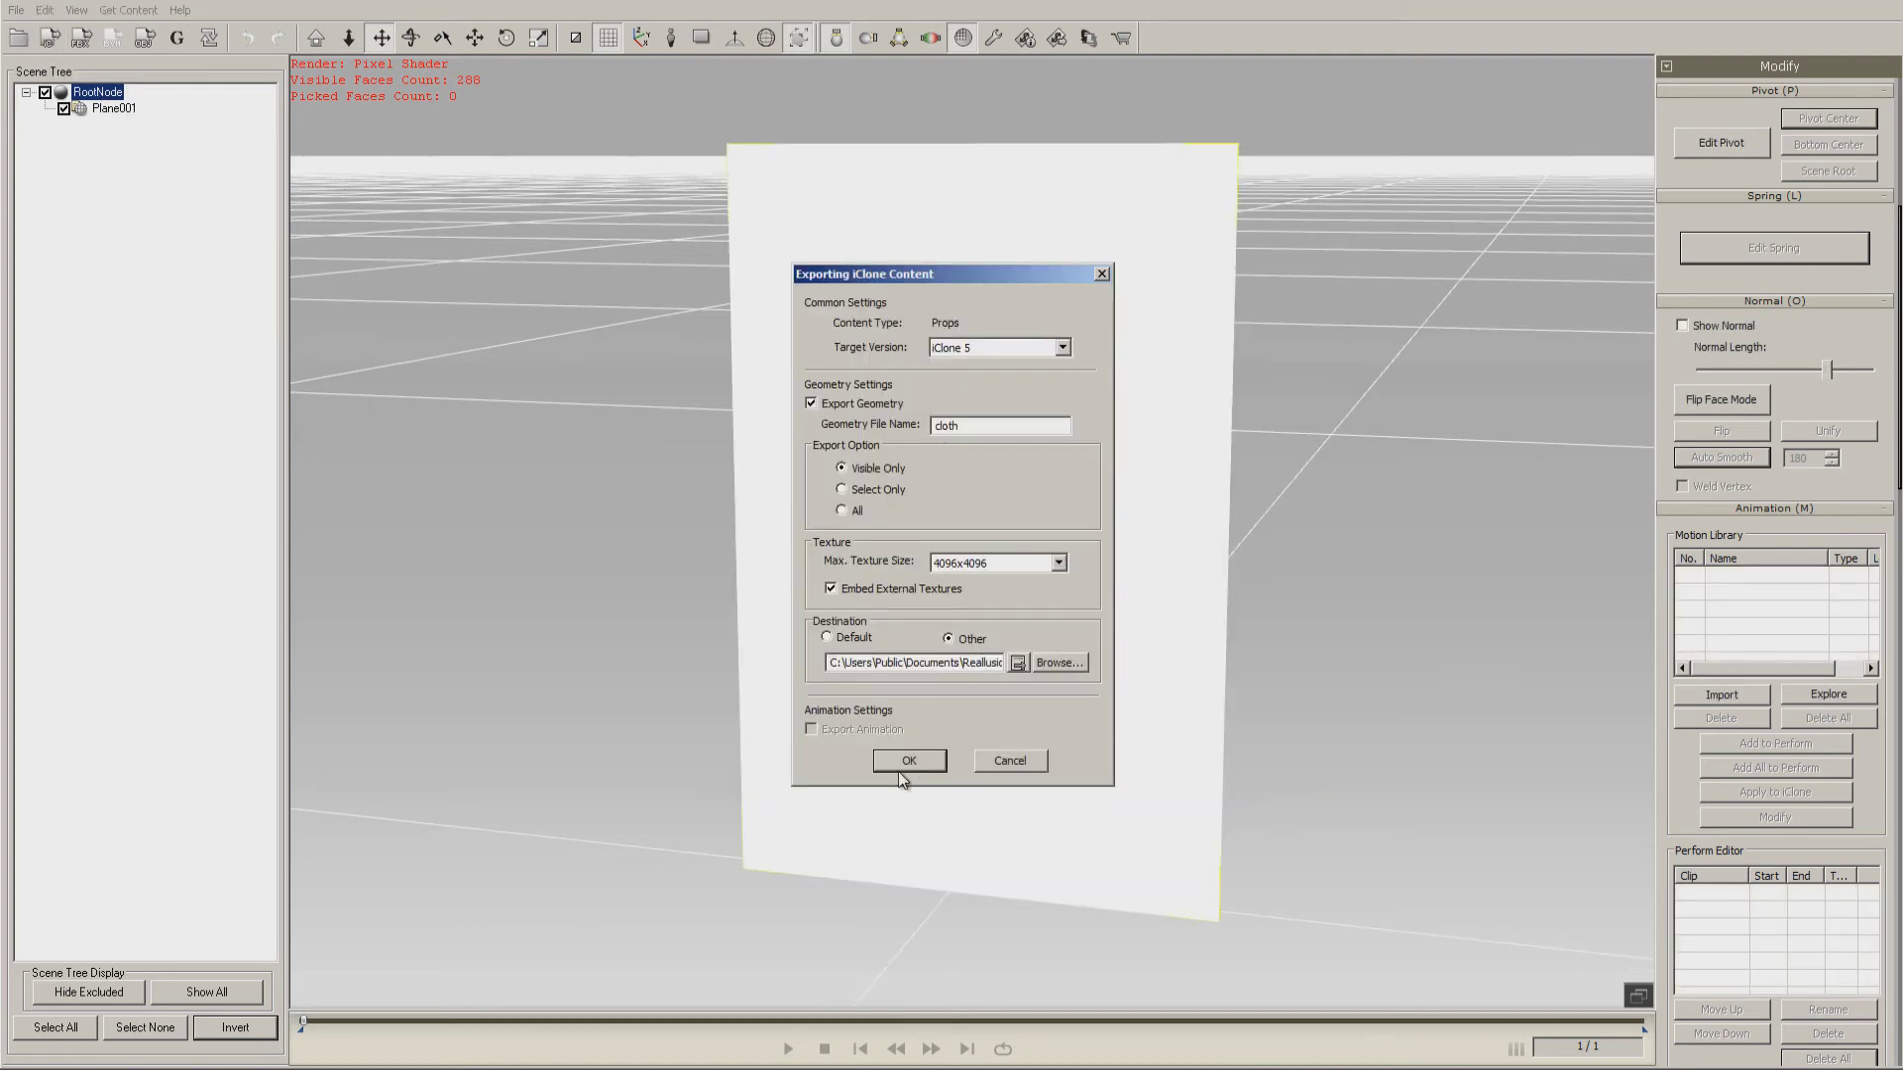
left_click(901, 764)
left_click(1003, 584)
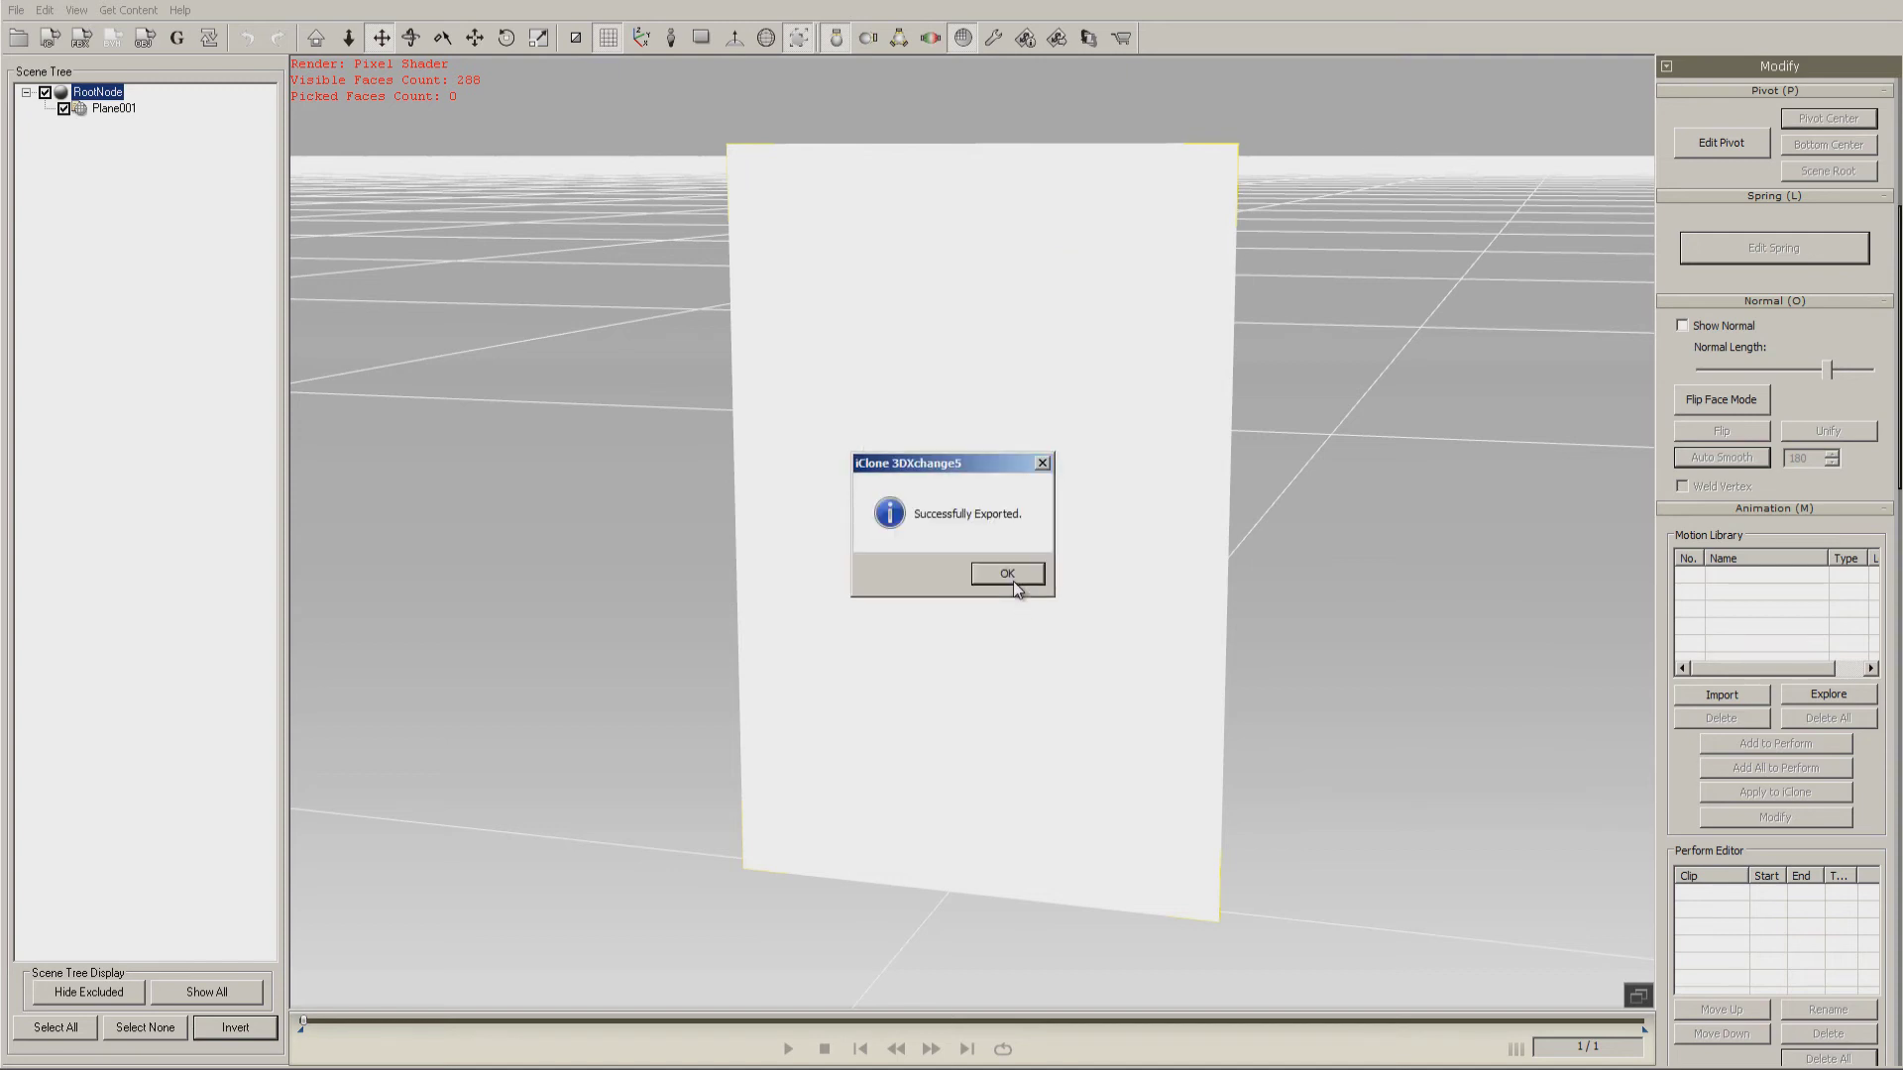
left_click(1011, 583)
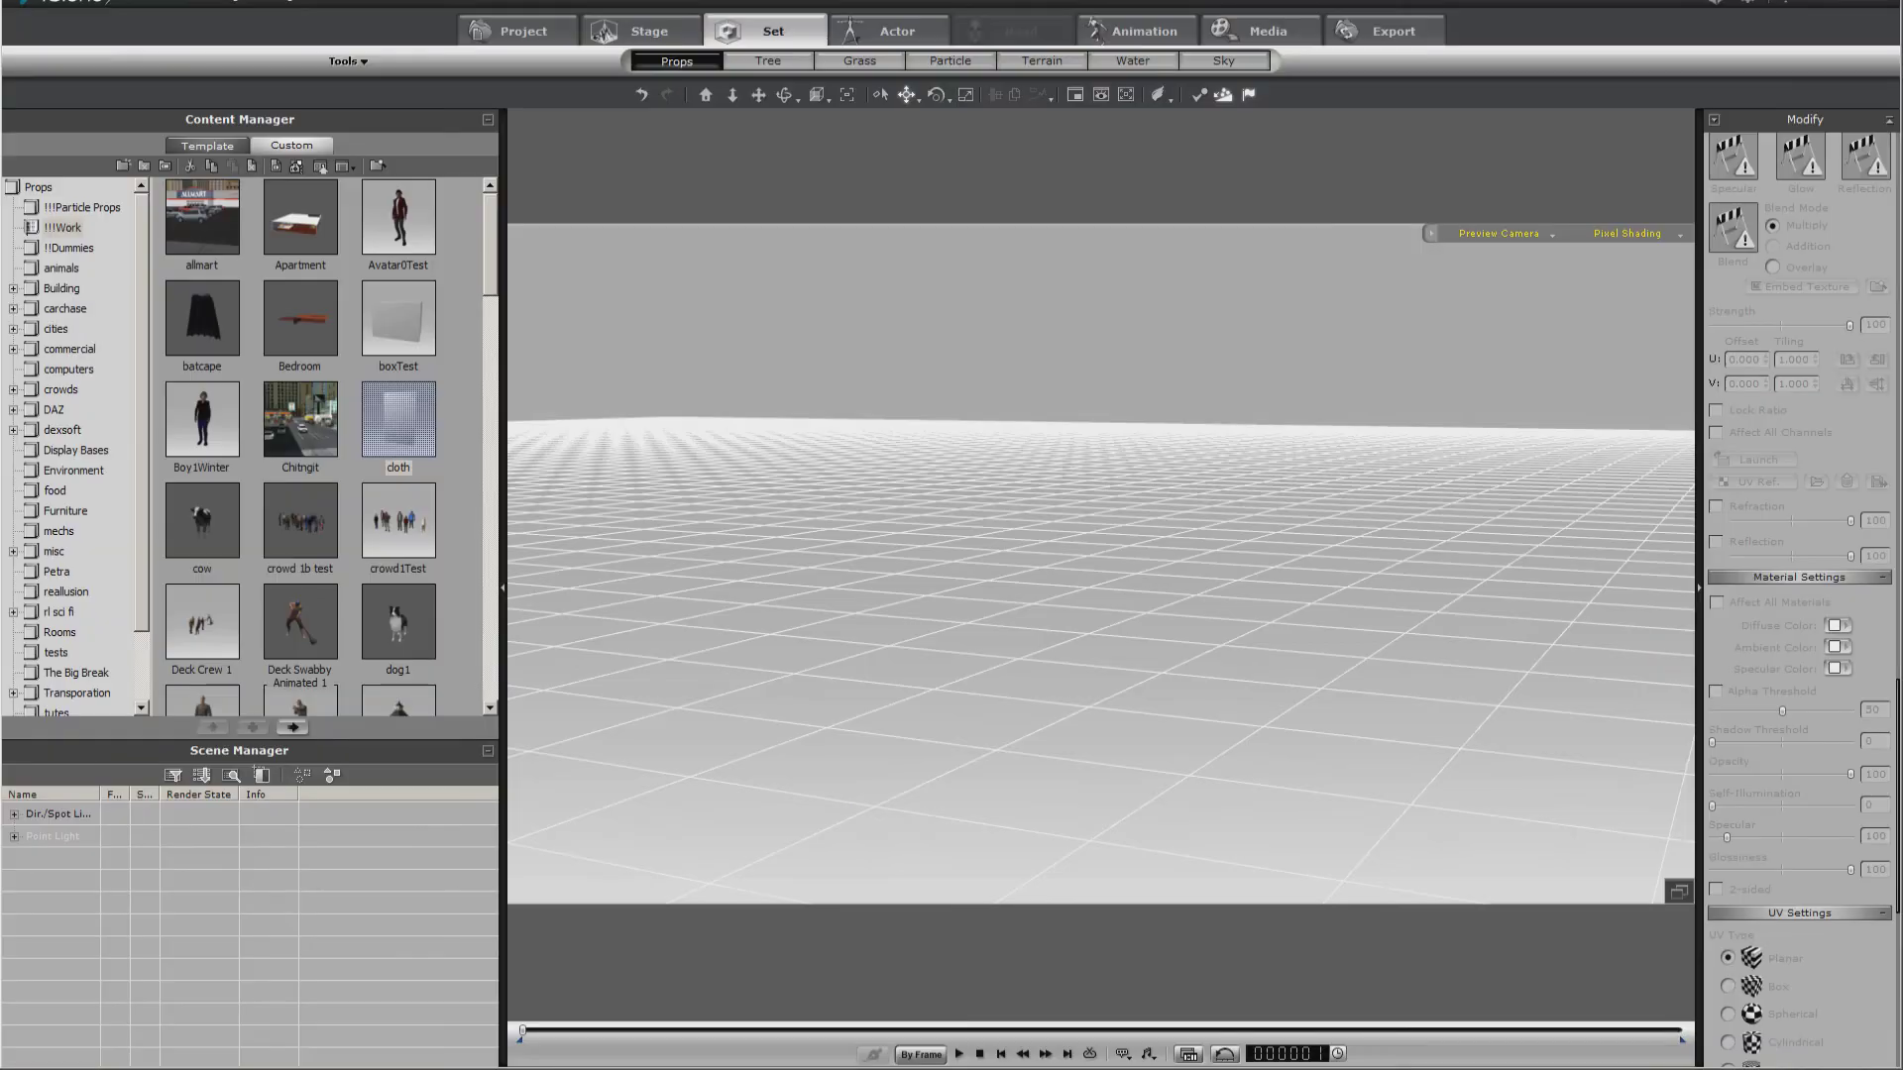
Add the cloth prop to the scene and enable physics on it as a soft body.
double_click(418, 414)
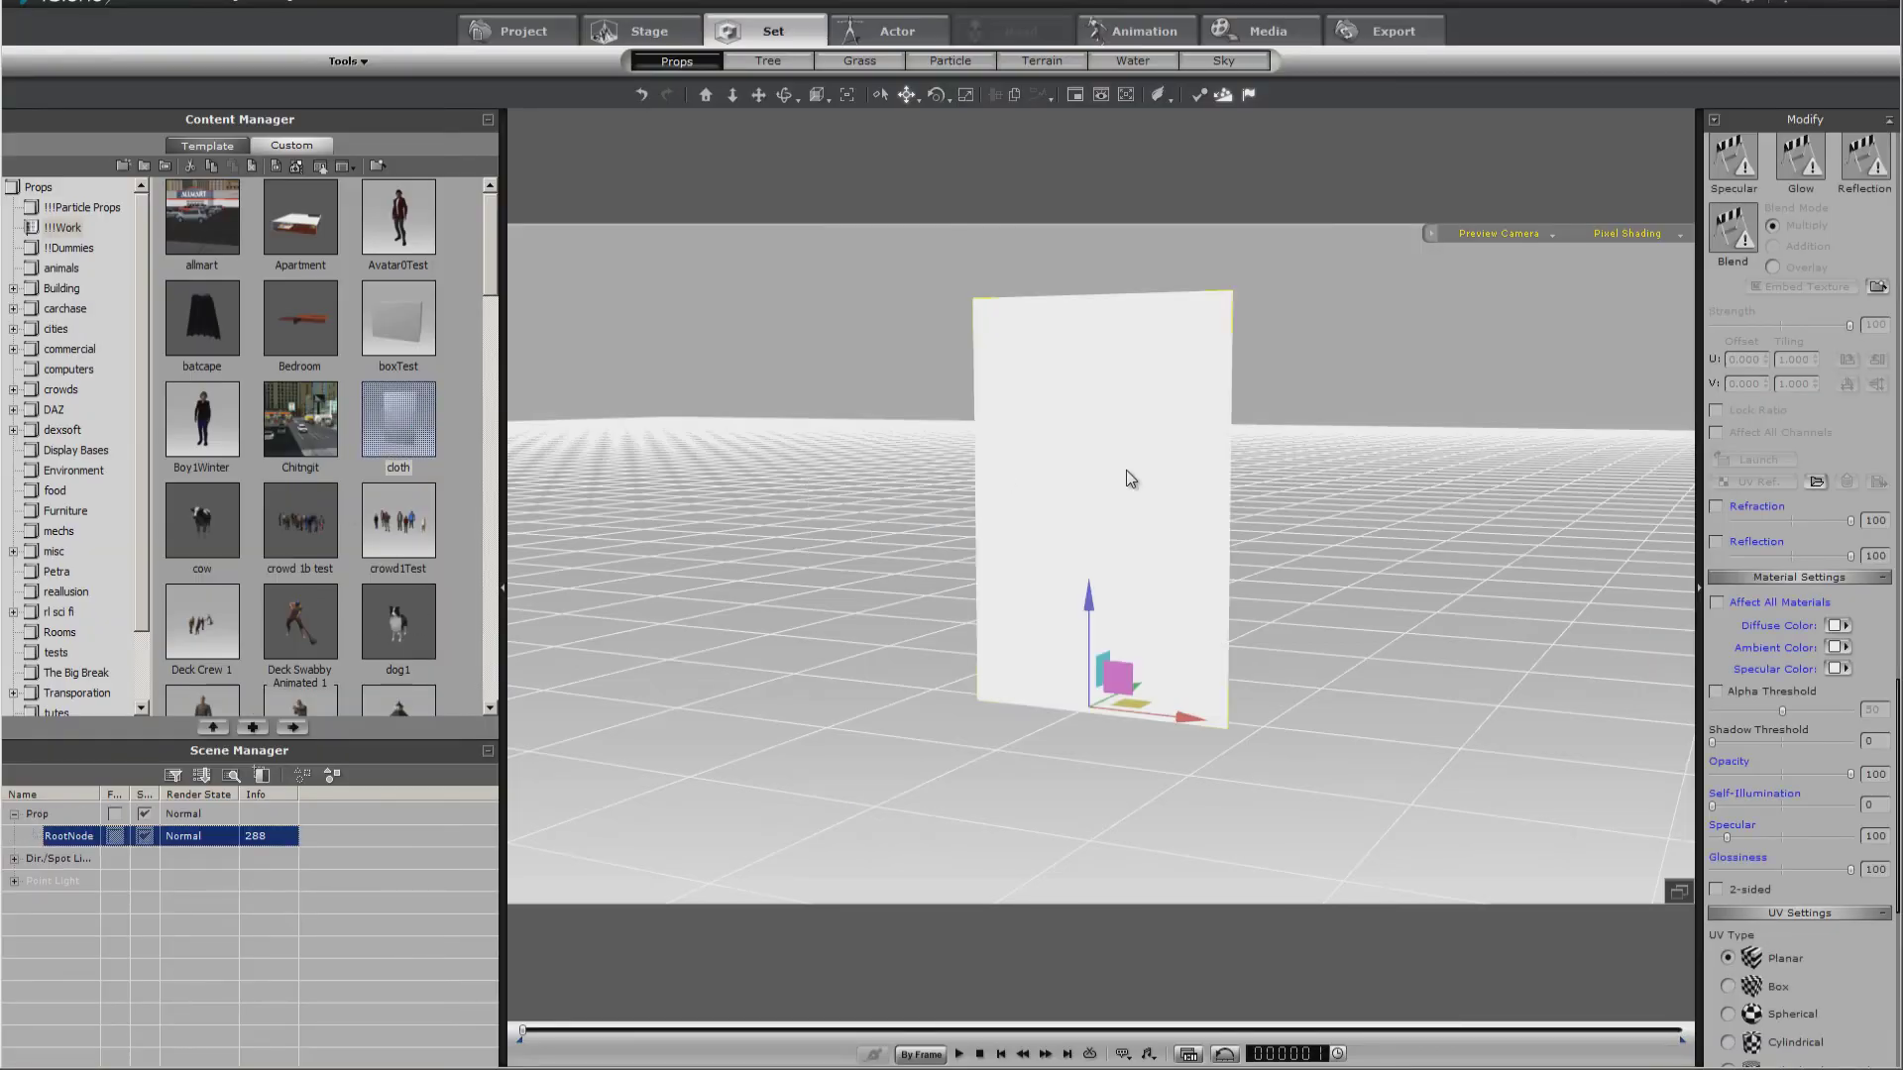
left_click(1198, 94)
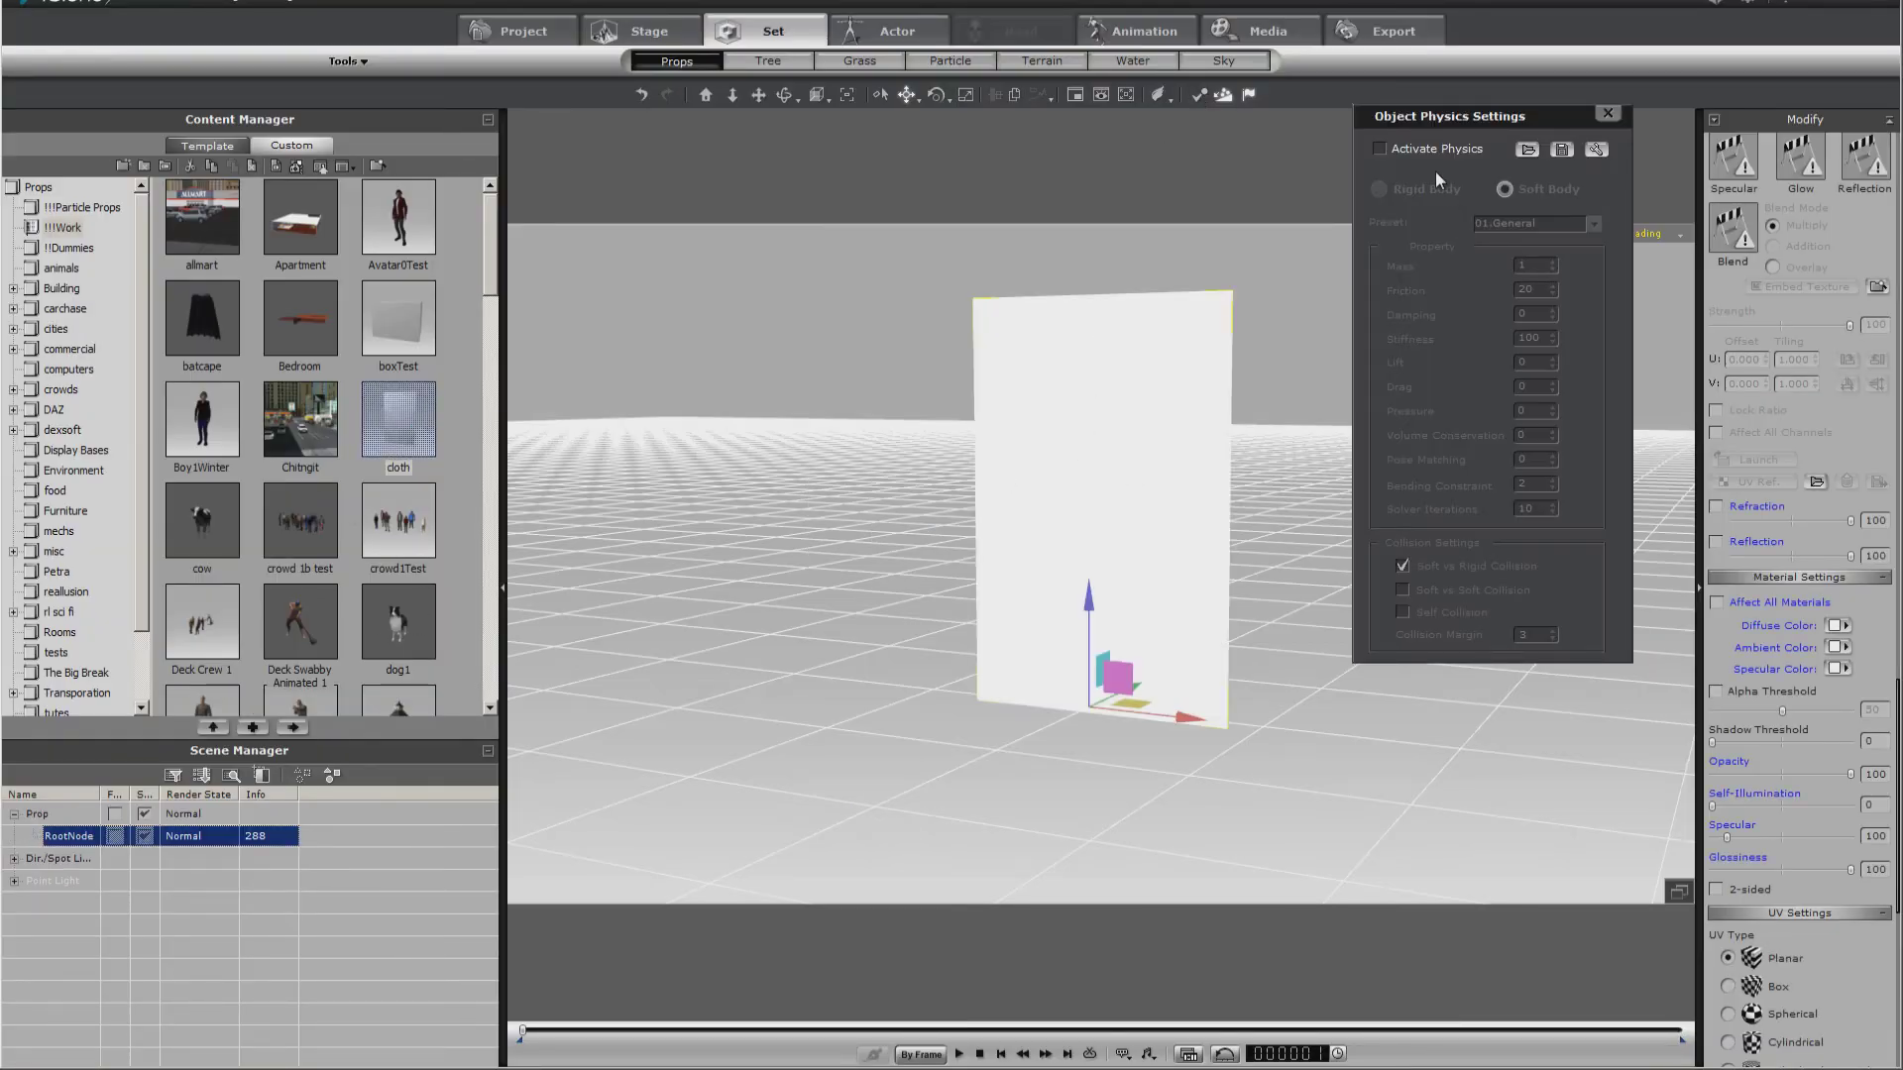
left_click(1381, 150)
left_click(1504, 189)
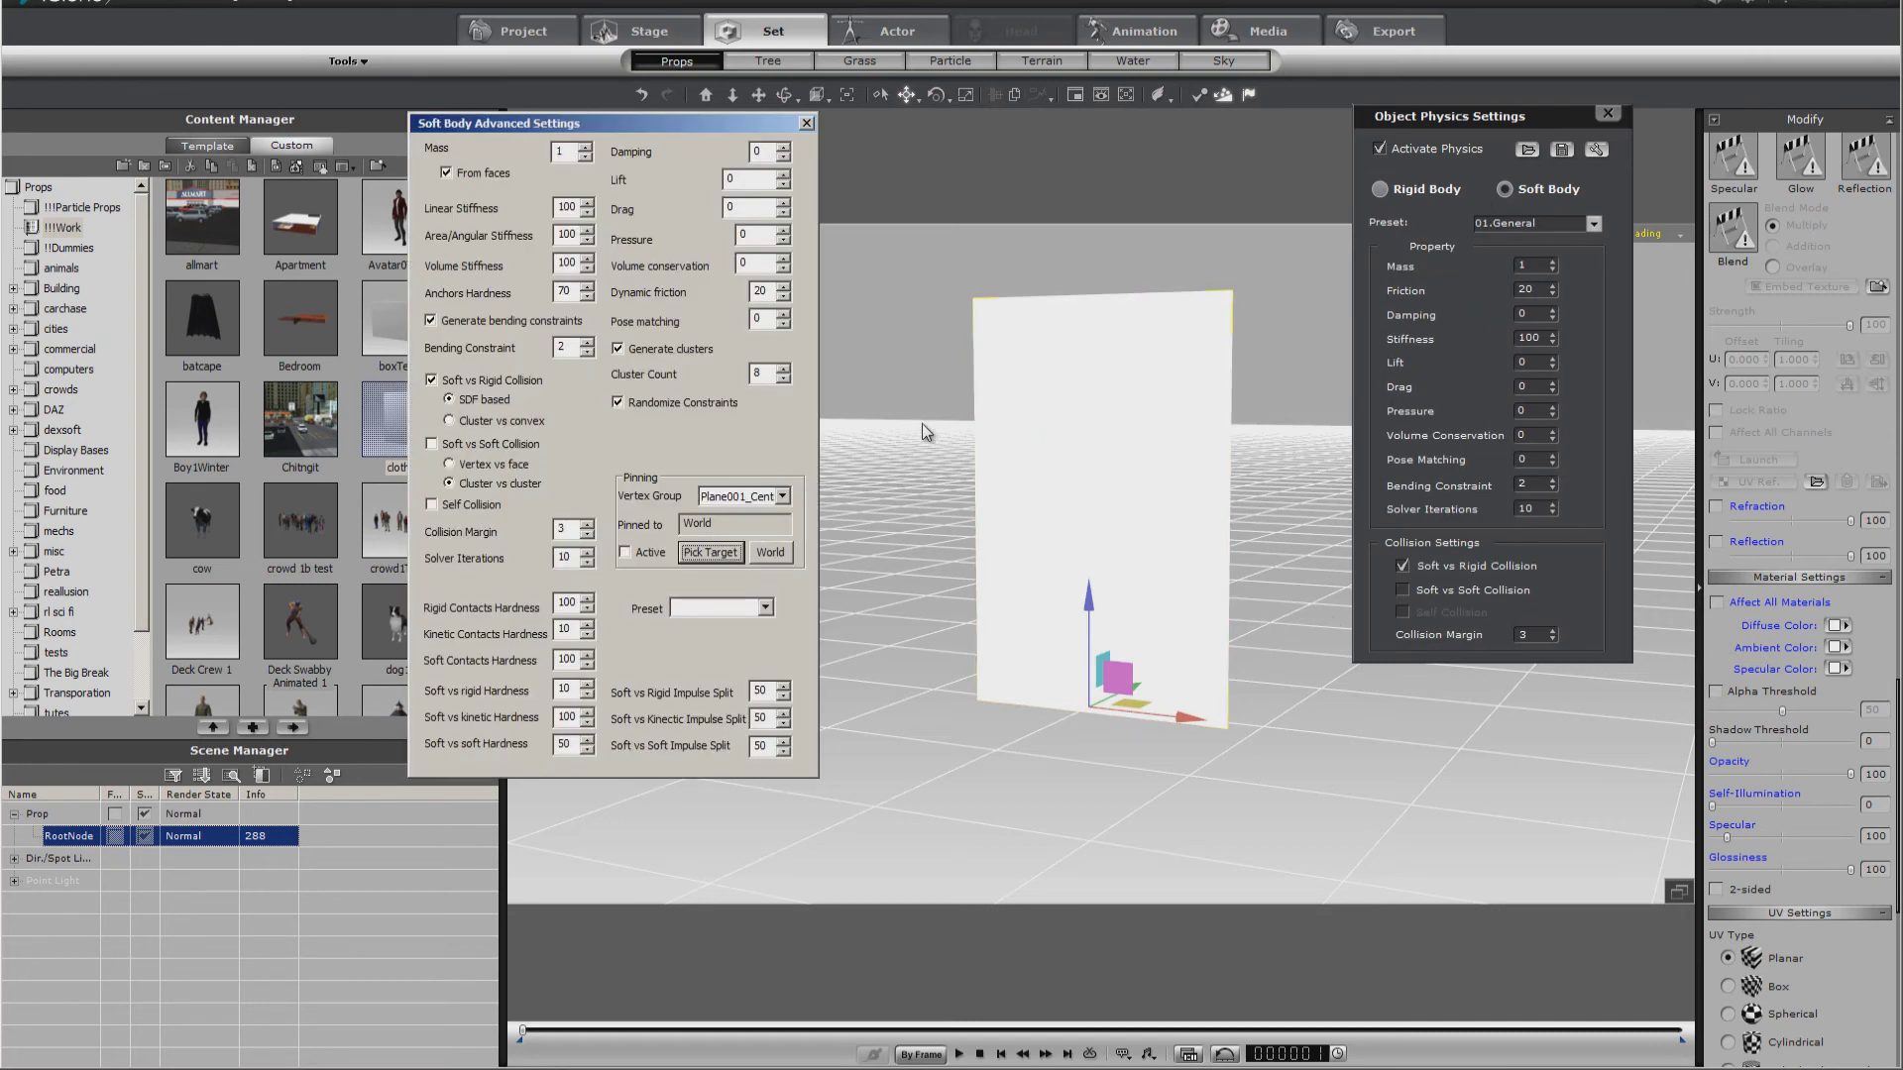
Choose Plane001_Center as the pinning vertex group and preview the simulation.
left_click(935, 413)
left_click(1082, 455)
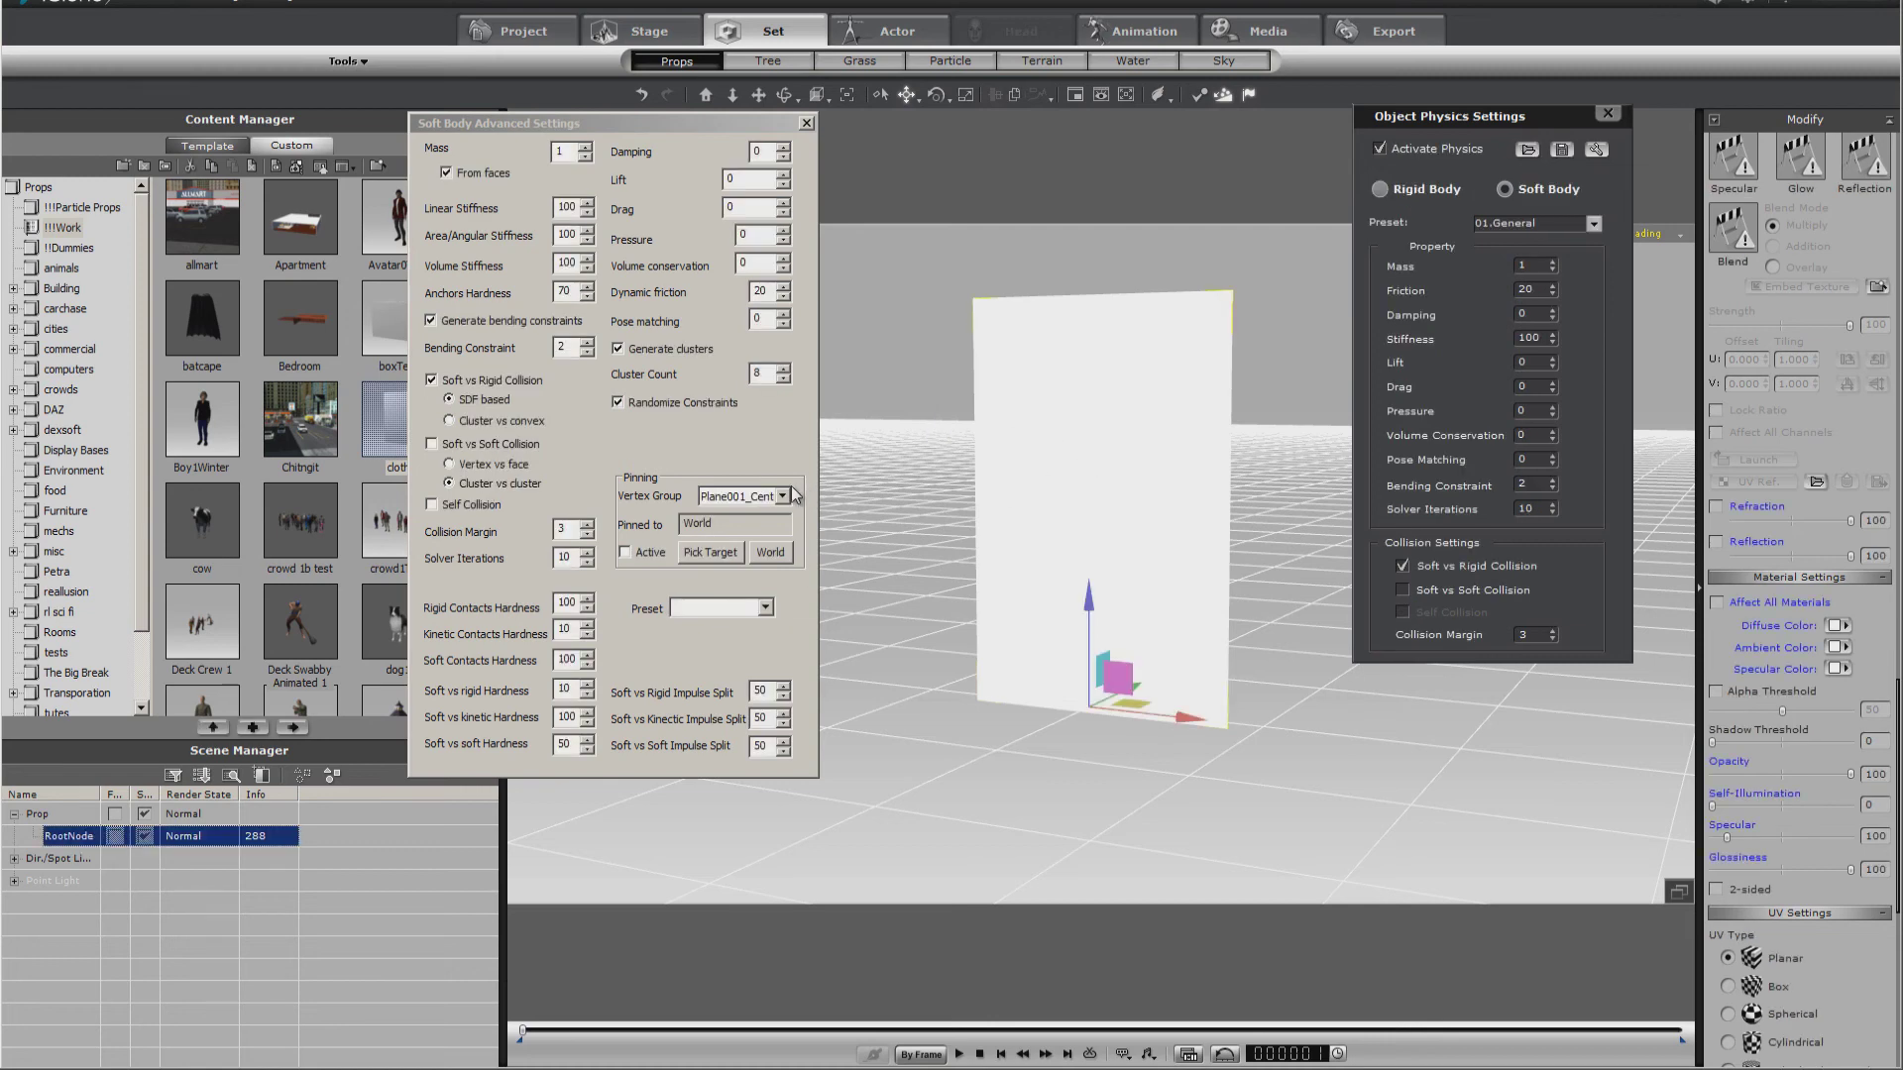
left_click(783, 495)
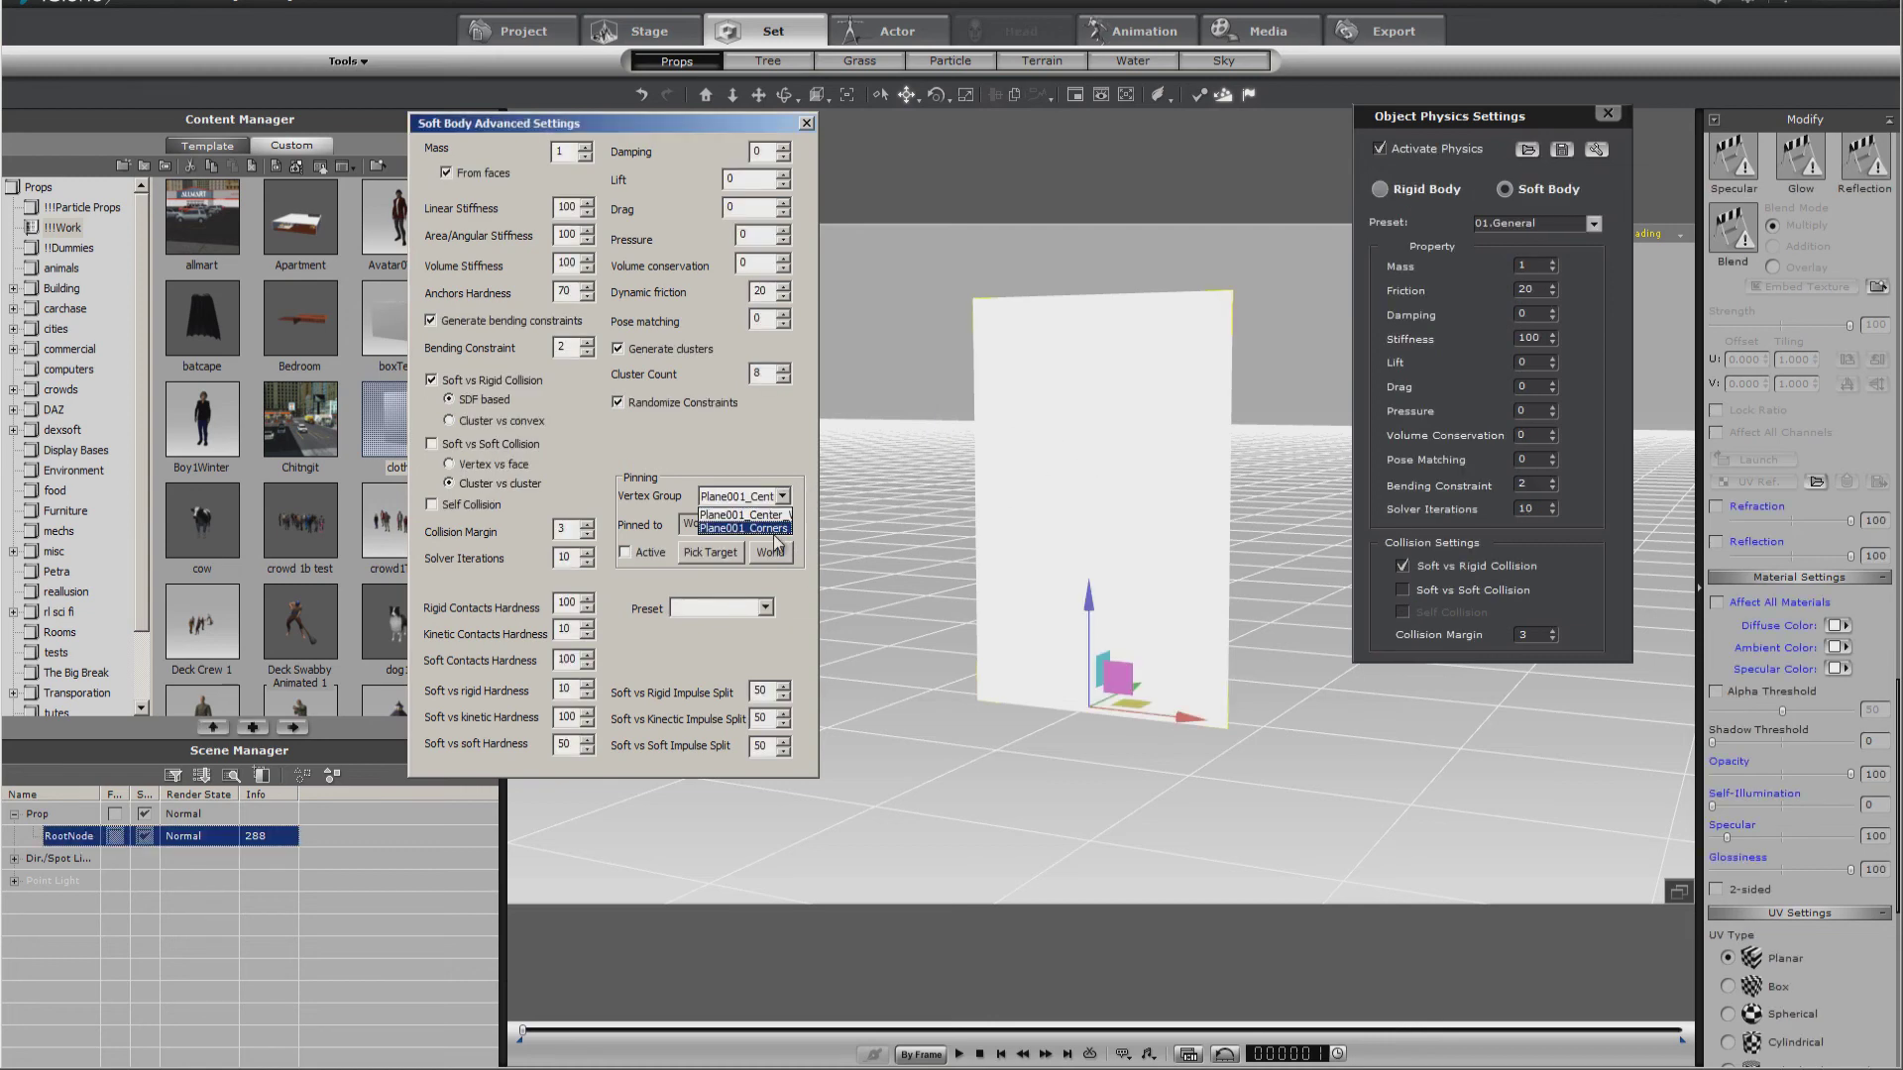
left_click(623, 555)
left_click(959, 1053)
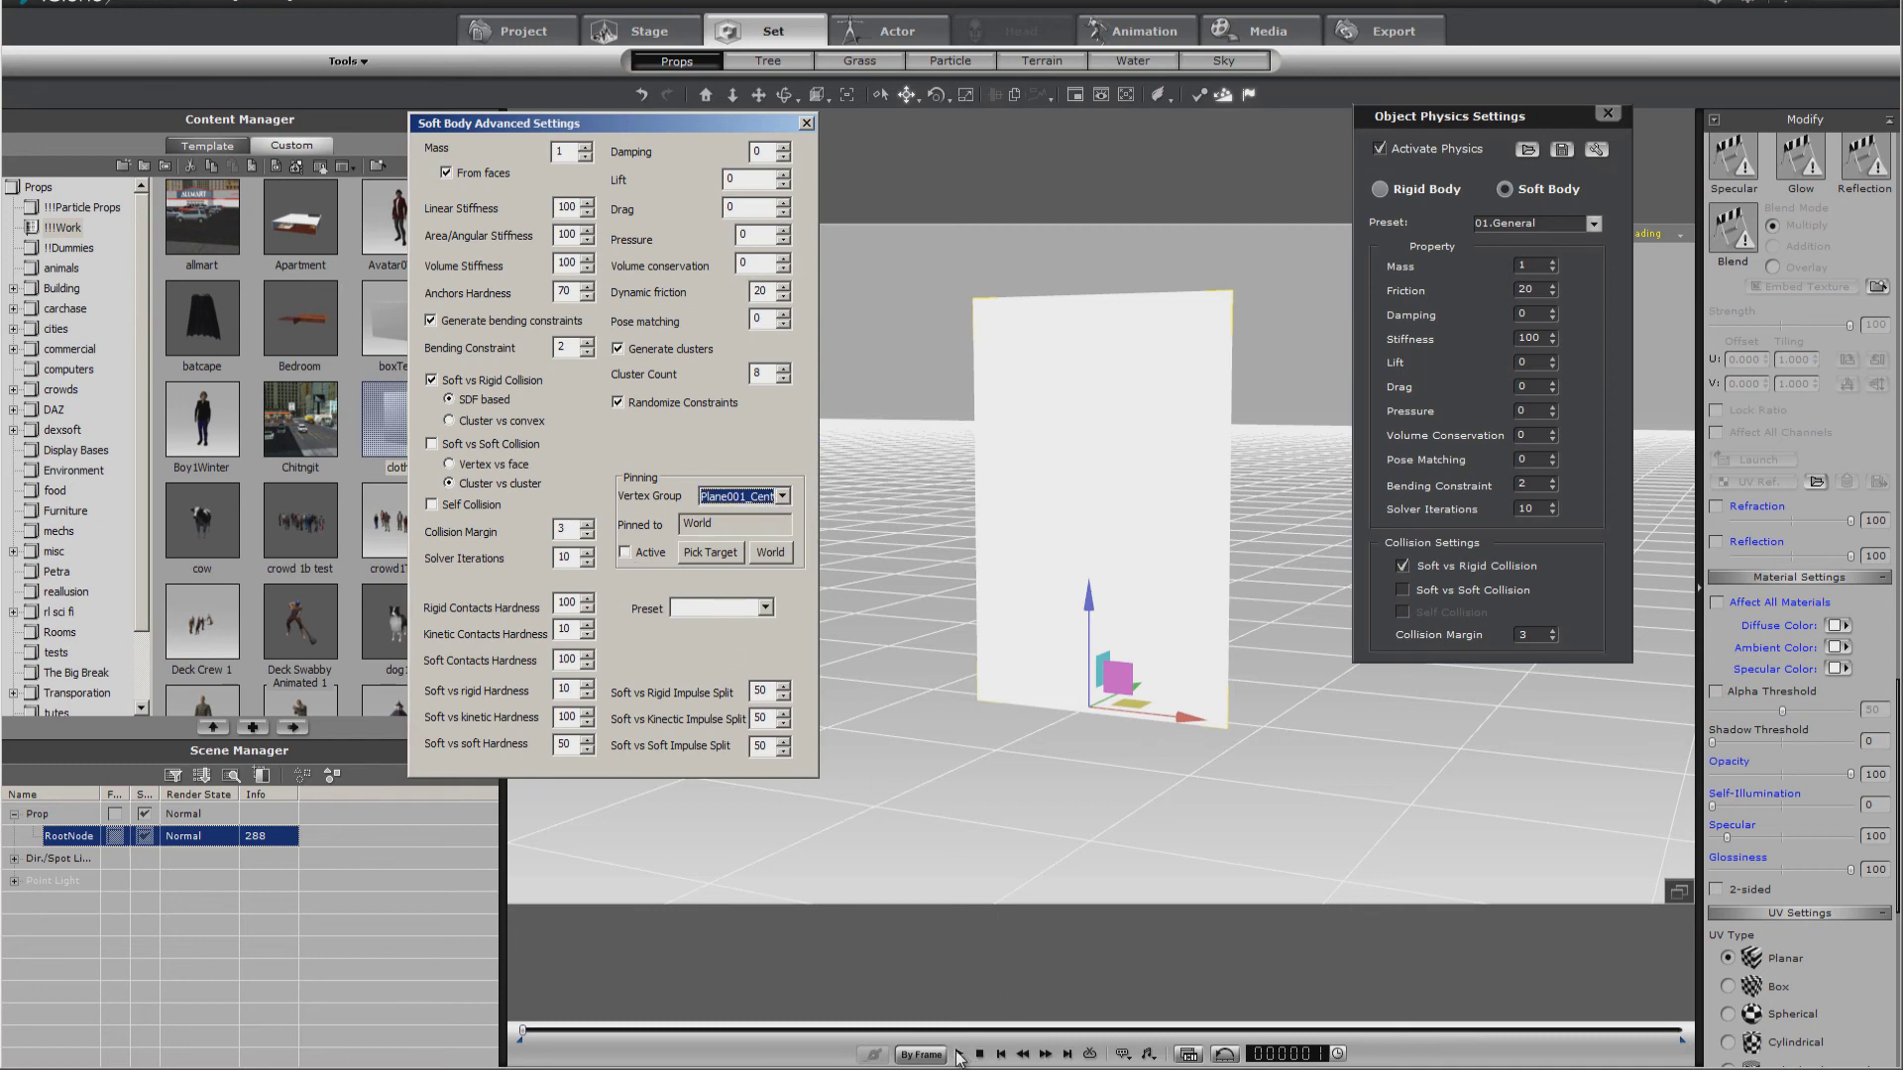
left_click(989, 1053)
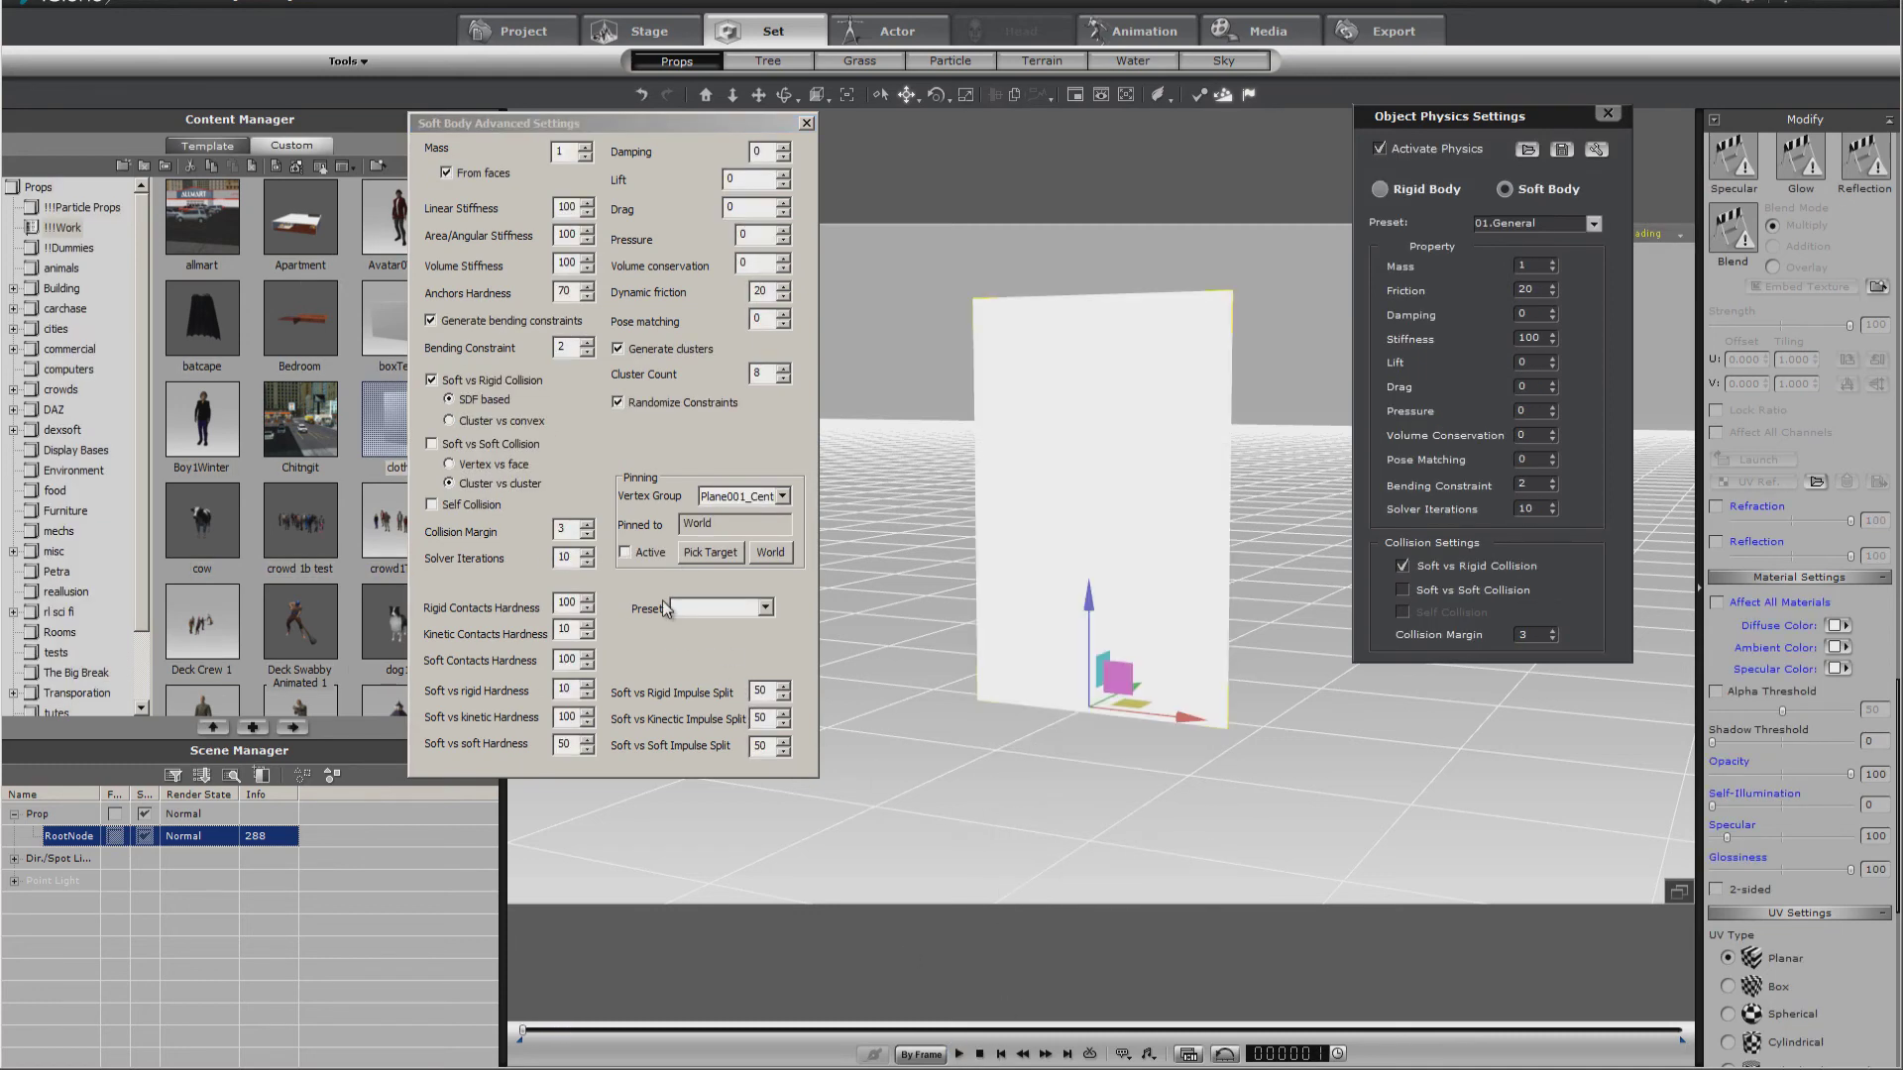
Activate pinning, replay the simulation, then delete the collapsed cloth prop.
left_click(624, 552)
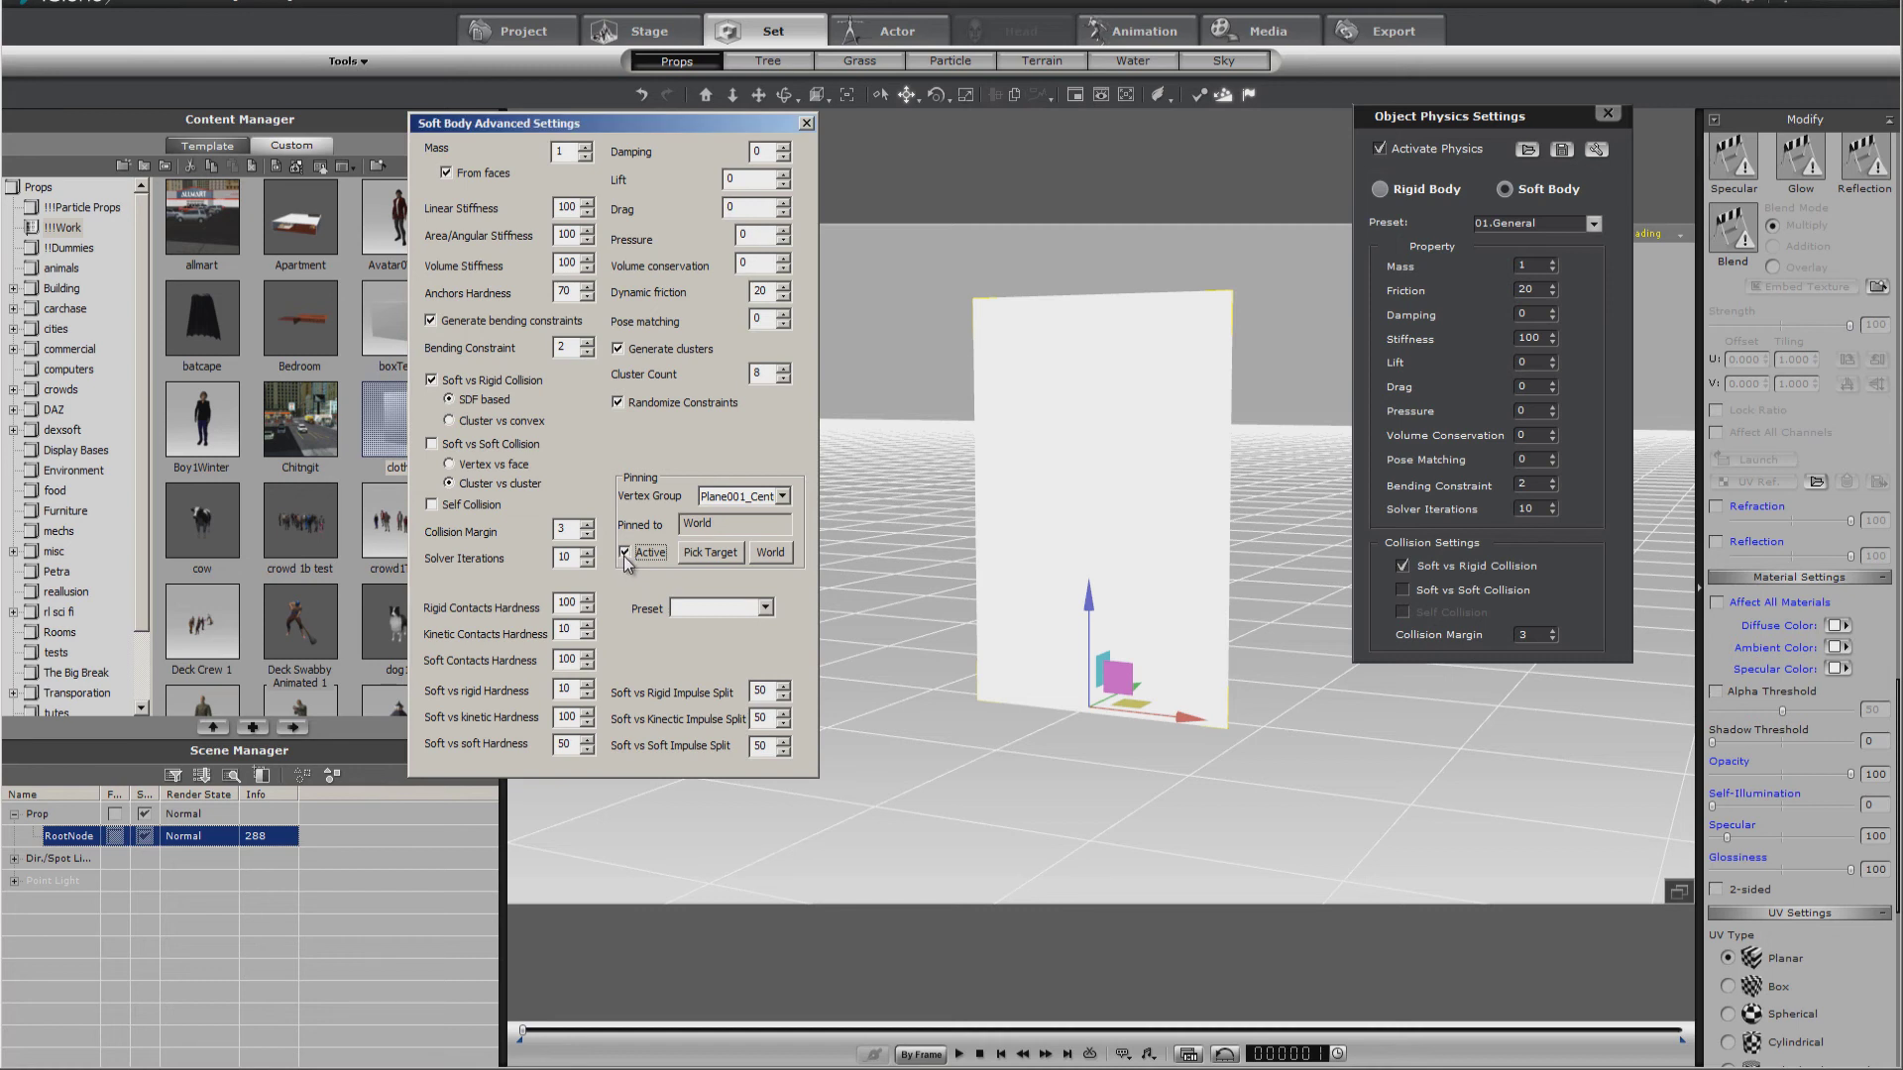
left_click(958, 1053)
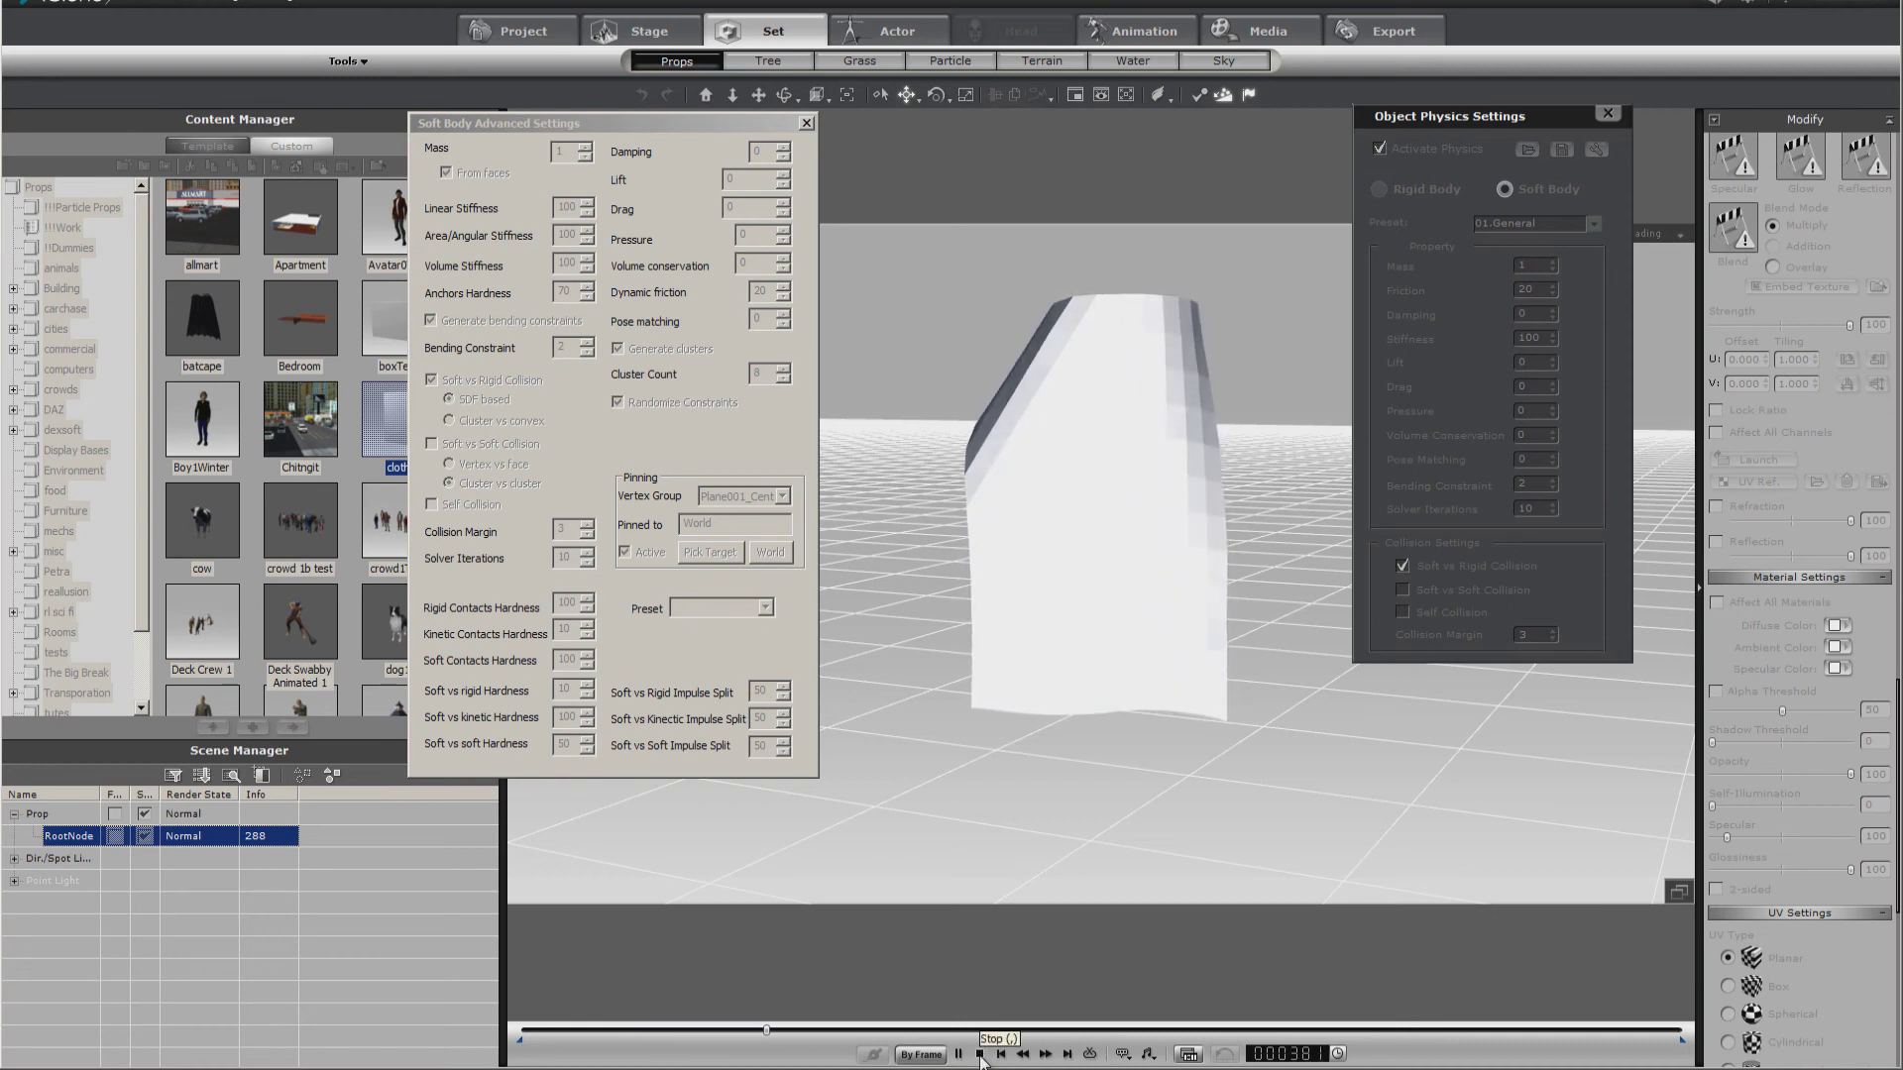
left_click(980, 1054)
key("Delete")
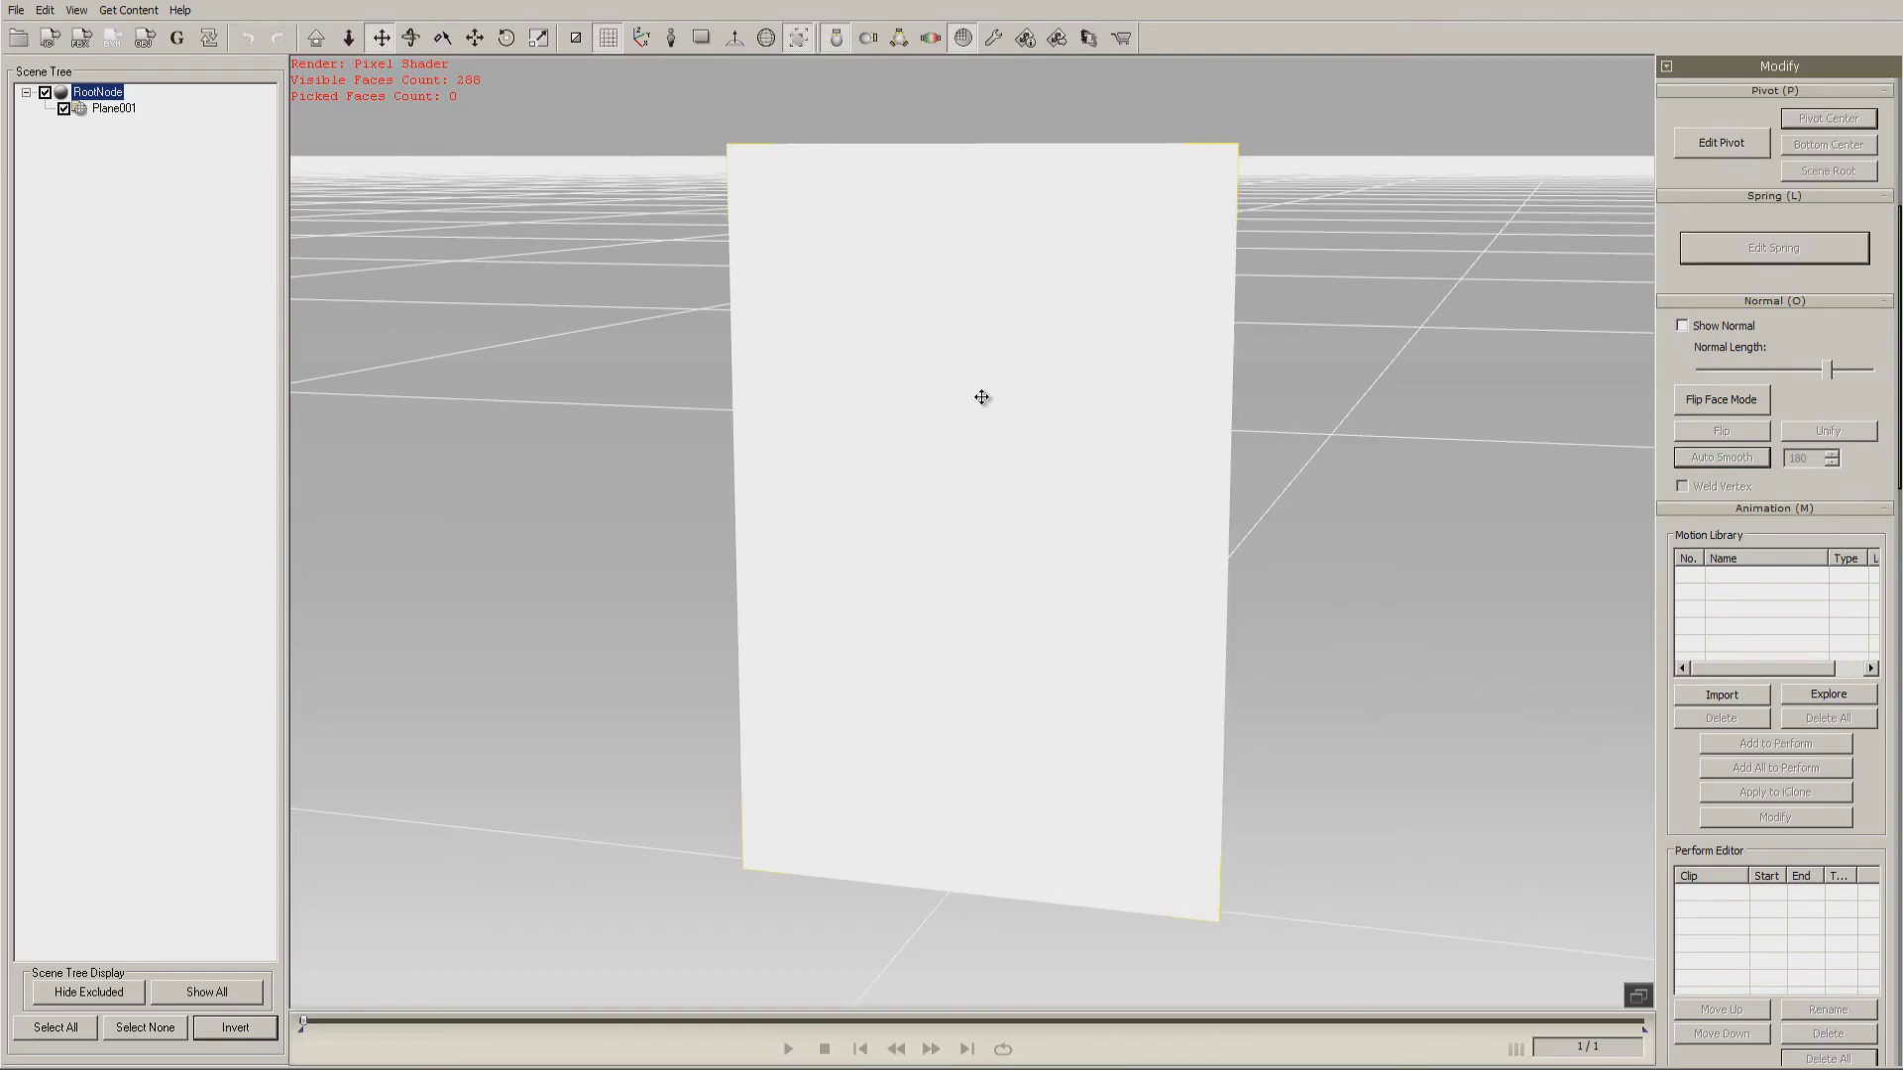
Auto smooth Plane001's normals at a 180 degree angle.
left_click(961, 400)
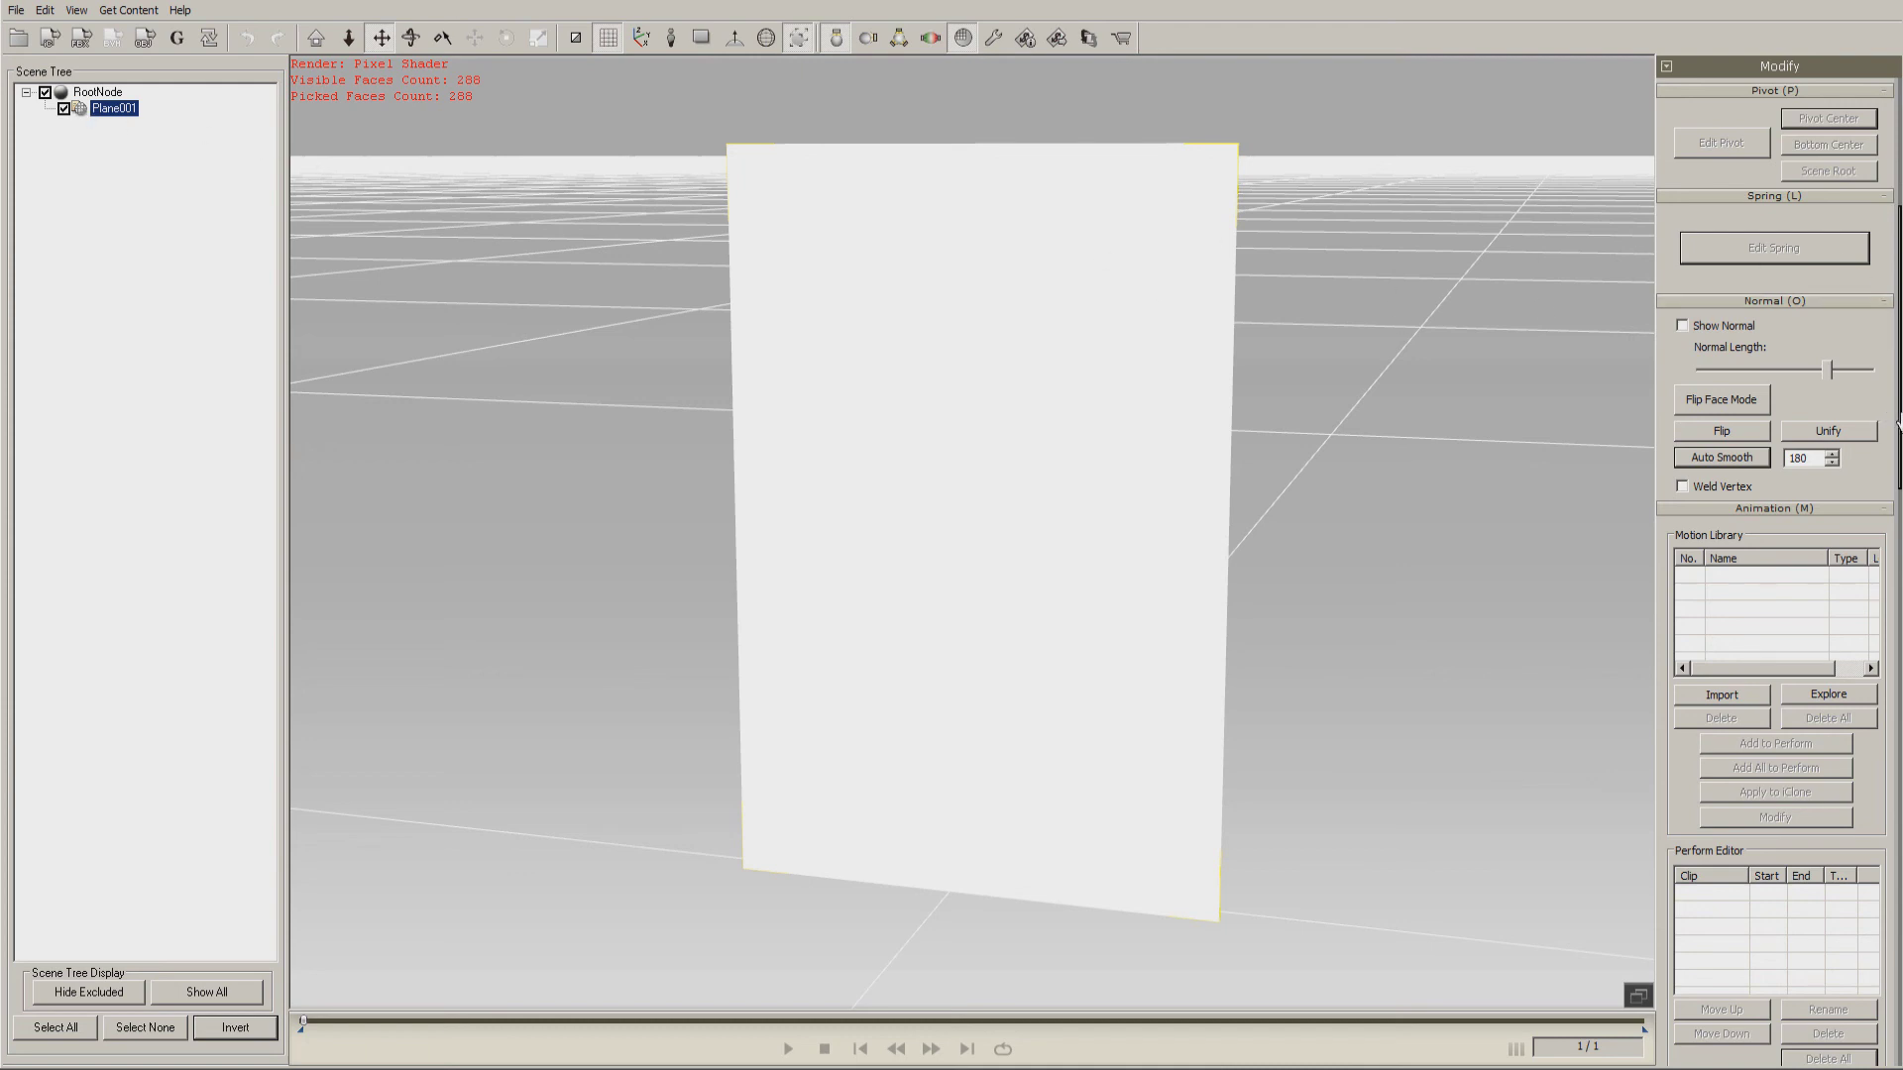
double_click(1812, 458)
left_click(1734, 459)
Re-export the smoothed plane to iClone, replacing the cloth prop.
left_click(49, 37)
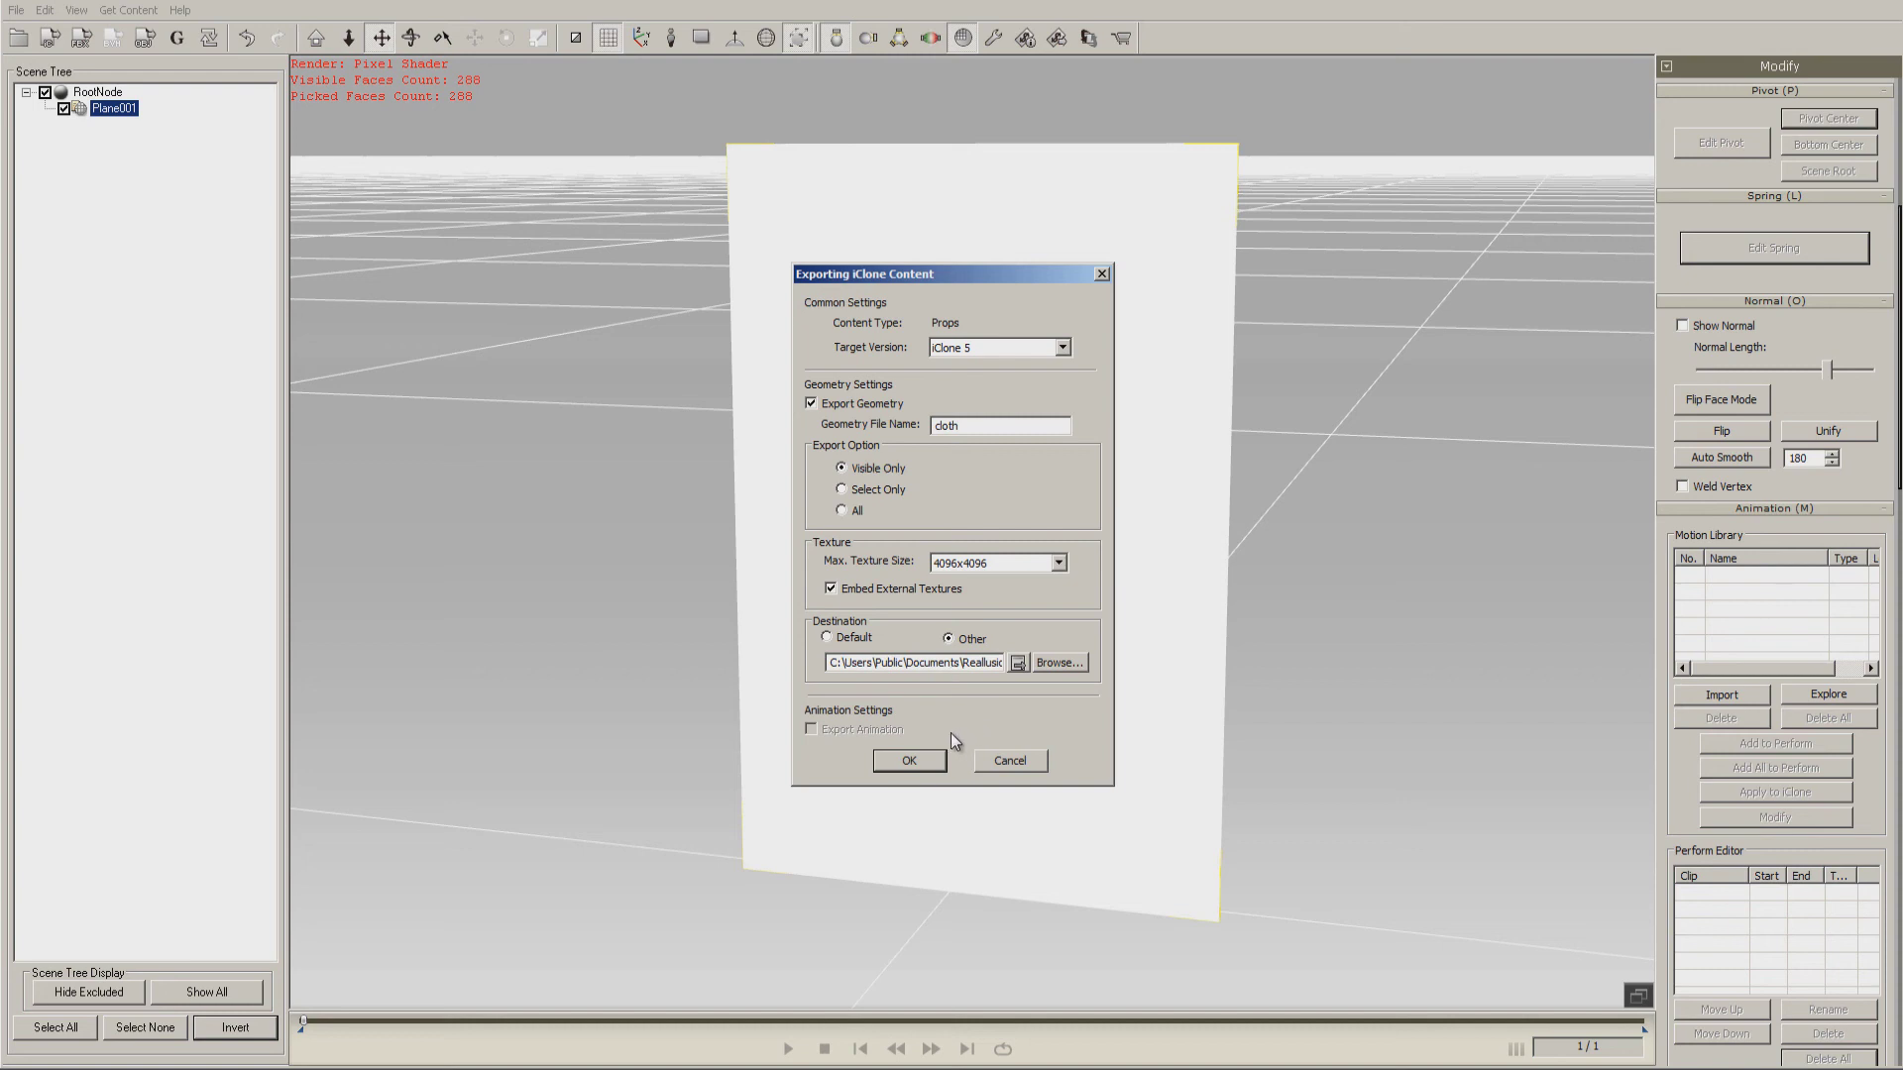
left_click(909, 760)
left_click(1012, 584)
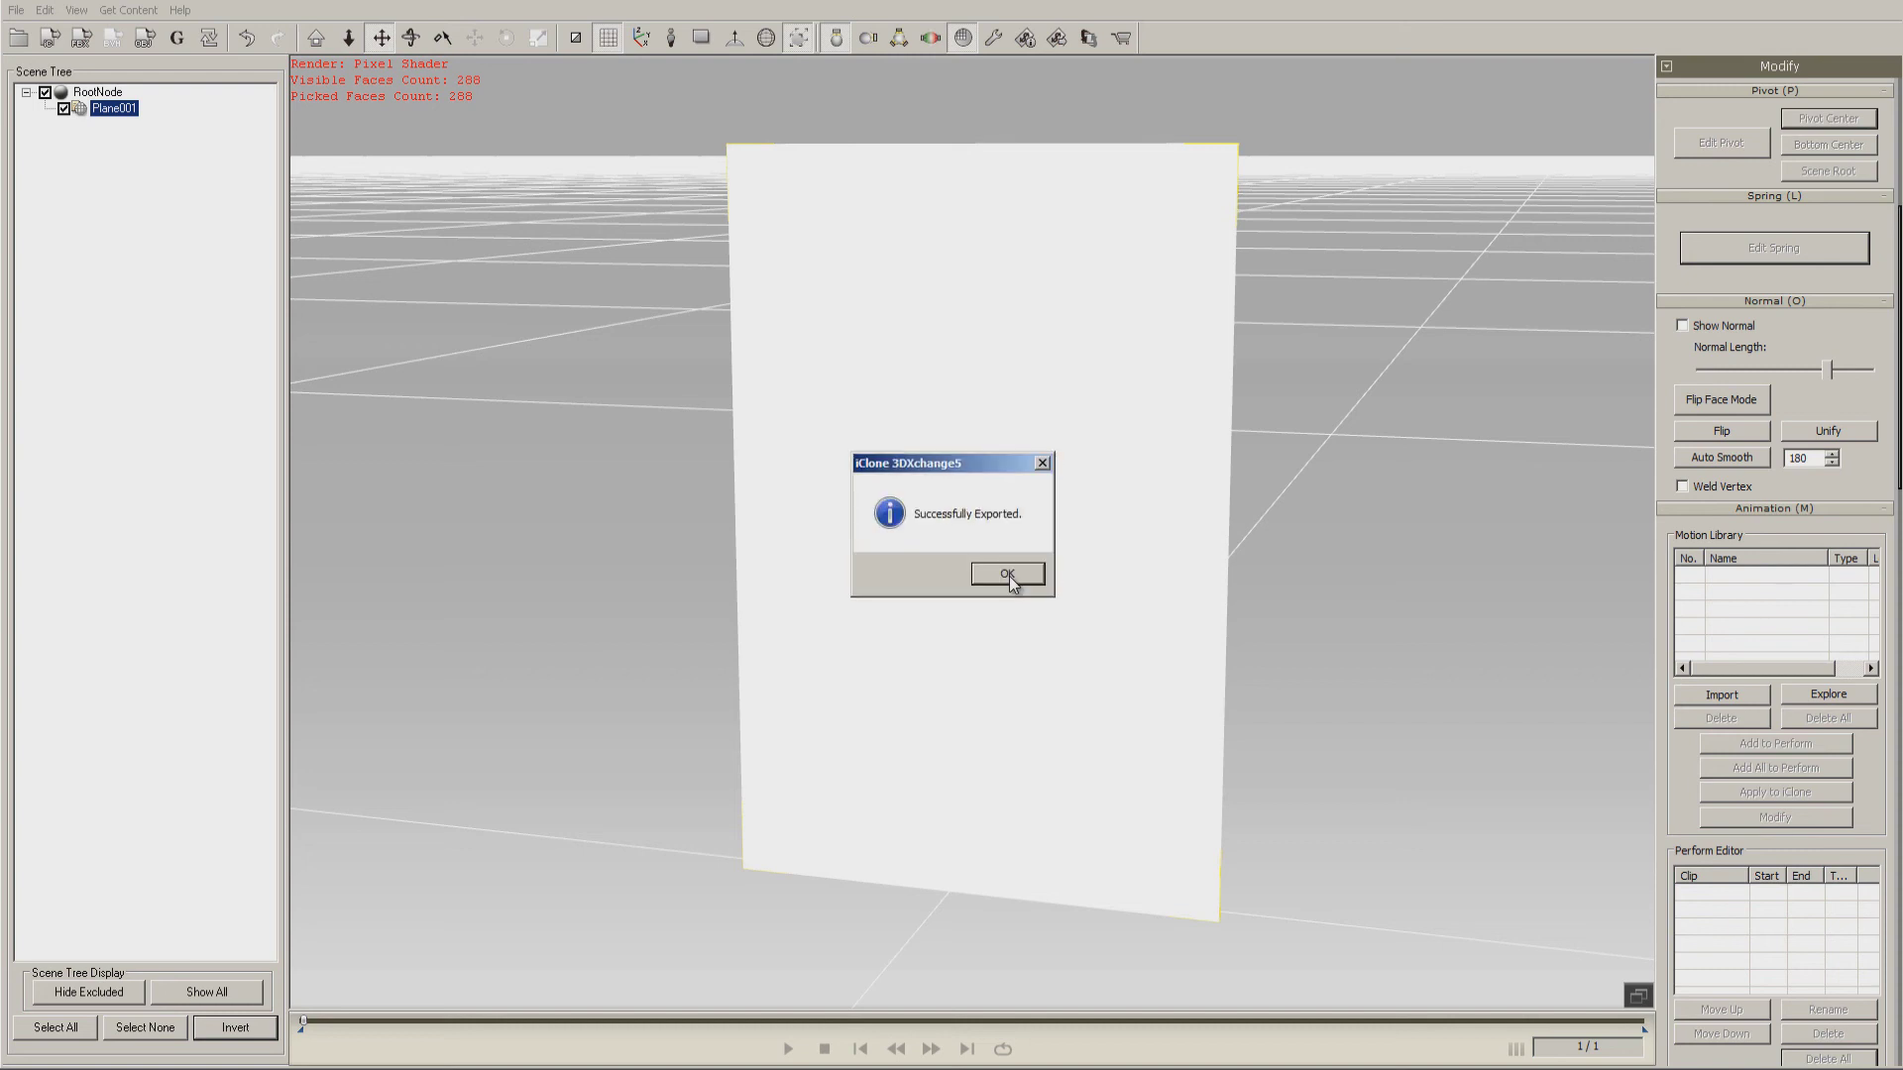
left_click(1007, 575)
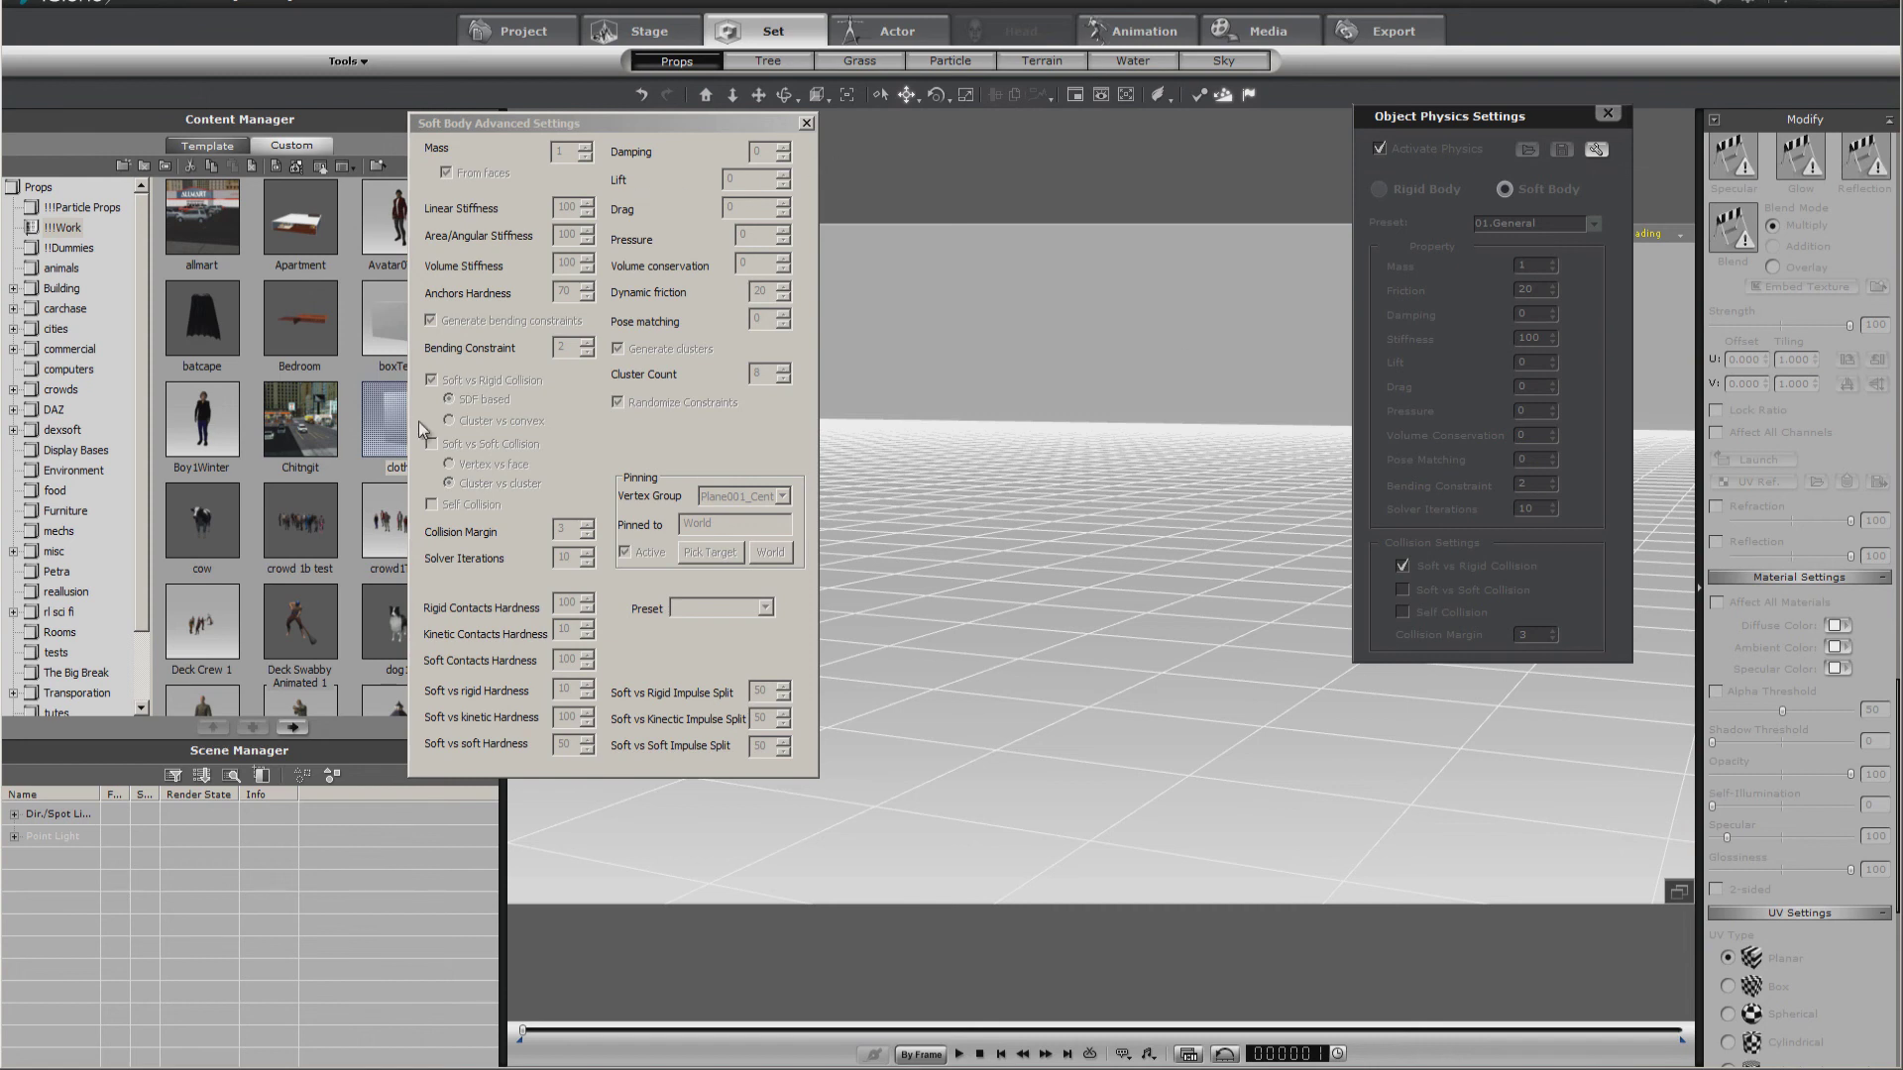
Add the smoothed cloth prop, activate its physics, and preview the pinned soft-body simulation.
double_click(396, 424)
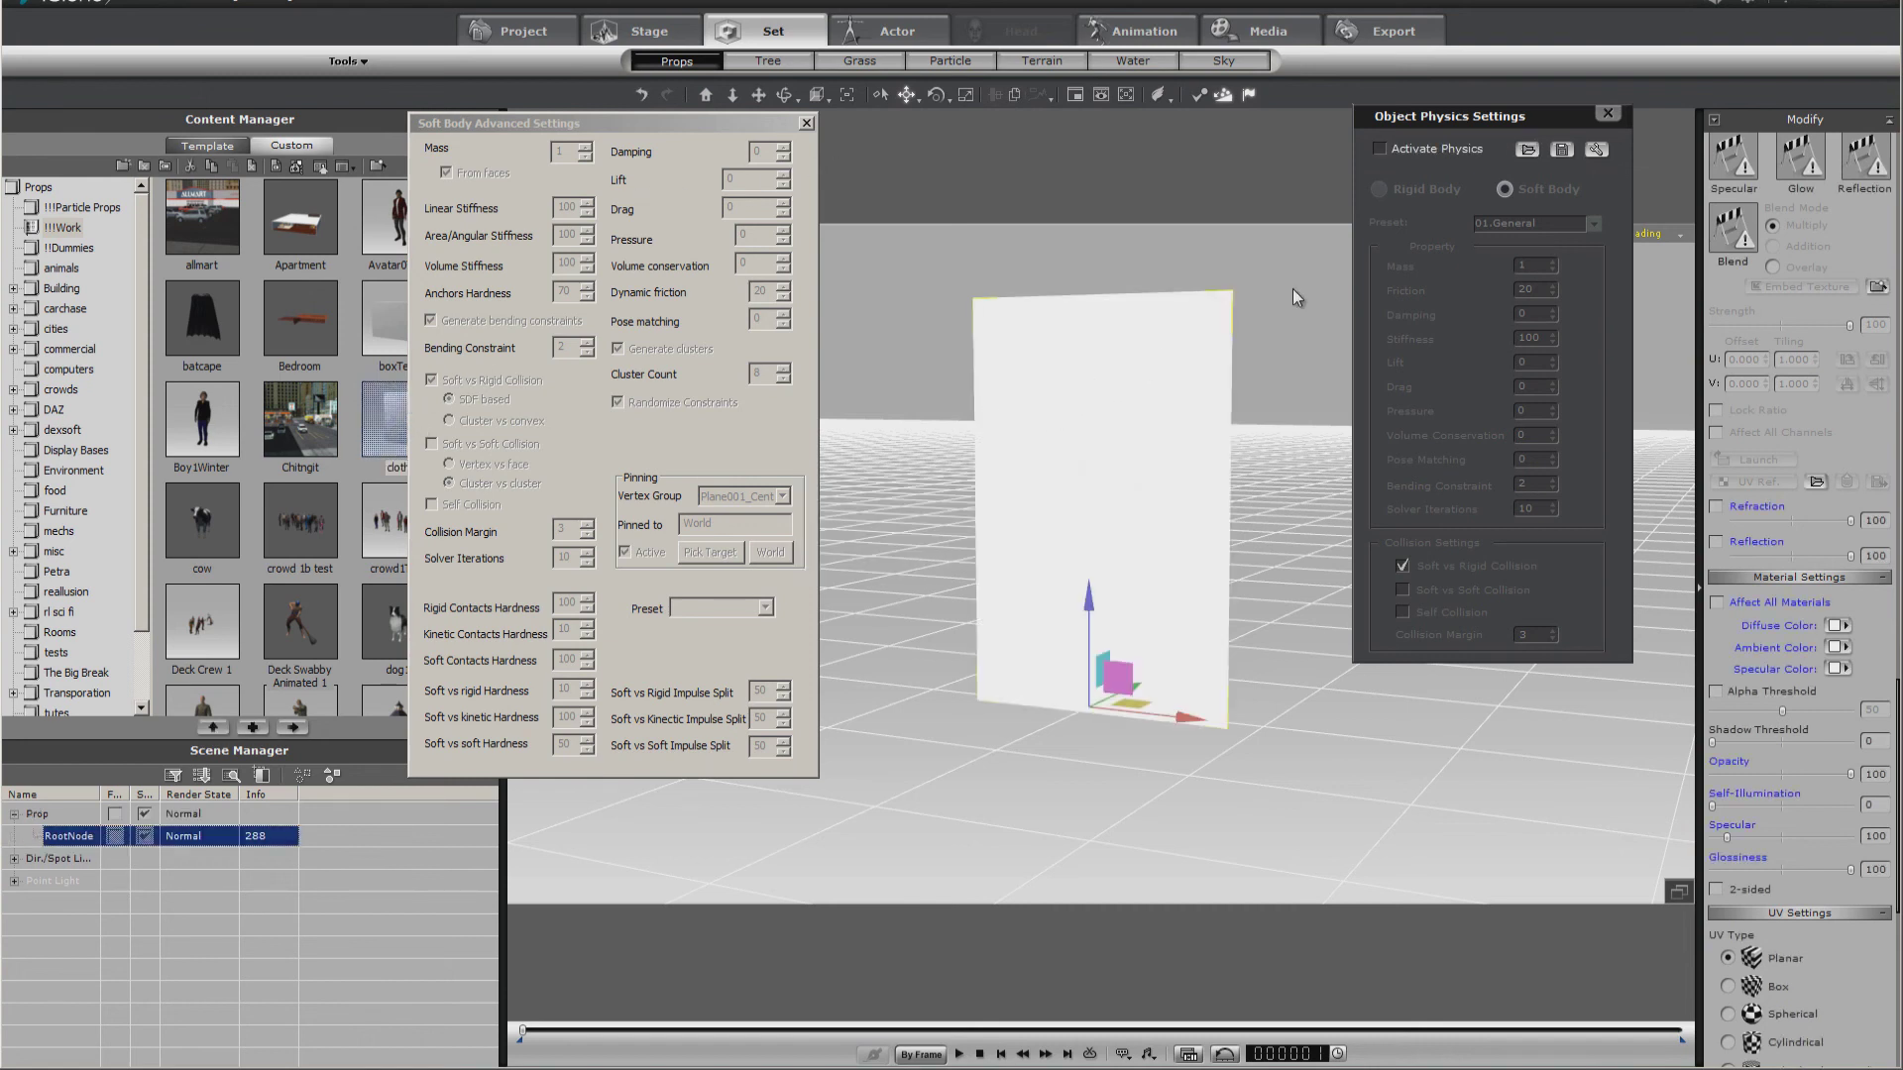
left_click(1378, 148)
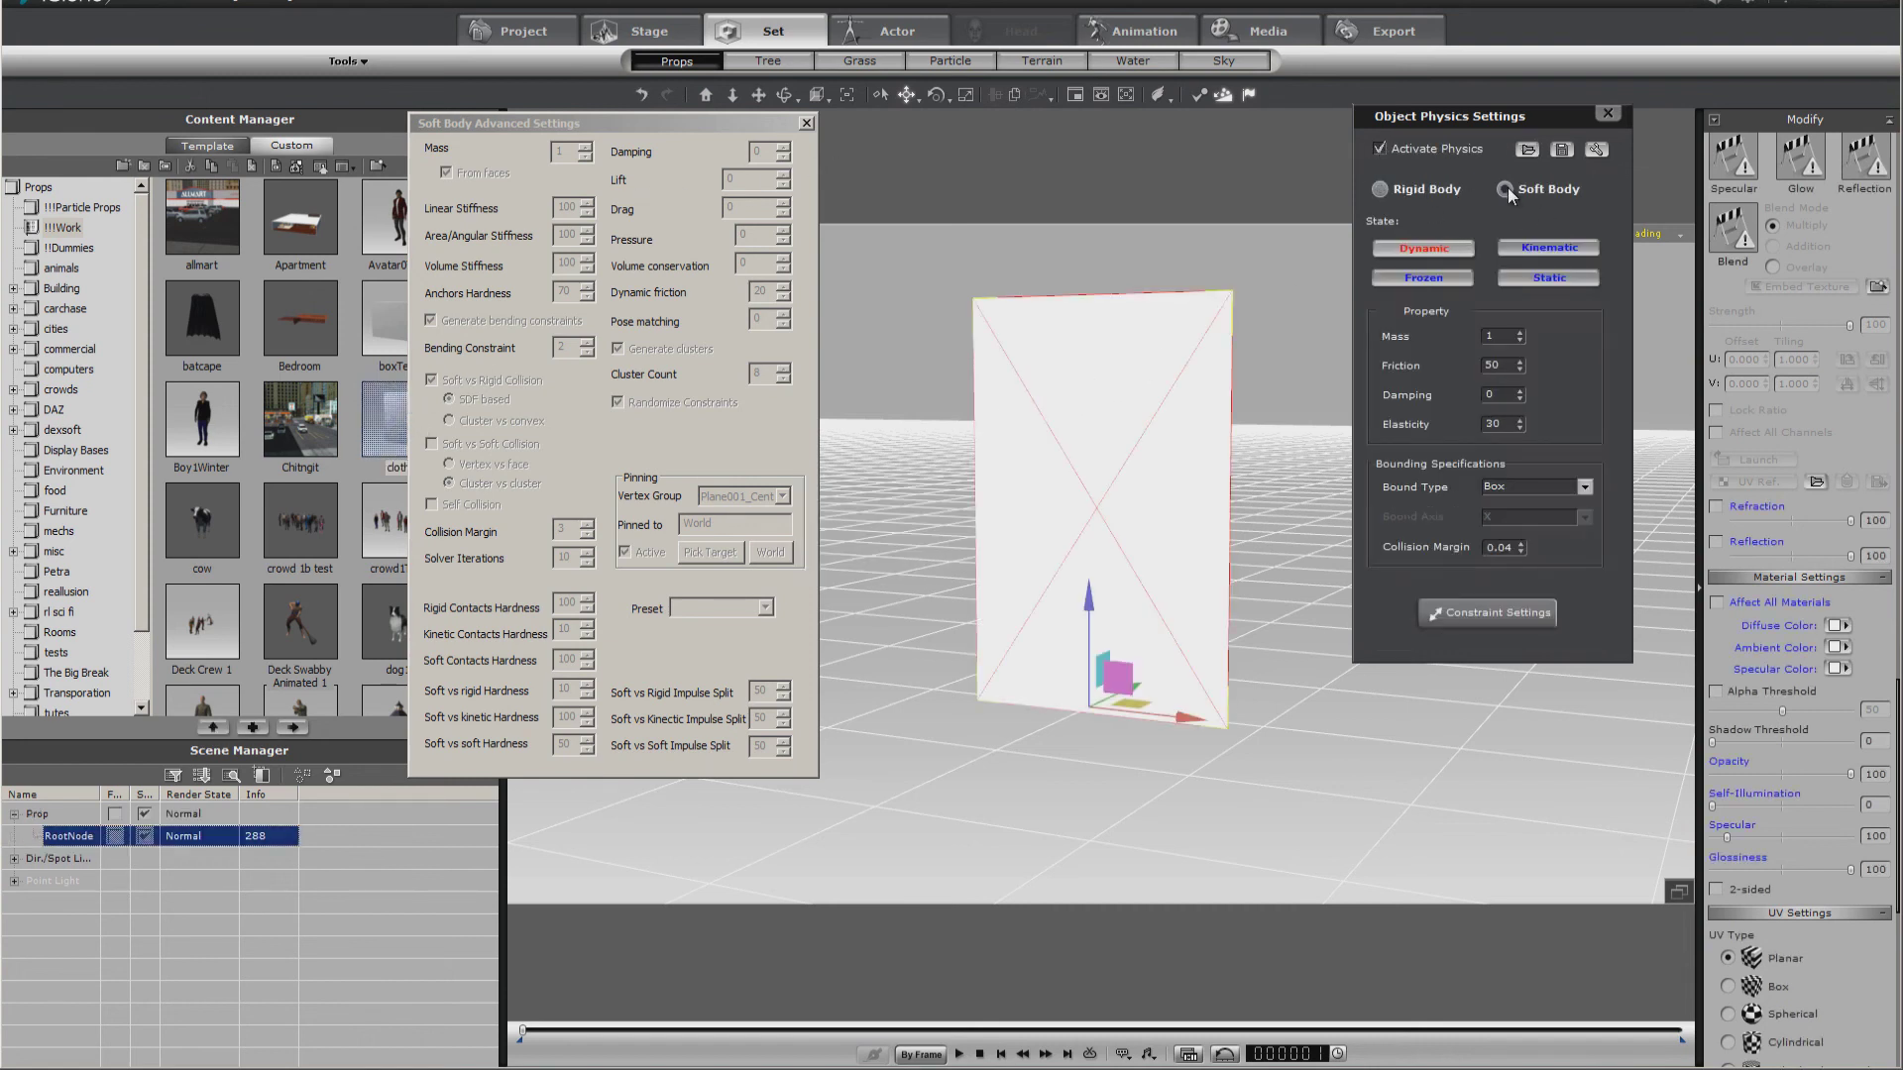
left_click(956, 1054)
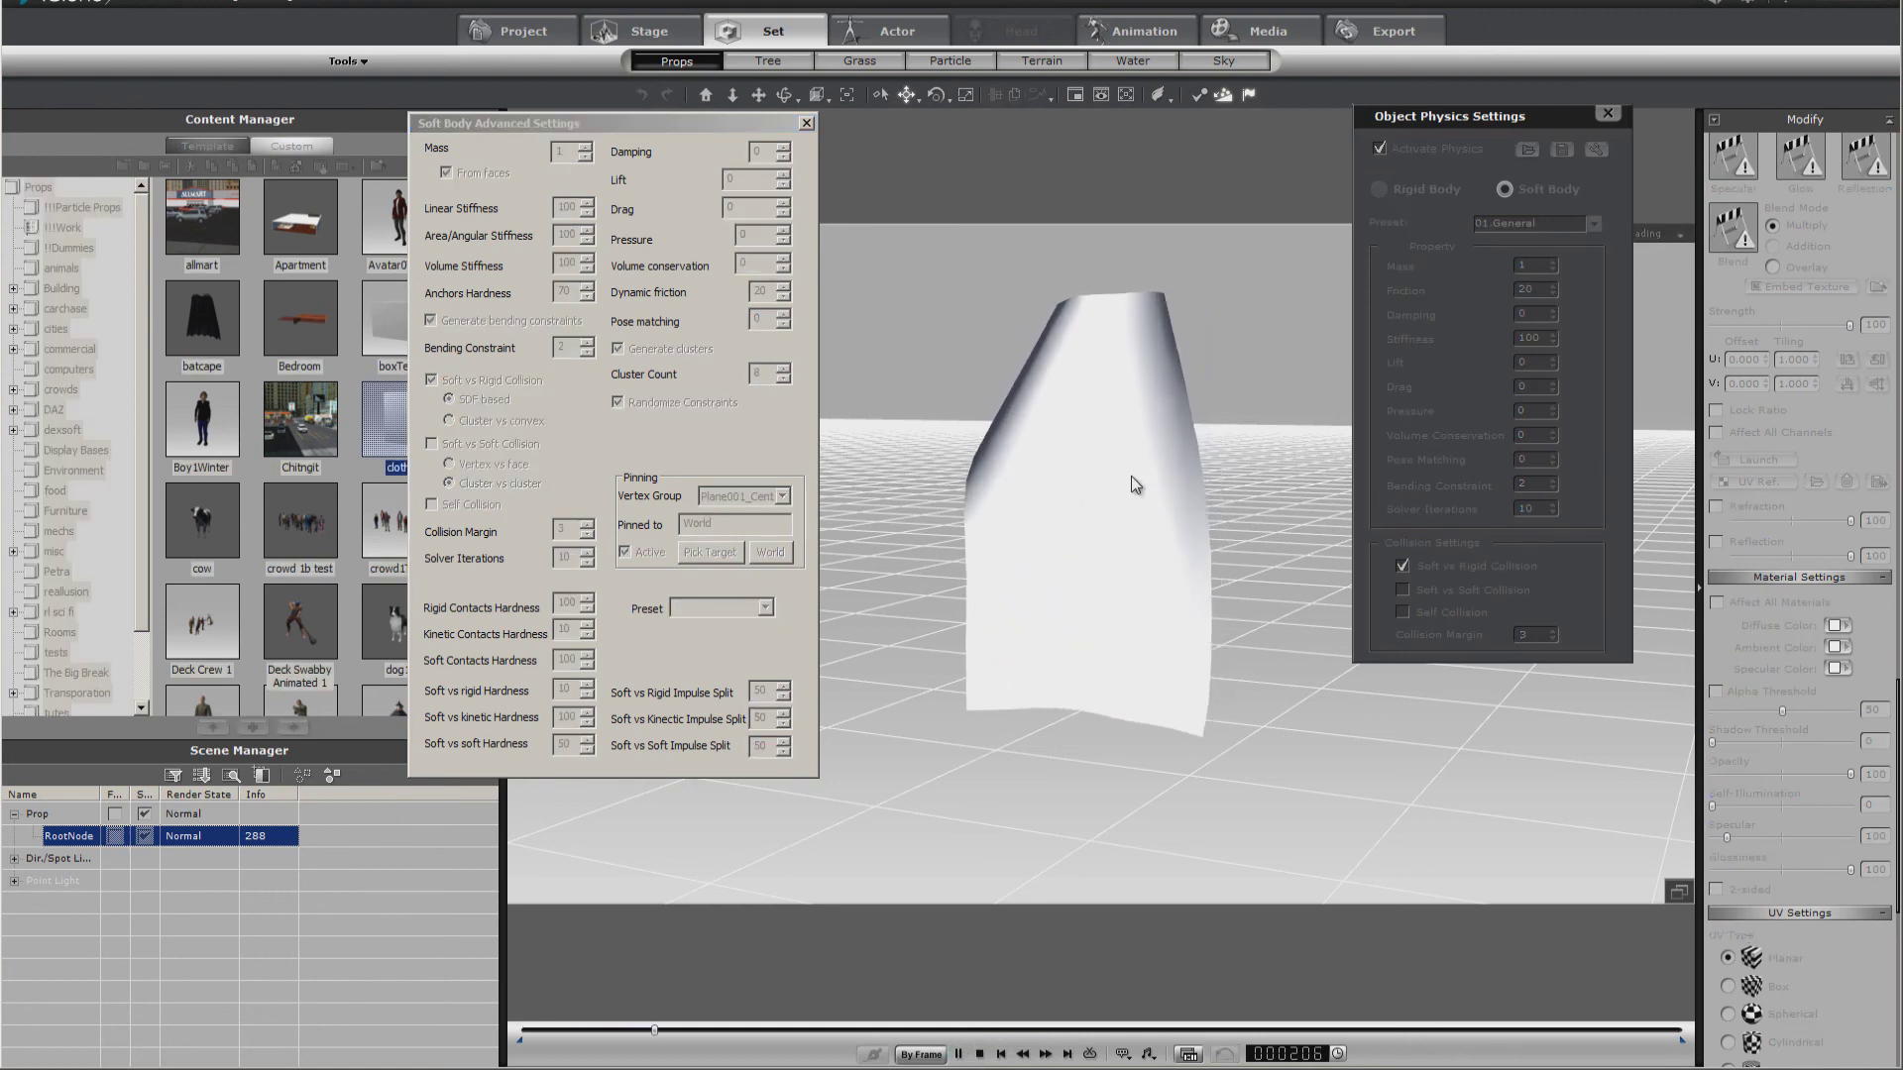
left_click(979, 1055)
Rotate the cloth plane so it lies flat on the ground.
left_click(939, 96)
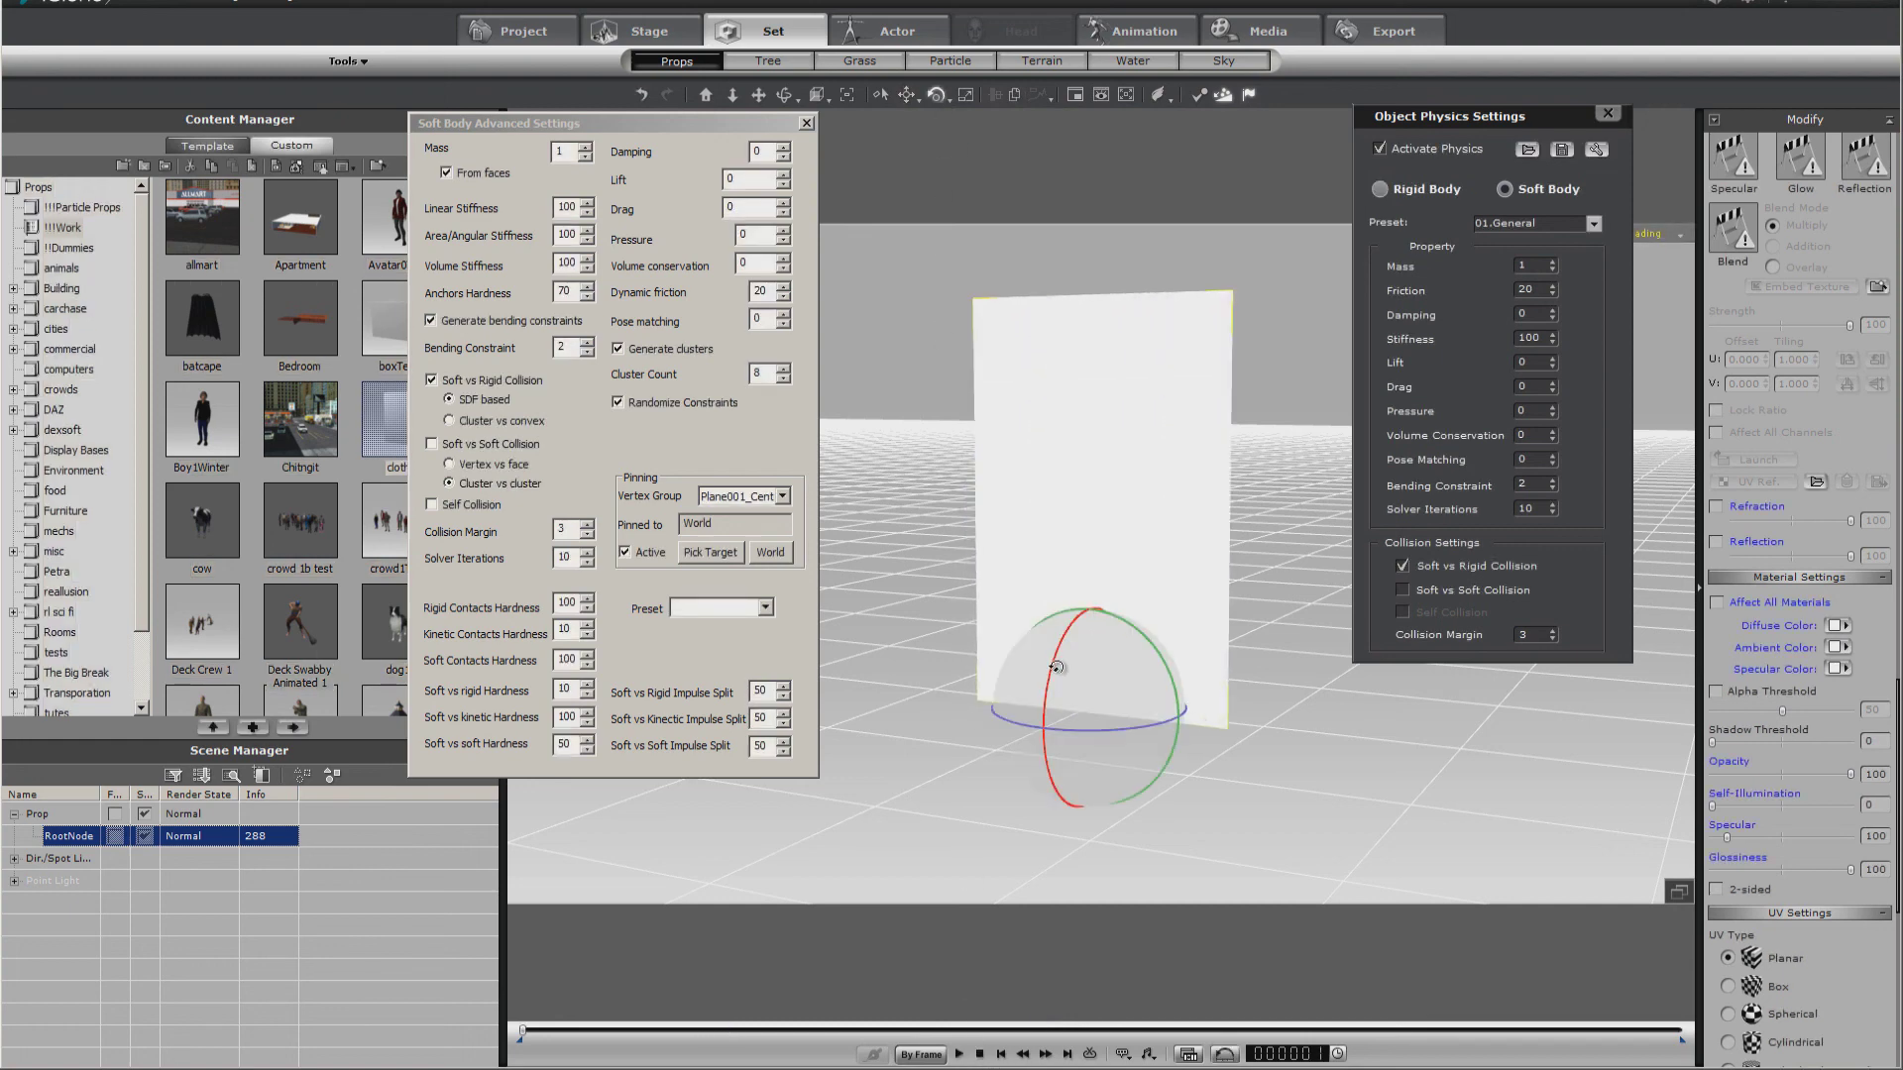
left_click_drag(1056, 668, 1097, 591)
right_click(1098, 593)
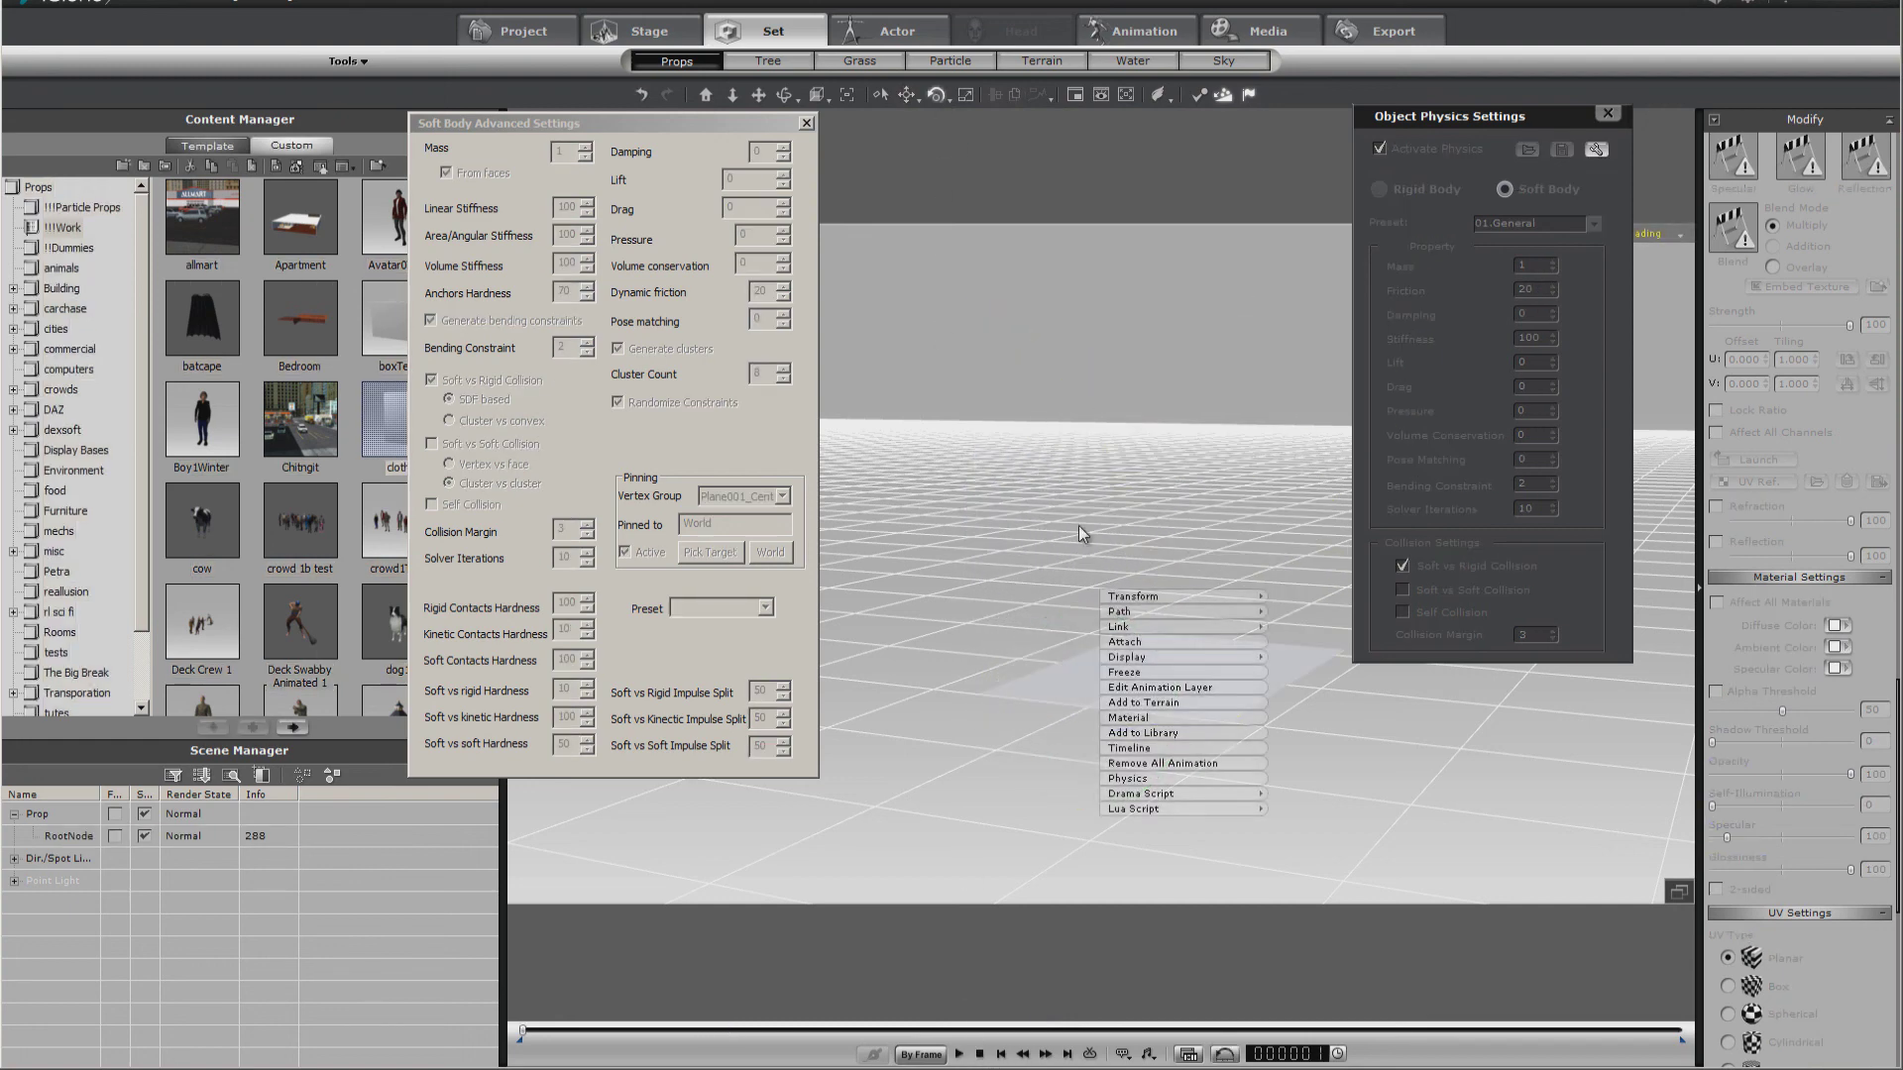
left_click(1082, 534)
Raise the flat plane above the ground along Z and preview the cloth falling.
left_click(1164, 674)
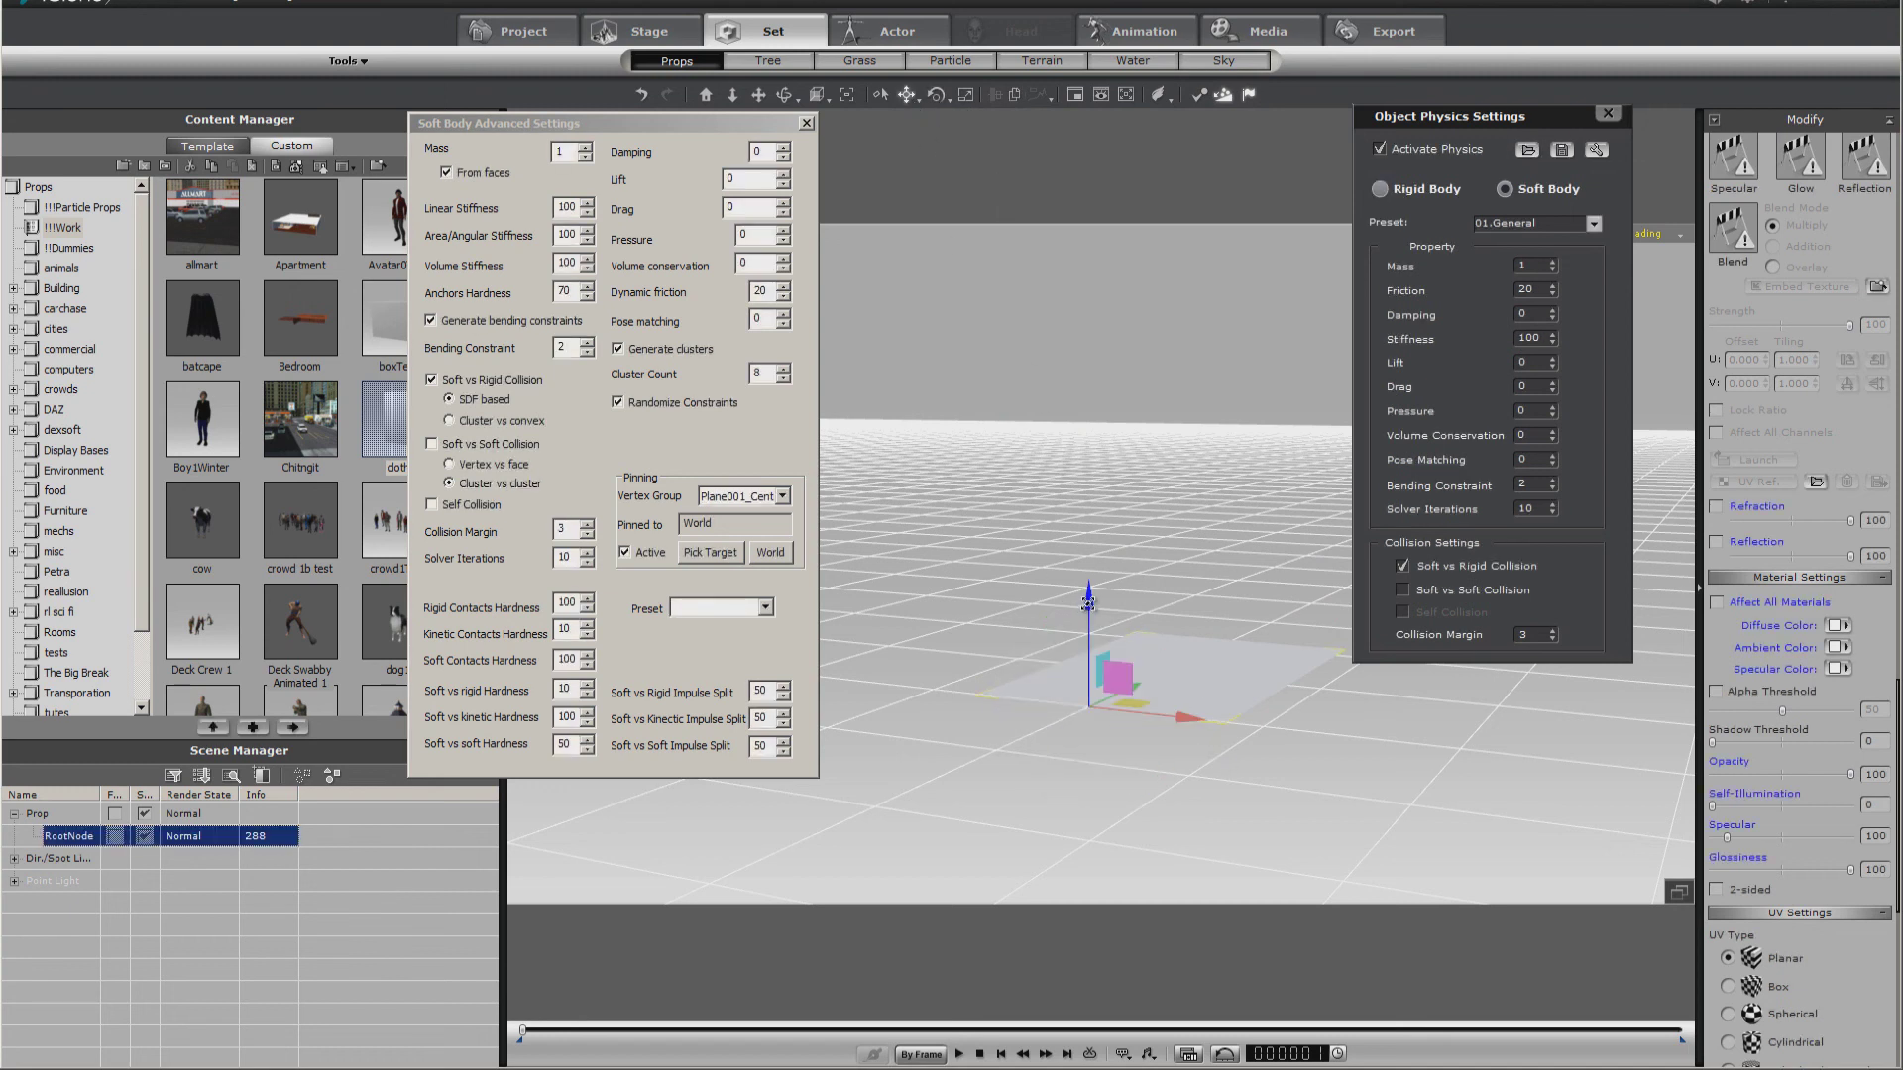
left_click_drag(1088, 603, 1092, 525)
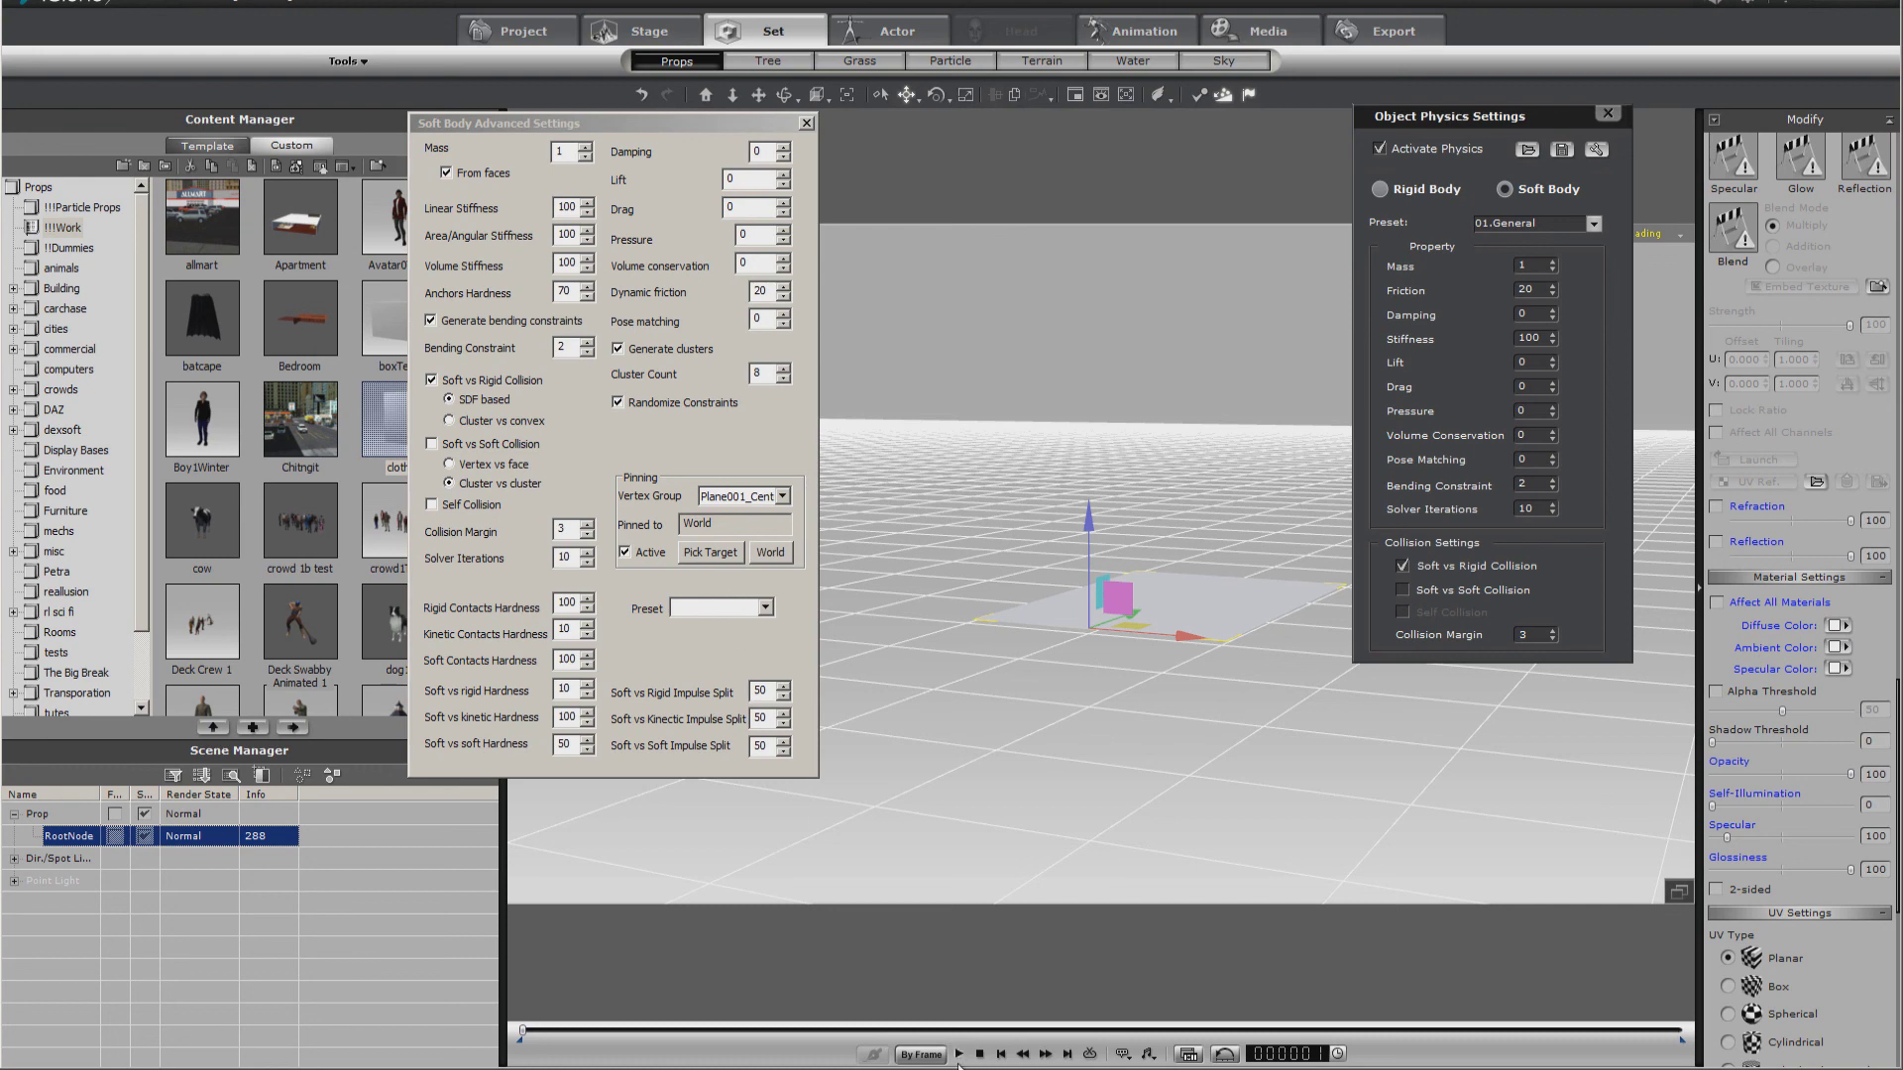
left_click(957, 1054)
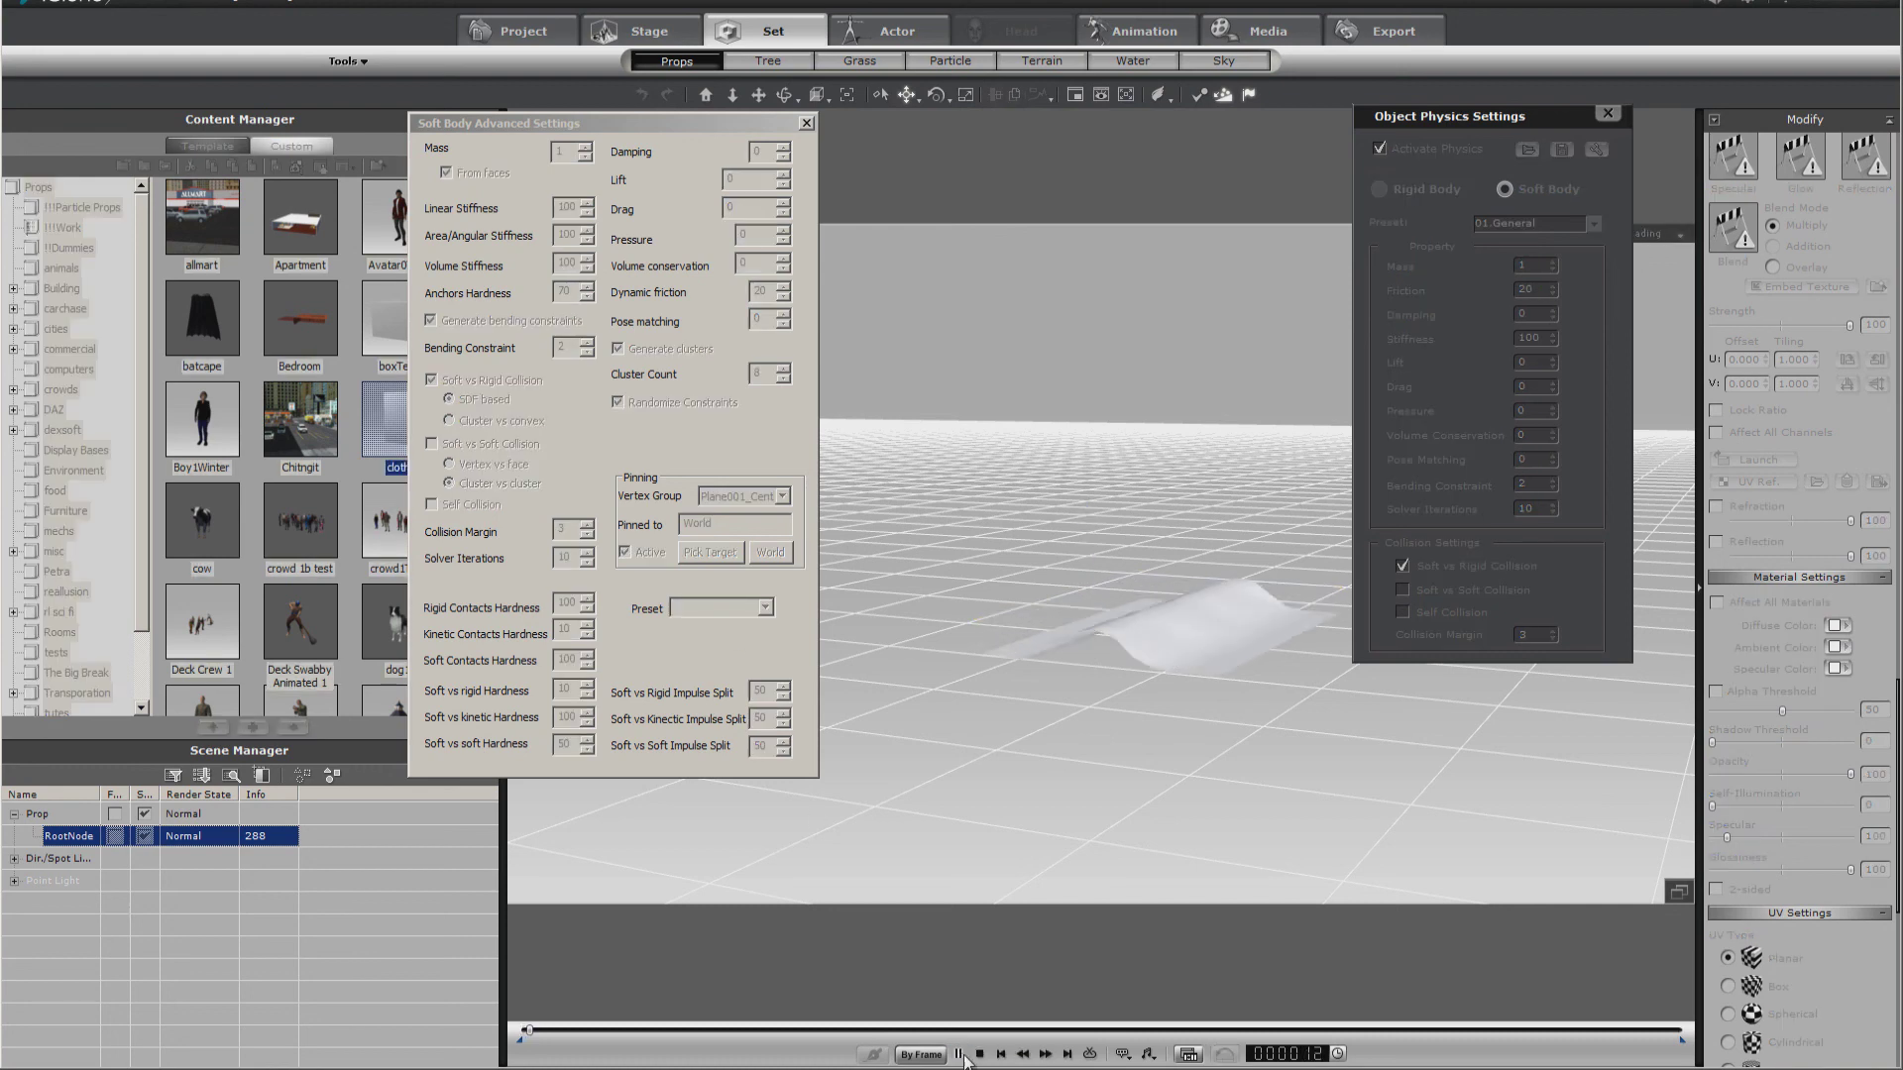
left_click(979, 1054)
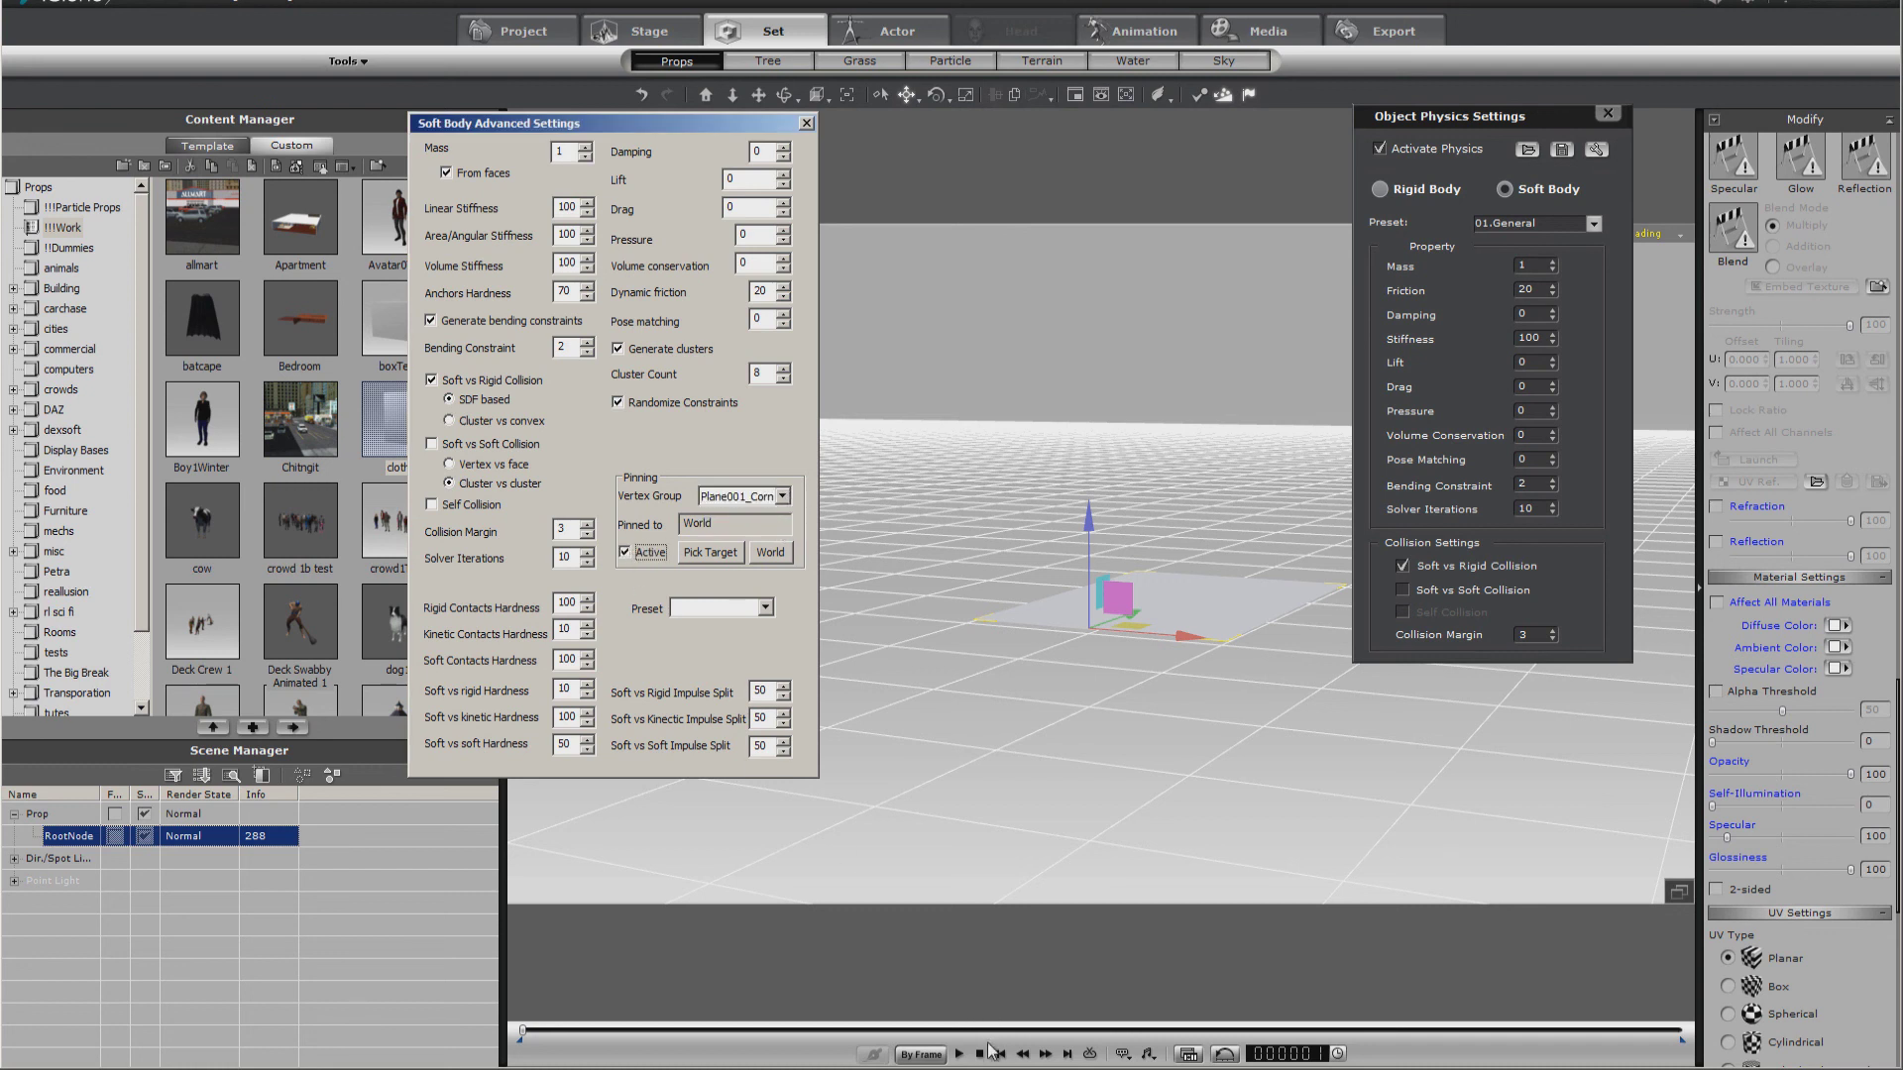
Play the timeline so the Plane001_Corners-pinned cloth falls and drapes over the ground.
left_click(958, 1054)
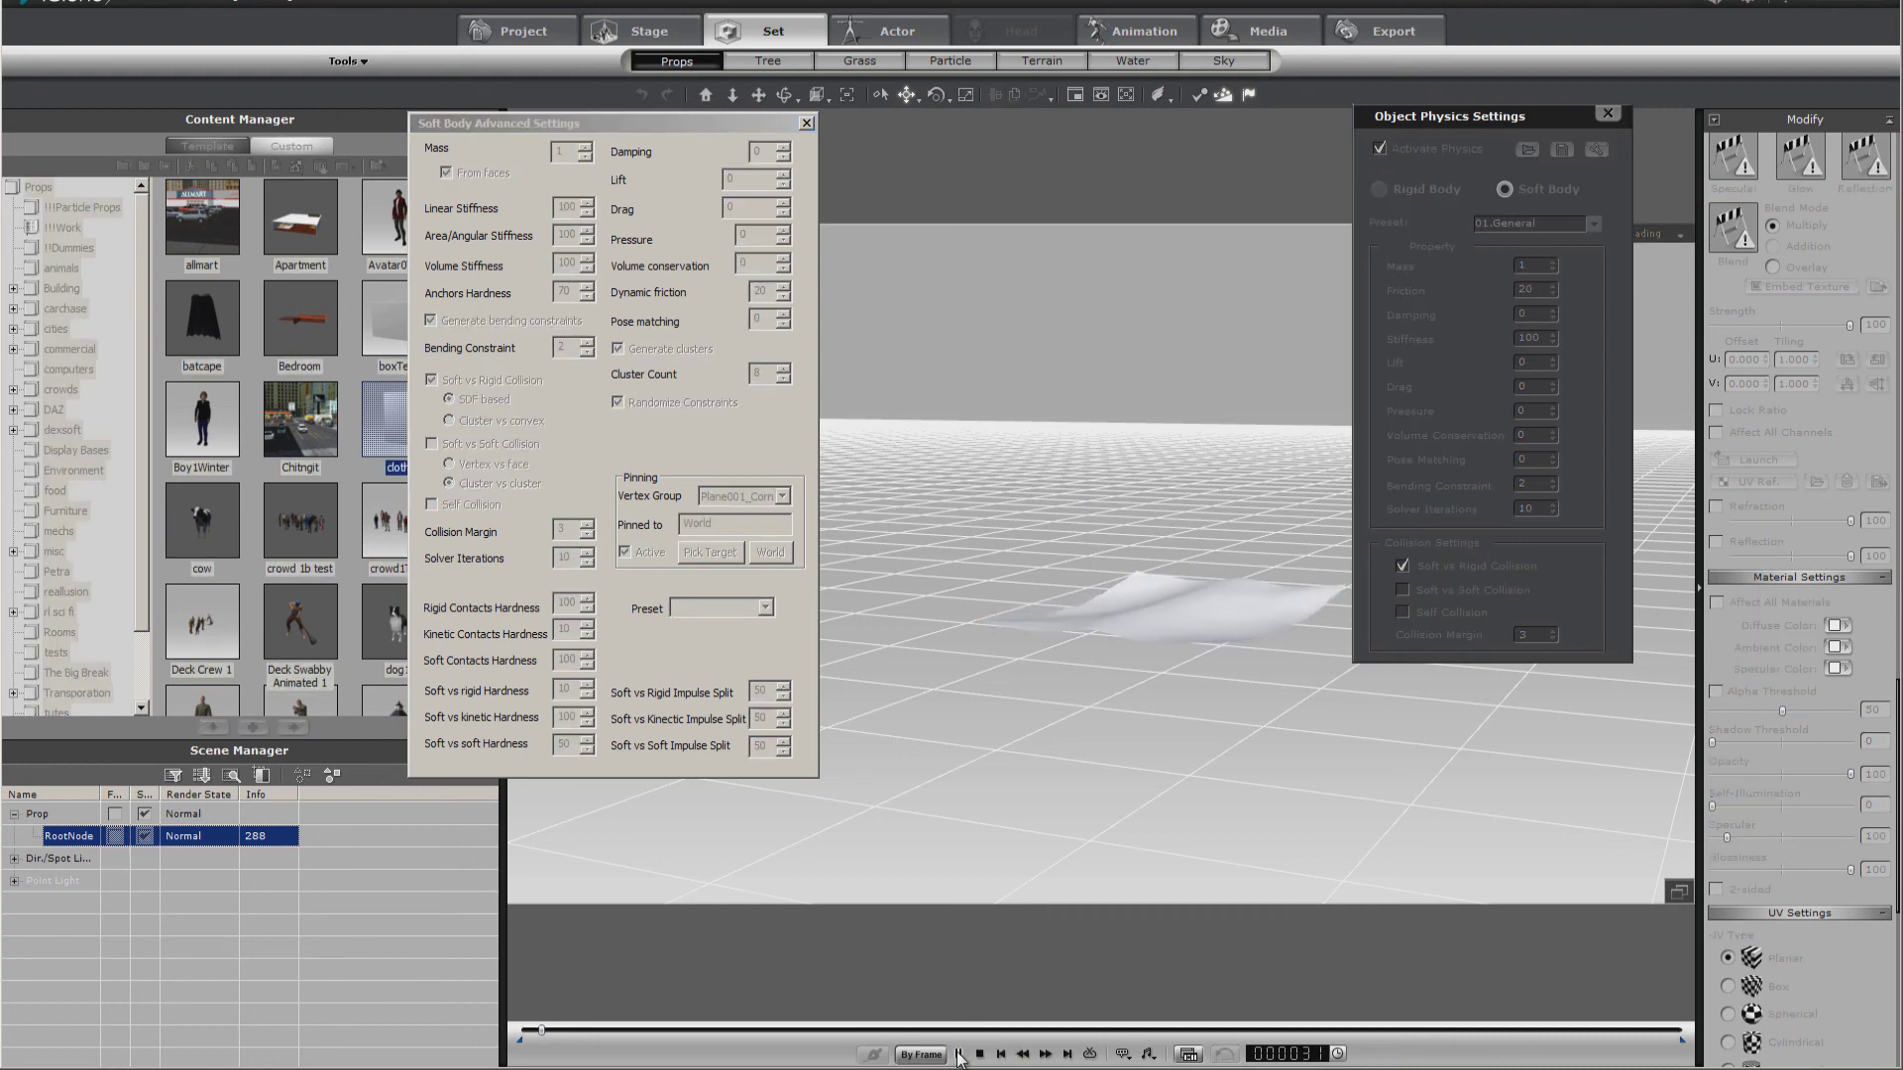